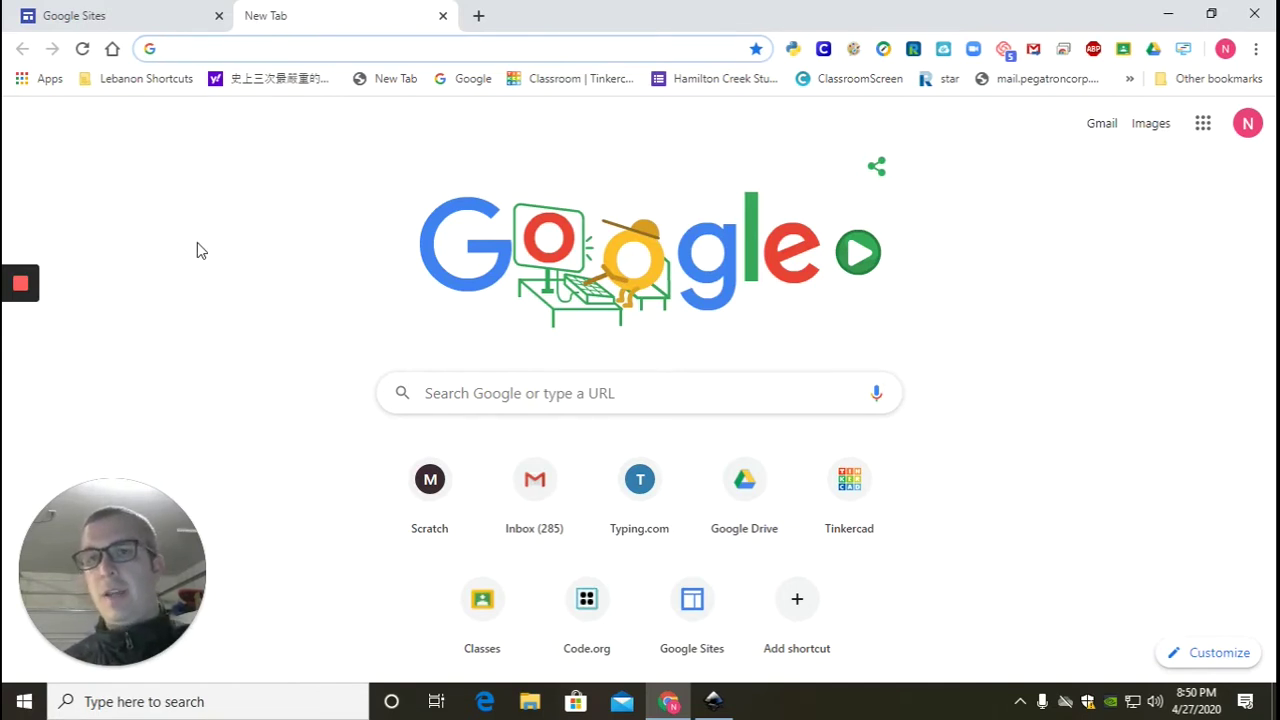
# Switch to Google Sites and browse the recent sites list down to its end
pyautogui.click(145, 15)
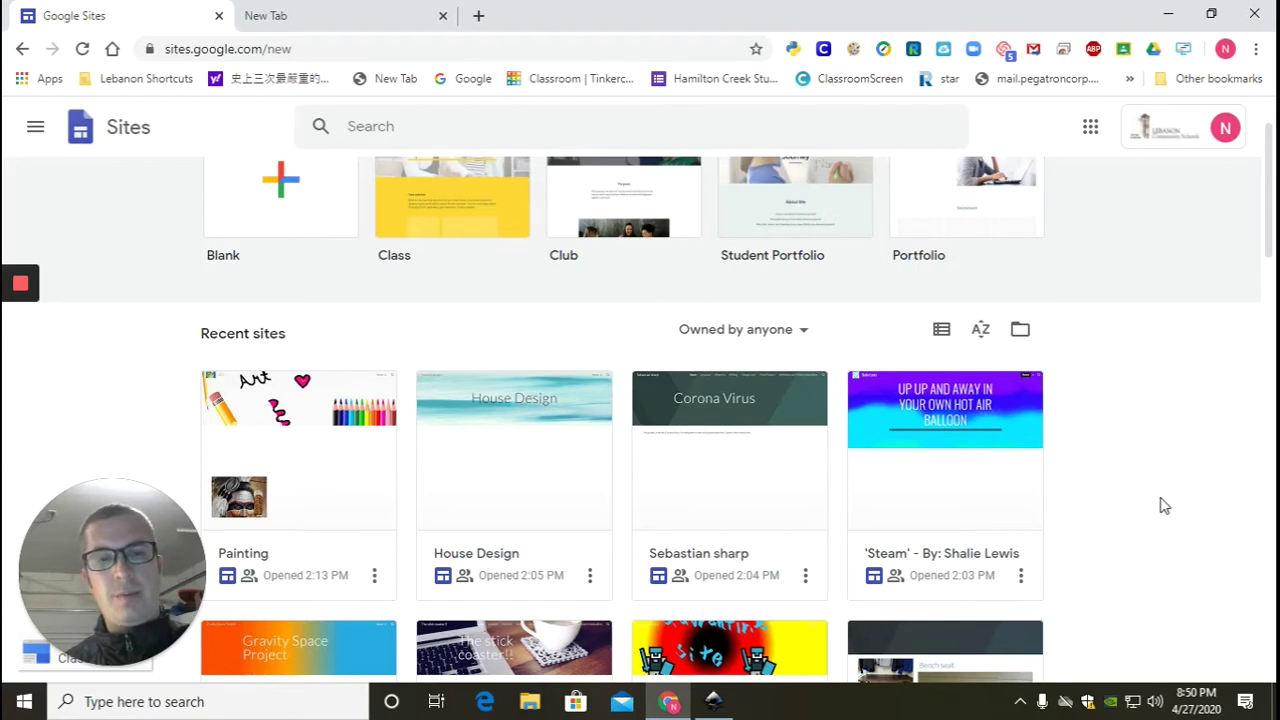
pyautogui.scroll(-3, 1158, 503)
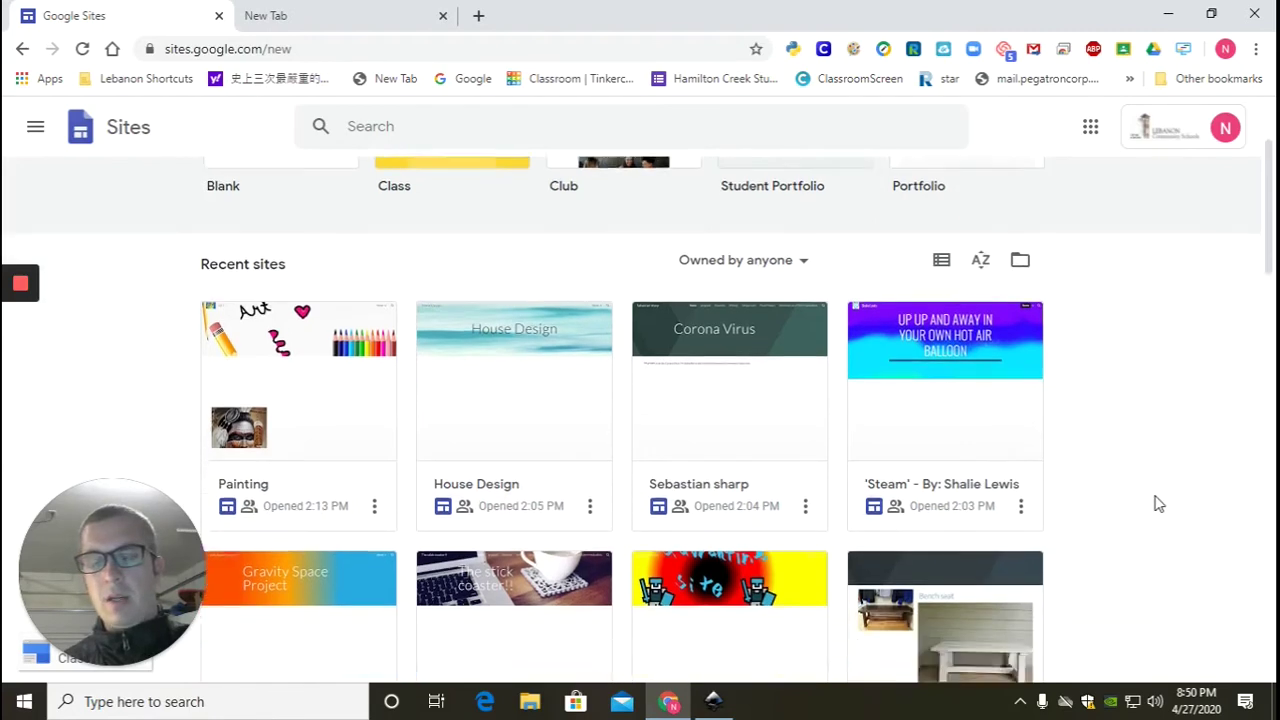
pyautogui.scroll(1, 280, 380)
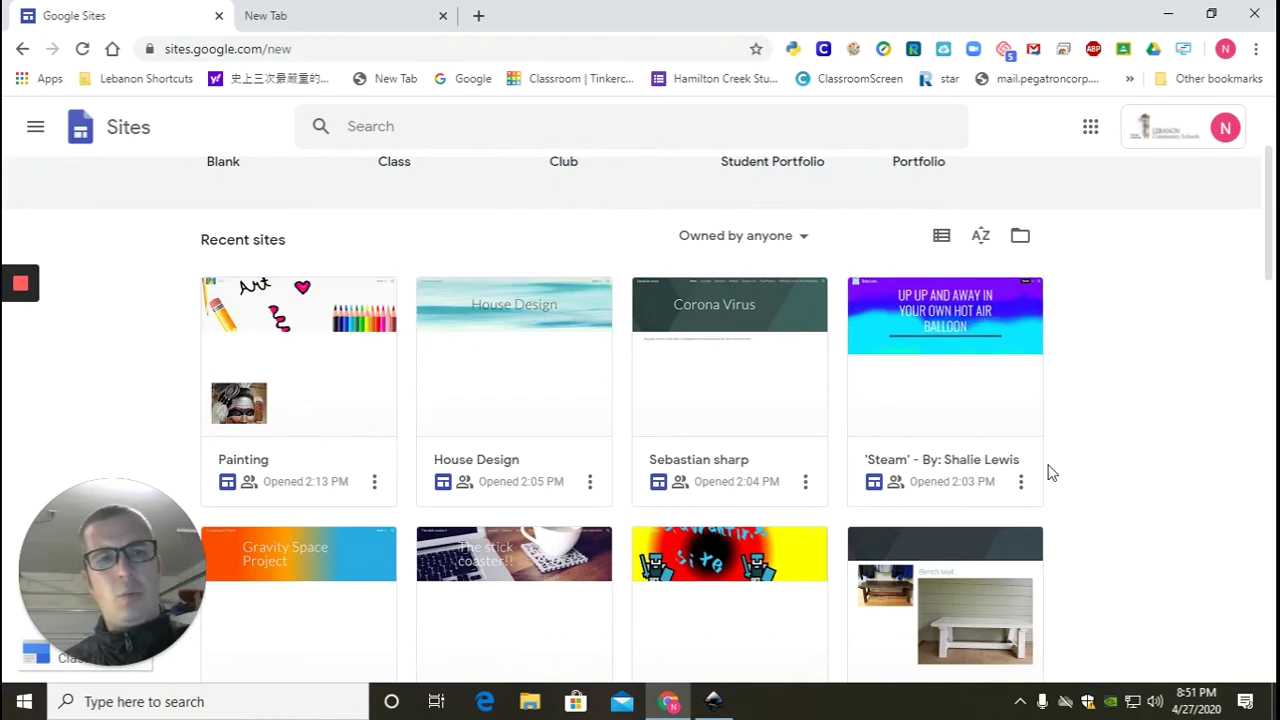
pyautogui.scroll(-1, 1088, 468)
pyautogui.scroll(-1, 1088, 468)
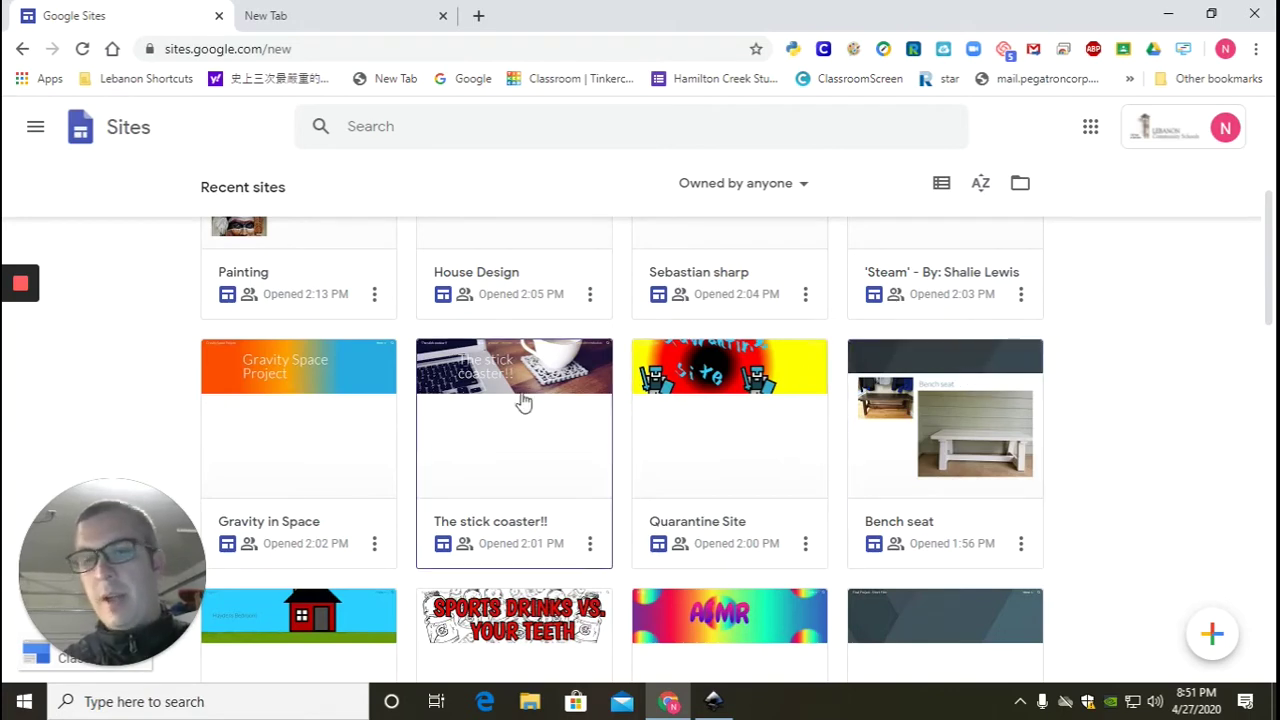
pyautogui.scroll(-10, 619, 494)
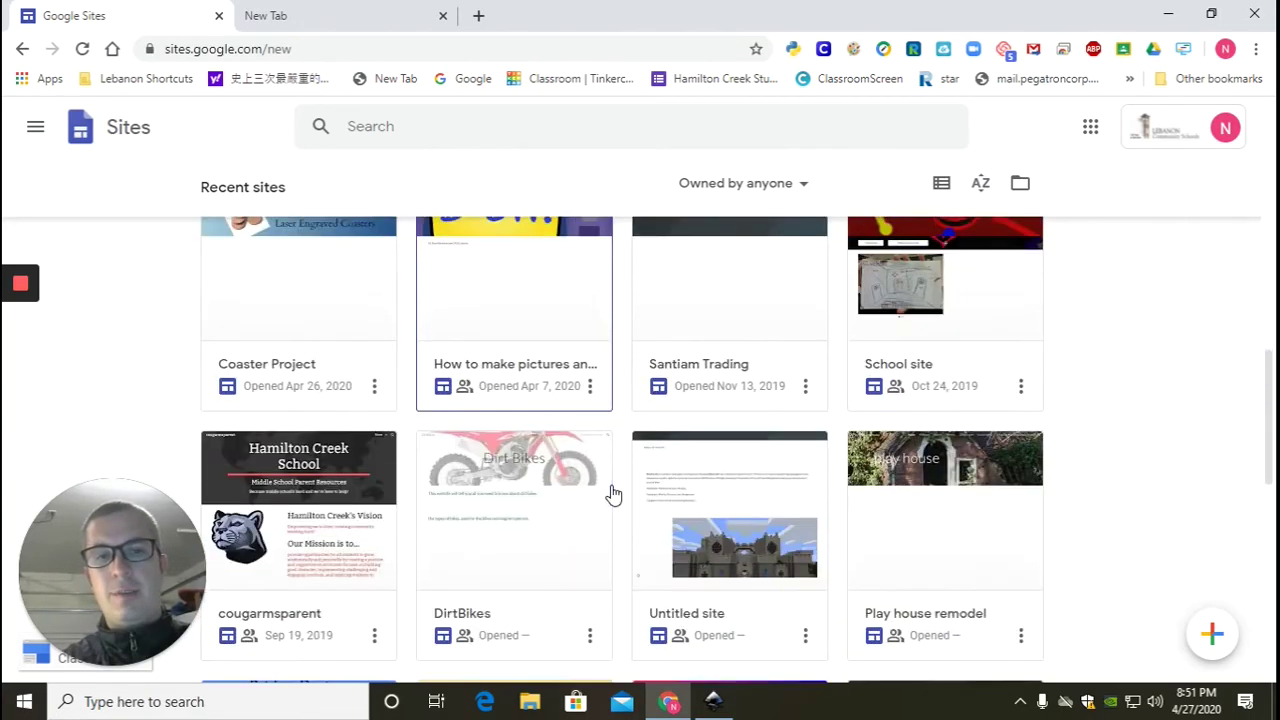
pyautogui.scroll(-8, 613, 494)
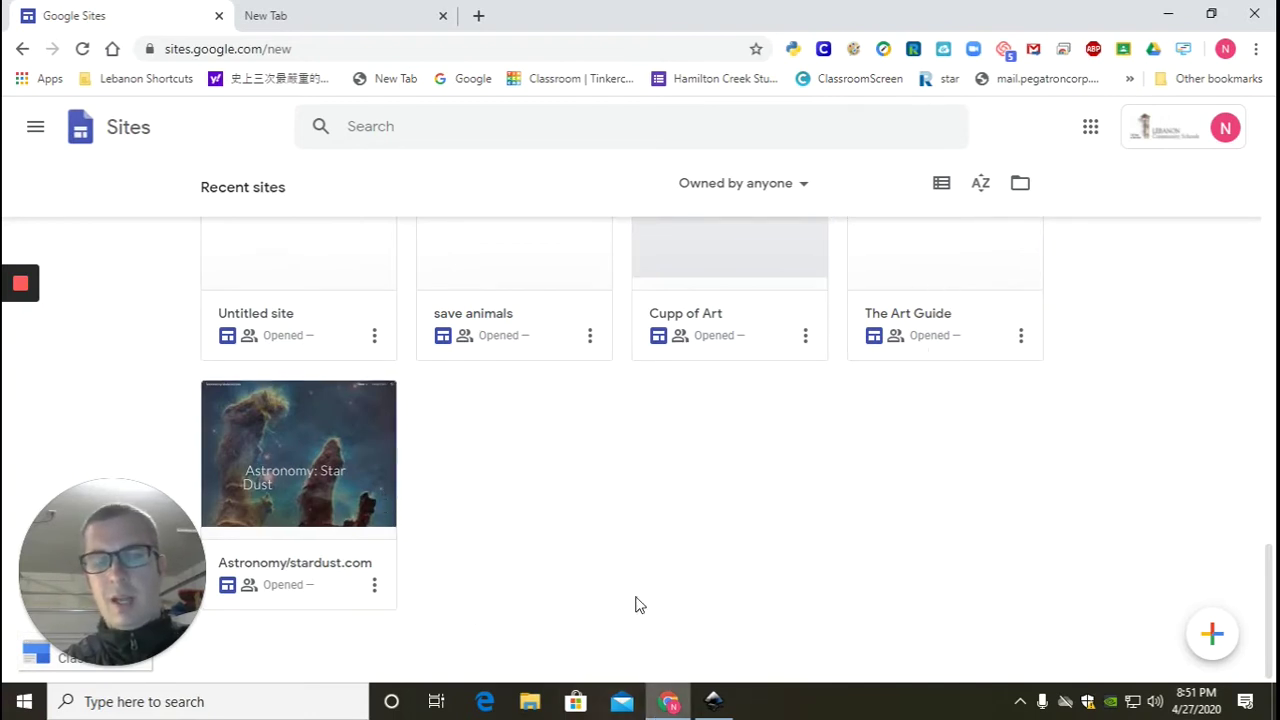
pyautogui.scroll(2, 385, 520)
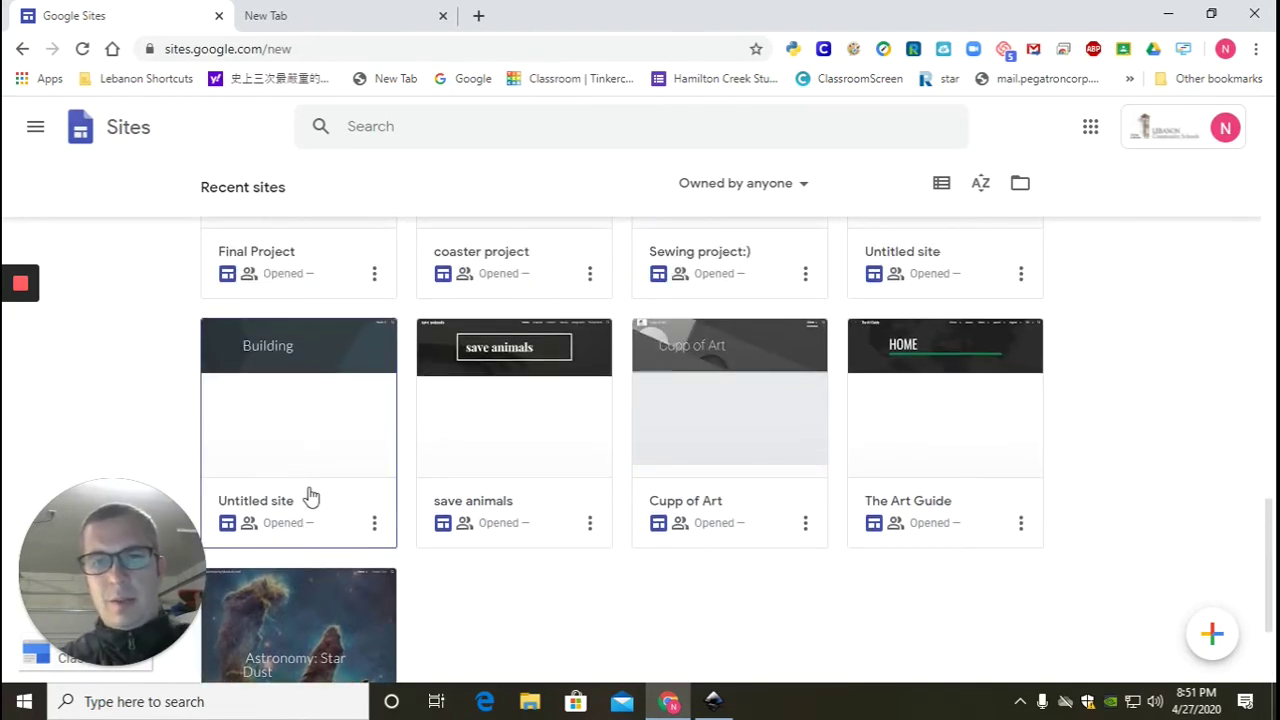
pyautogui.scroll(3, 591, 449)
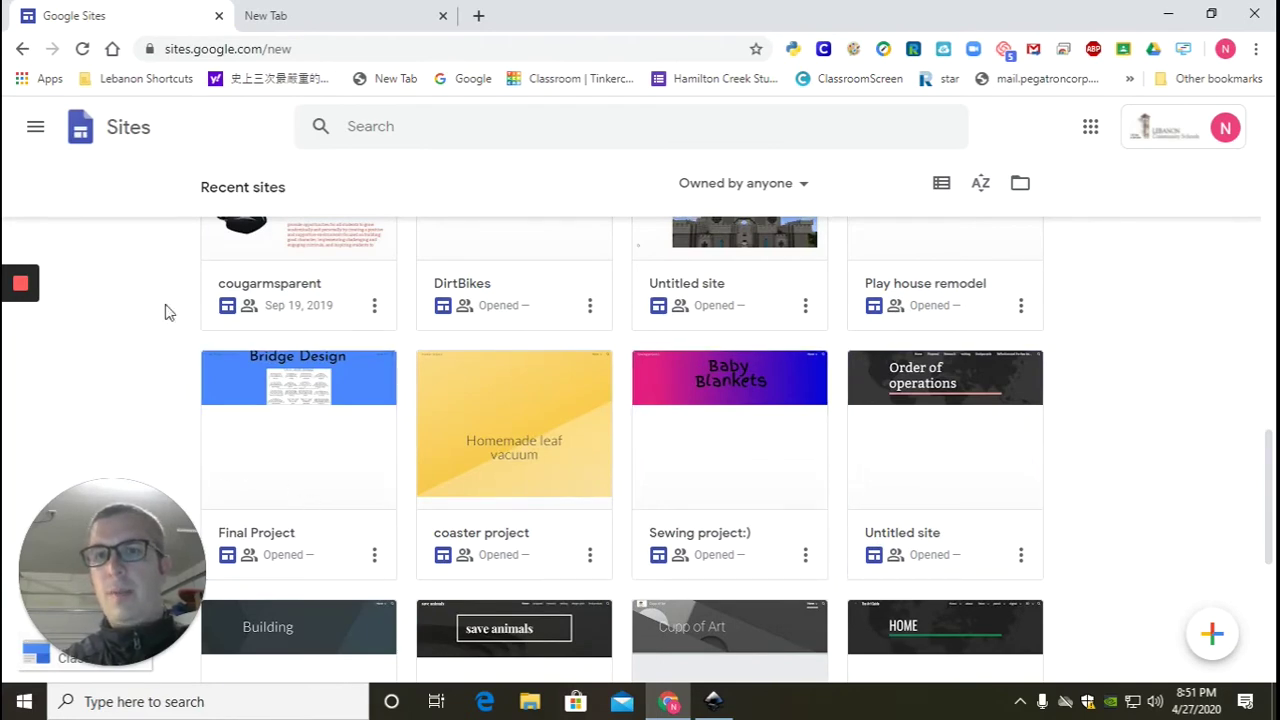
# Find the Coaster Project site among the recent sites and open it for editing
pyautogui.scroll(6, 314, 500)
pyautogui.scroll(-1, 323, 507)
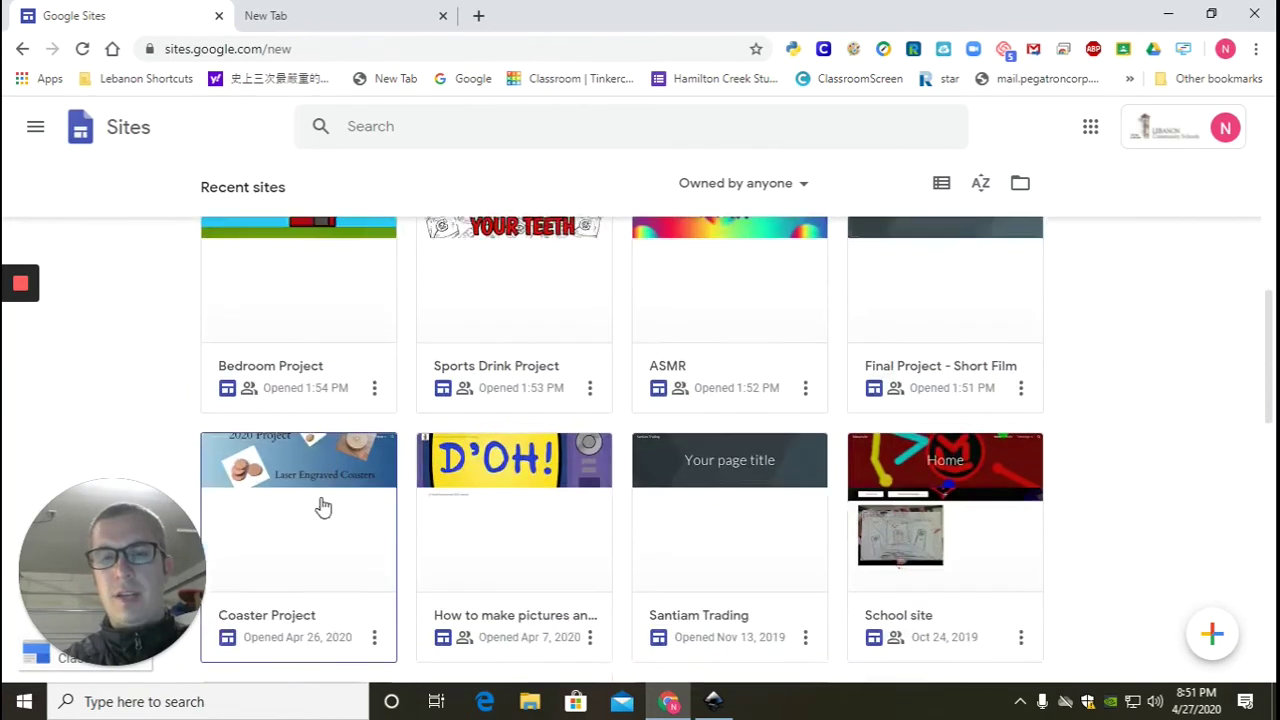
pyautogui.scroll(-2, 323, 507)
pyautogui.click(320, 322)
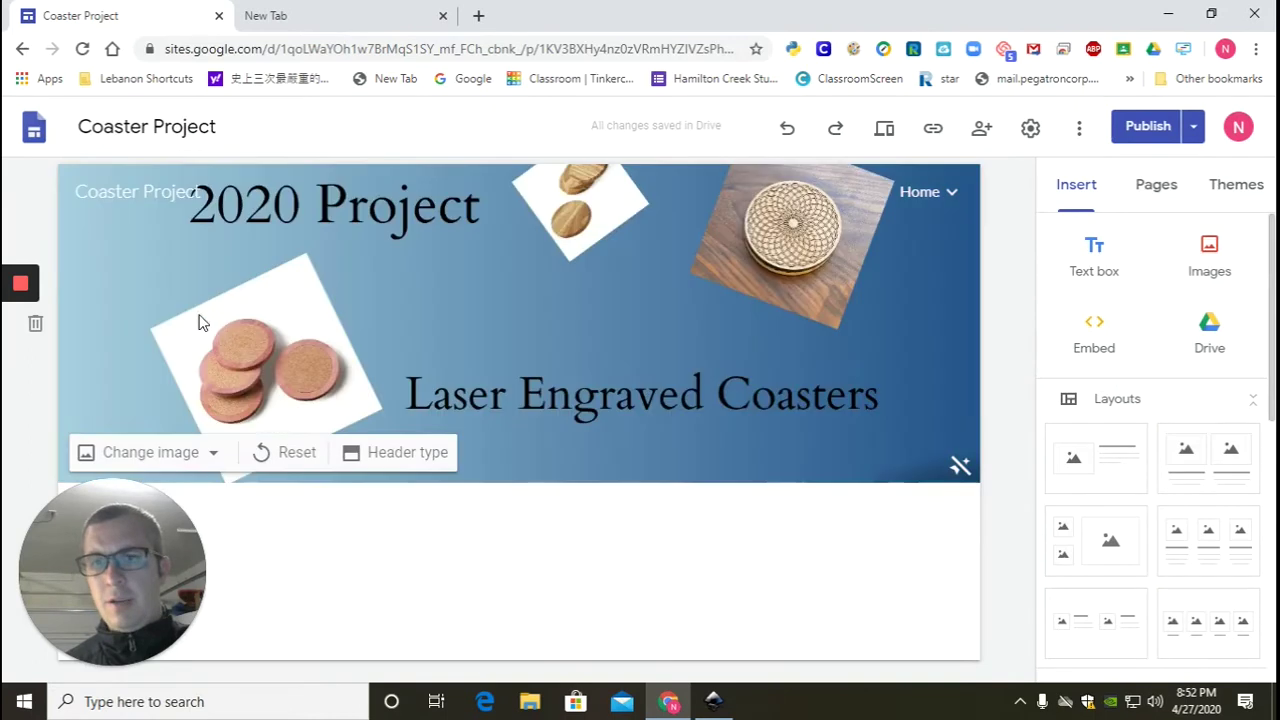
# Insert an empty text box below the header banner and try to move it into the header
pyautogui.moveTo(20, 340)
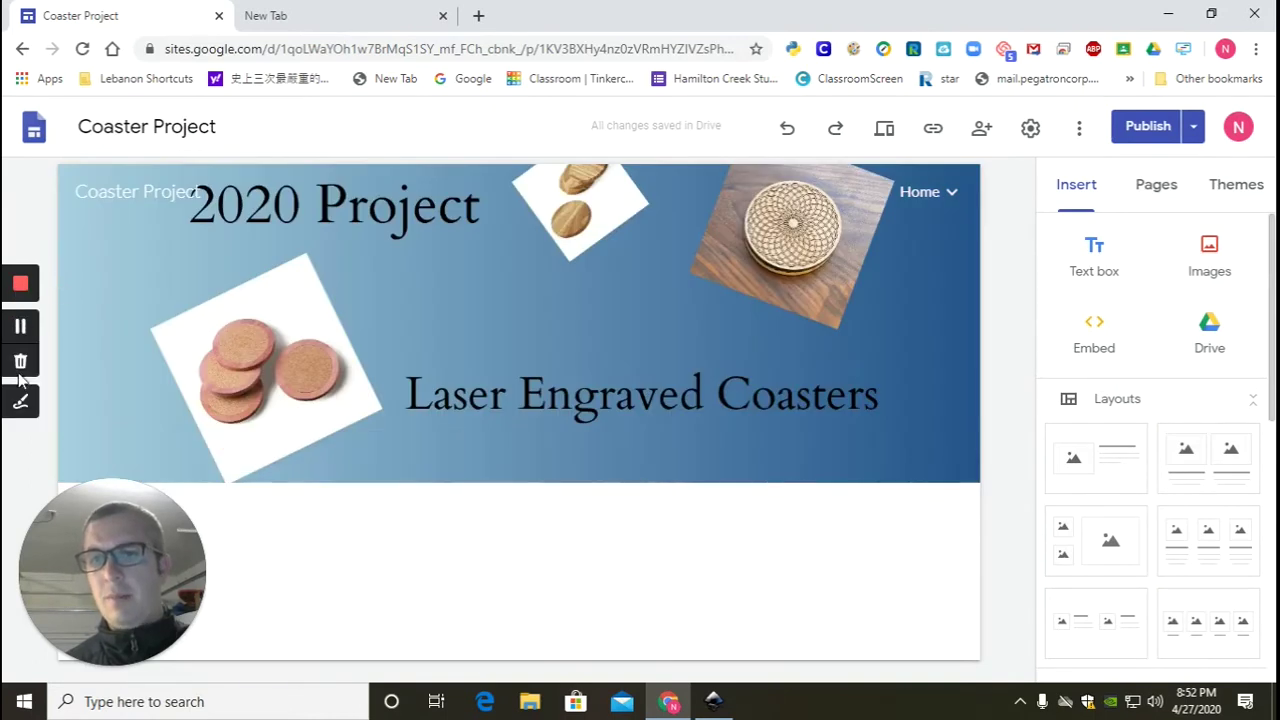
pyautogui.moveTo(622, 377)
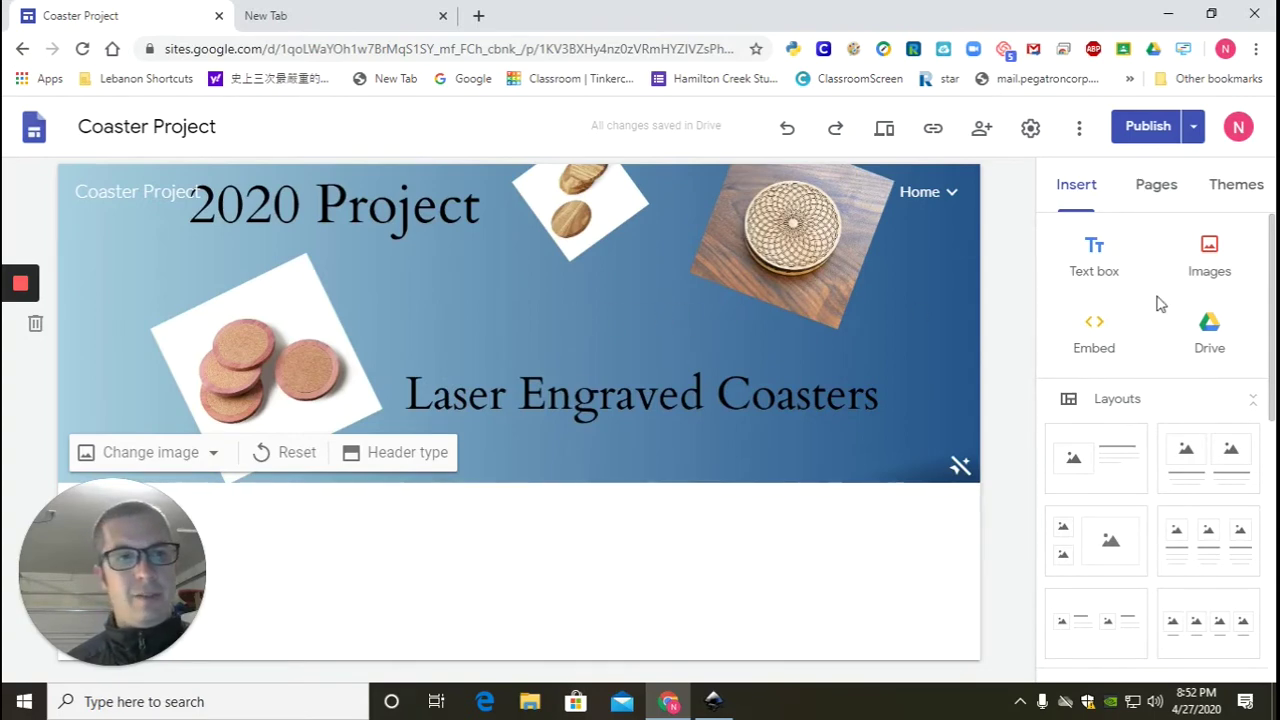
pyautogui.click(1094, 262)
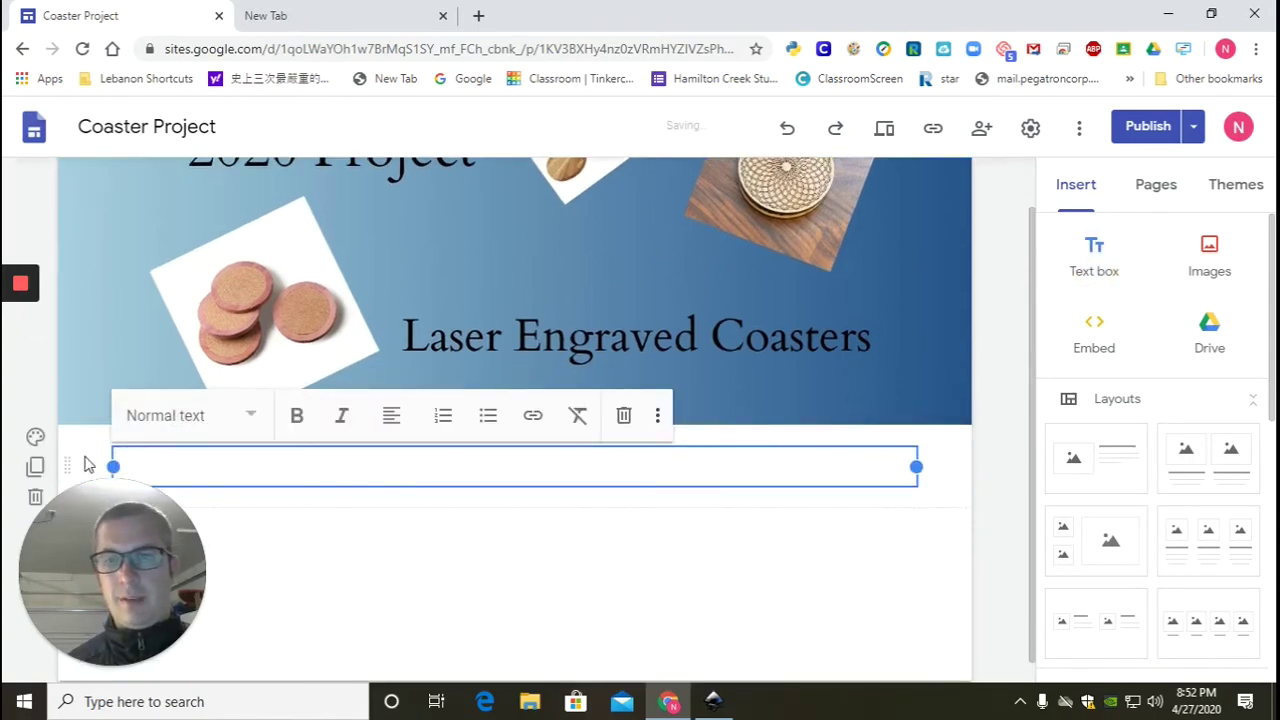
pyautogui.moveTo(86, 464); pyautogui.dragTo(251, 214)
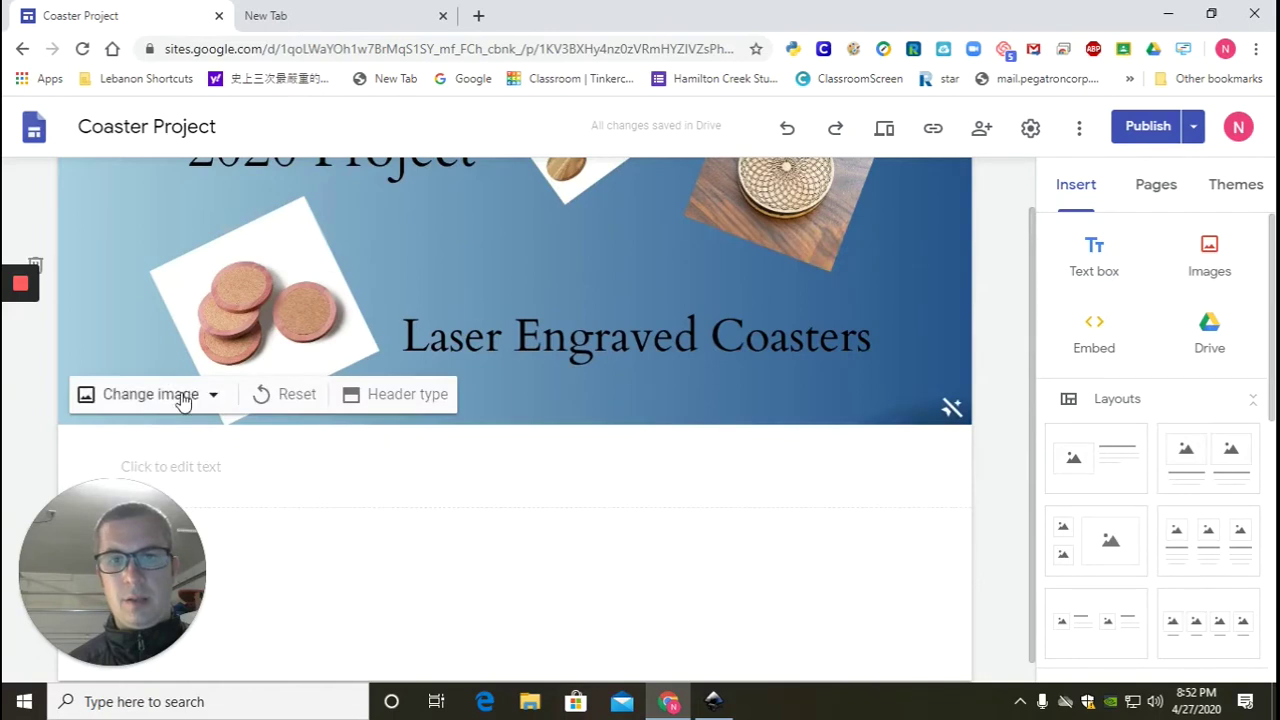
pyautogui.scroll(1, 537, 451)
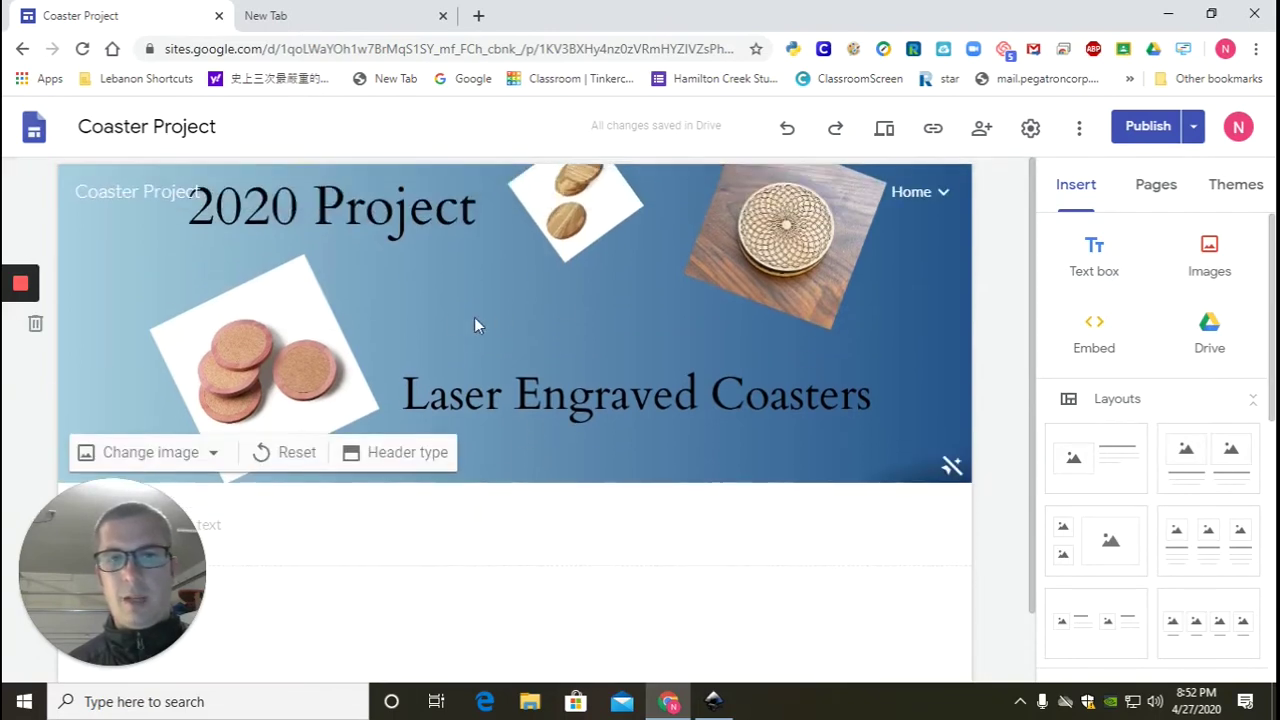
# Add a text box inside the header banner reading "By:" followed by the author's full name
pyautogui.click(449, 297)
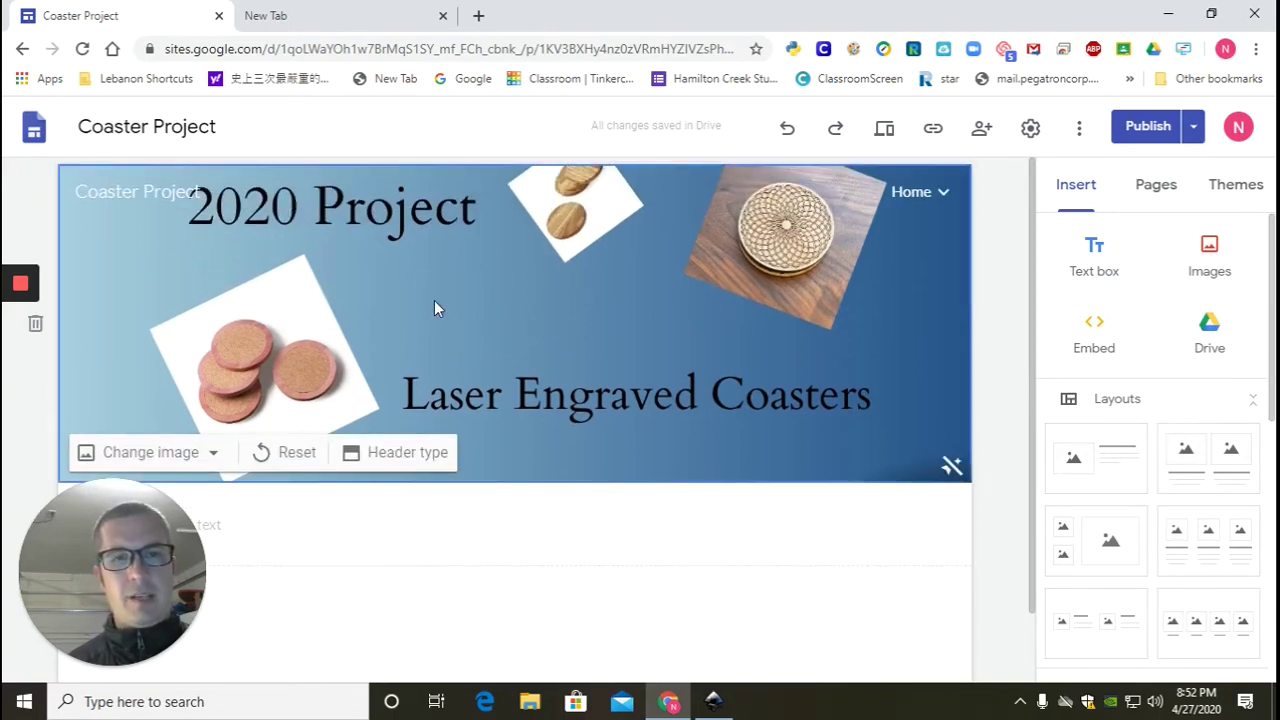
pyautogui.doubleClick(434, 303)
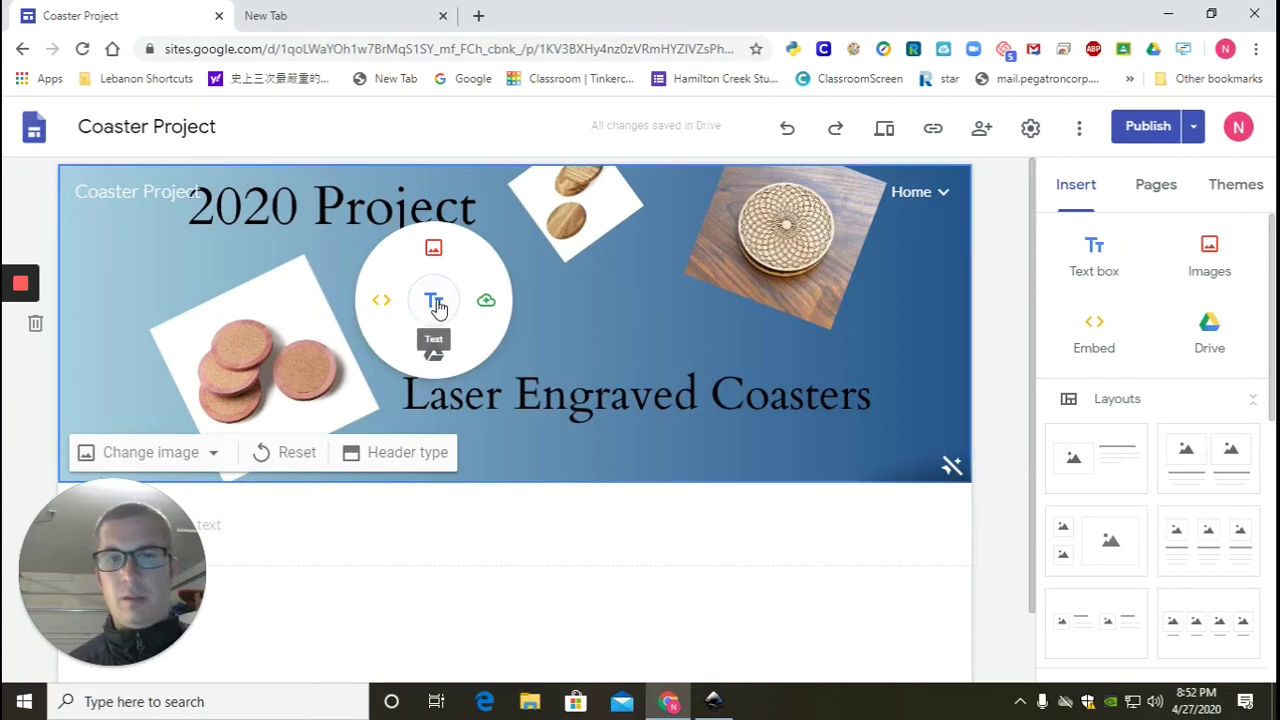
pyautogui.click(596, 310)
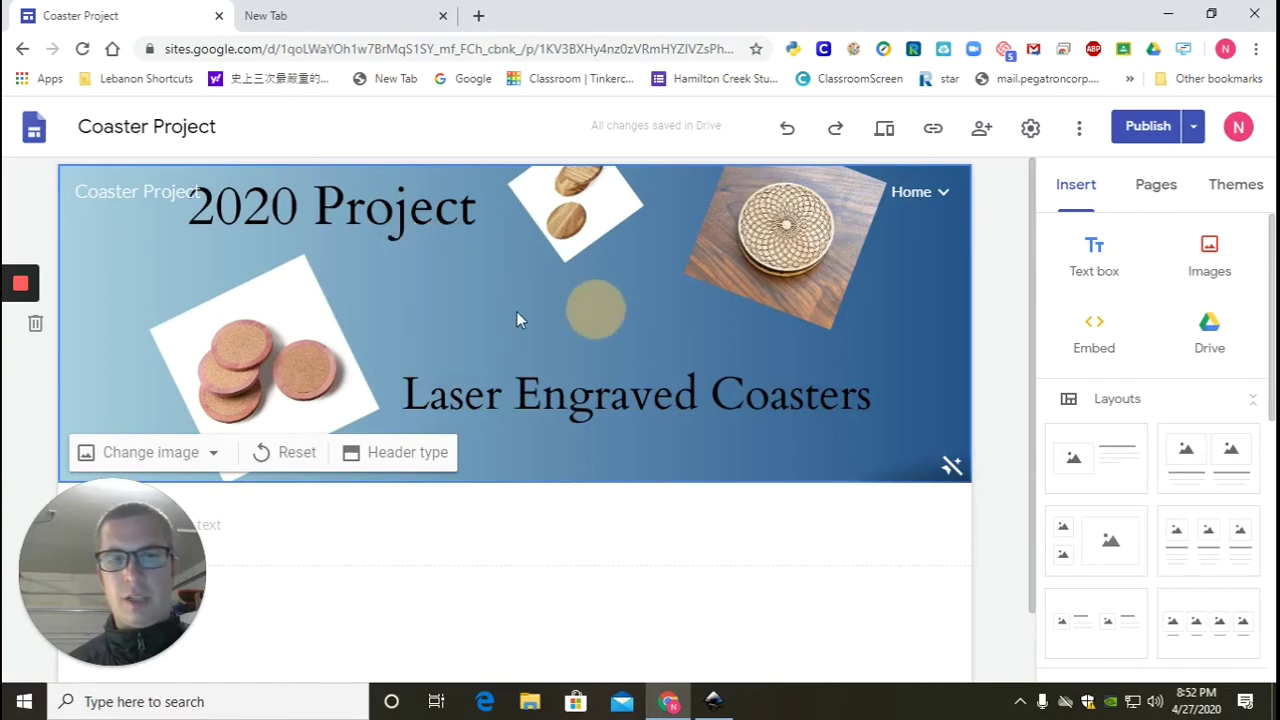
pyautogui.doubleClick(426, 300)
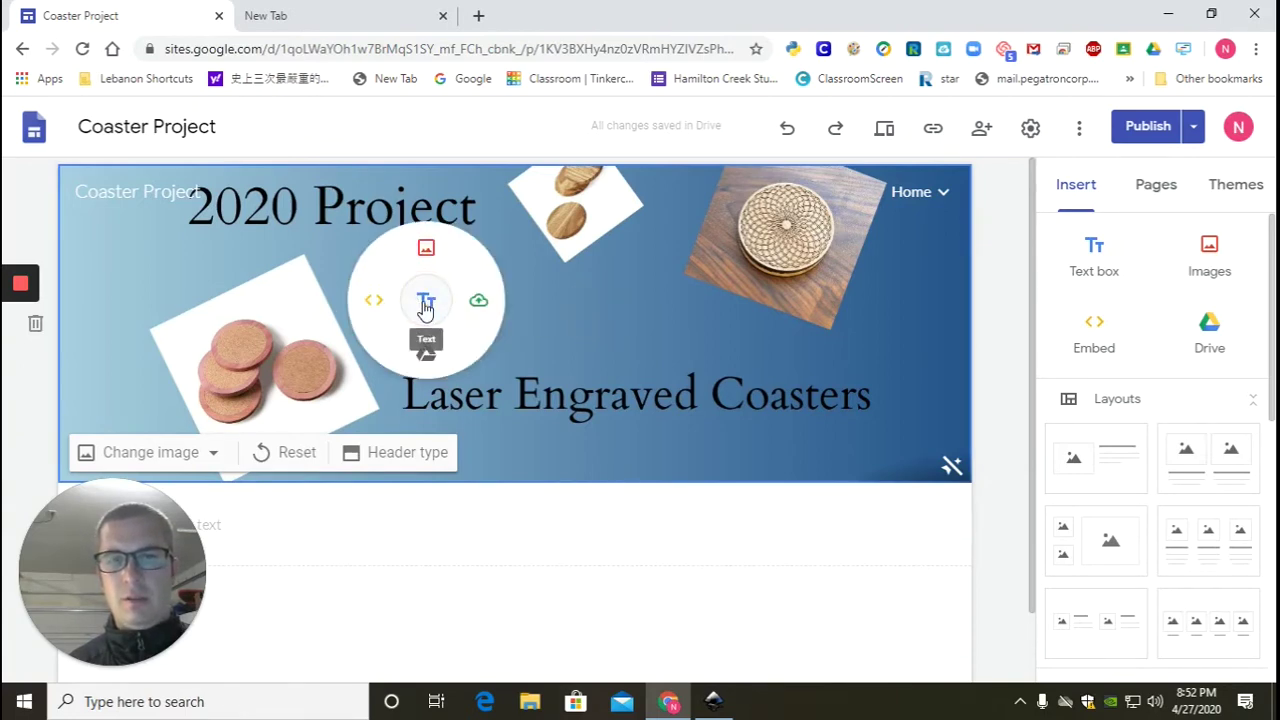
pyautogui.click(427, 300)
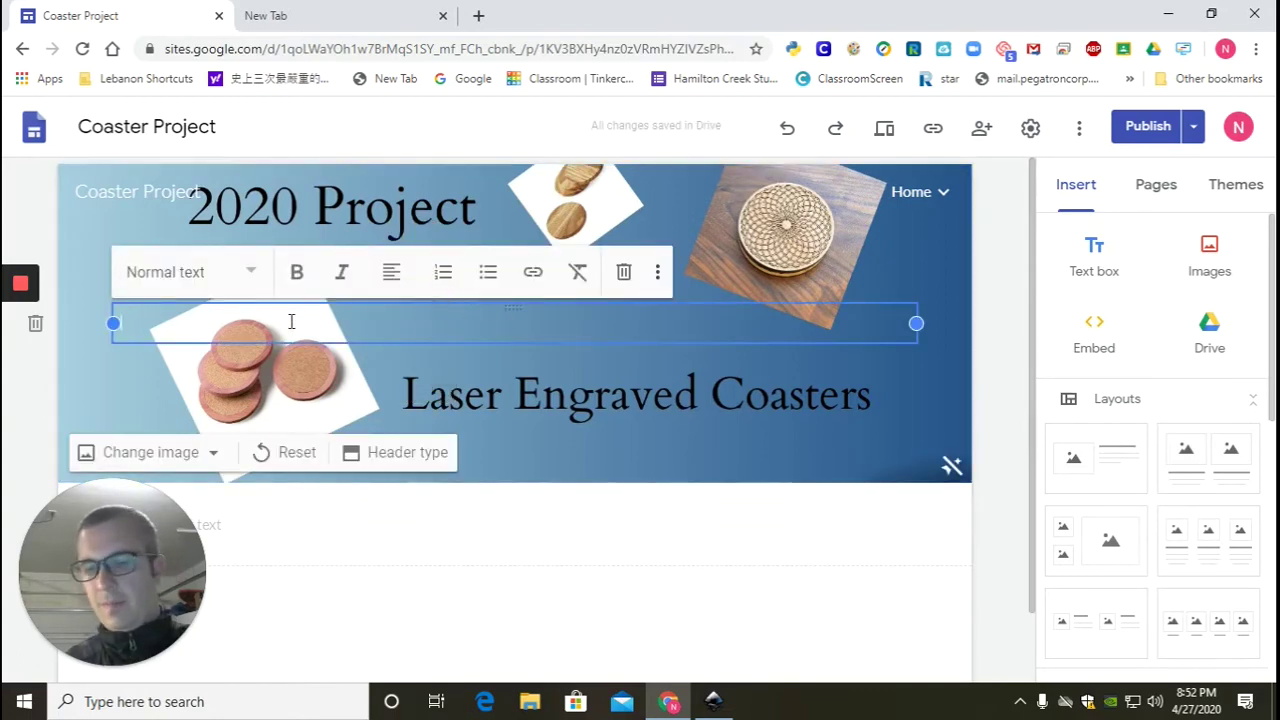
pyautogui.write('By')
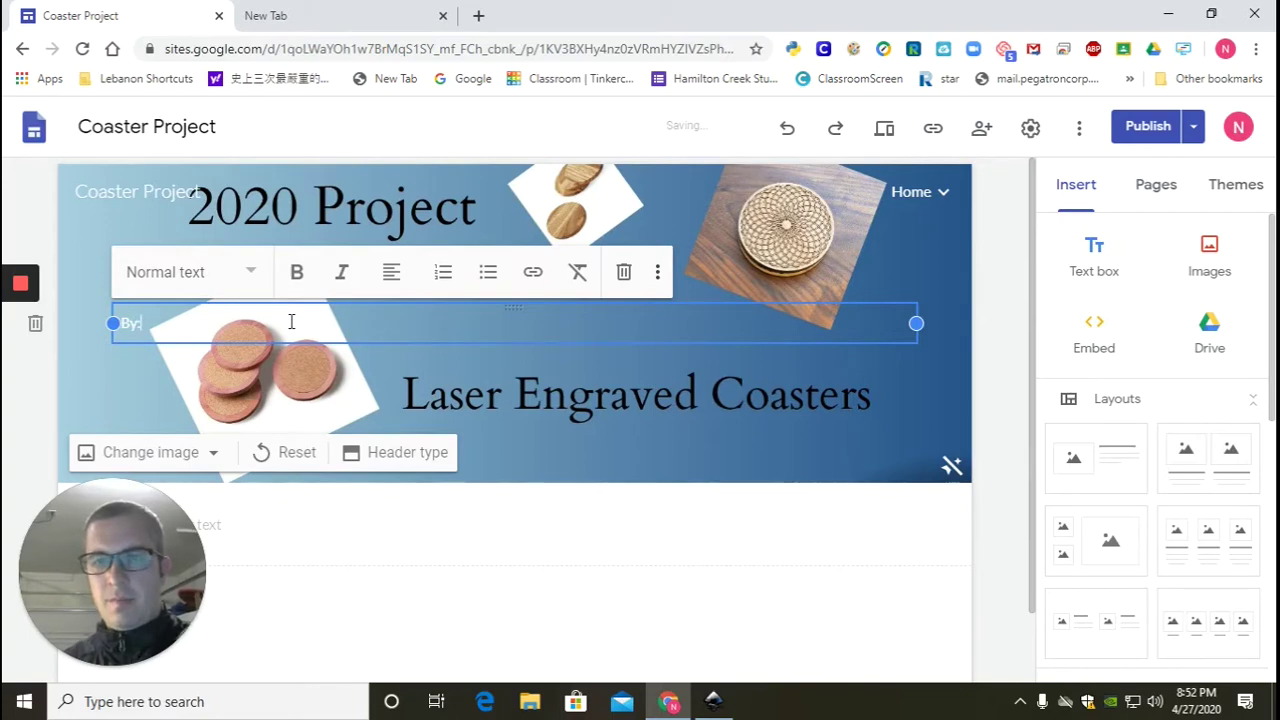
pyautogui.write(': Nick')
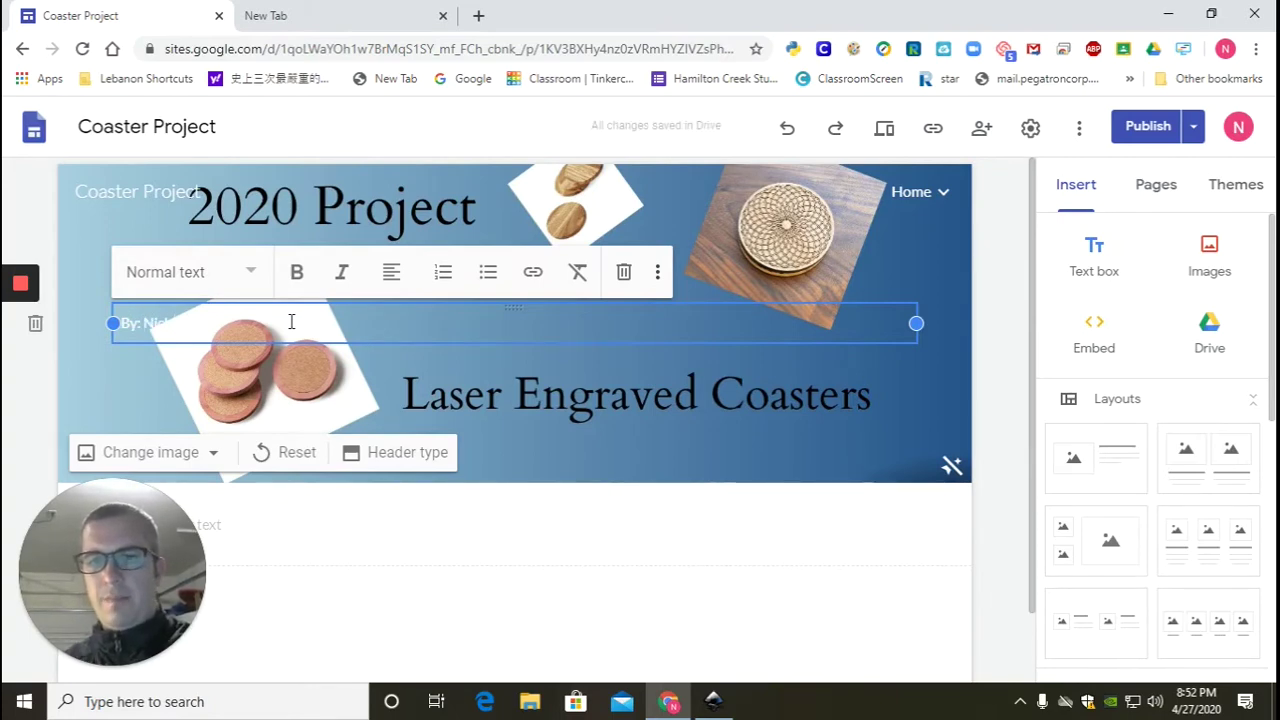
pyautogui.write('o')
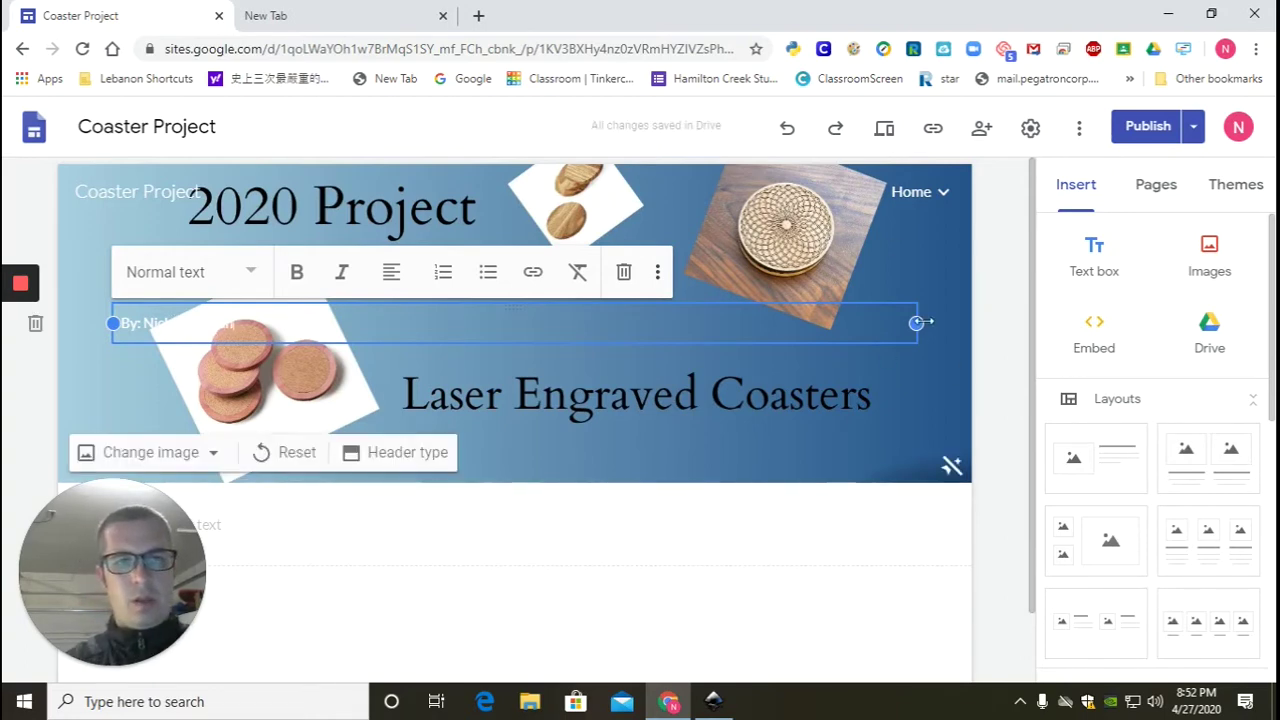
# Narrow the header's byline text box, try the Title style on its text, and undo that style
pyautogui.moveTo(916, 323); pyautogui.dragTo(100, 318)
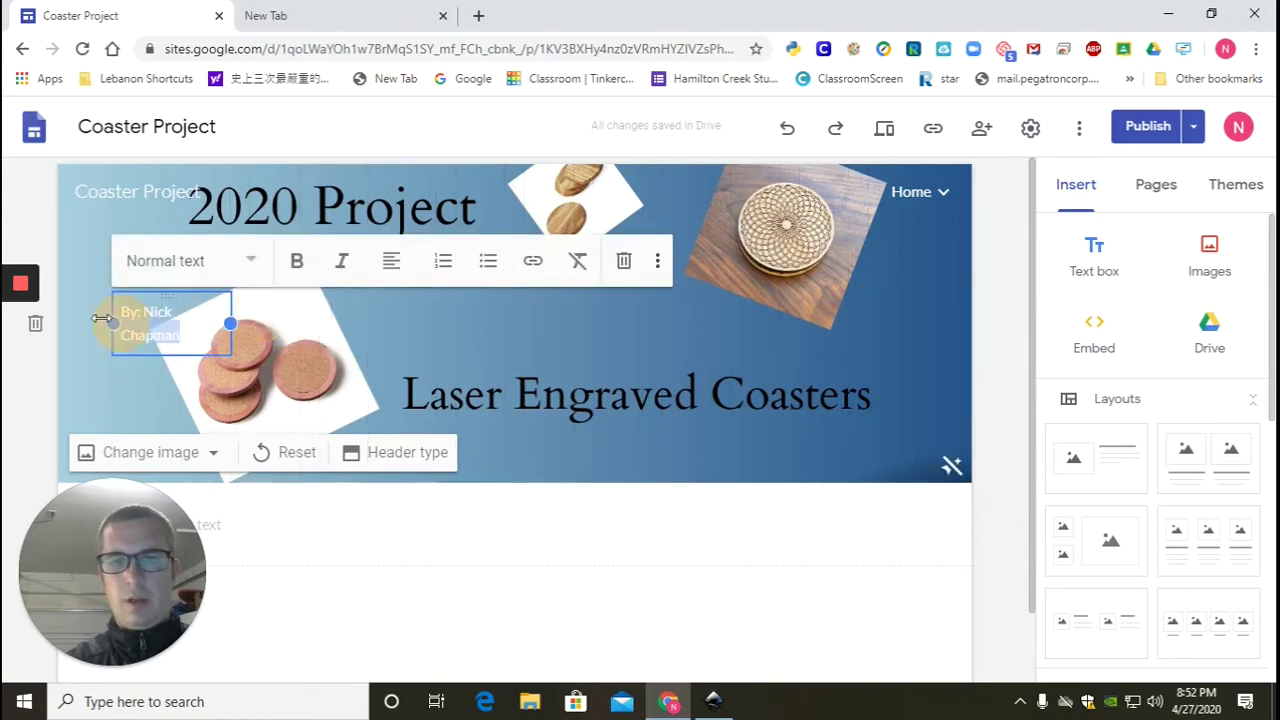
pyautogui.click(185, 260)
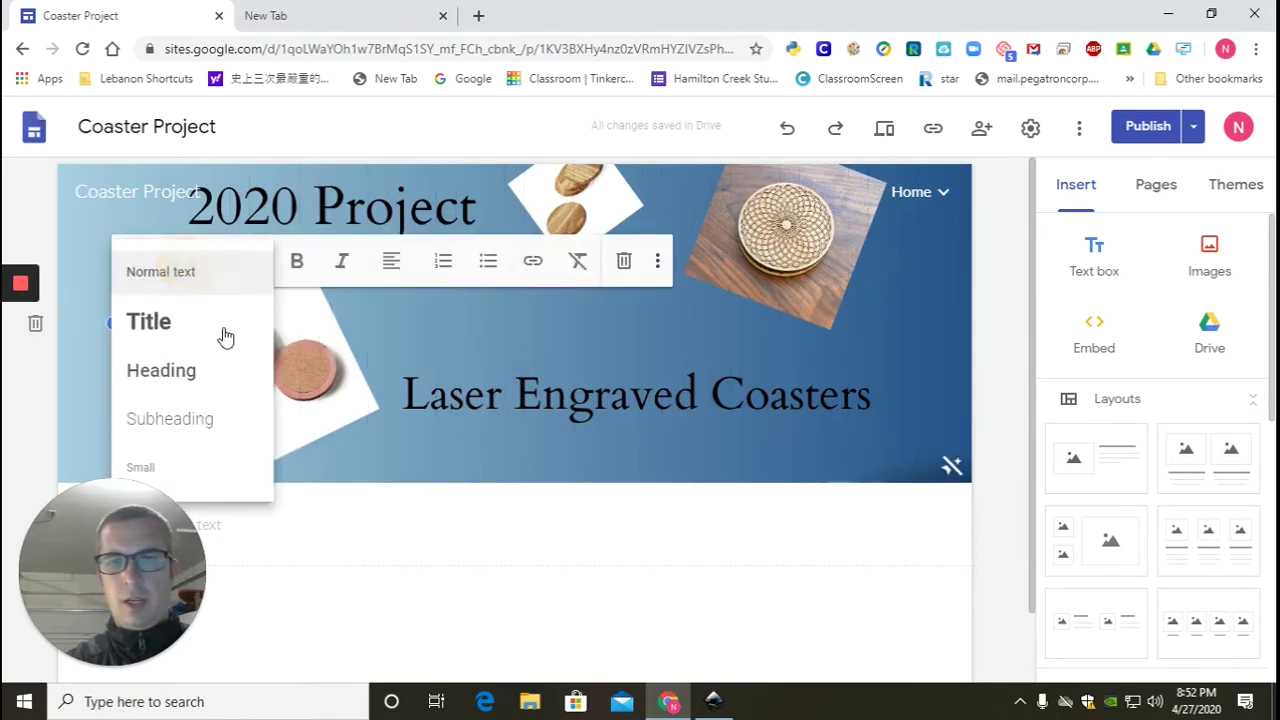
pyautogui.click(162, 322)
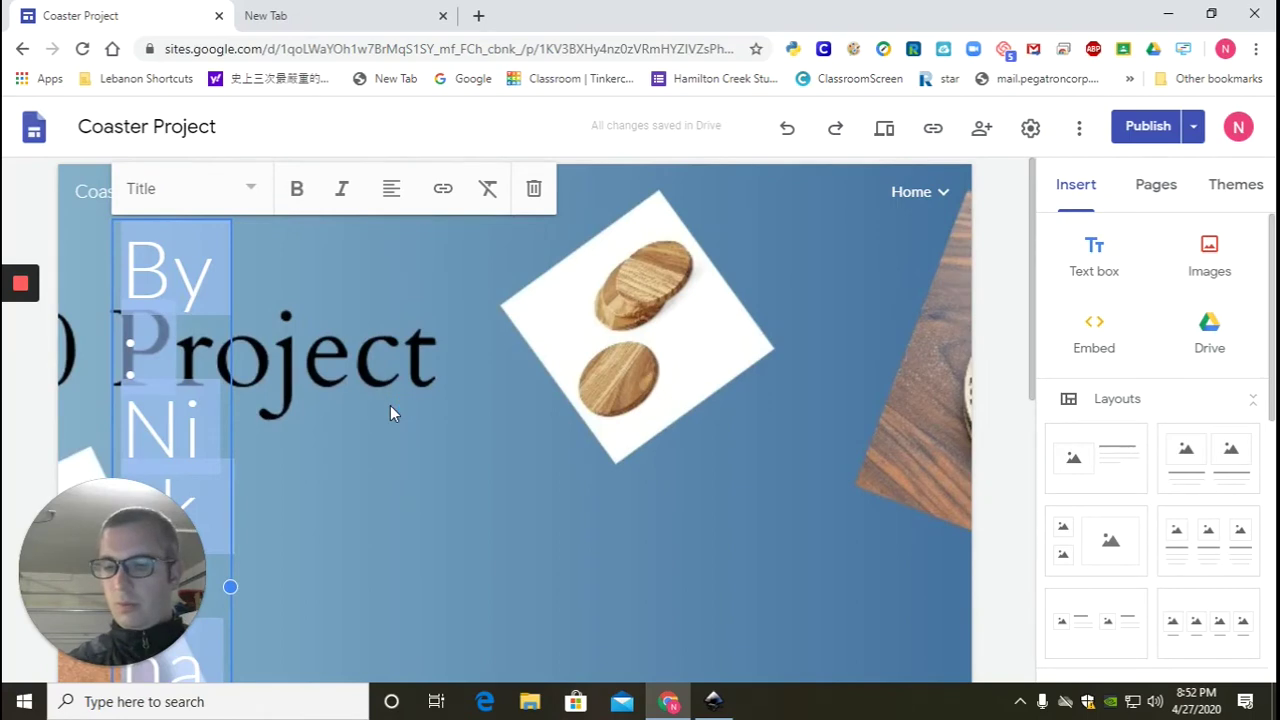
pyautogui.hotkey('ctrl', 'z')
# Apply the Heading style to the byline and widen its text box so the text fits on one line
pyautogui.click(218, 265)
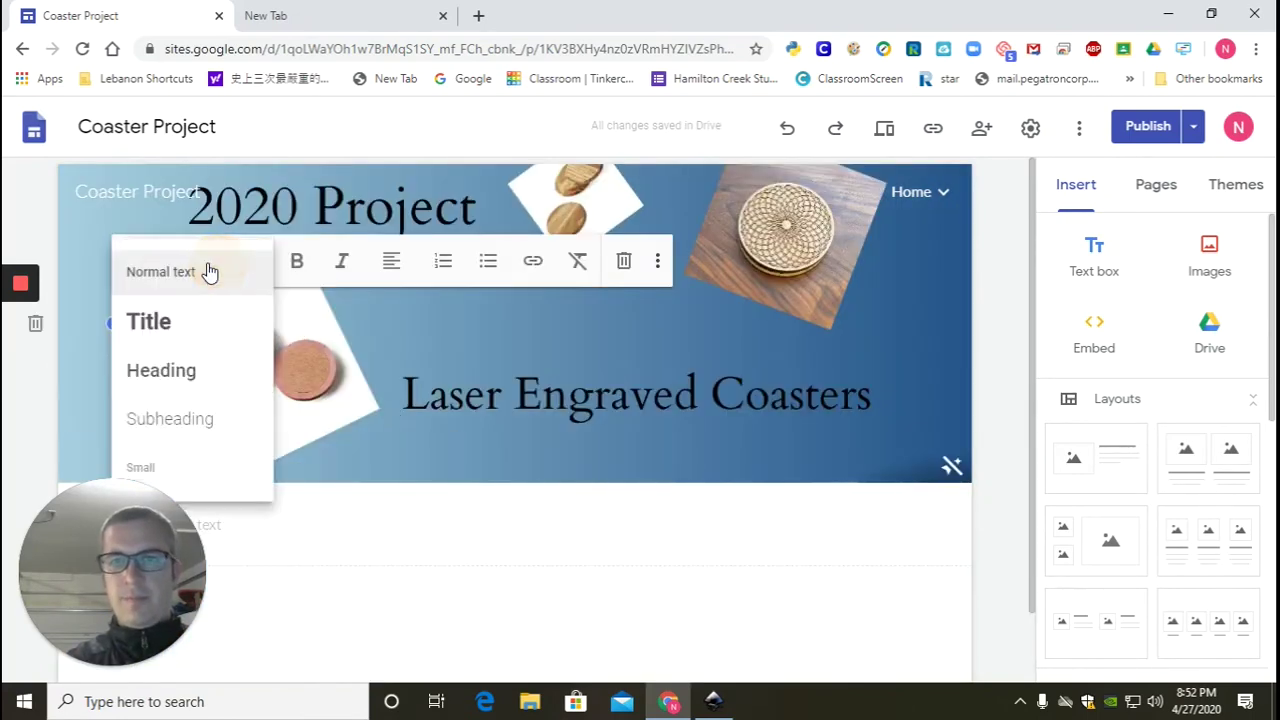
pyautogui.click(172, 378)
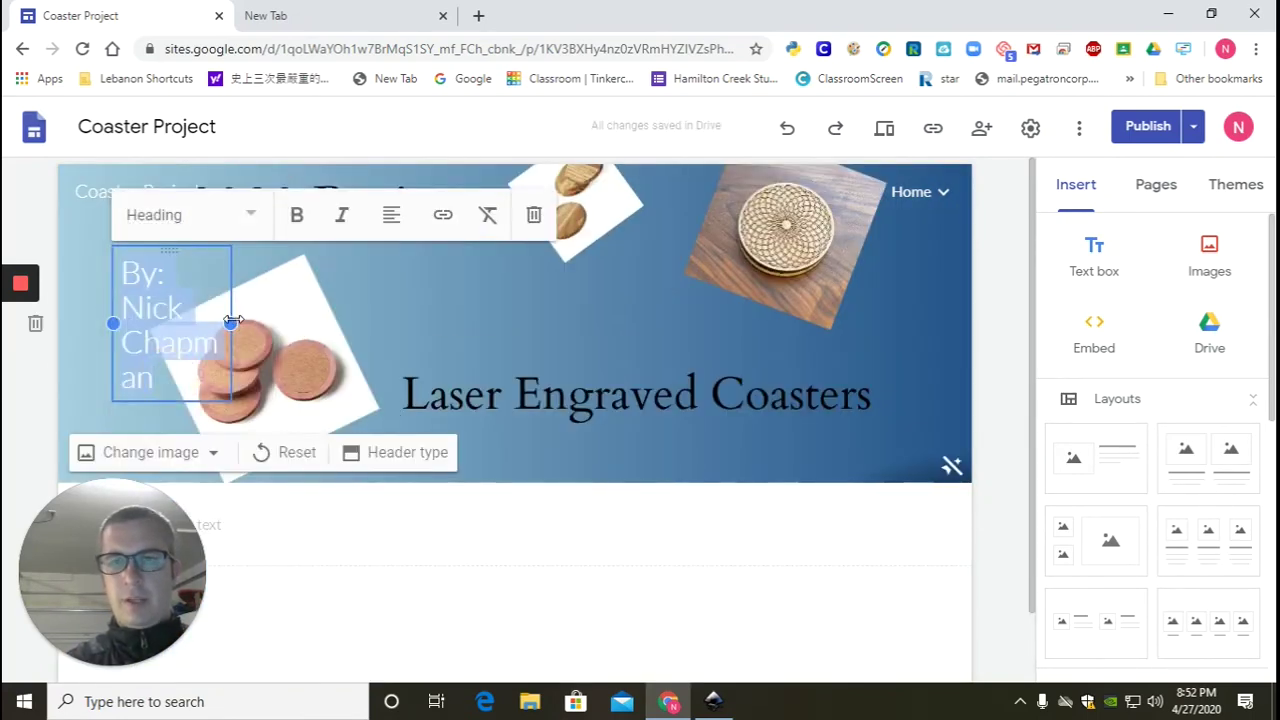
pyautogui.moveTo(231, 321); pyautogui.dragTo(570, 320)
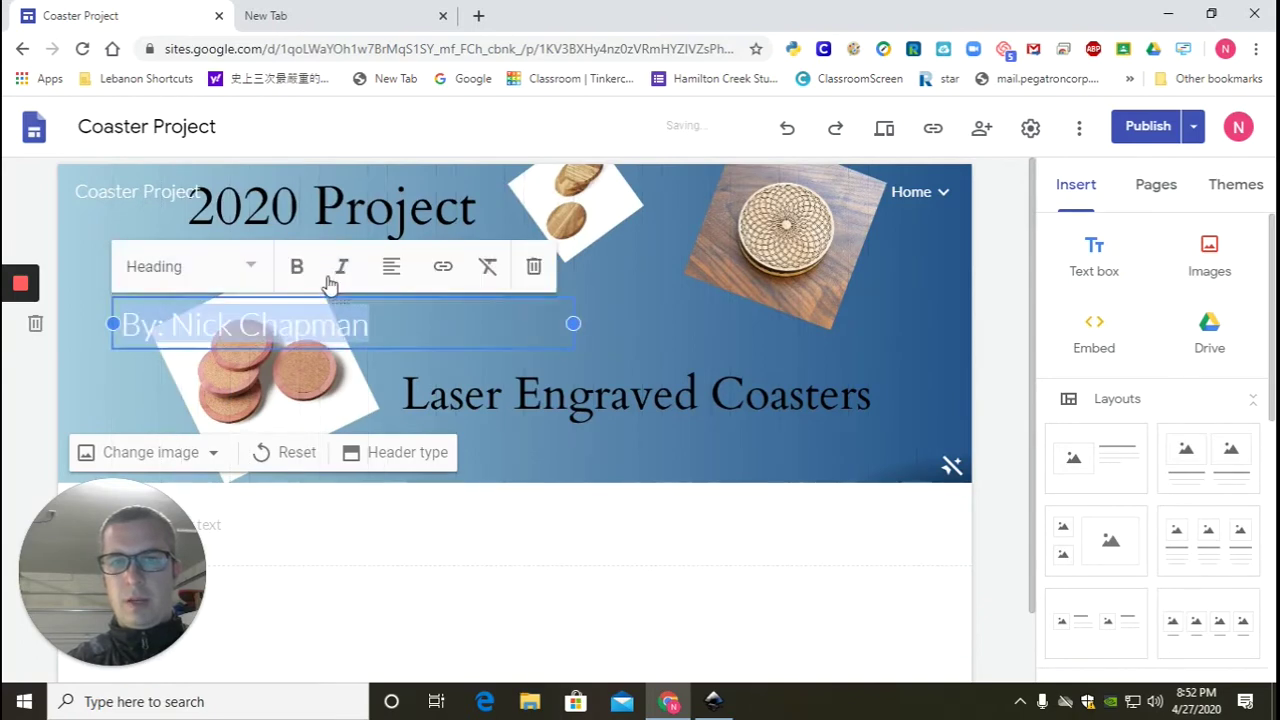
# Shorten the byline text box and place it in the header just above "Laser Engraved Coasters"
pyautogui.moveTo(333, 303); pyautogui.dragTo(537, 299)
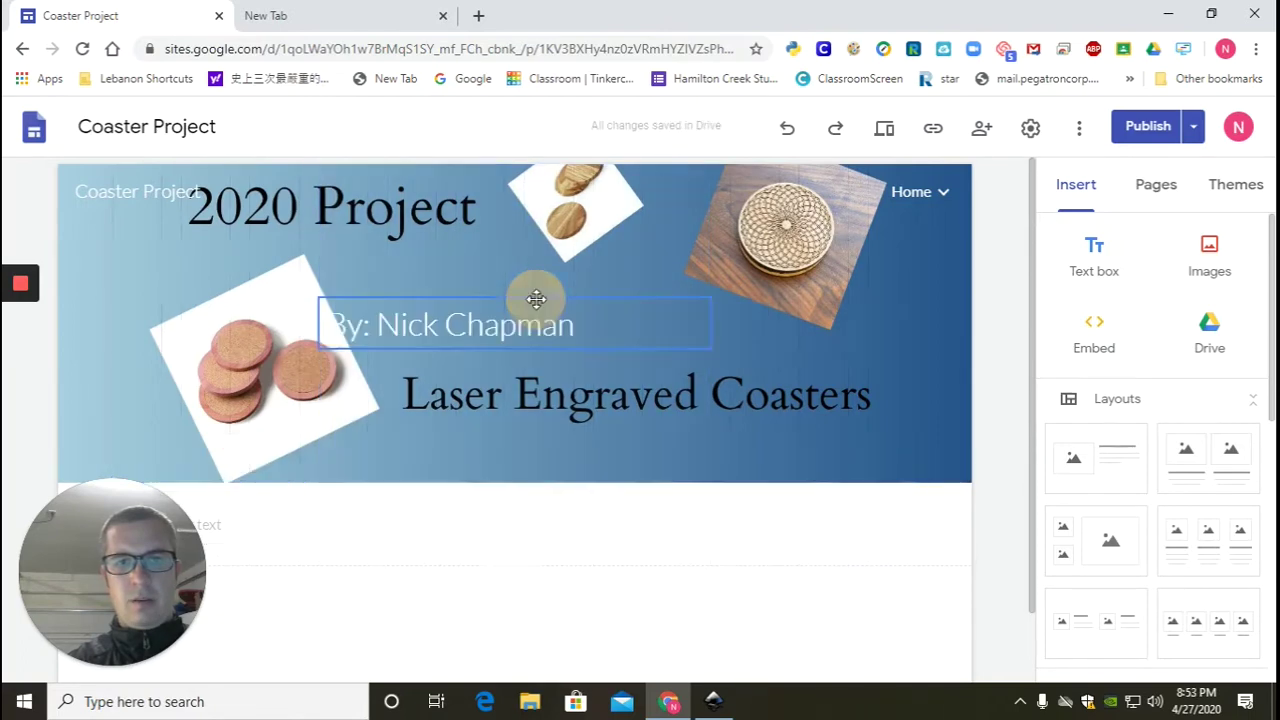
pyautogui.click(711, 333)
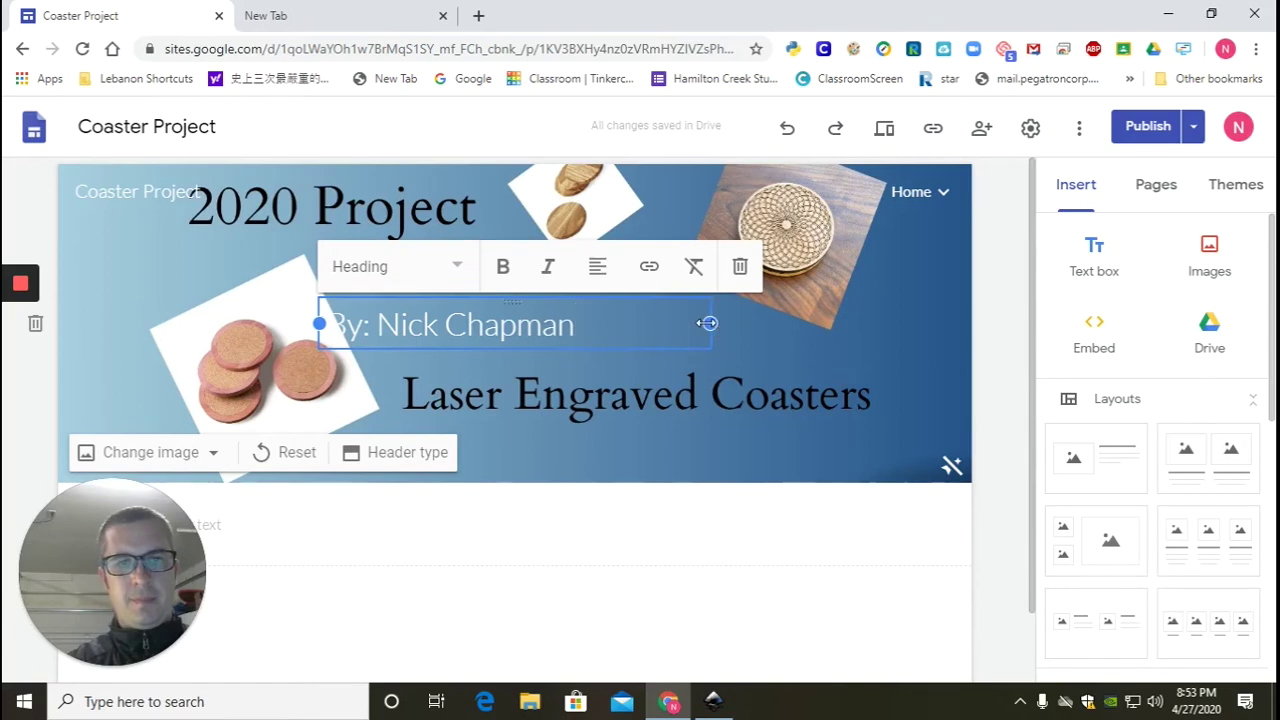
pyautogui.moveTo(718, 323); pyautogui.dragTo(627, 319)
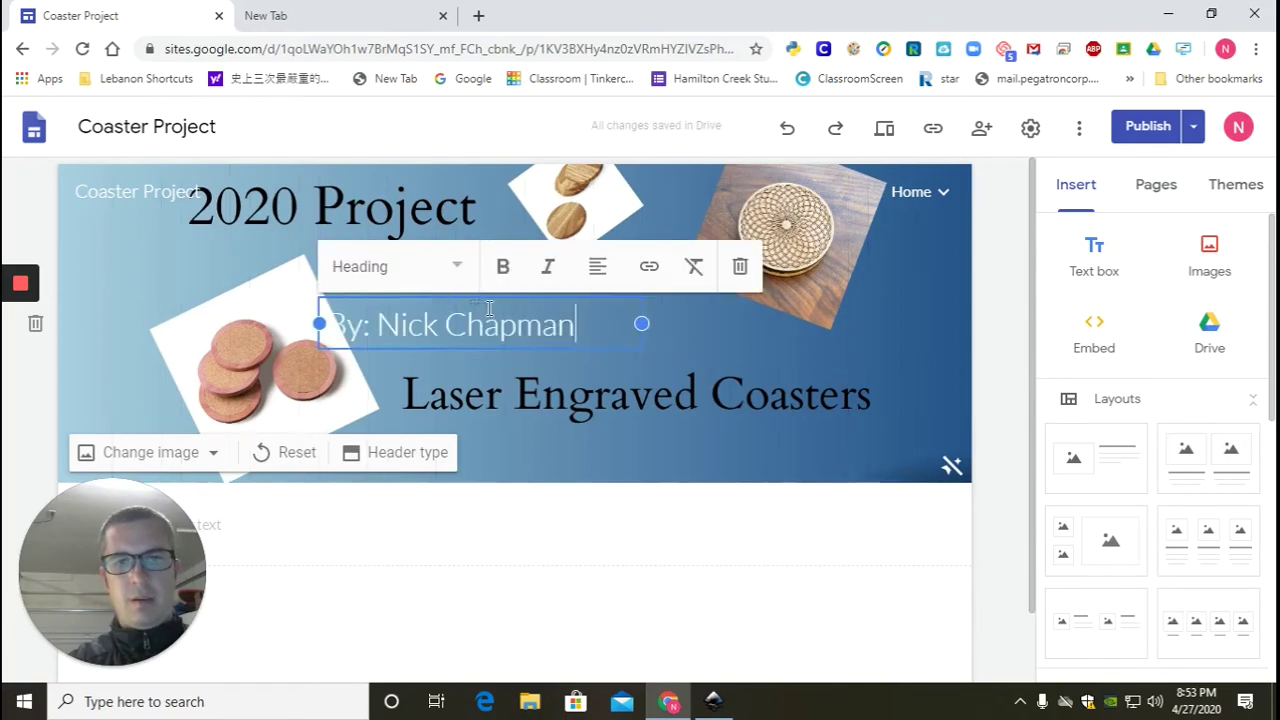
pyautogui.moveTo(470, 297); pyautogui.dragTo(560, 301)
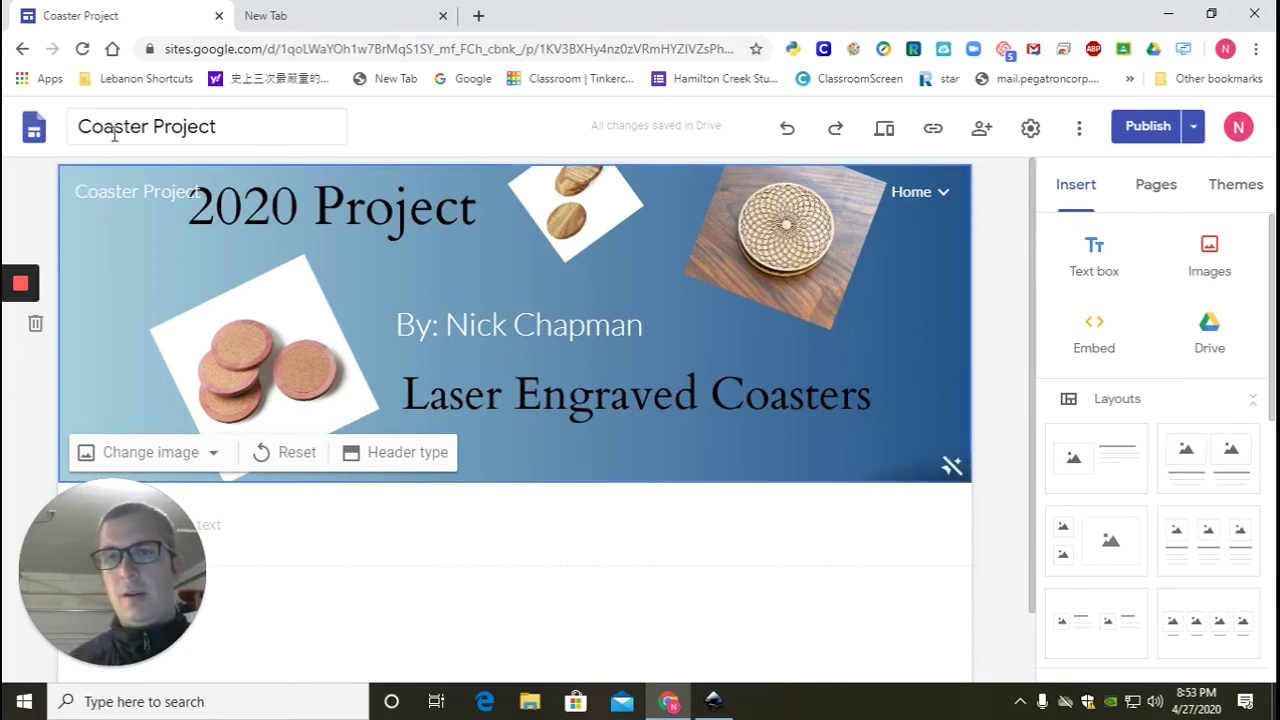
pyautogui.moveTo(12, 352)
pyautogui.click(20, 403)
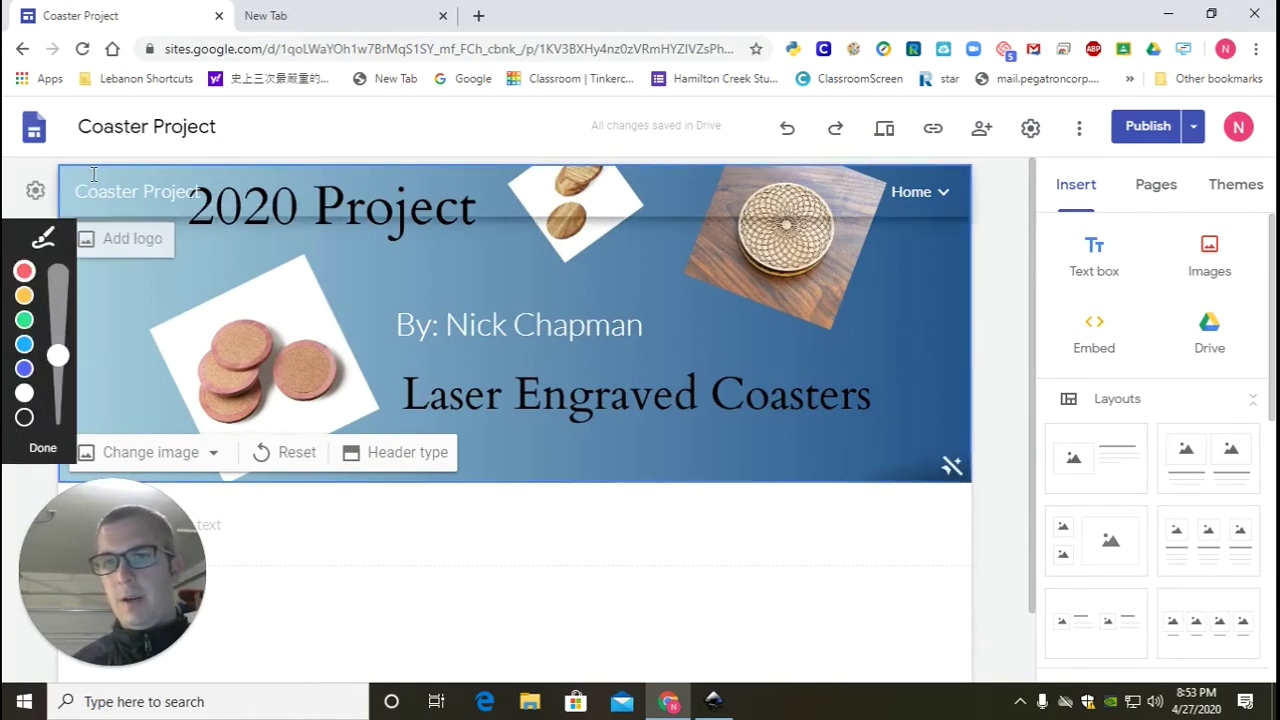
pyautogui.moveTo(50, 110)
pyautogui.mouseDown()
pyautogui.moveTo(172, 102)
pyautogui.moveTo(245, 118)
pyautogui.moveTo(195, 148)
pyautogui.moveTo(50, 118)
pyautogui.mouseUp()
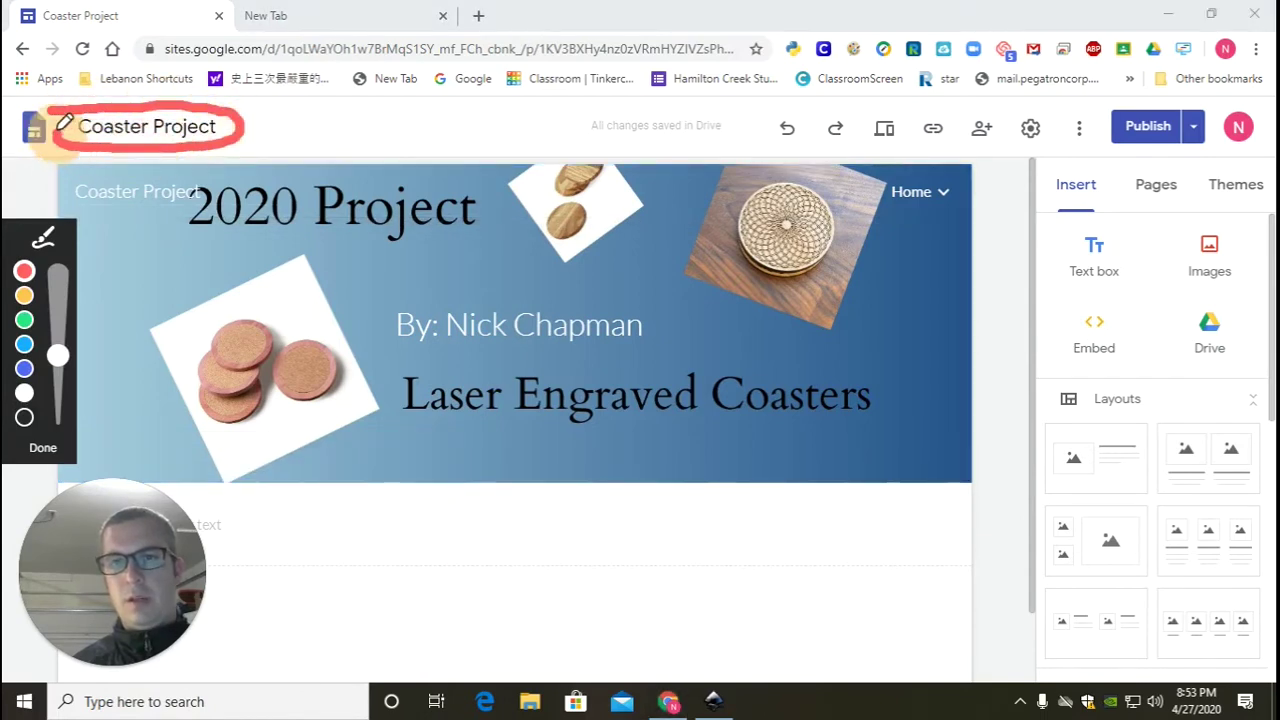
pyautogui.moveTo(366, 283)
pyautogui.mouseDown()
pyautogui.moveTo(686, 308)
pyautogui.moveTo(512, 356)
pyautogui.moveTo(372, 278)
pyautogui.moveTo(420, 282)
pyautogui.mouseUp()
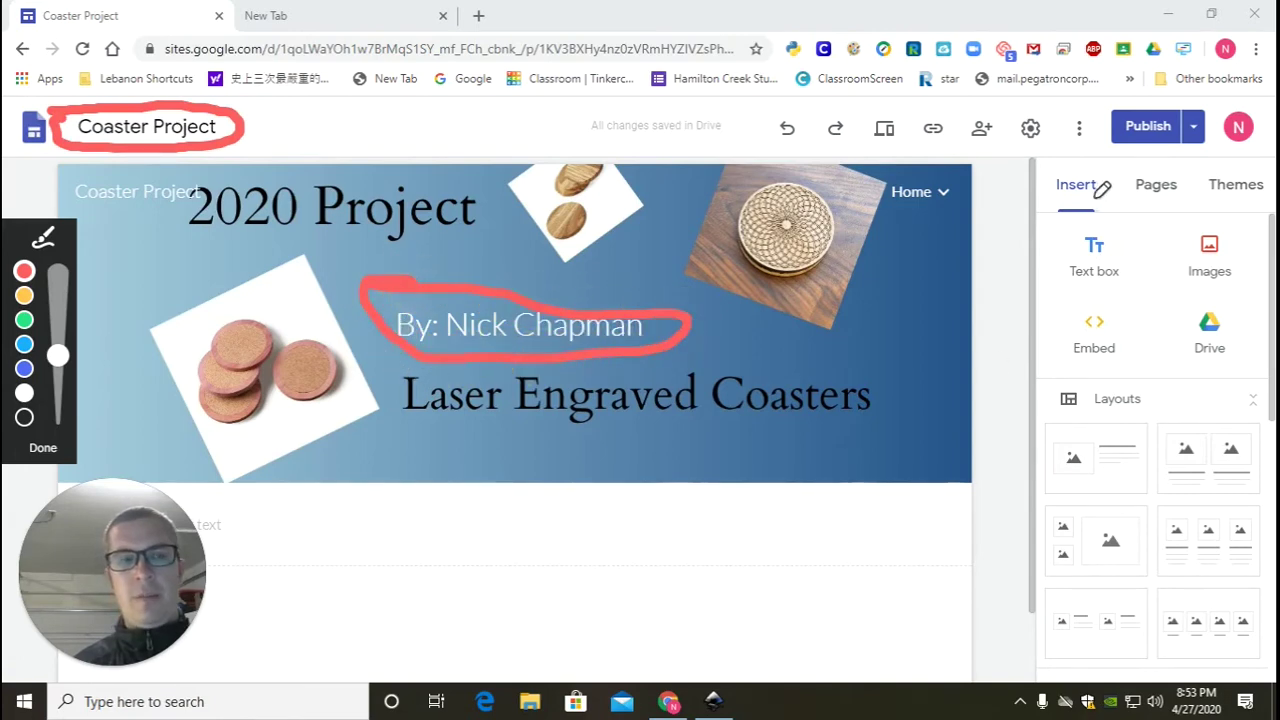
pyautogui.moveTo(1080, 130)
pyautogui.mouseDown()
pyautogui.moveTo(1166, 90)
pyautogui.moveTo(1228, 126)
pyautogui.moveTo(1090, 170)
pyautogui.moveTo(1150, 95)
pyautogui.moveTo(1210, 170)
pyautogui.moveTo(1098, 165)
pyautogui.moveTo(1165, 85)
pyautogui.moveTo(1220, 140)
pyautogui.moveTo(1110, 165)
pyautogui.moveTo(1130, 105)
pyautogui.moveTo(1170, 86)
pyautogui.moveTo(1227, 105)
pyautogui.moveTo(1235, 140)
pyautogui.moveTo(1158, 165)
pyautogui.mouseUp()
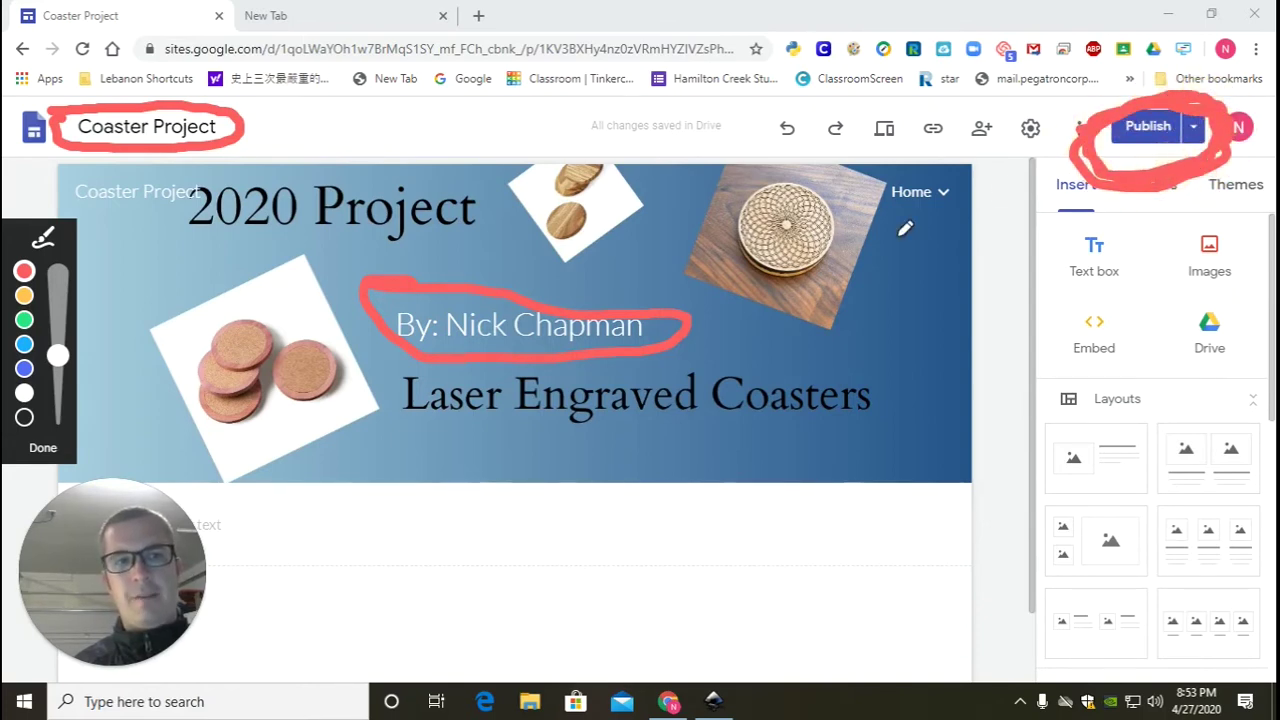
pyautogui.click(43, 447)
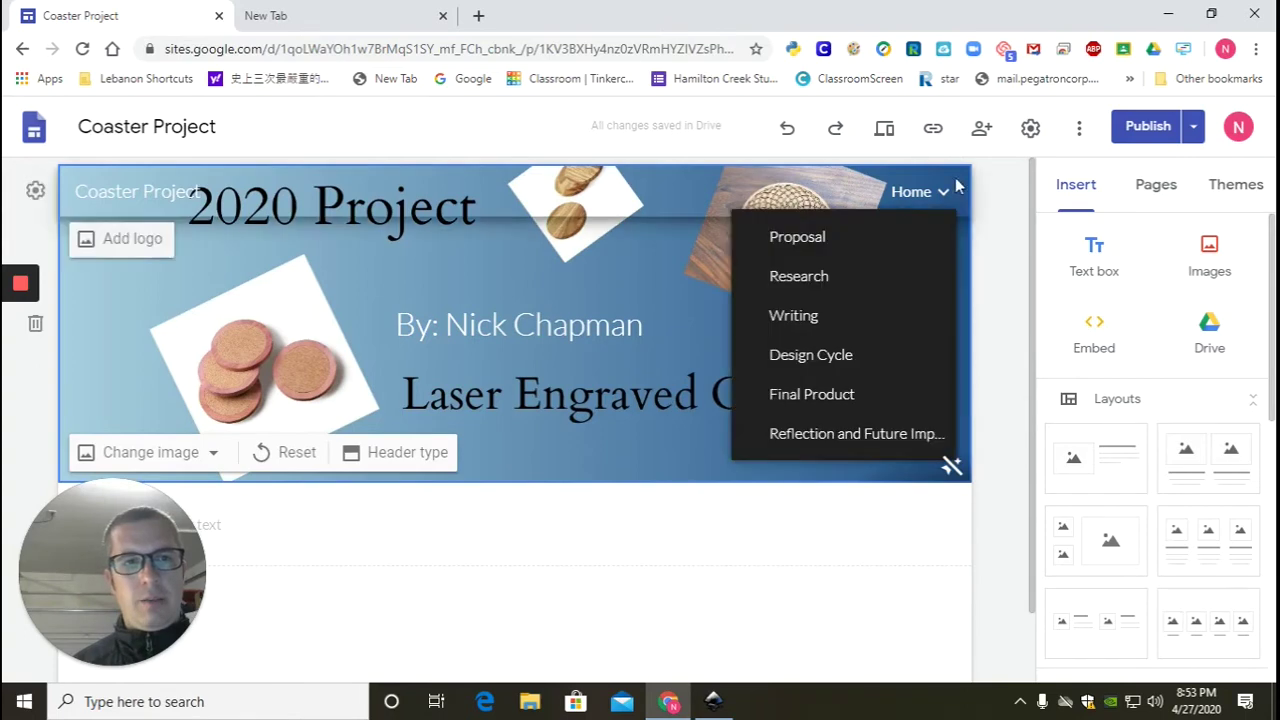
# Open the site's Proposal page from the Home page's navigation
pyautogui.moveTo(935, 192)
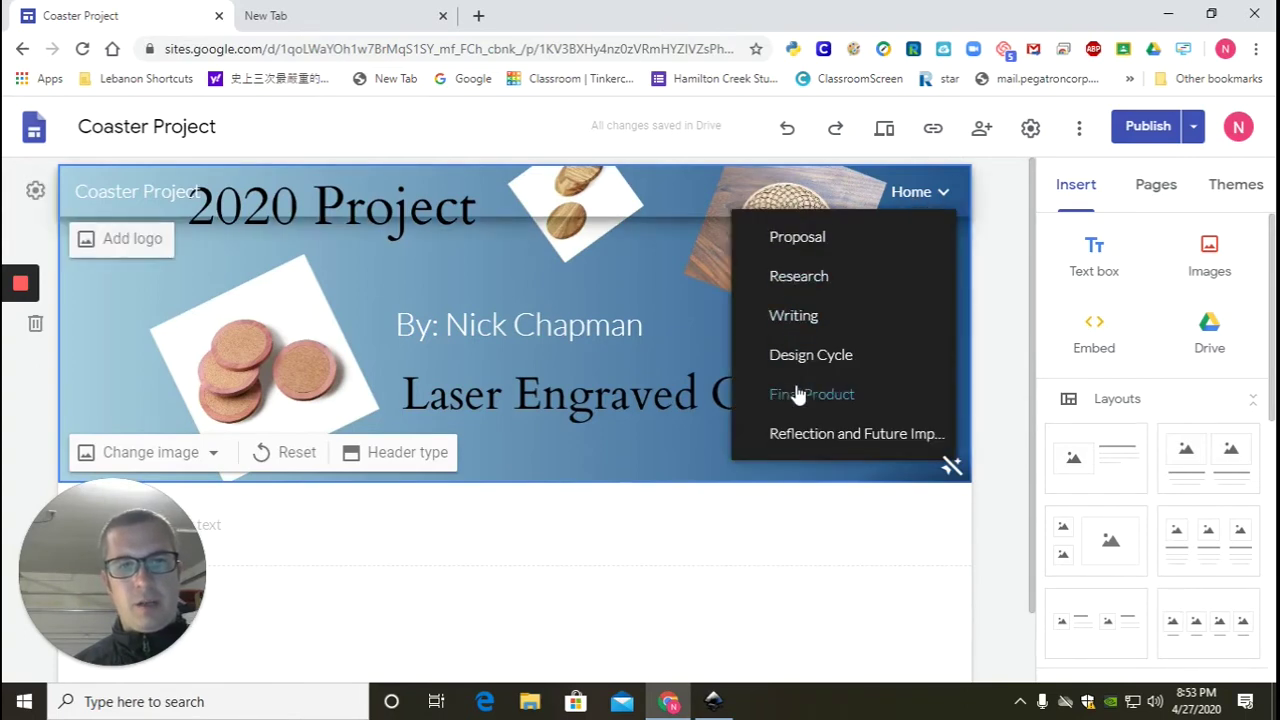
pyautogui.click(801, 248)
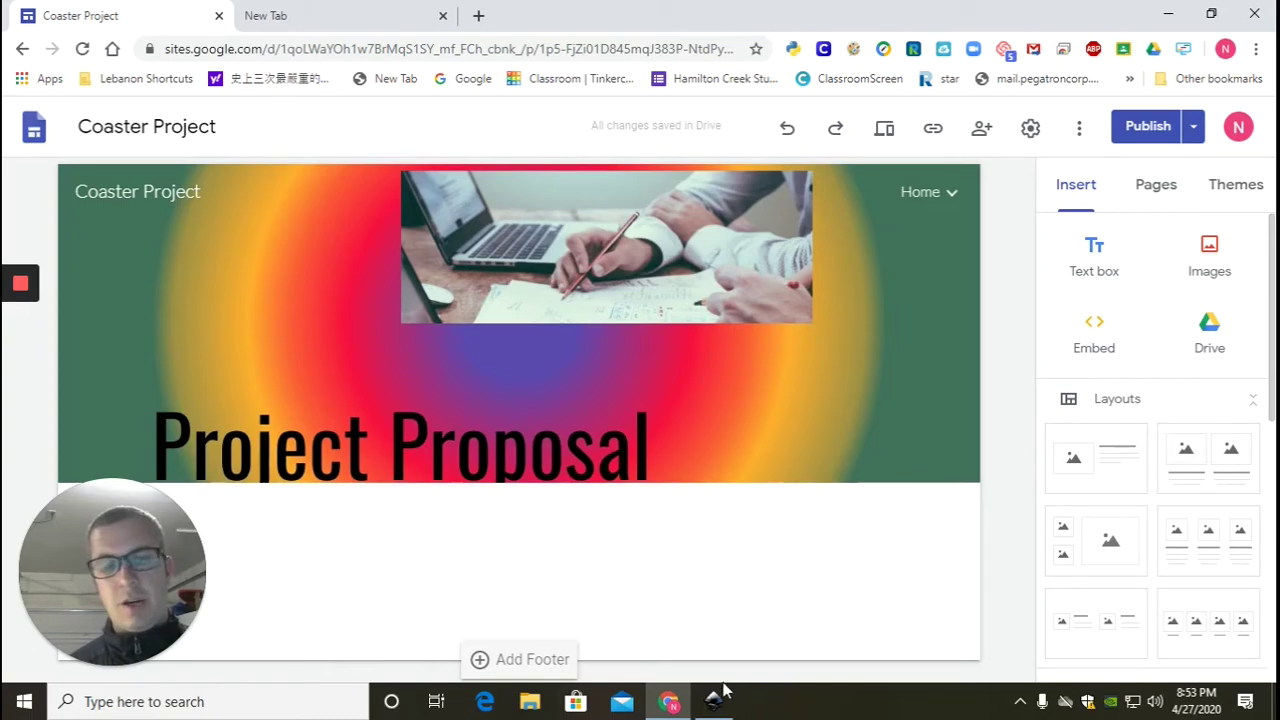
pyautogui.moveTo(400, 480)
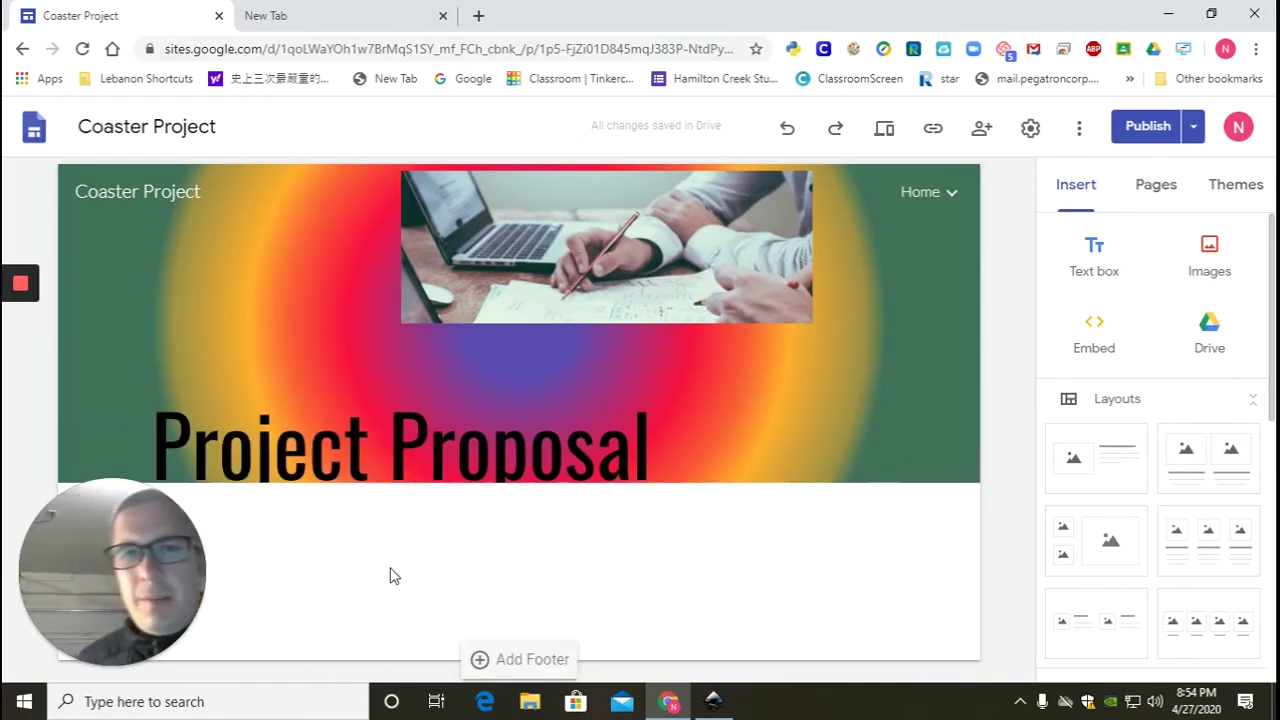
pyautogui.moveTo(252, 442)
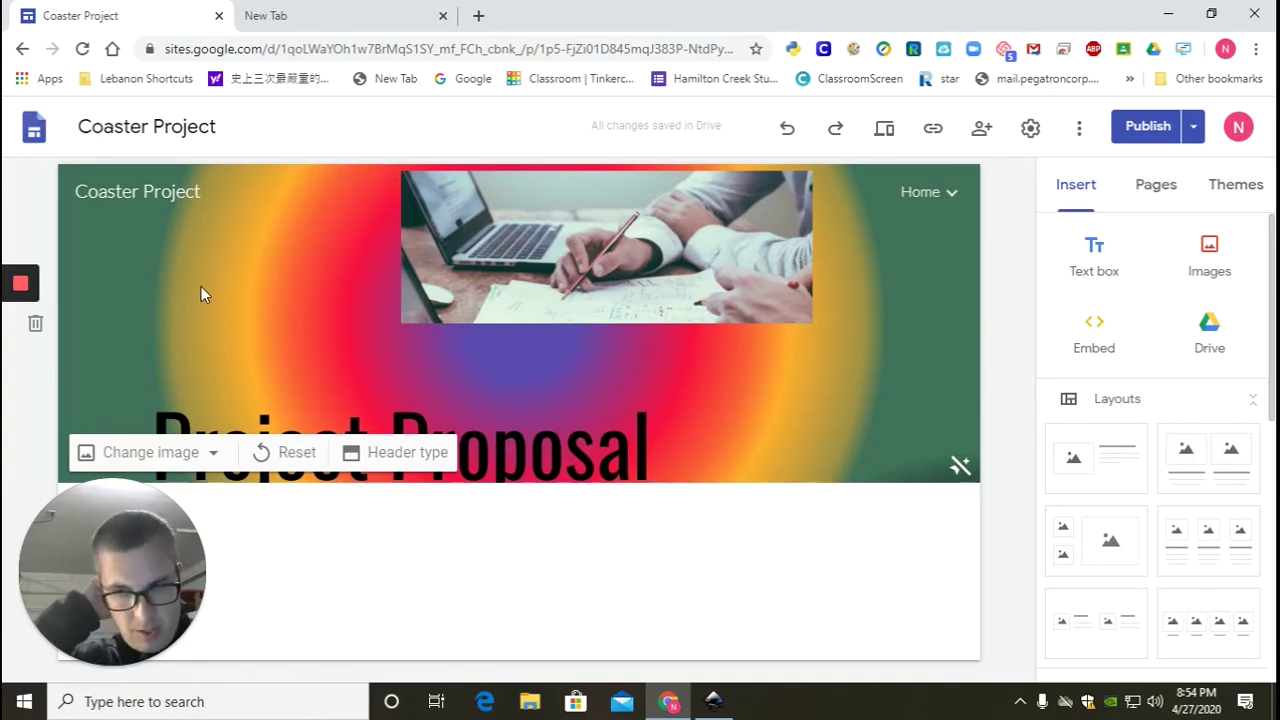
# Switch to the empty browser tab, search Google for "laser engraved images" and show the image results
pyautogui.click(290, 22)
pyautogui.click(294, 45)
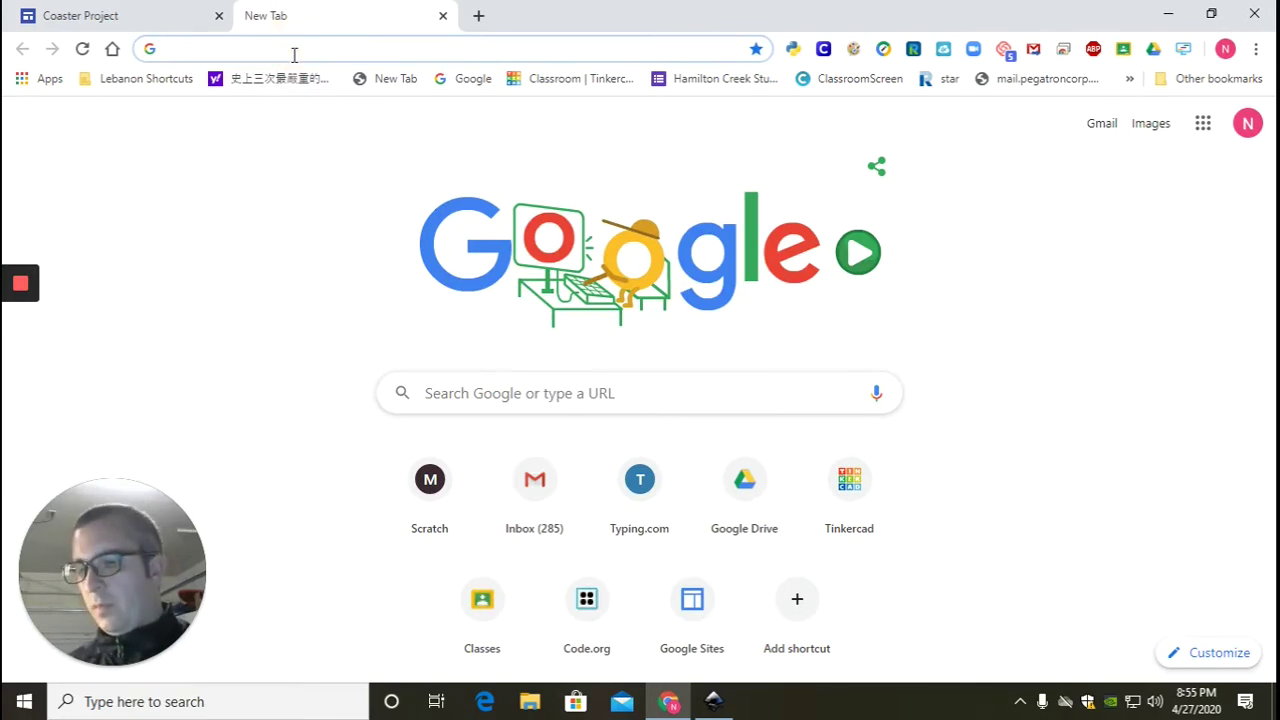
pyautogui.write('la')
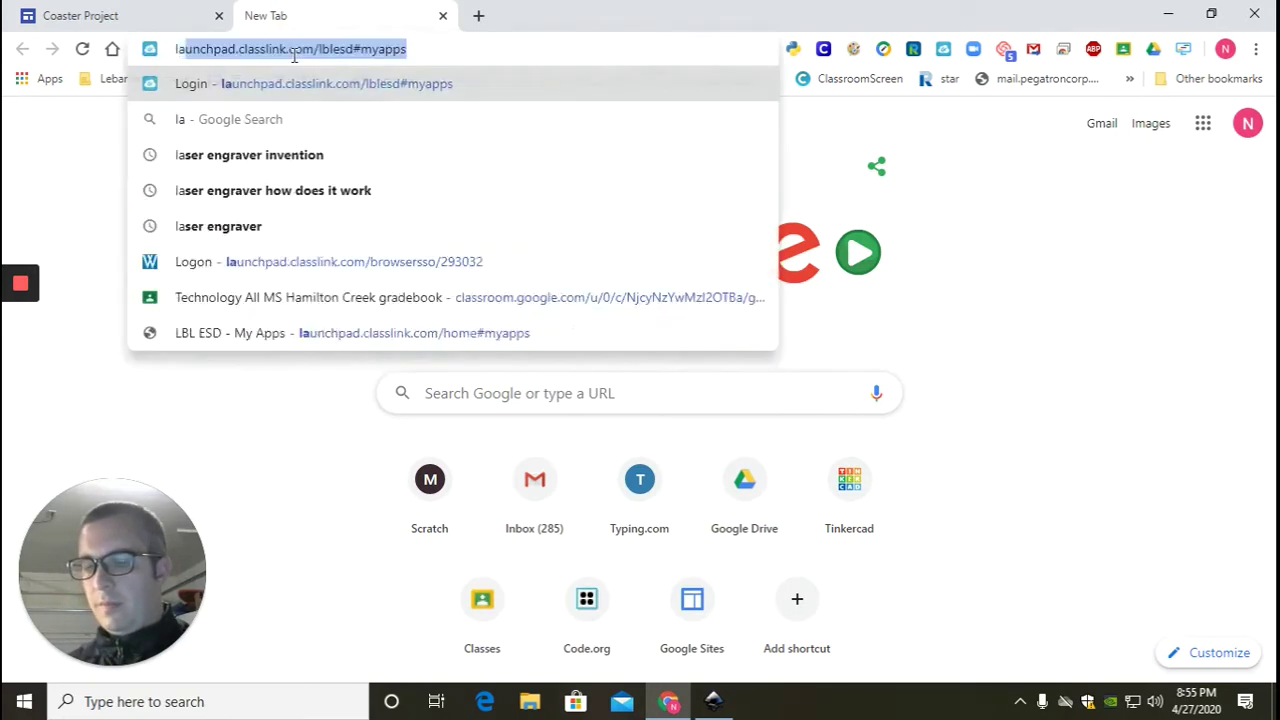
pyautogui.write('ser engraved images')
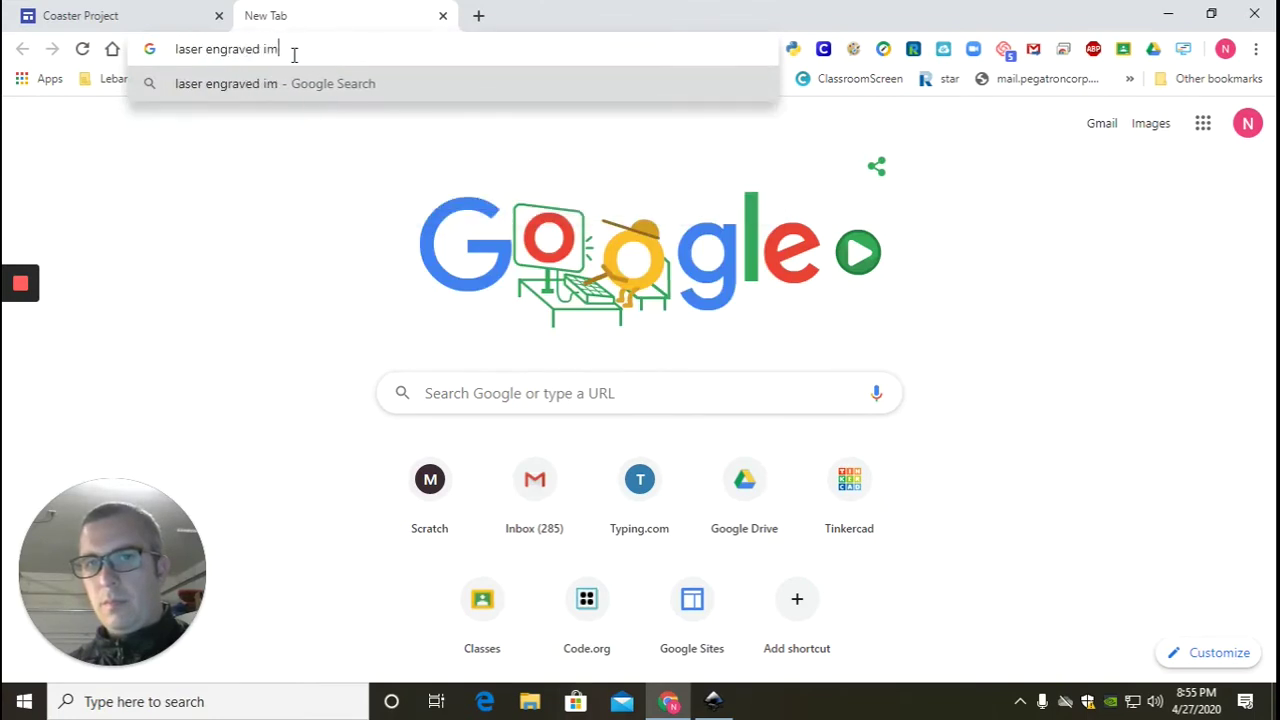
pyautogui.press('Return')
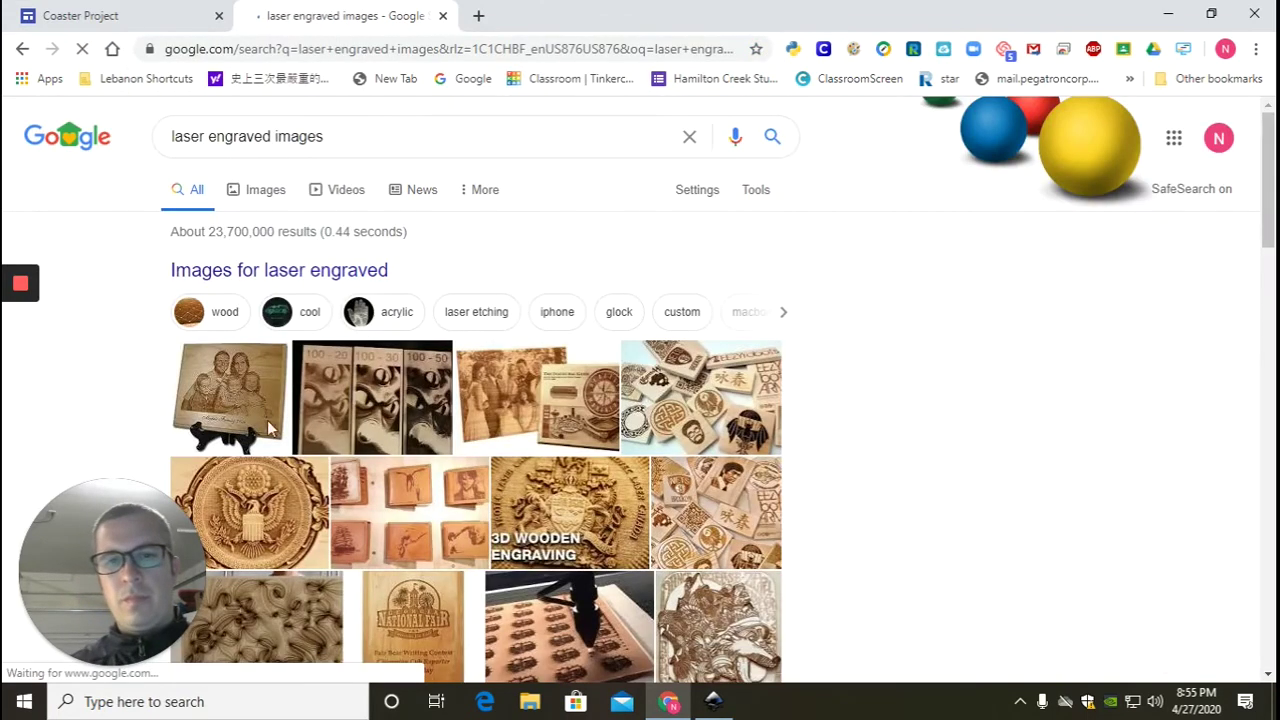
pyautogui.click(240, 402)
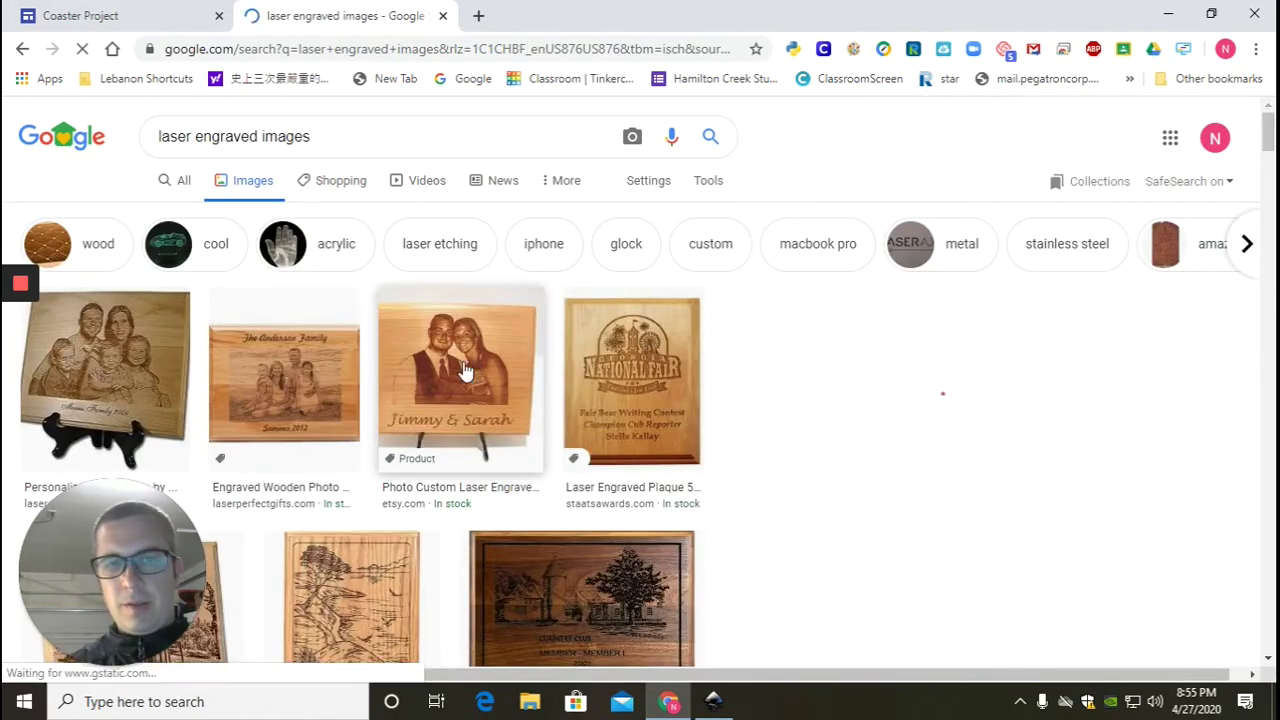
# Preview the 10 x 12 walnut plaque and the couple's photo plaque among the laser engraving image results
pyautogui.scroll(-2, 466, 366)
pyautogui.click(468, 372)
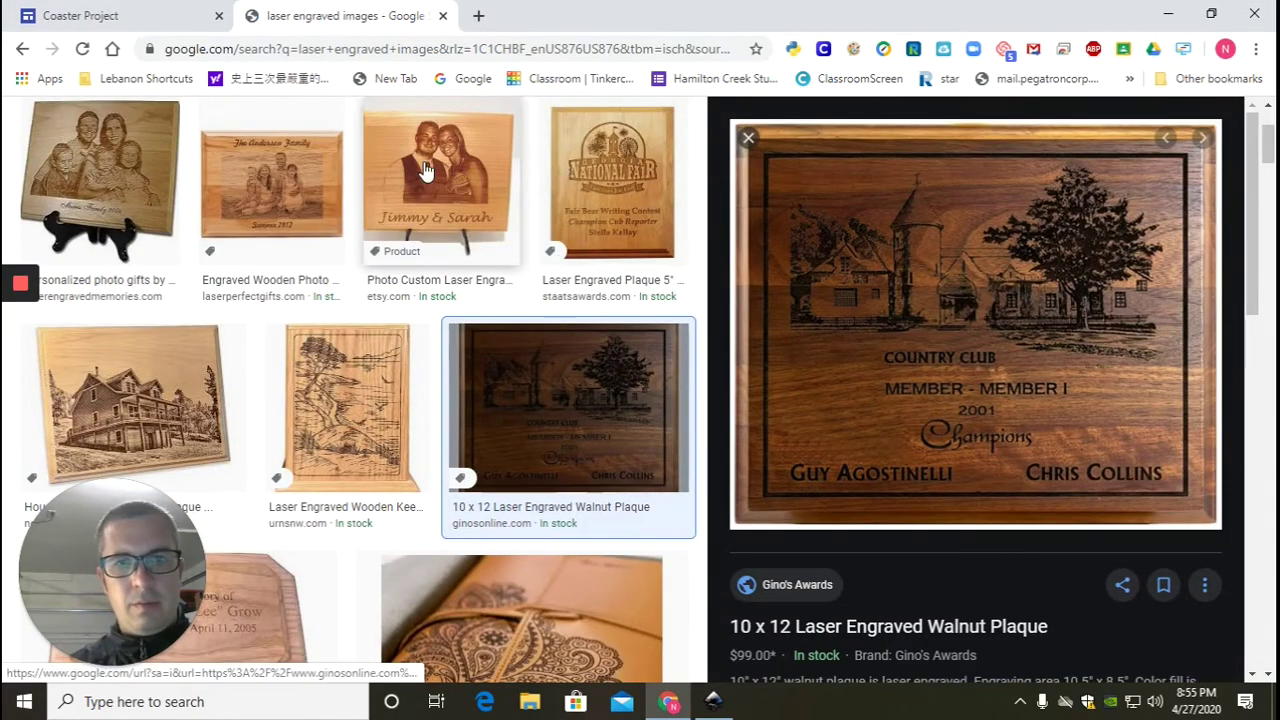
pyautogui.click(440, 180)
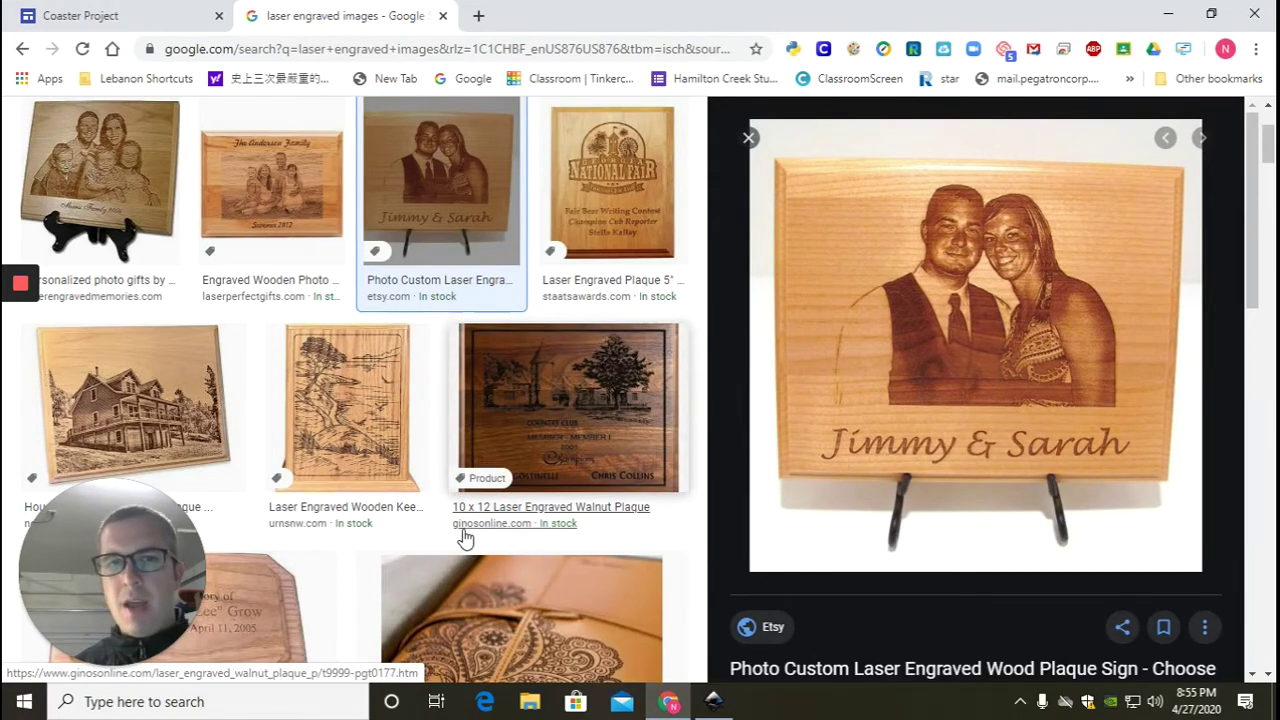
# Preview the "Laser-Engraved Gifts" leather image and the deer engraving among its related images
pyautogui.scroll(-3, 465, 538)
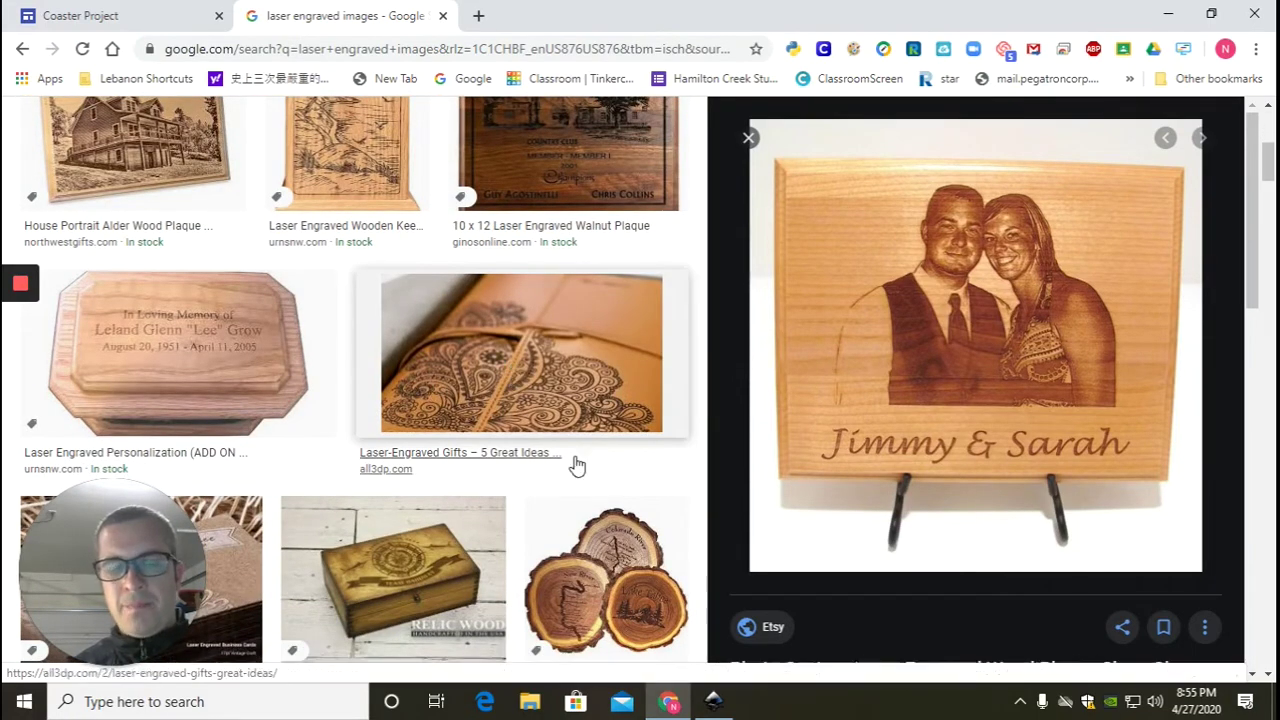
pyautogui.scroll(-5, 565, 435)
pyautogui.scroll(4, 551, 408)
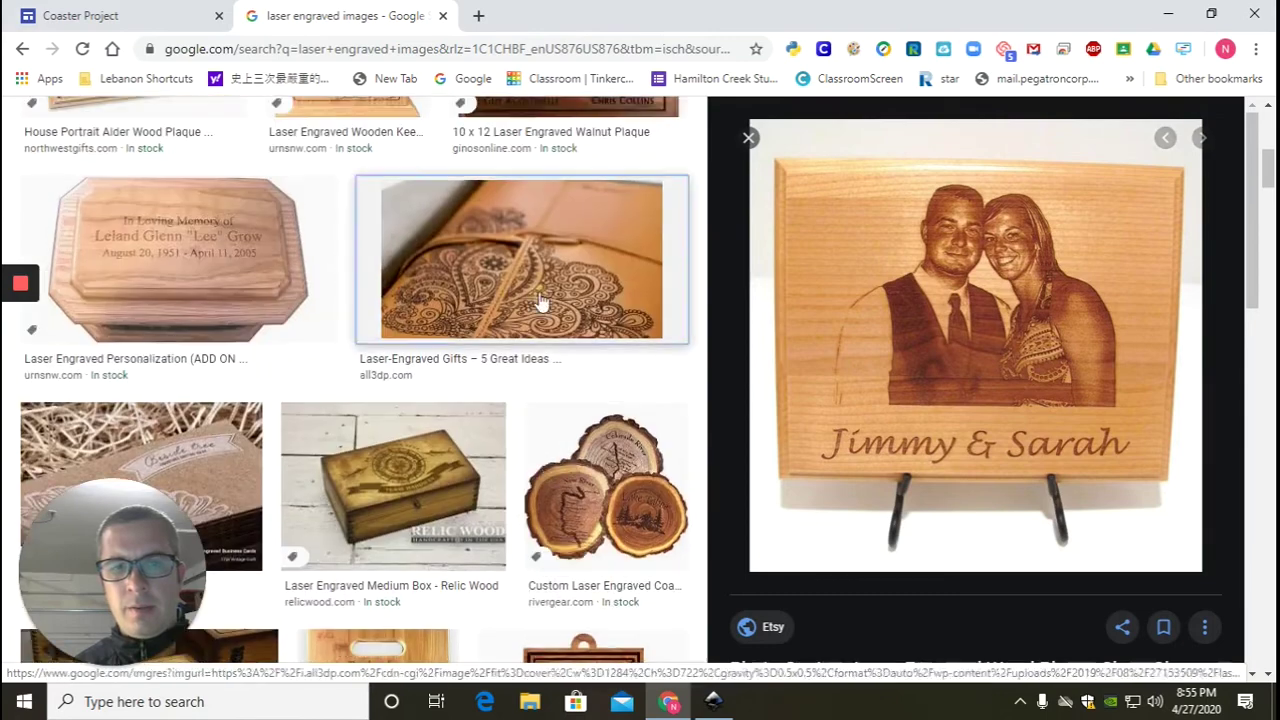
pyautogui.click(540, 303)
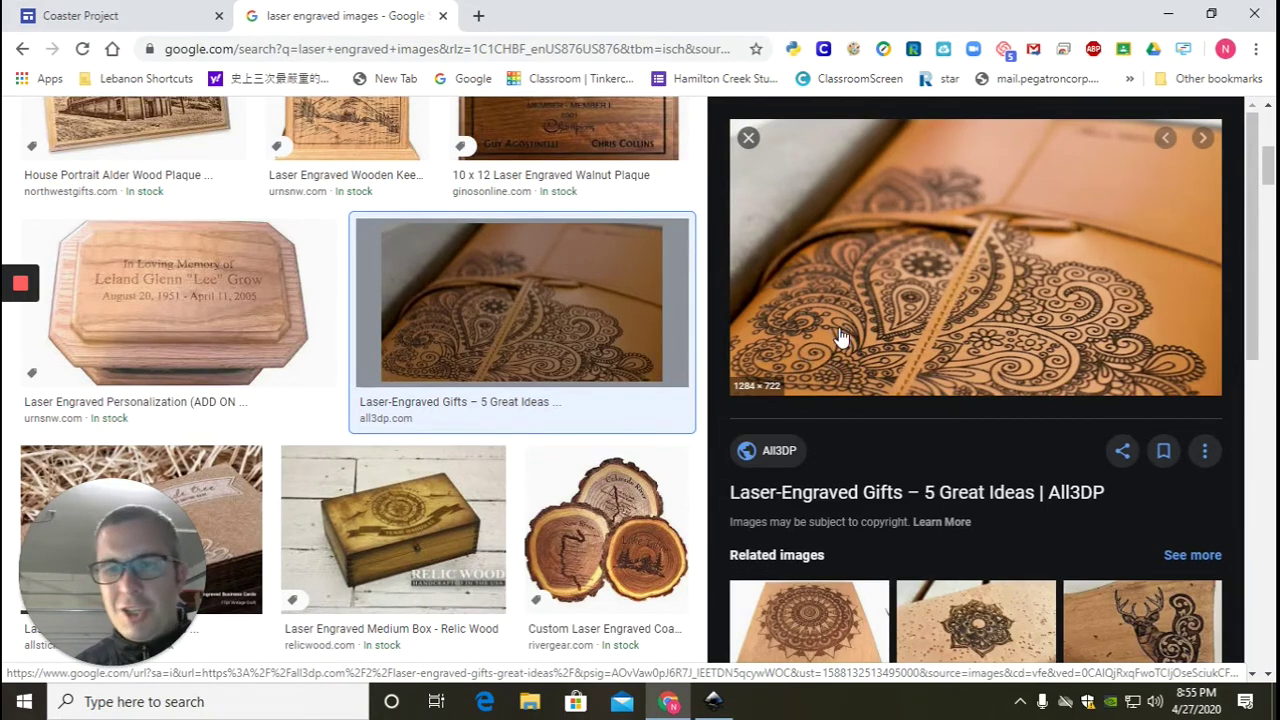
pyautogui.click(1180, 646)
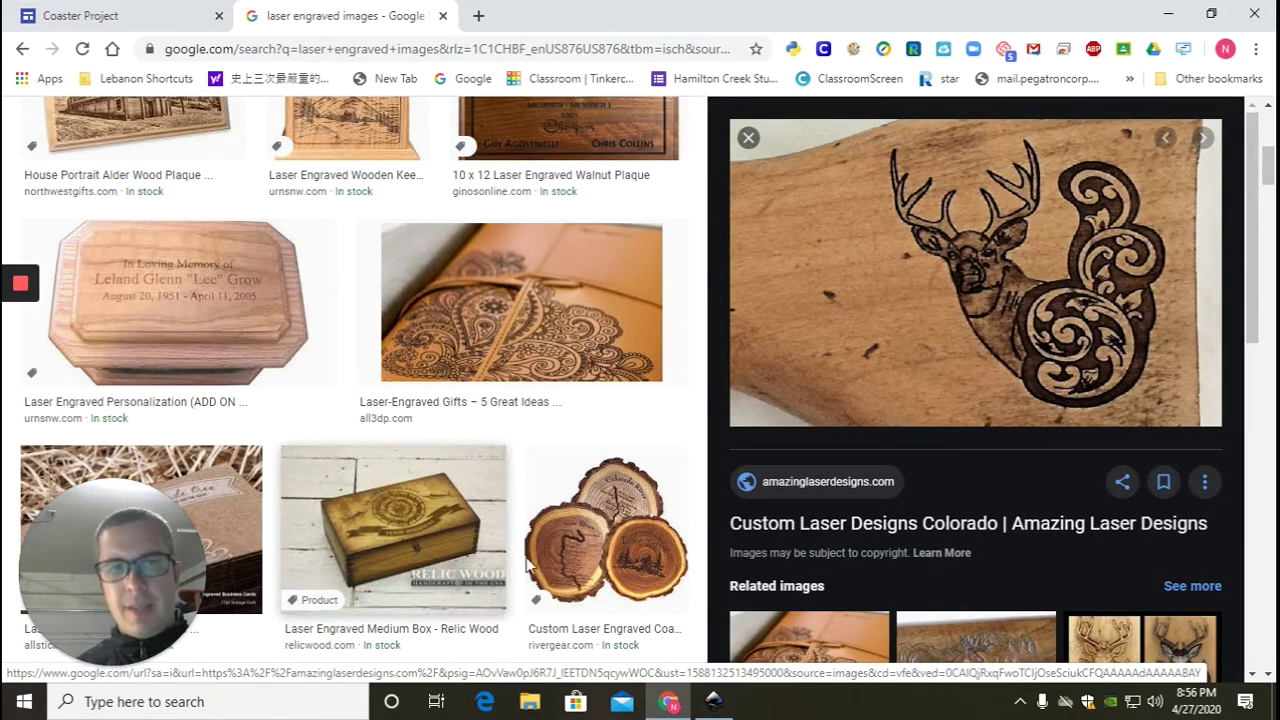
# Preview the custom laser engraved wood-slice coasters, and close the image preview
pyautogui.scroll(-1, 935, 569)
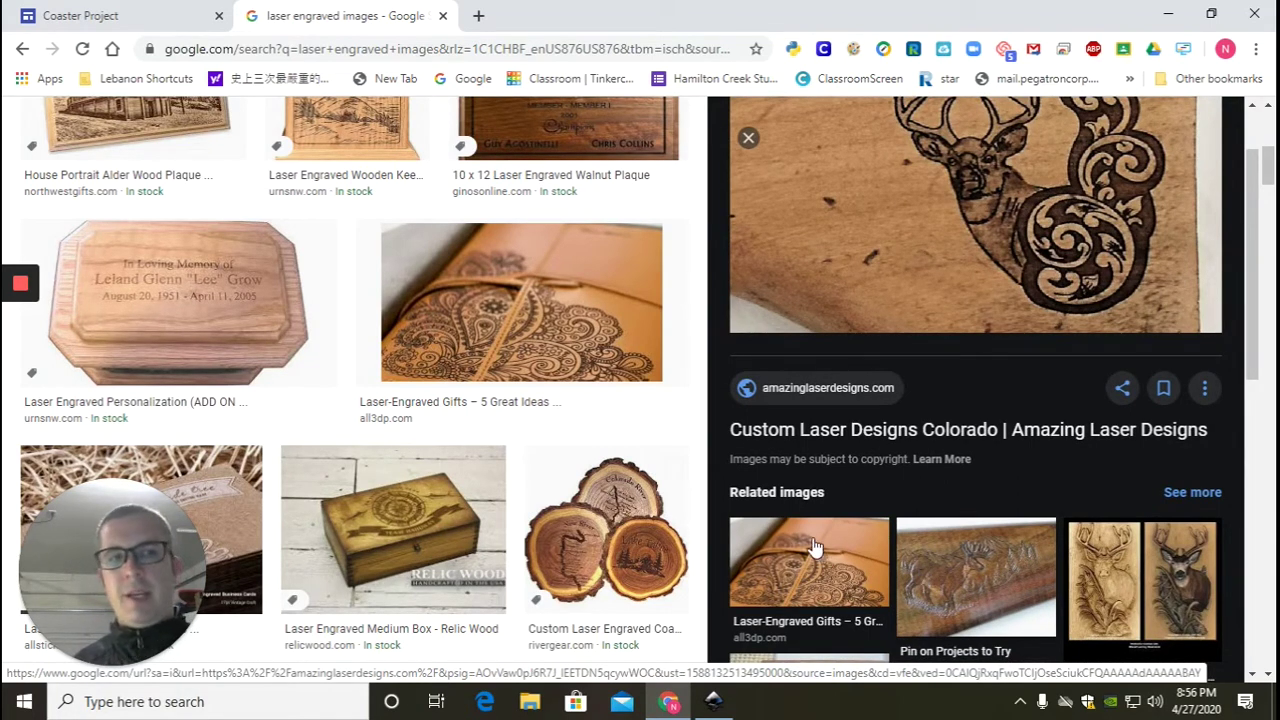
pyautogui.scroll(-2, 600, 572)
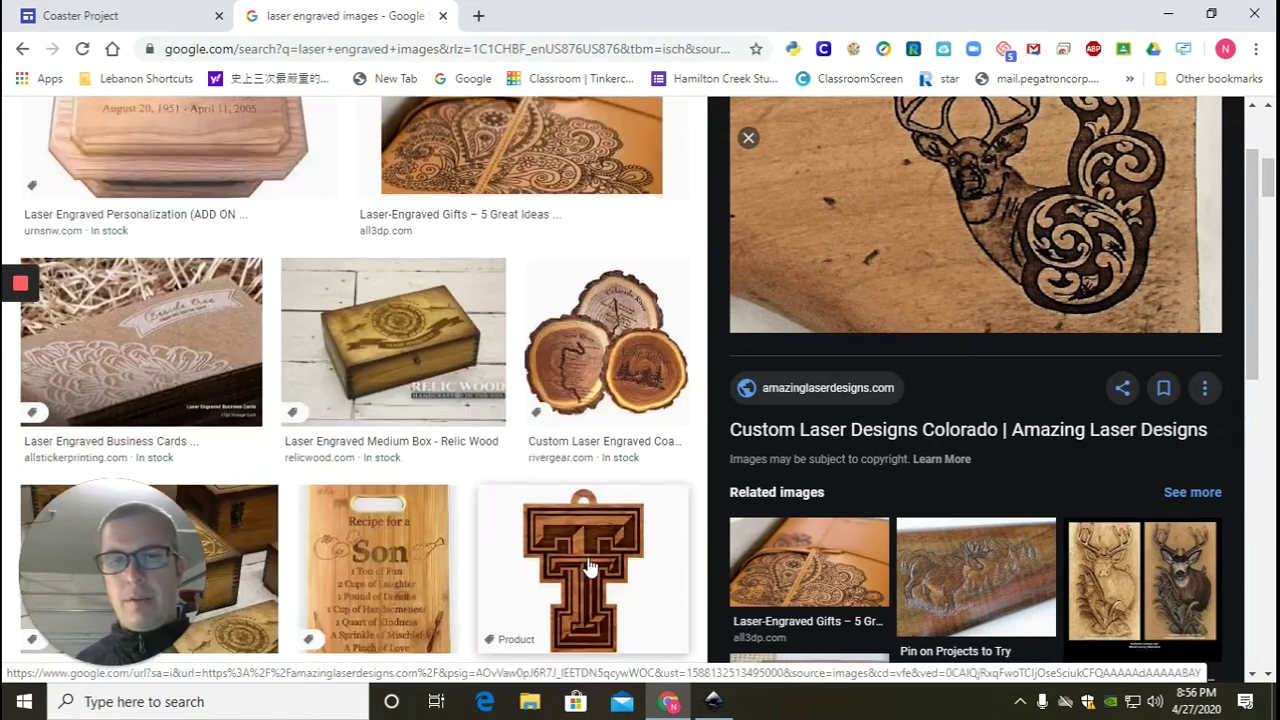
pyautogui.click(604, 309)
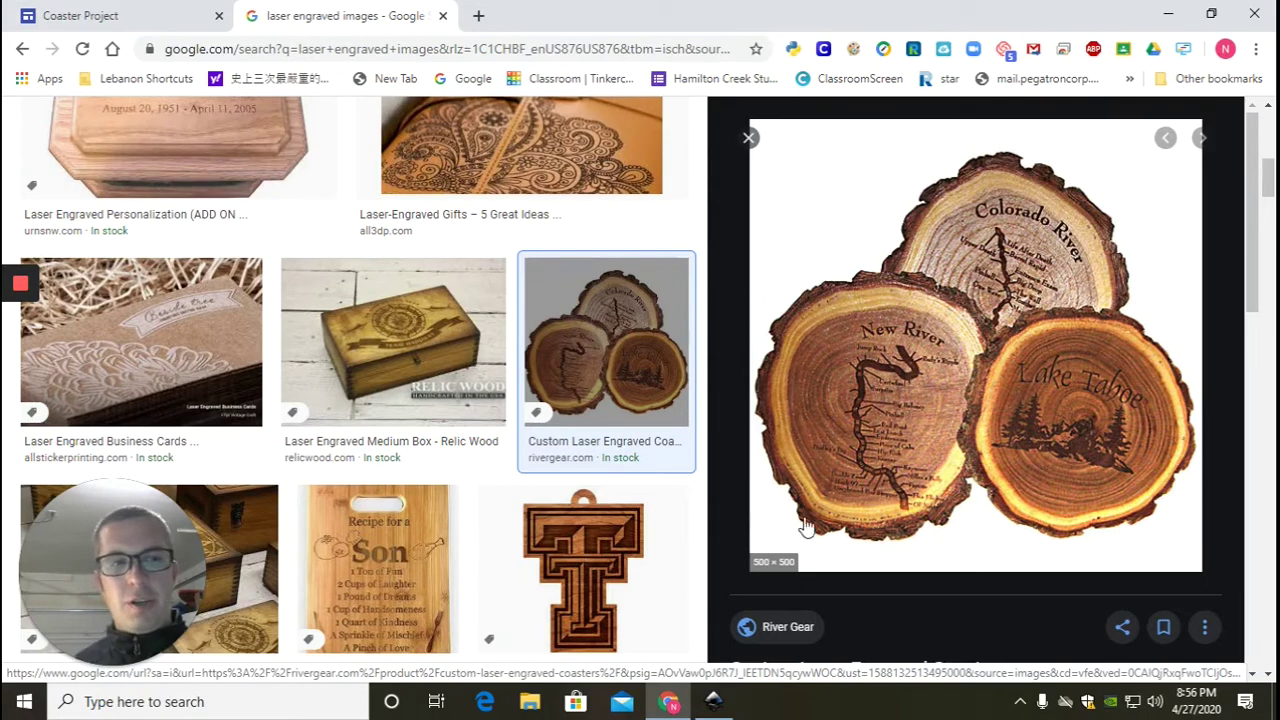
pyautogui.click(750, 139)
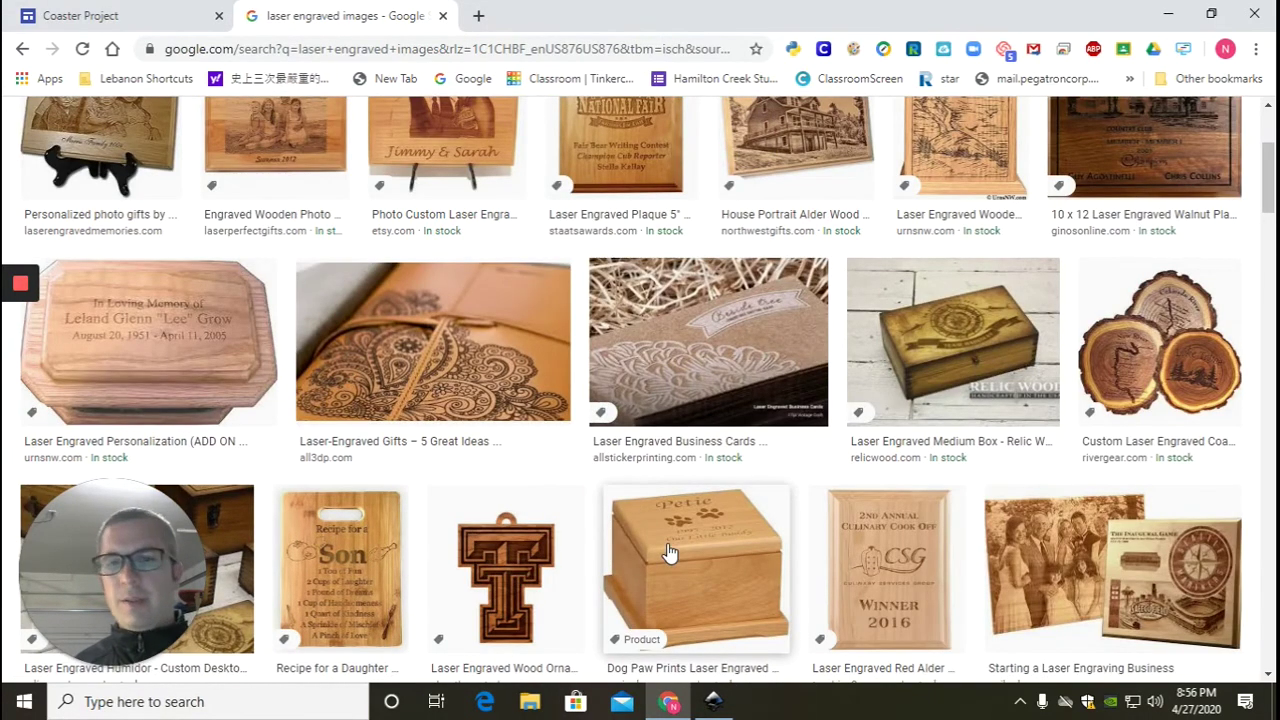
# Replace the image search with "oregon beach pictures"
pyautogui.scroll(3, 669, 553)
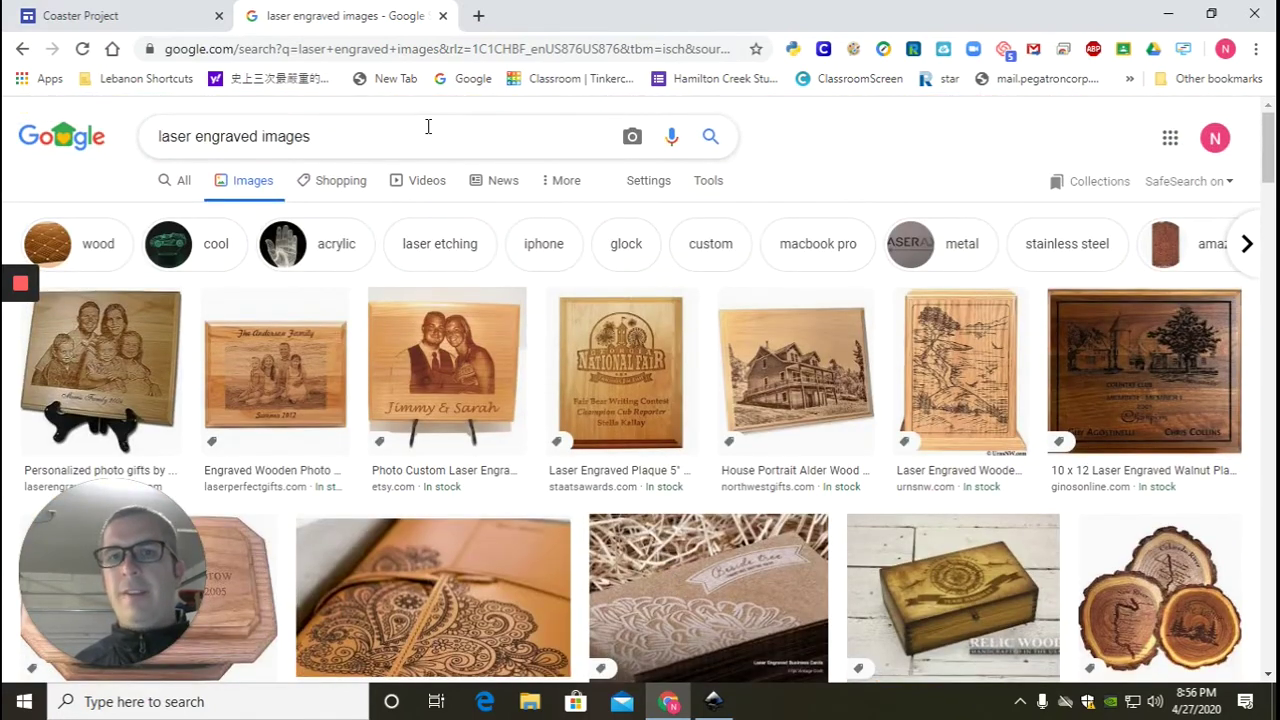
pyautogui.moveTo(428, 126); pyautogui.dragTo(82, 90)
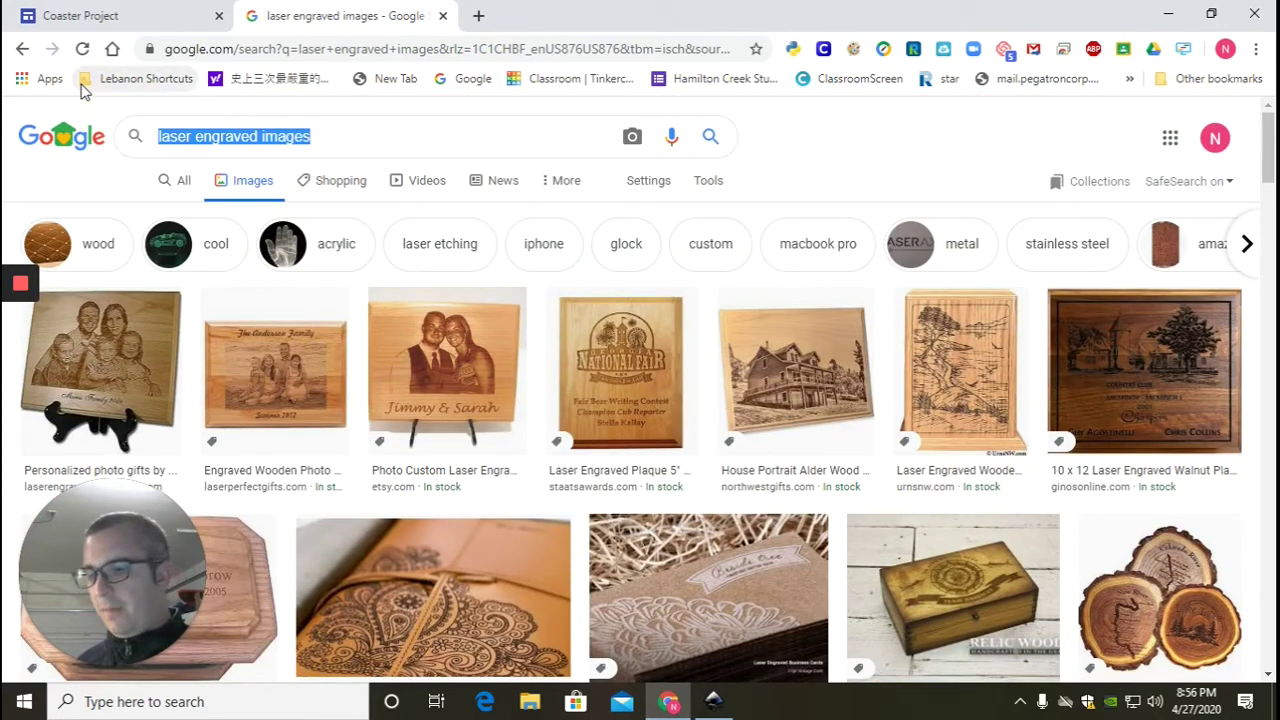
pyautogui.write('oregon beach ')
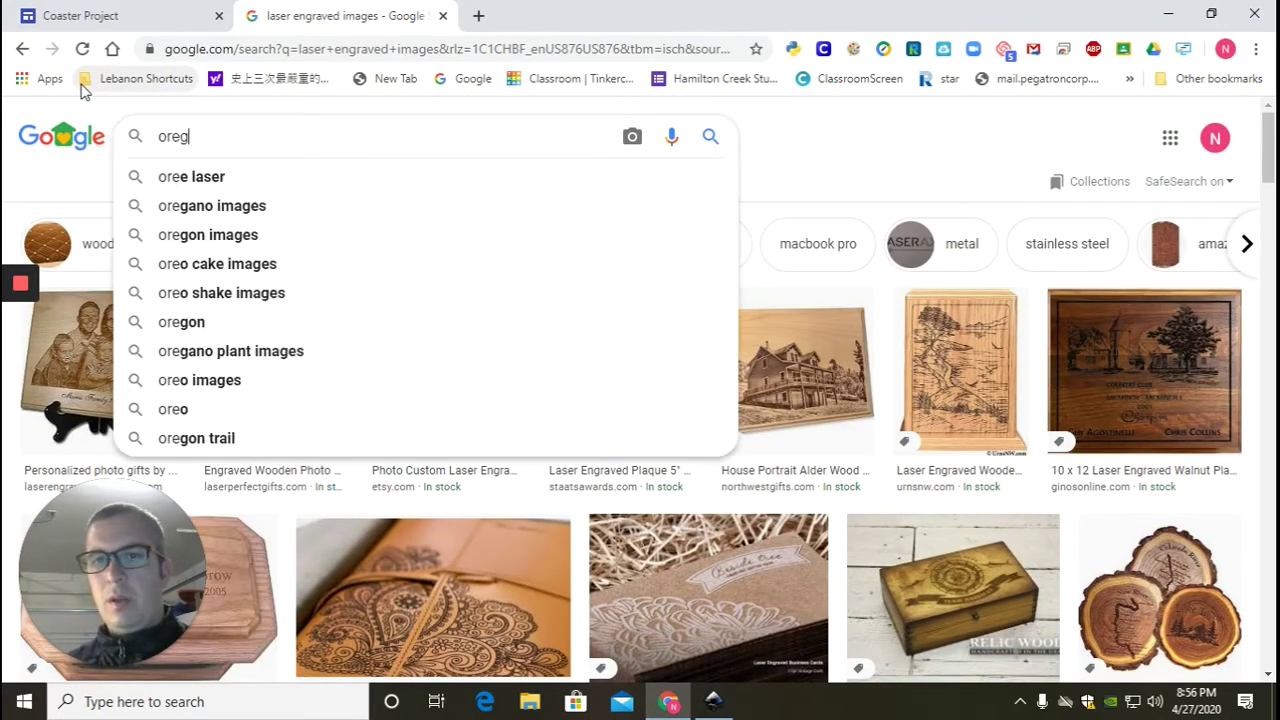
pyautogui.write('pictures')
pyautogui.press('Return')
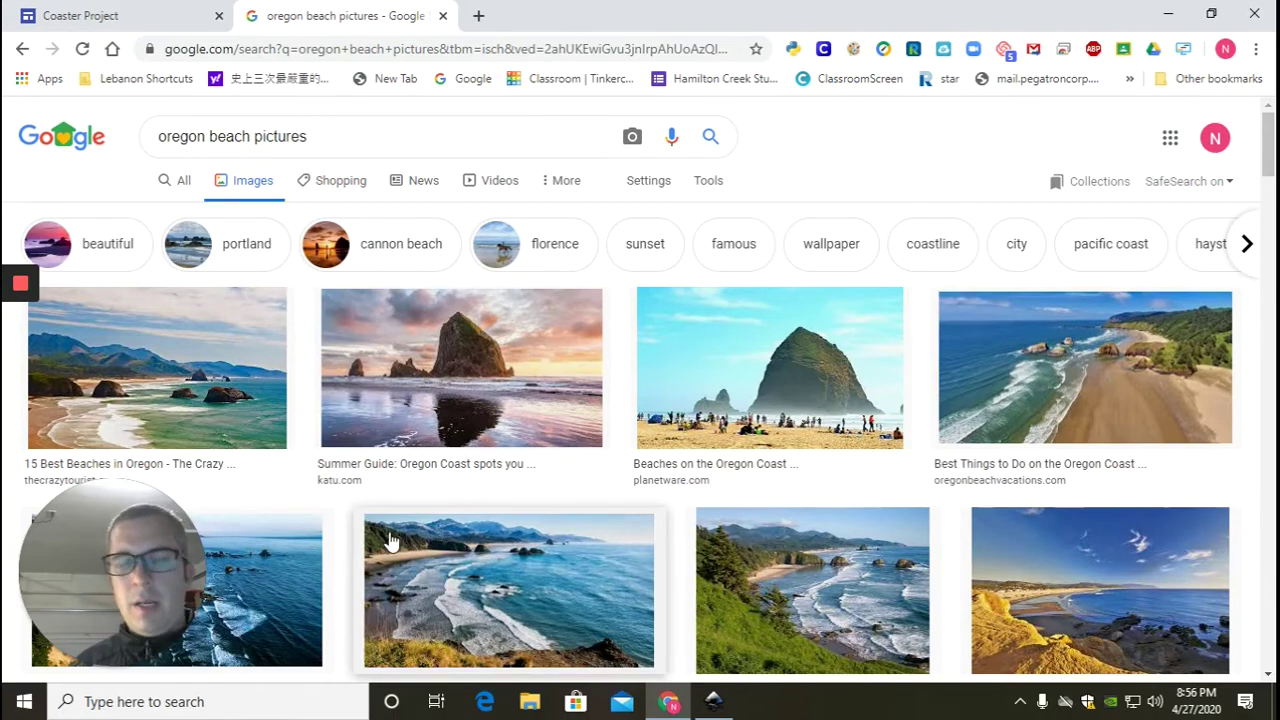
# Browse the Oregon beach image results for scenes that could suit a laser engraving
pyautogui.scroll(-2, 488, 615)
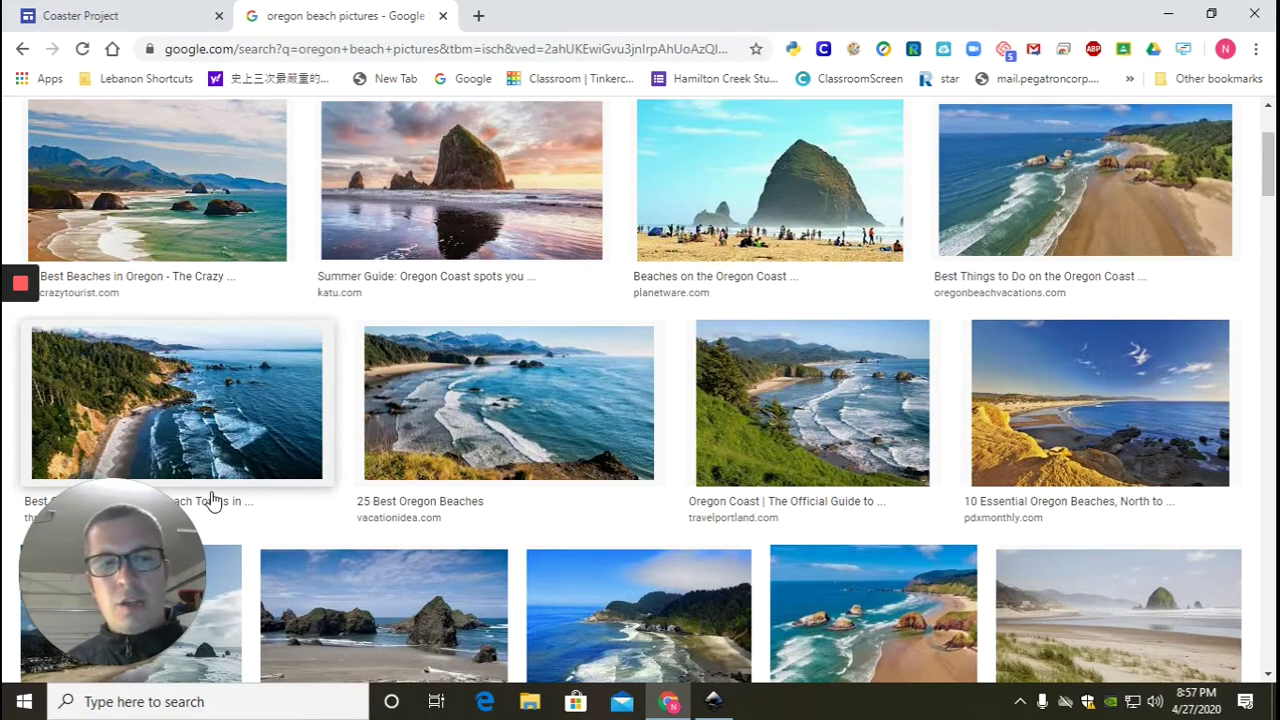
pyautogui.scroll(-3, 285, 573)
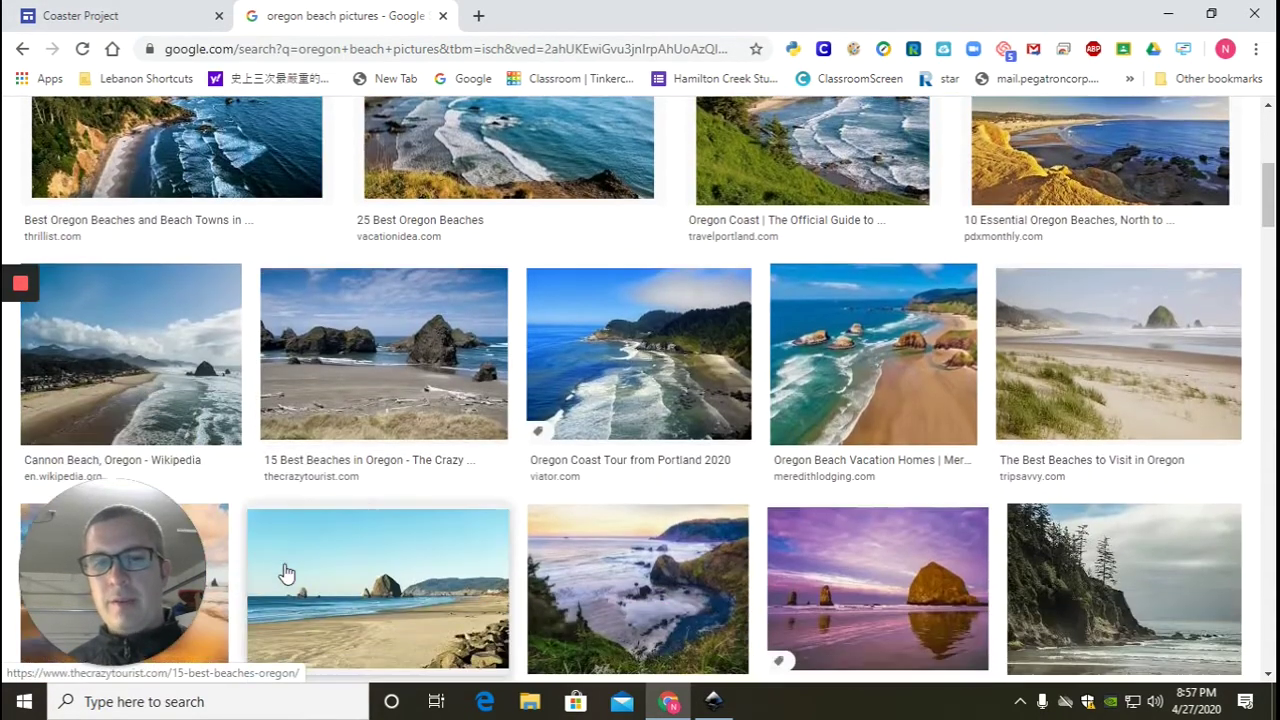
pyautogui.scroll(-10, 285, 573)
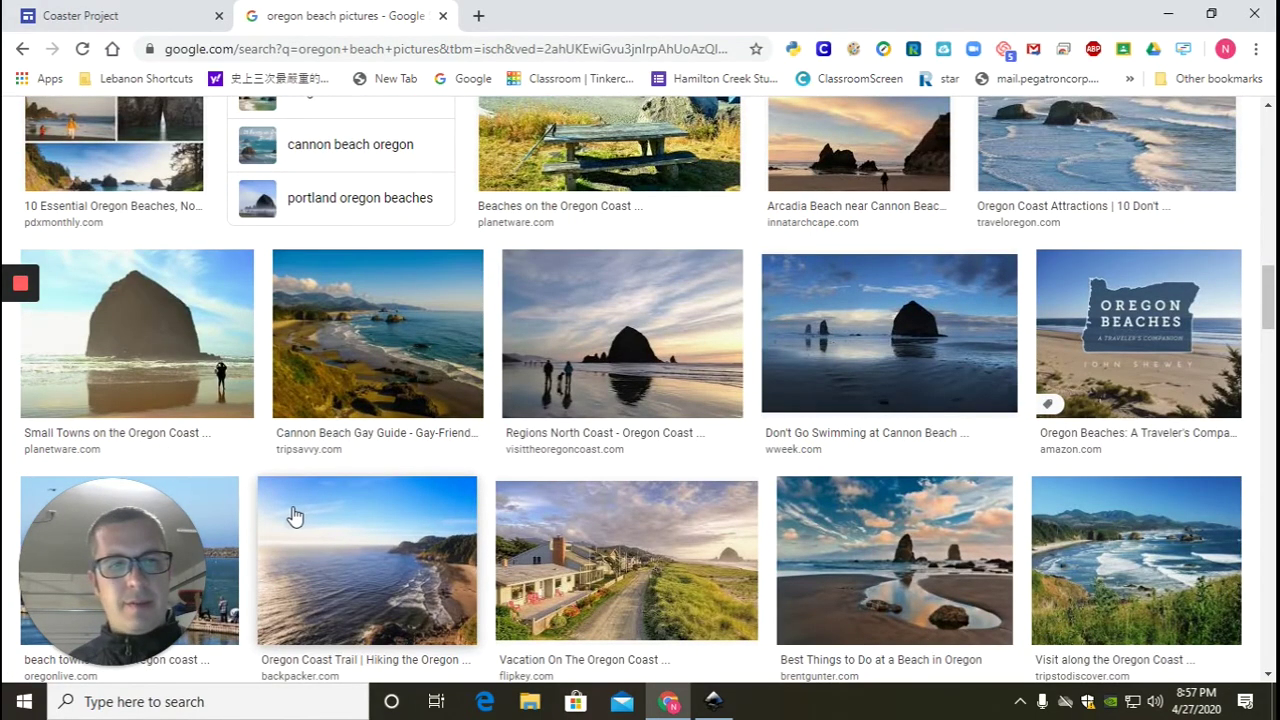
pyautogui.scroll(-3, 295, 518)
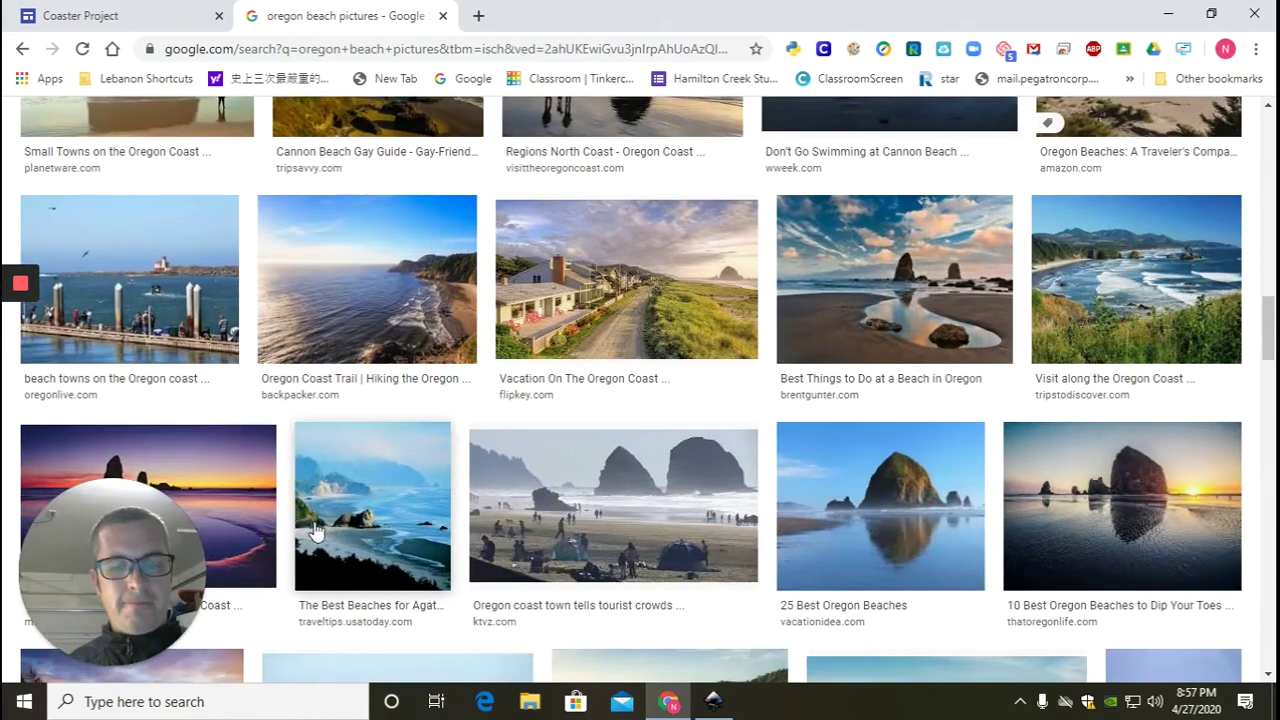
pyautogui.scroll(-2, 313, 532)
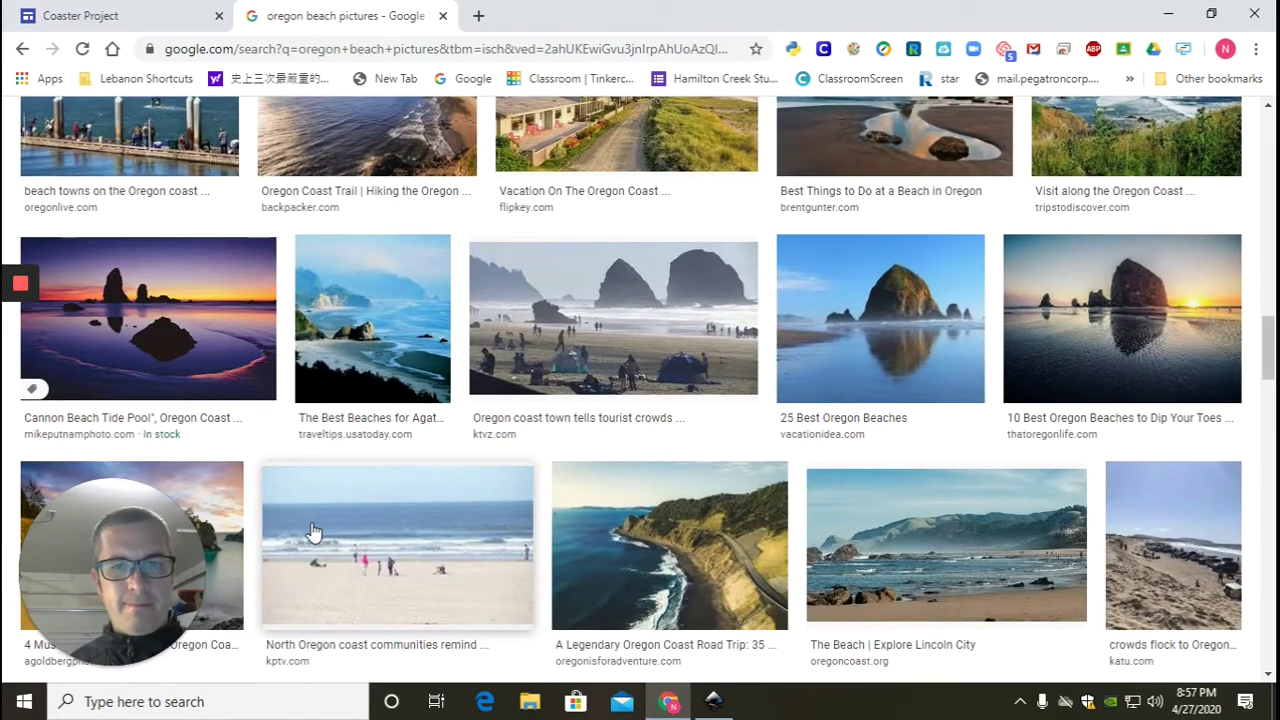
pyautogui.scroll(-4, 310, 531)
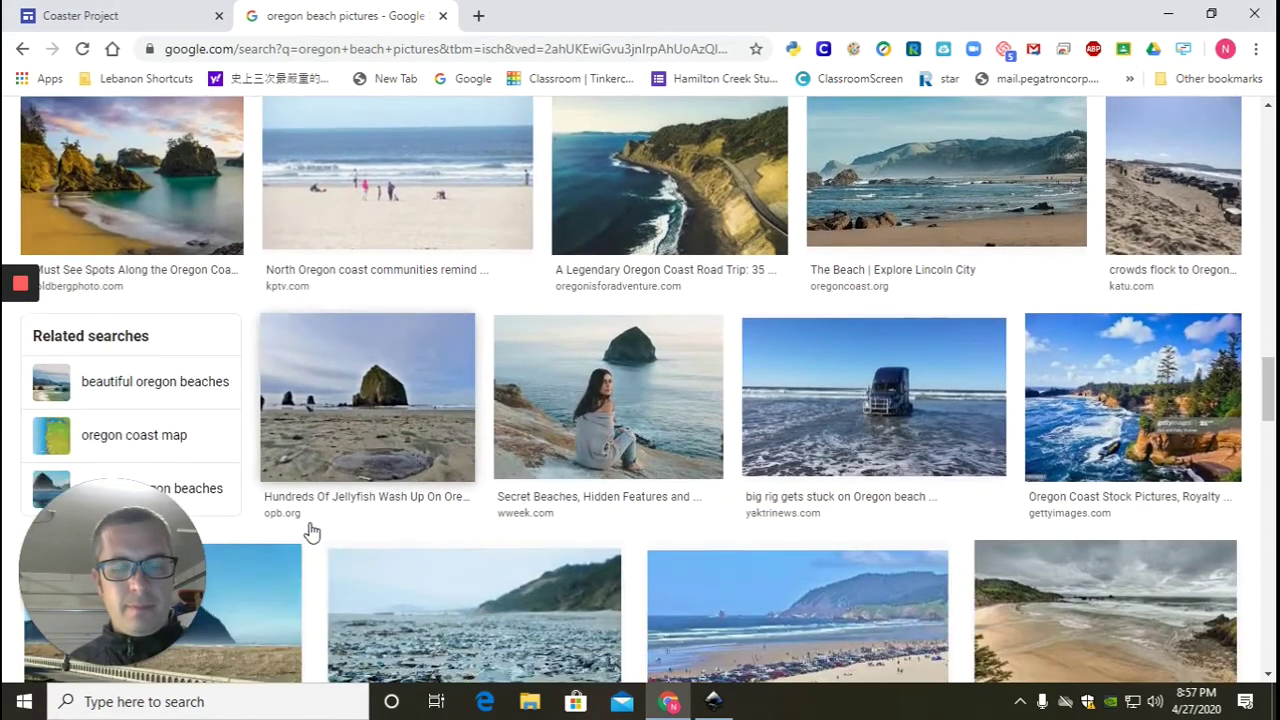
pyautogui.scroll(-5, 310, 531)
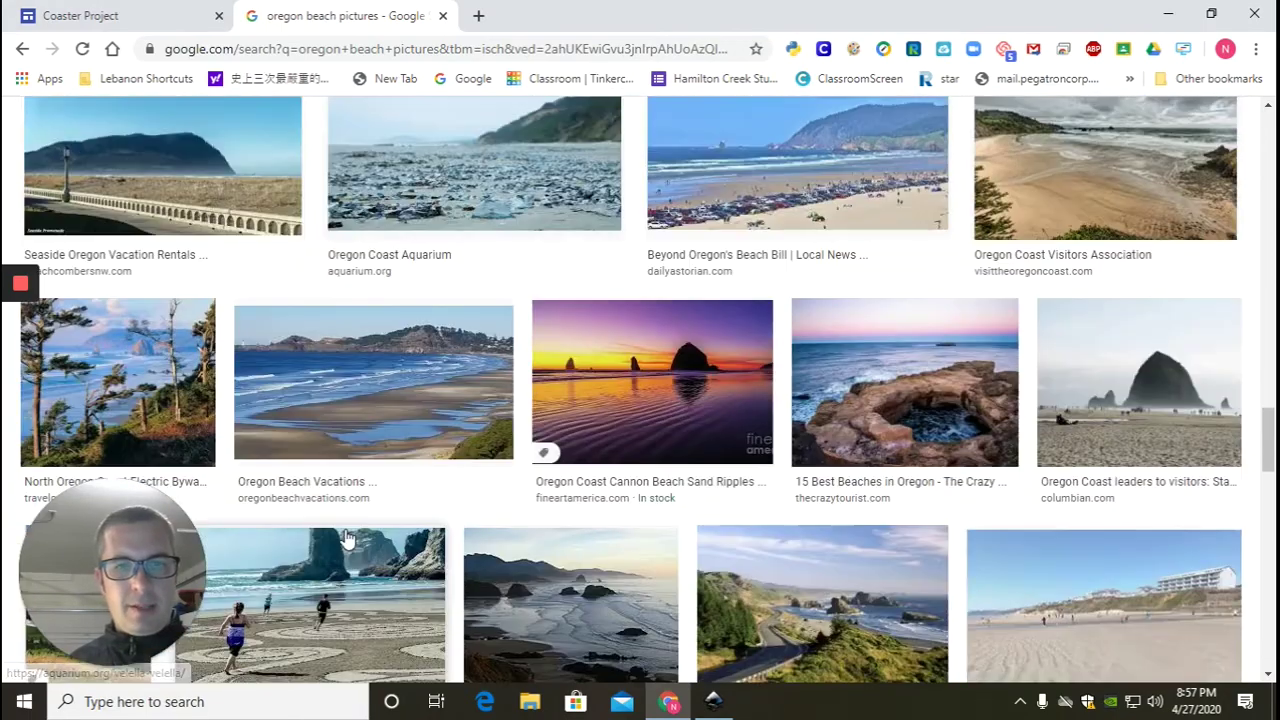
pyautogui.scroll(-4, 342, 540)
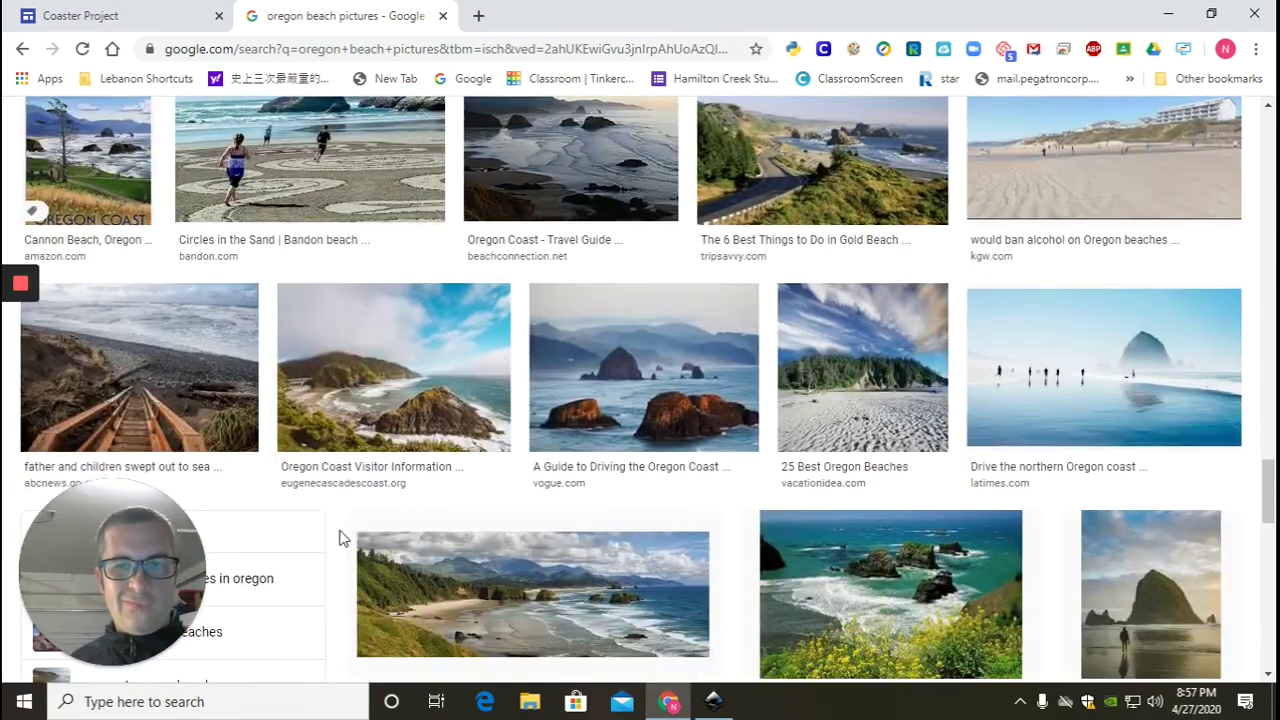
pyautogui.scroll(10, 342, 540)
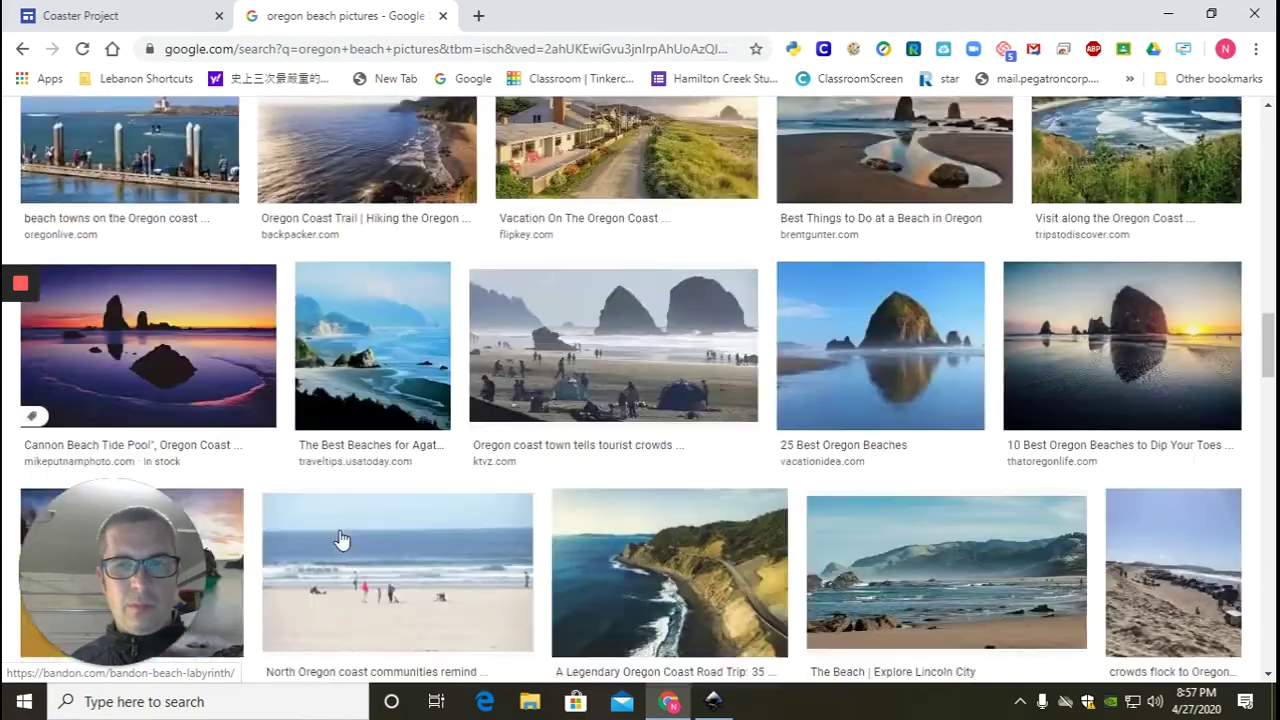
# Replace the image search with "yaquina head lighthouse"
pyautogui.scroll(10, 320, 510)
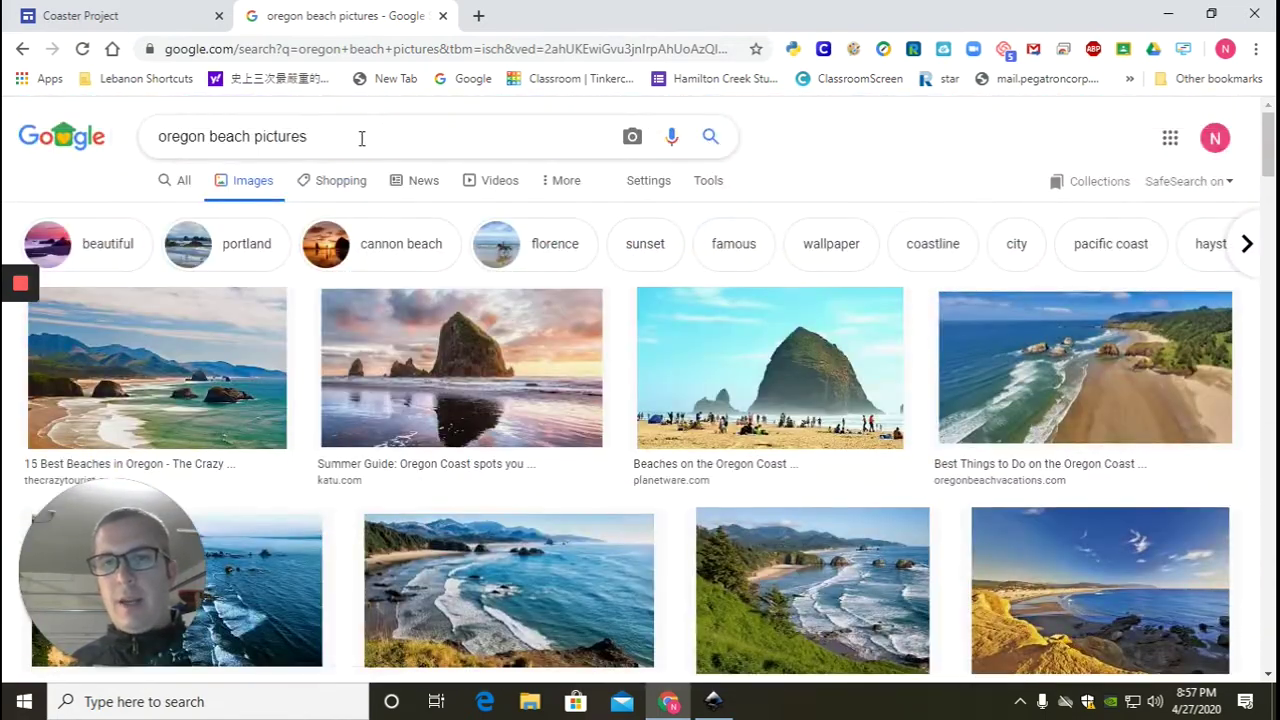
pyautogui.tripleClick(363, 134)
pyautogui.write('yaquina')
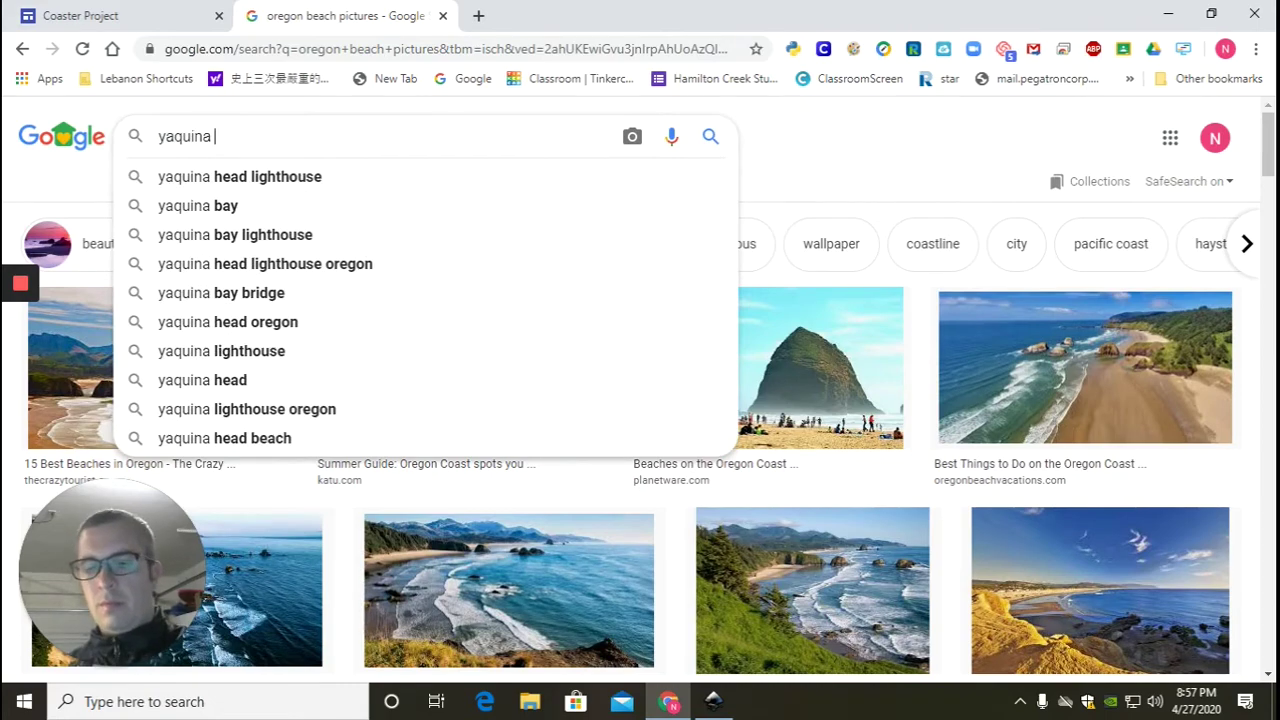
pyautogui.press('Down')
pyautogui.press('Return')
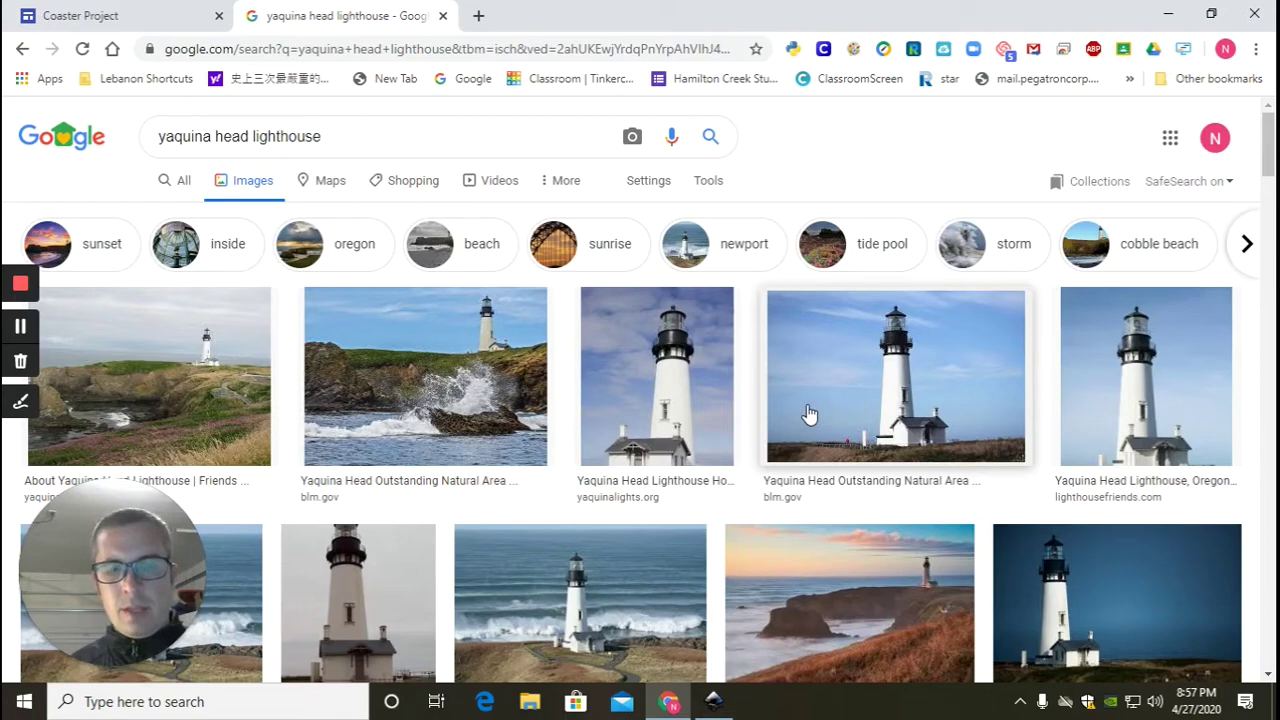
# Preview the Bureau of Land Management photo of the Yaquina Head lighthouse from the image results and copy the image
pyautogui.scroll(-4, 828, 413)
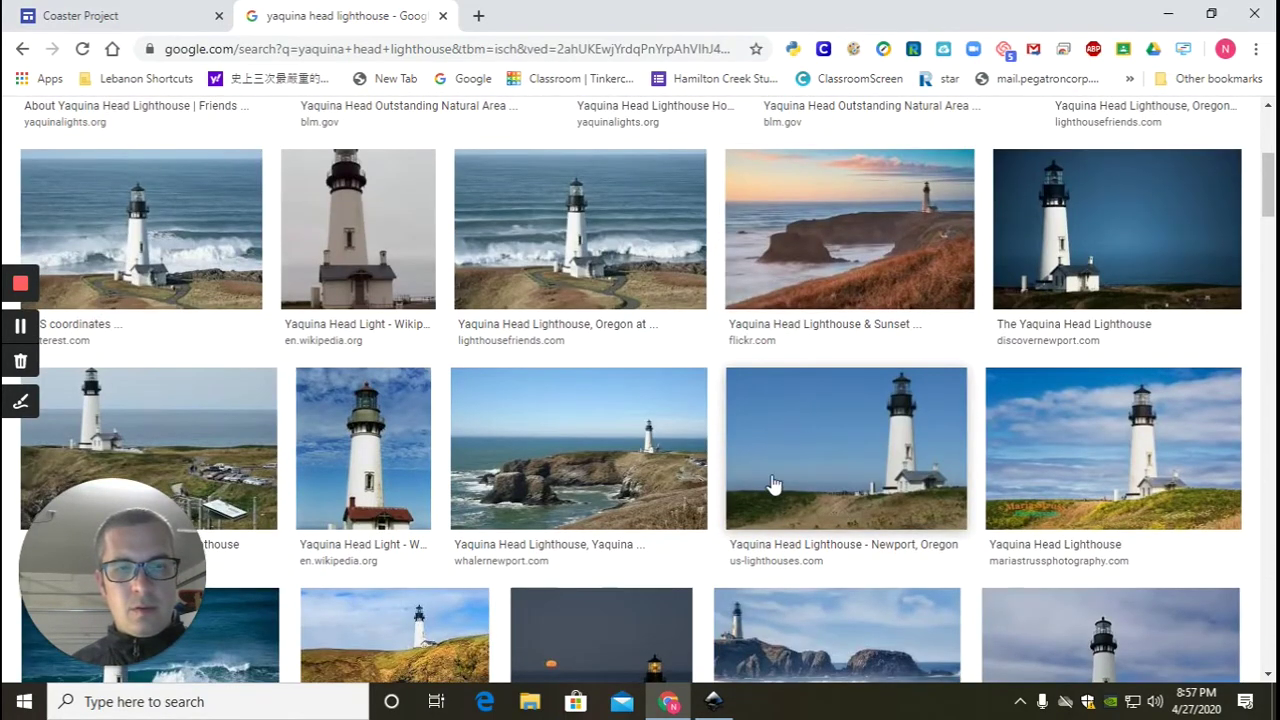
pyautogui.scroll(3, 770, 470)
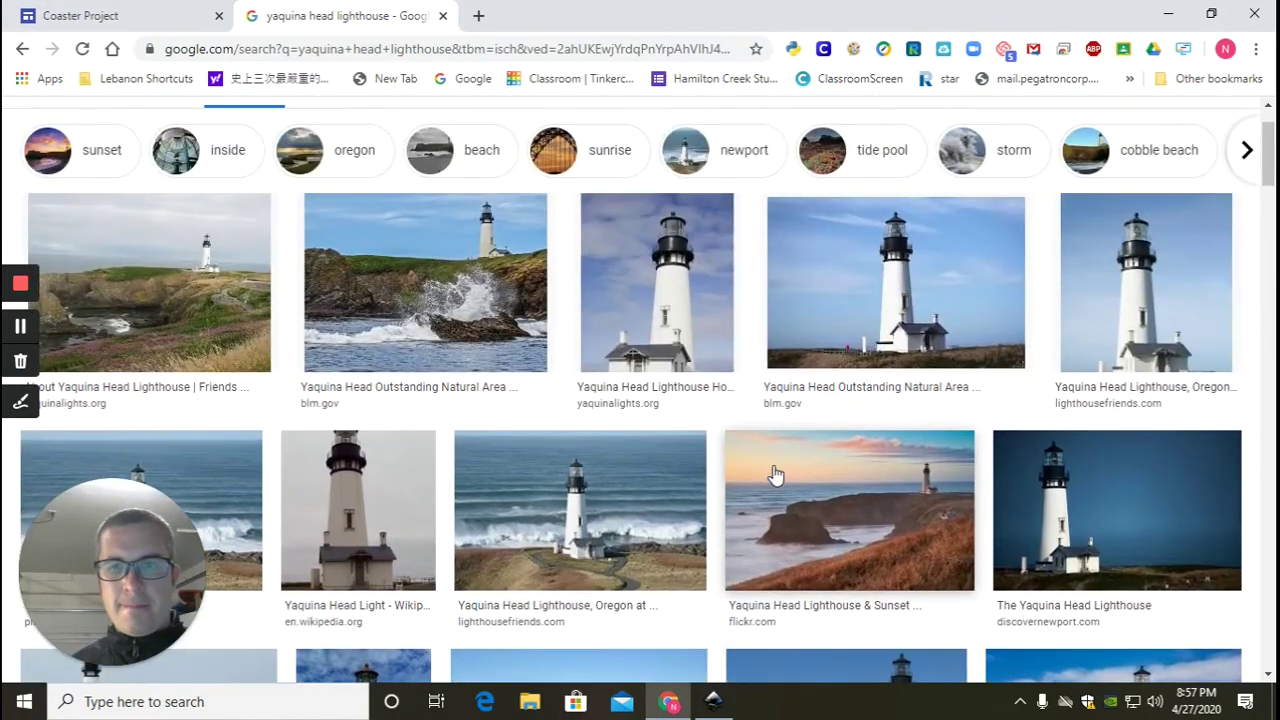
pyautogui.click(889, 305)
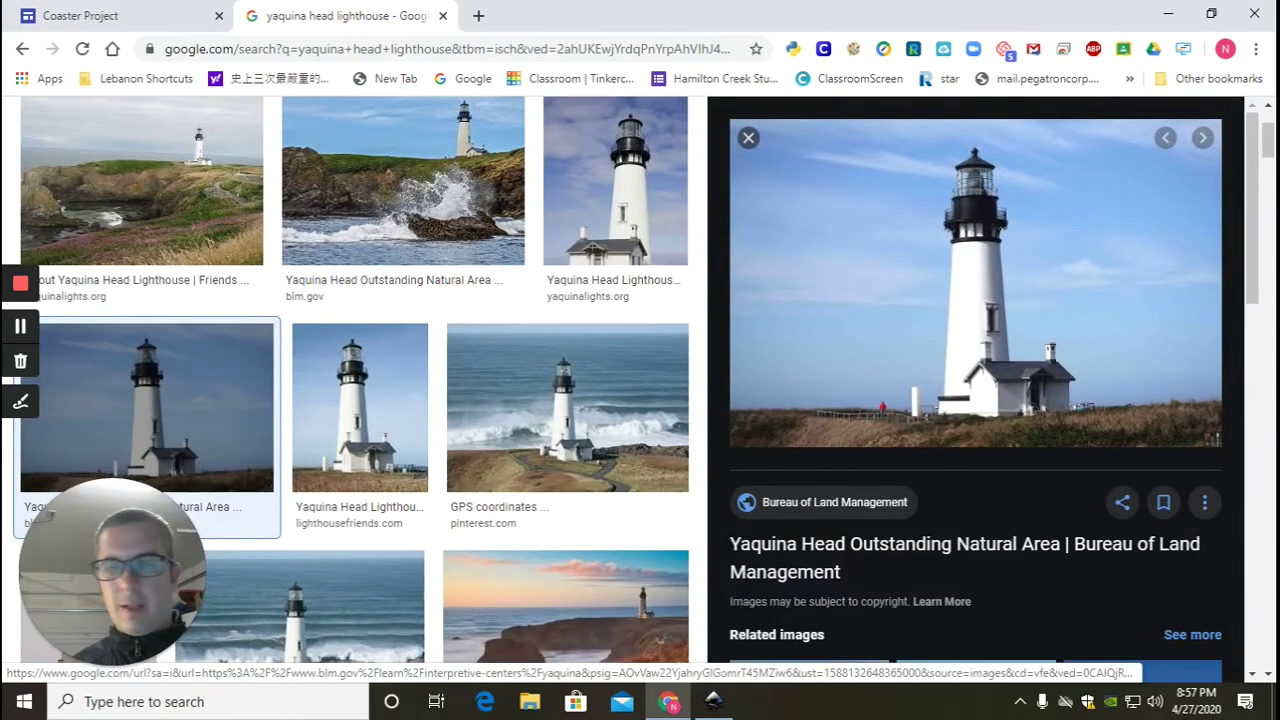
pyautogui.rightClick(997, 293)
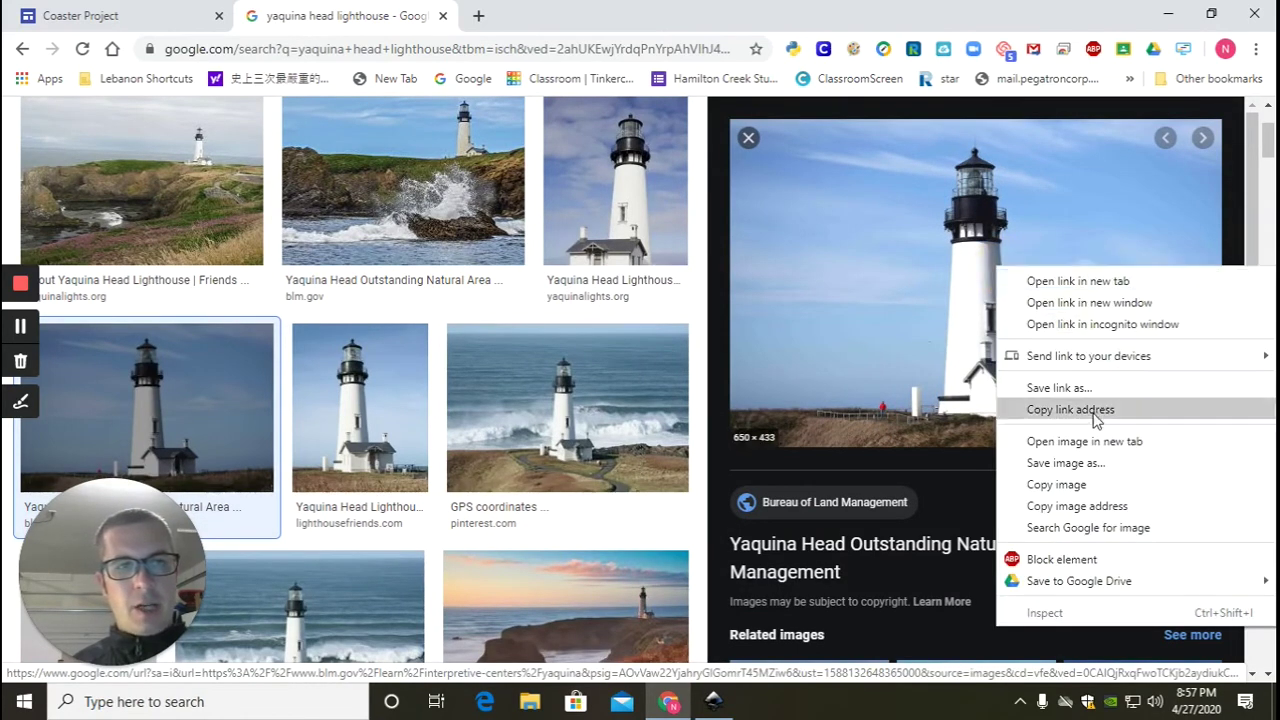
pyautogui.click(1091, 481)
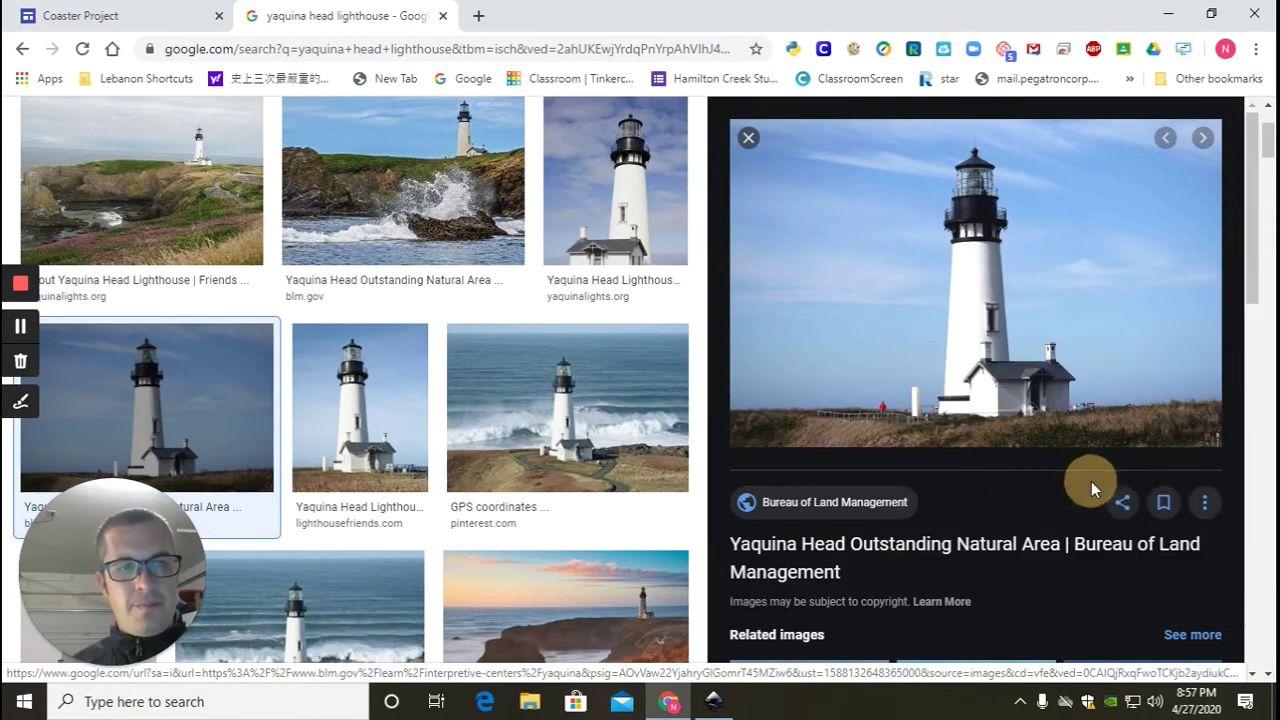
# Switch to Inkscape, paste the copied lighthouse image, and place it within the upper part of the page
pyautogui.click(715, 706)
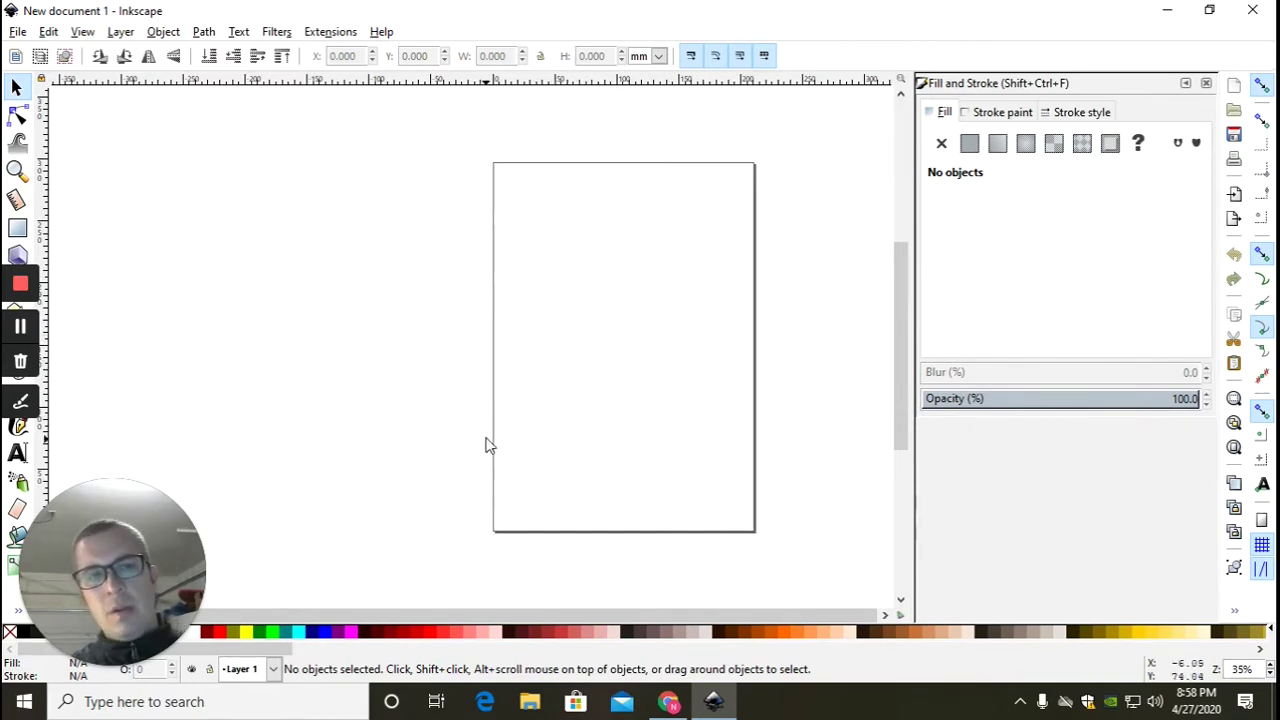
pyautogui.rightClick(575, 305)
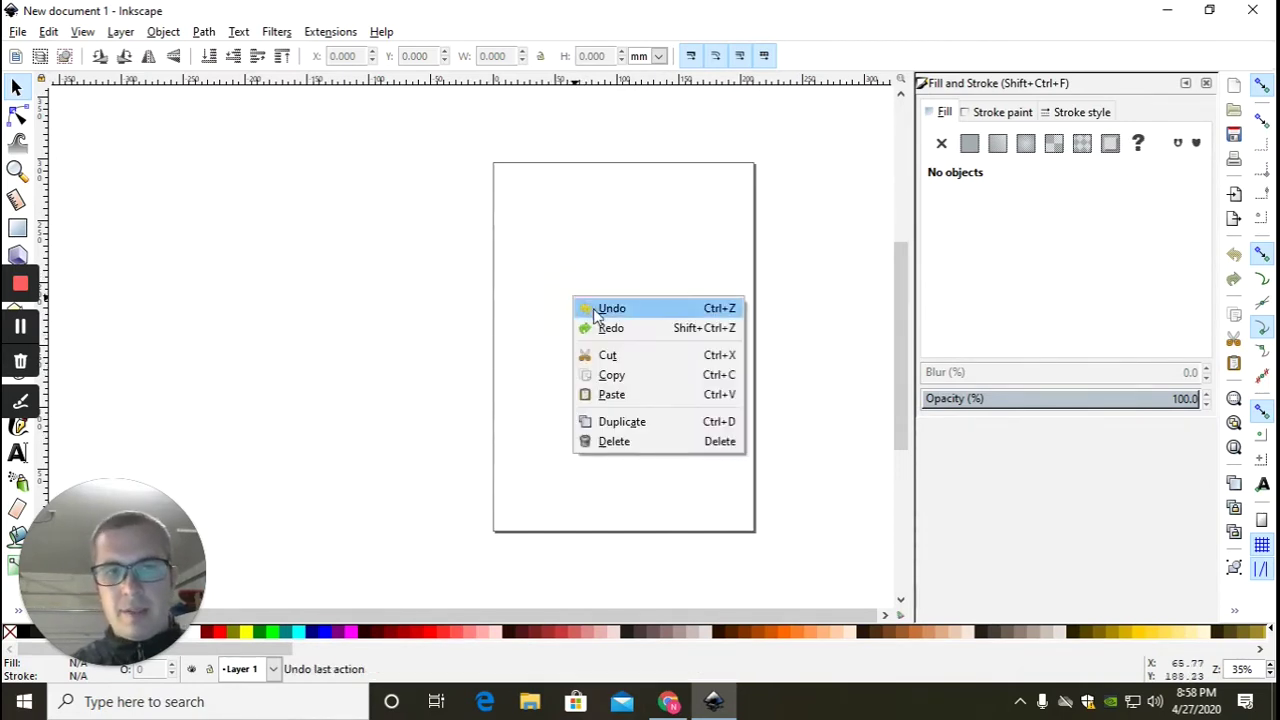
pyautogui.click(607, 394)
pyautogui.moveTo(436, 368); pyautogui.dragTo(613, 268)
pyautogui.scroll(2, 610, 358)
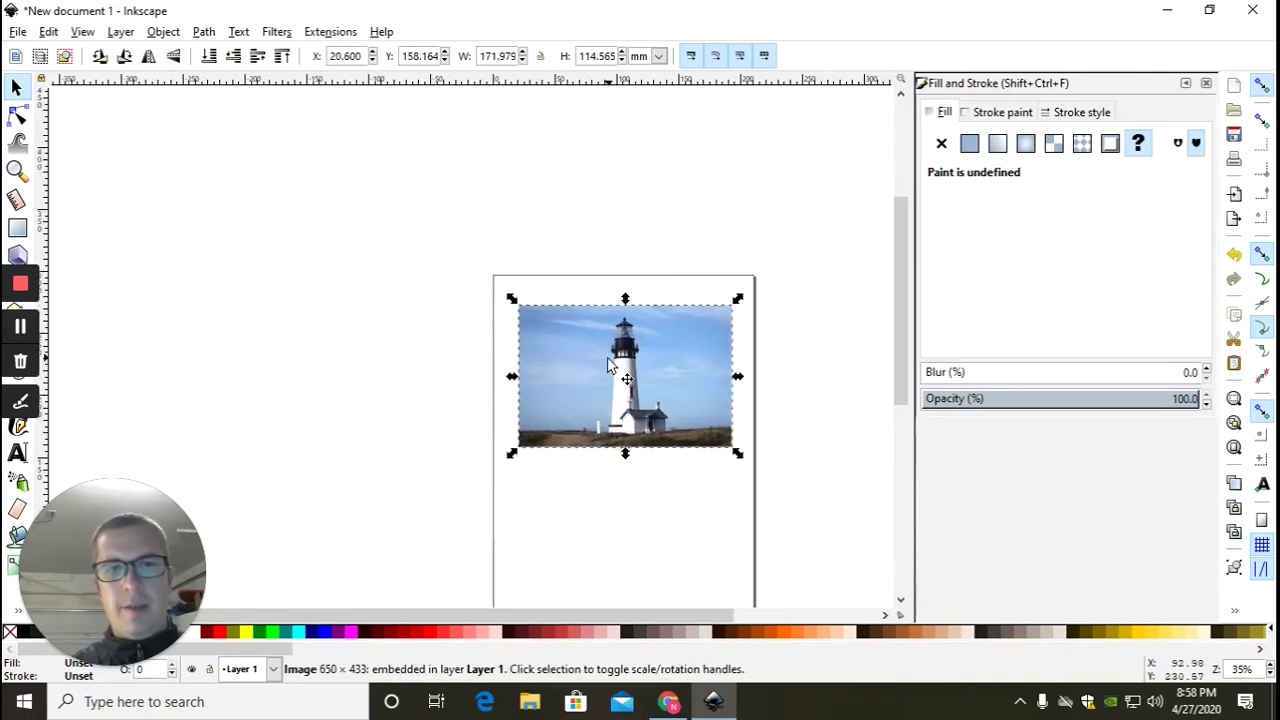
# Examine the pasted lighthouse image up close with nothing selected
pyautogui.scroll(-4, 608, 366)
pyautogui.keyDown('ctrl'); pyautogui.scroll(3, 595, 330); pyautogui.keyUp('ctrl')
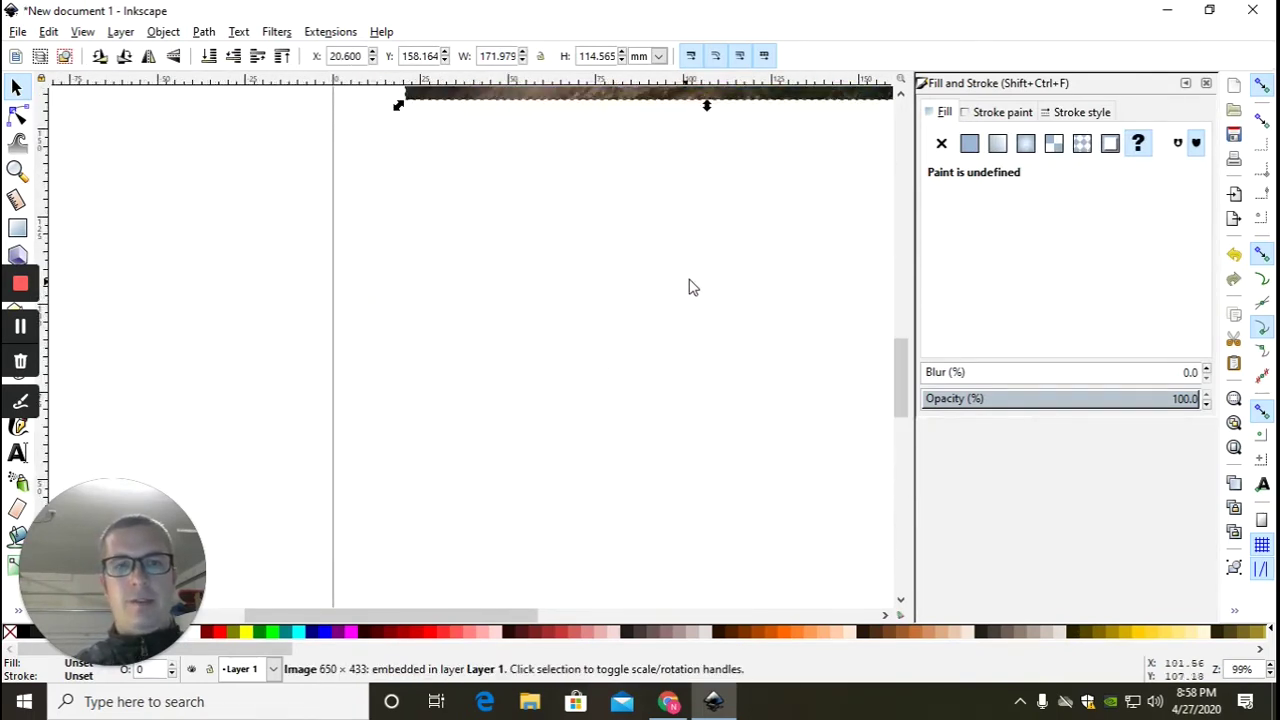
pyautogui.scroll(5, 690, 287)
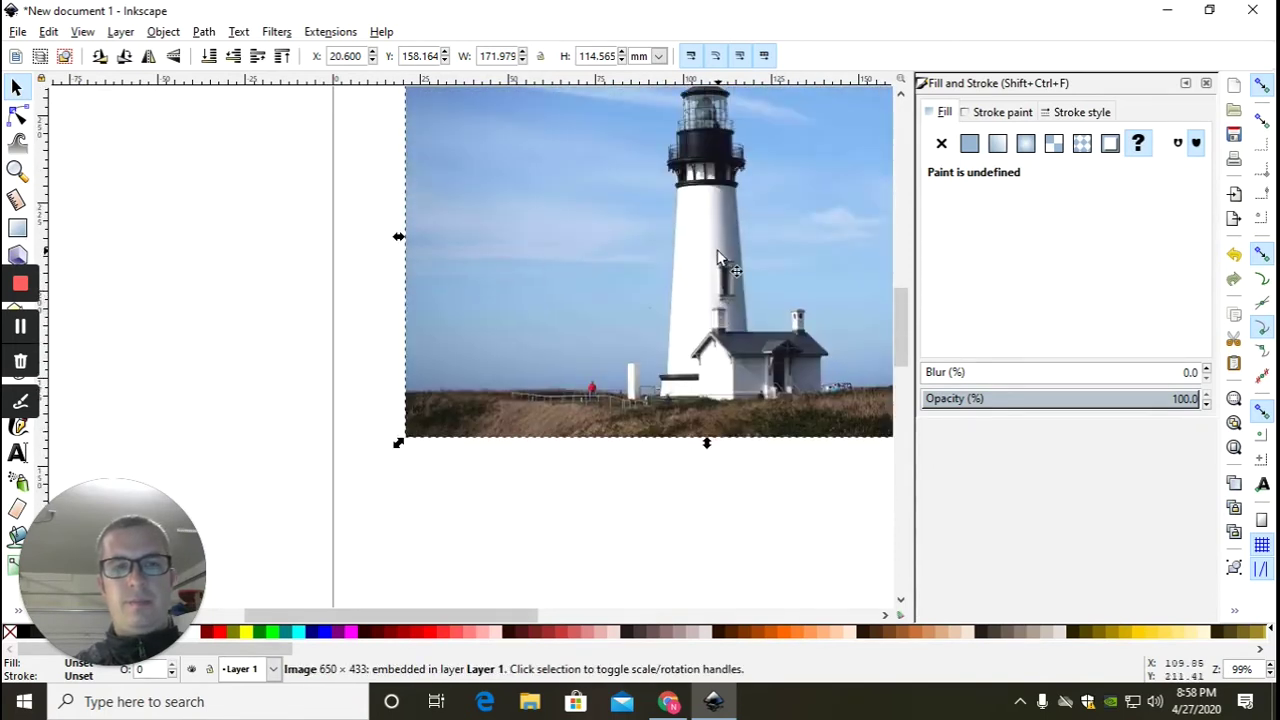
pyautogui.rightClick(718, 257)
pyautogui.click(398, 440)
pyautogui.click(536, 486)
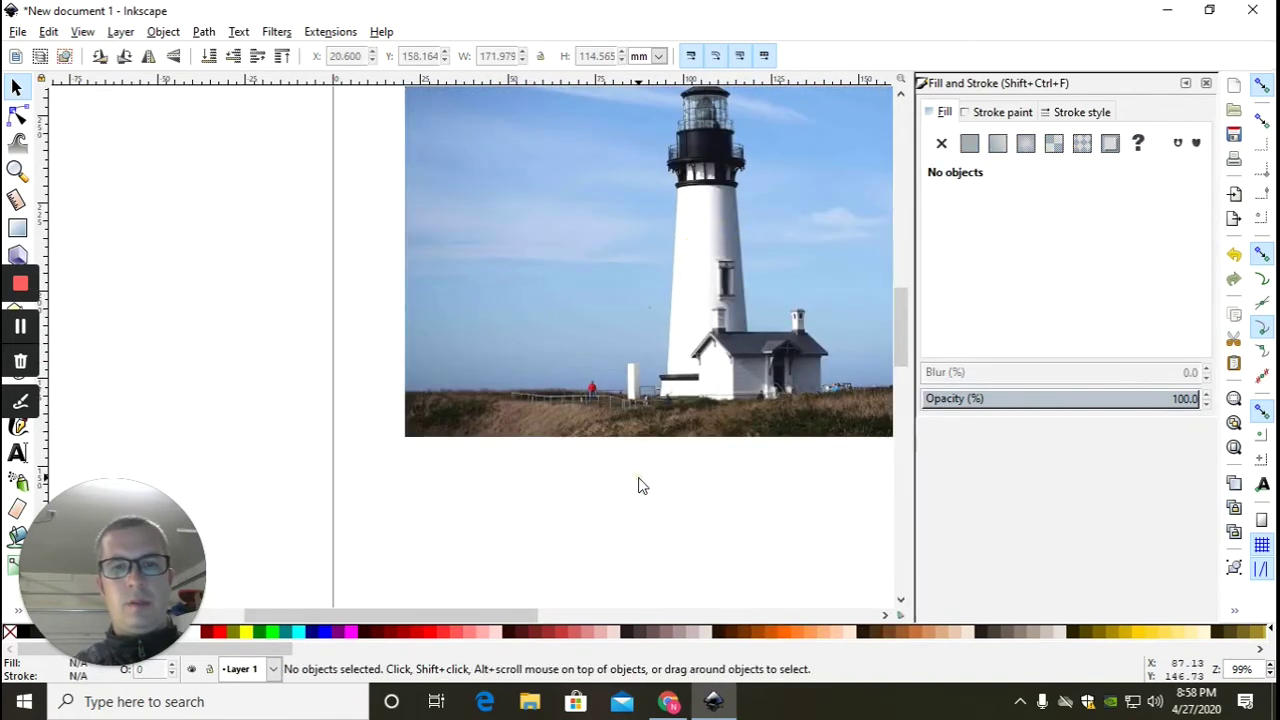
pyautogui.moveTo(642, 486); pyautogui.dragTo(478, 578)
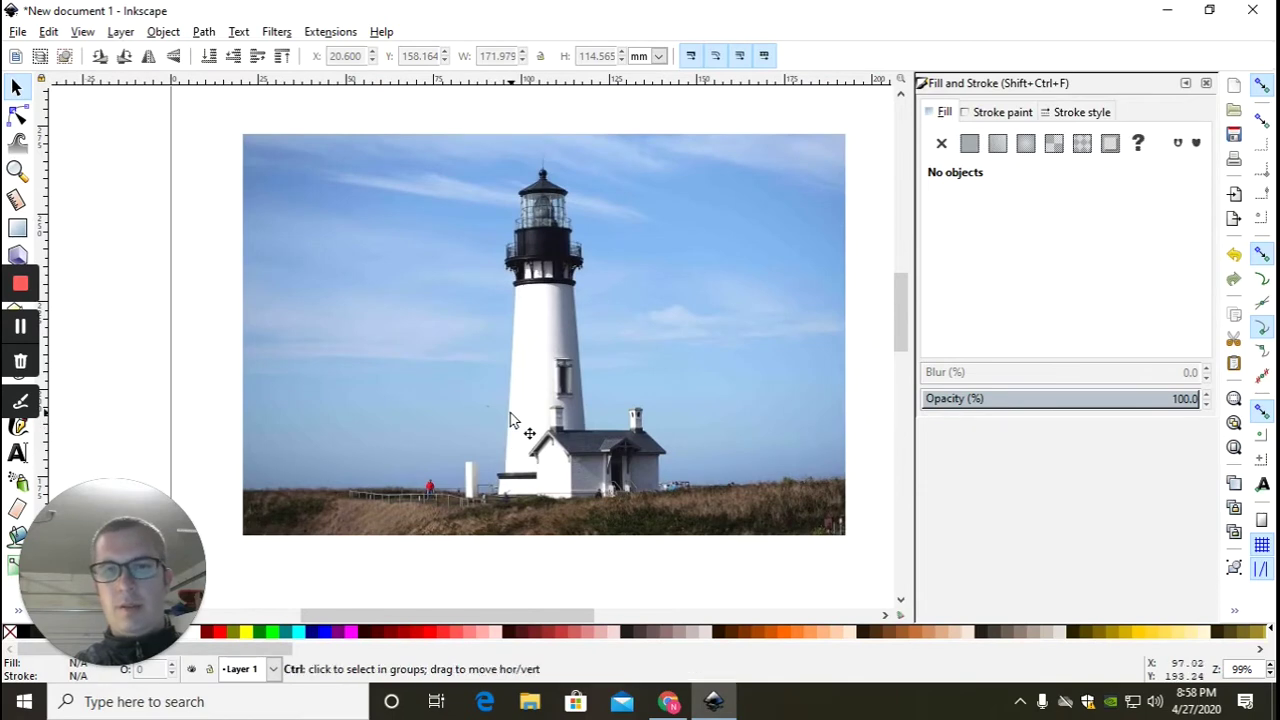
pyautogui.scroll(1, 510, 418)
pyautogui.scroll(-1, 510, 418)
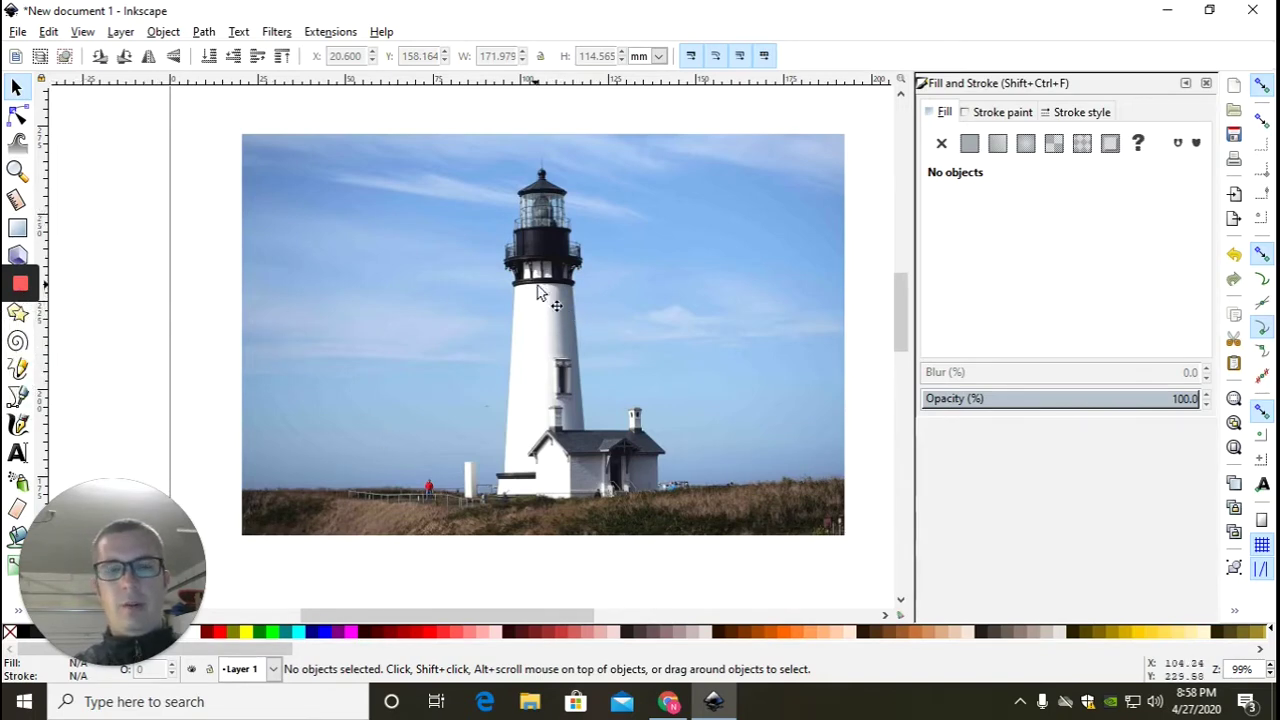
# Enlarge the lighthouse image to about 273 by 162 mm and reposition it at about X -31.9, Y 141.1 mm
pyautogui.moveTo(525, 355); pyautogui.dragTo(366, 264)
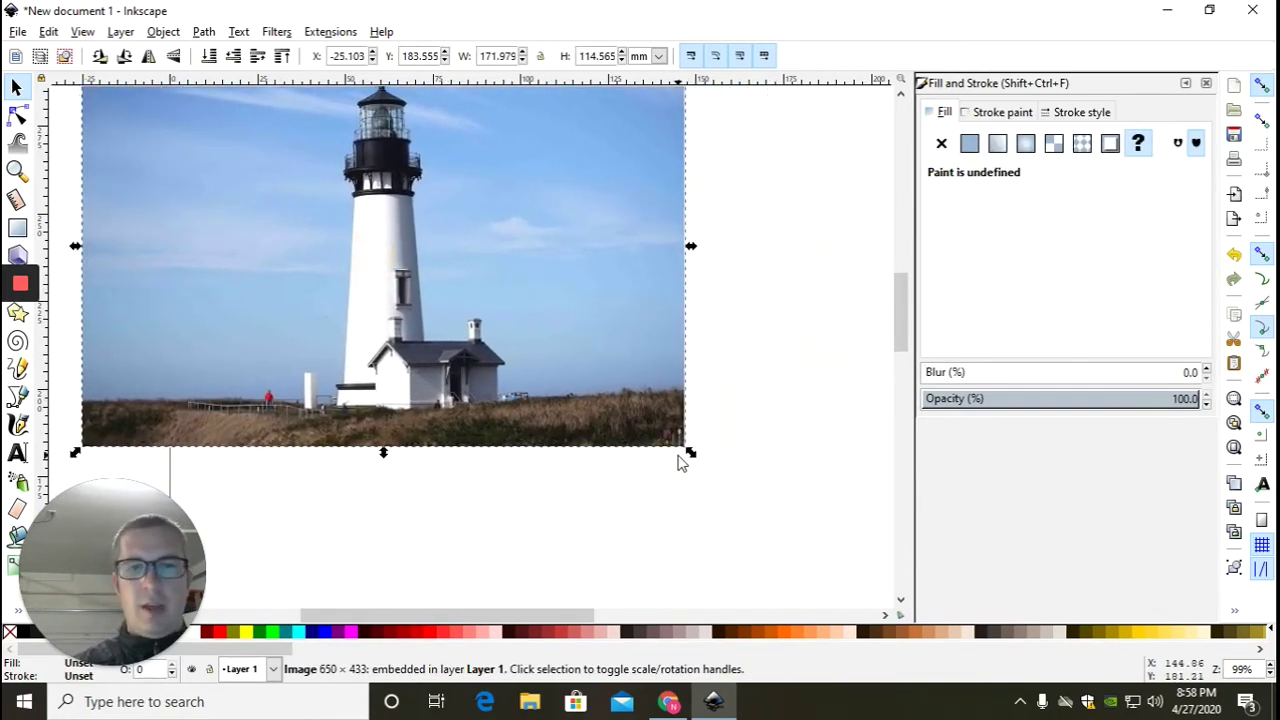
pyautogui.moveTo(688, 453); pyautogui.dragTo(945, 617)
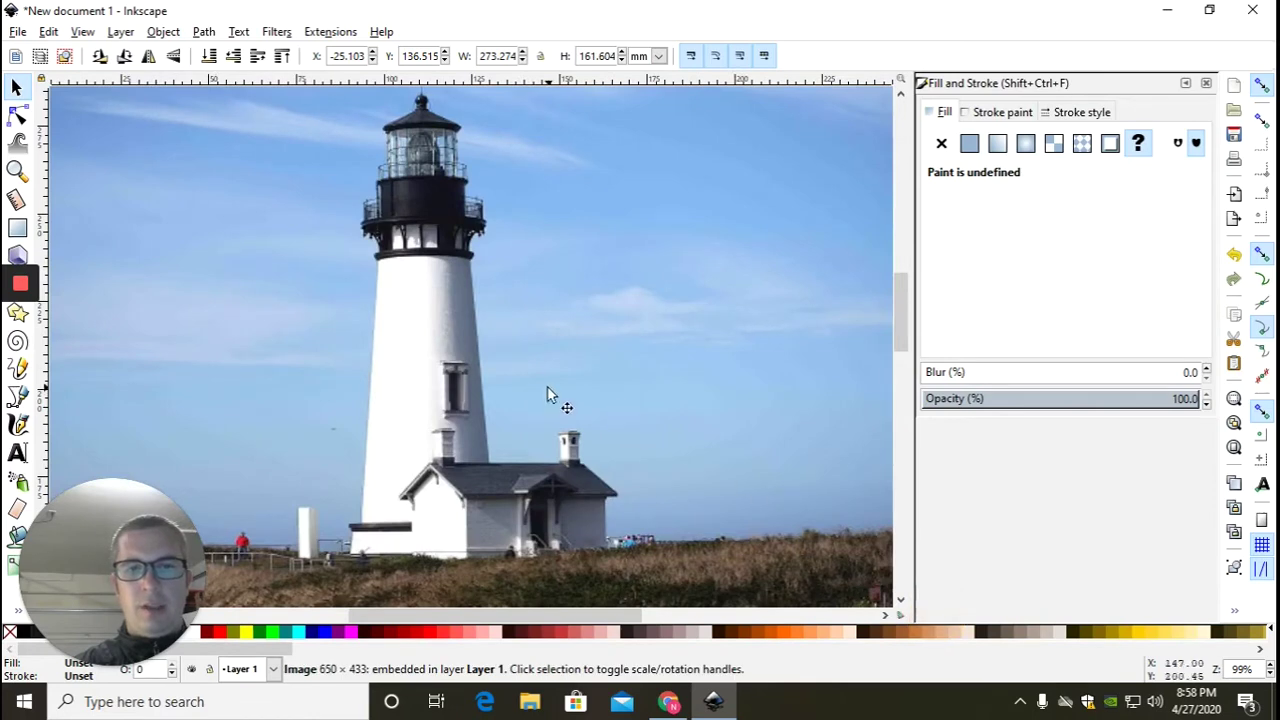
pyautogui.scroll(-3, 550, 400)
pyautogui.moveTo(550, 418); pyautogui.dragTo(522, 393)
pyautogui.scroll(3, 510, 415)
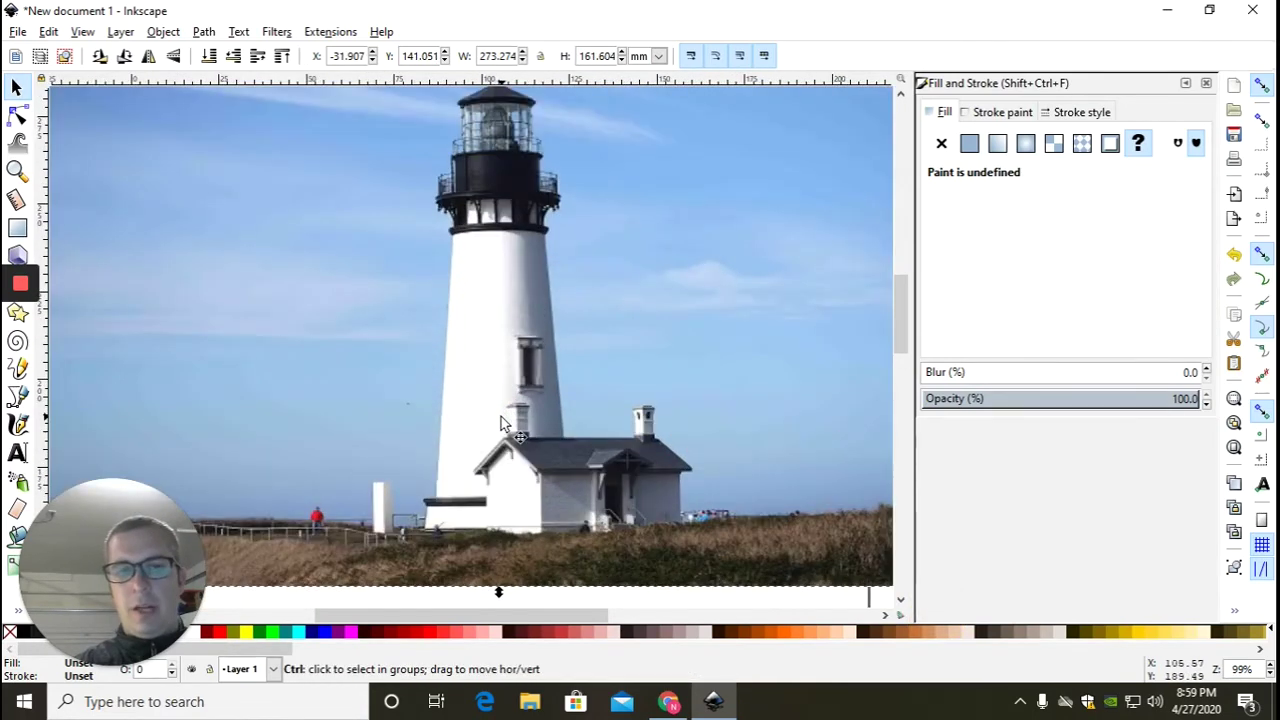
pyautogui.scroll(-1, 500, 420)
pyautogui.scroll(2, 495, 378)
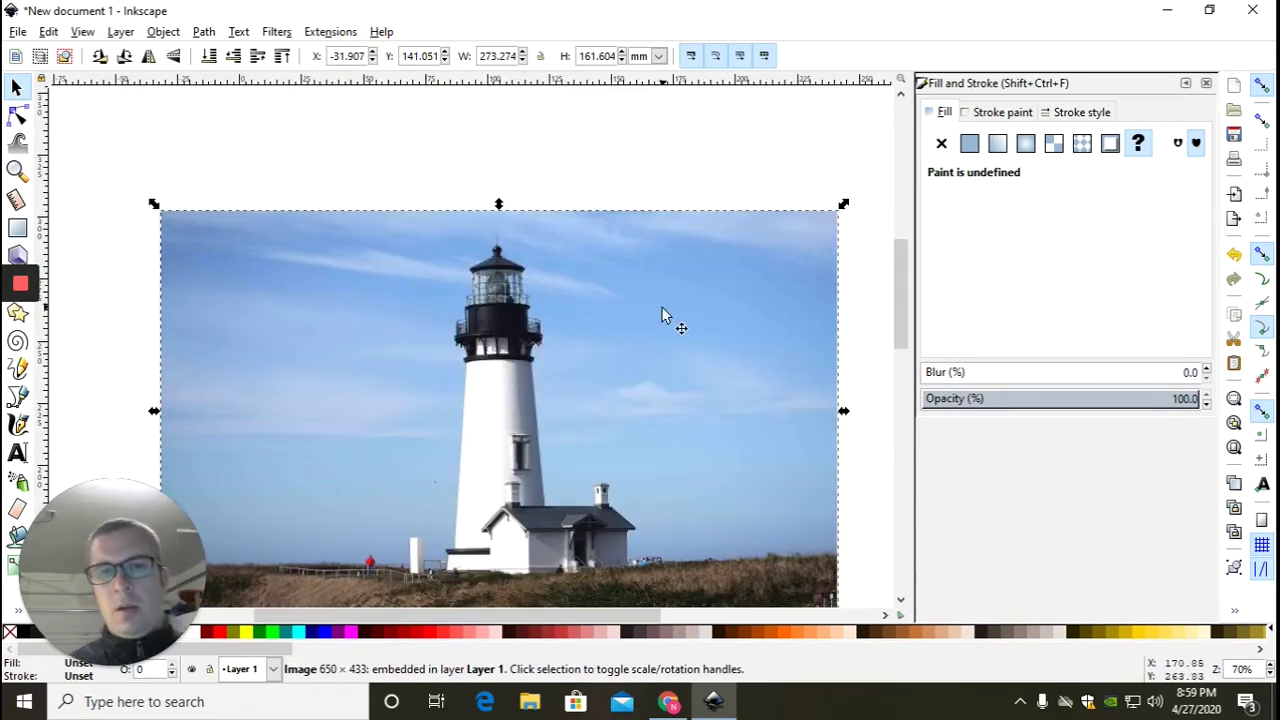
pyautogui.moveTo(12, 340)
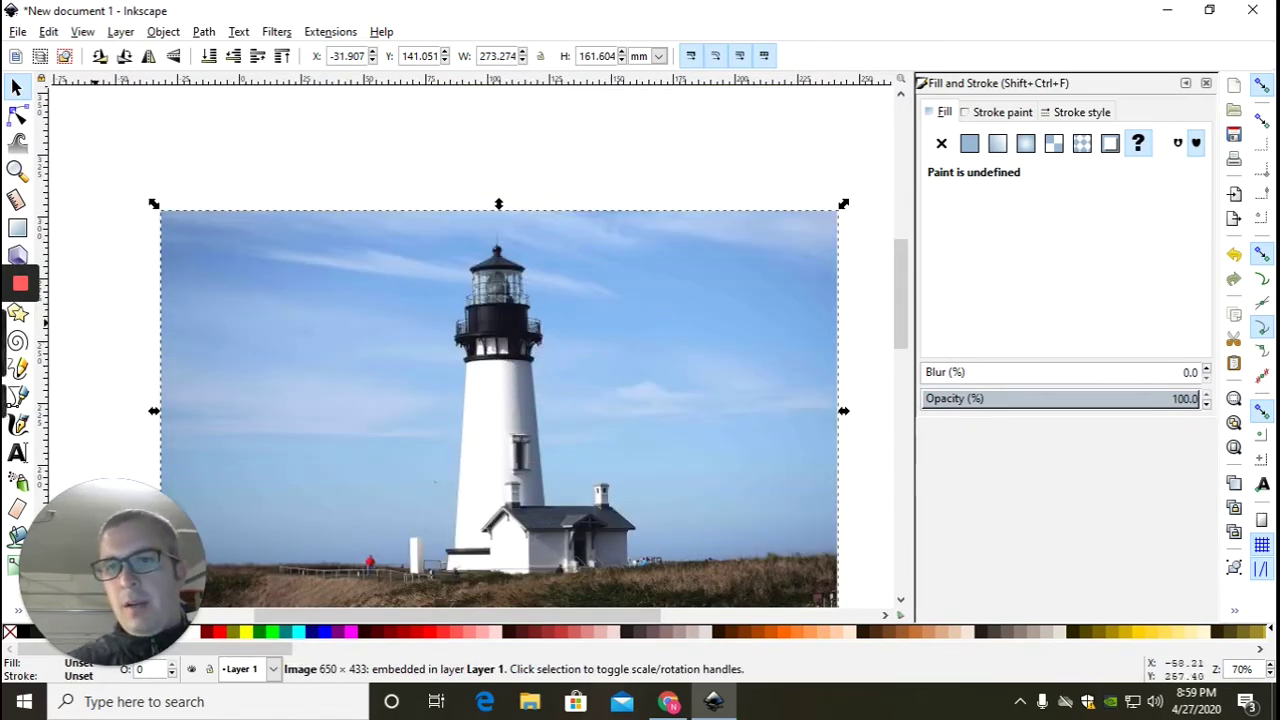
pyautogui.doubleClick(568, 14)
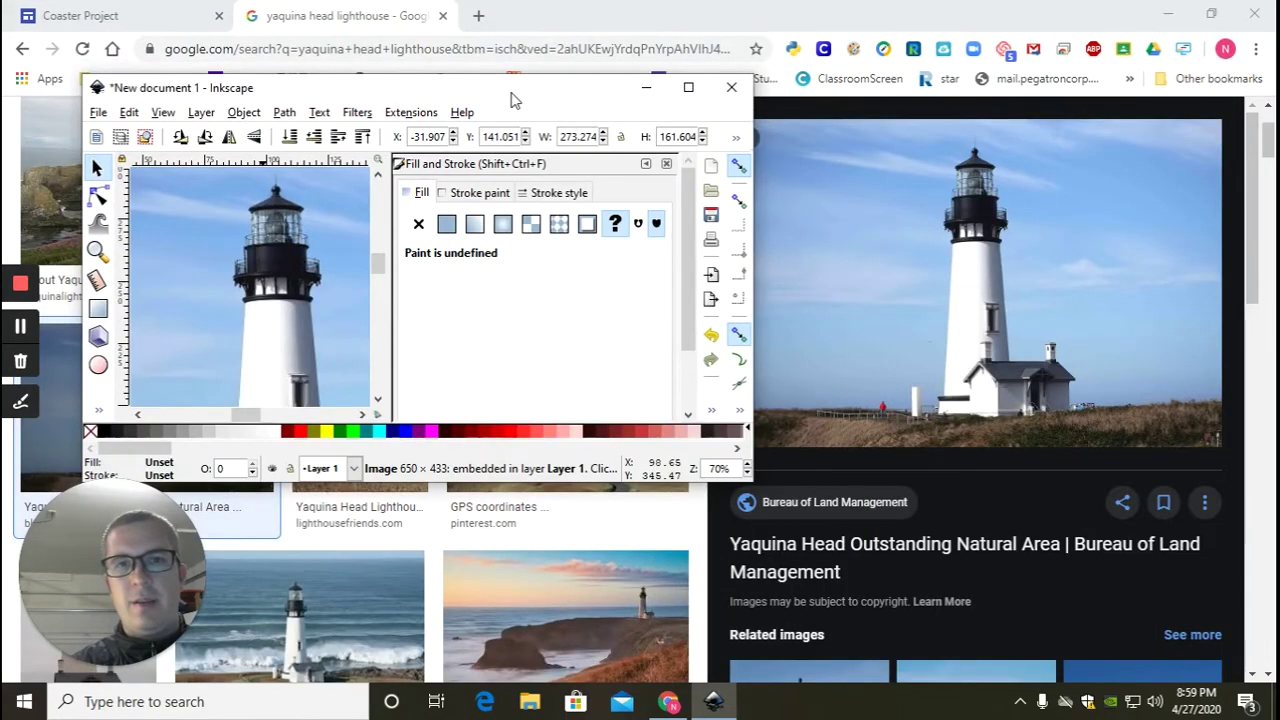
pyautogui.doubleClick(490, 90)
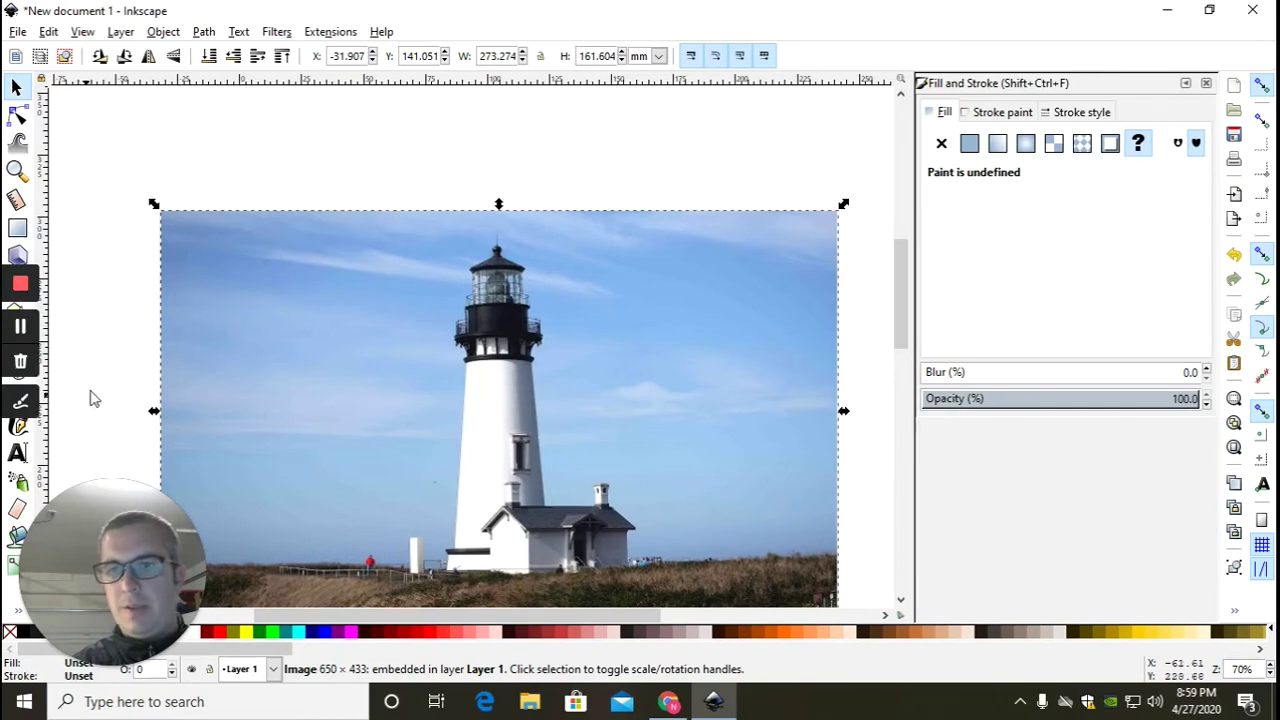
pyautogui.doubleClick(270, 12)
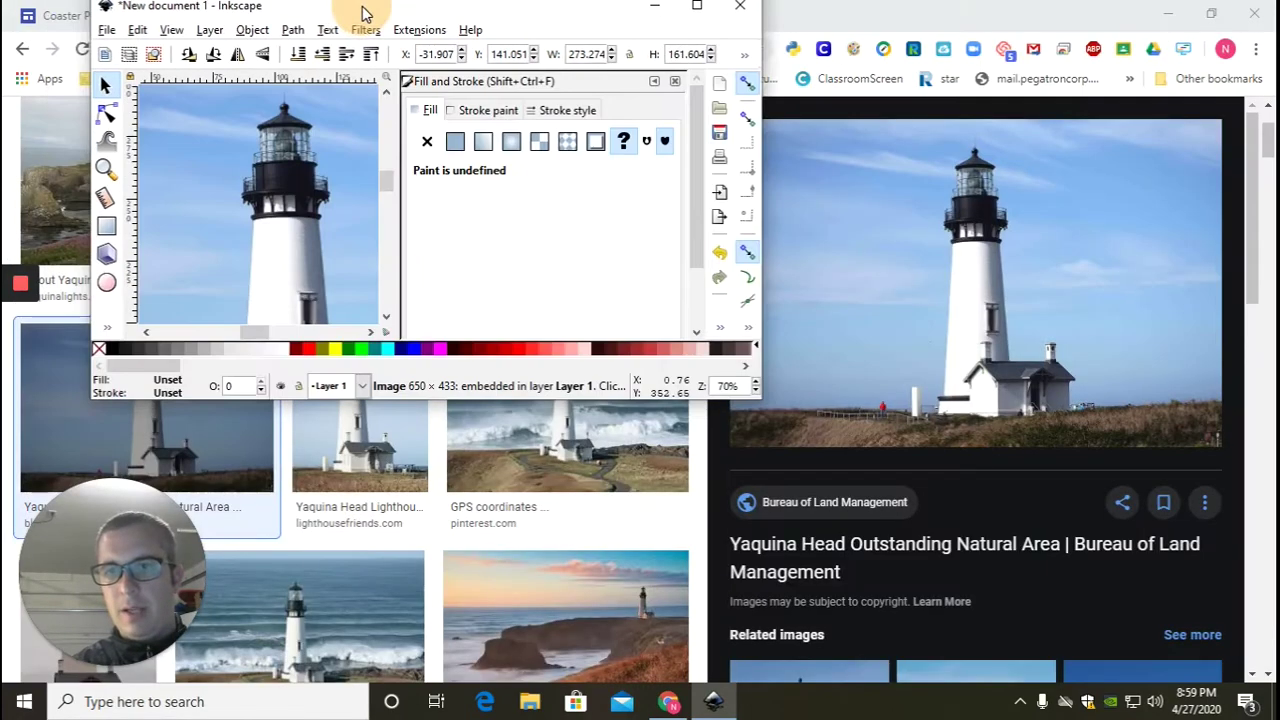
pyautogui.moveTo(365, 14); pyautogui.dragTo(331, 23)
pyautogui.doubleClick(331, 23)
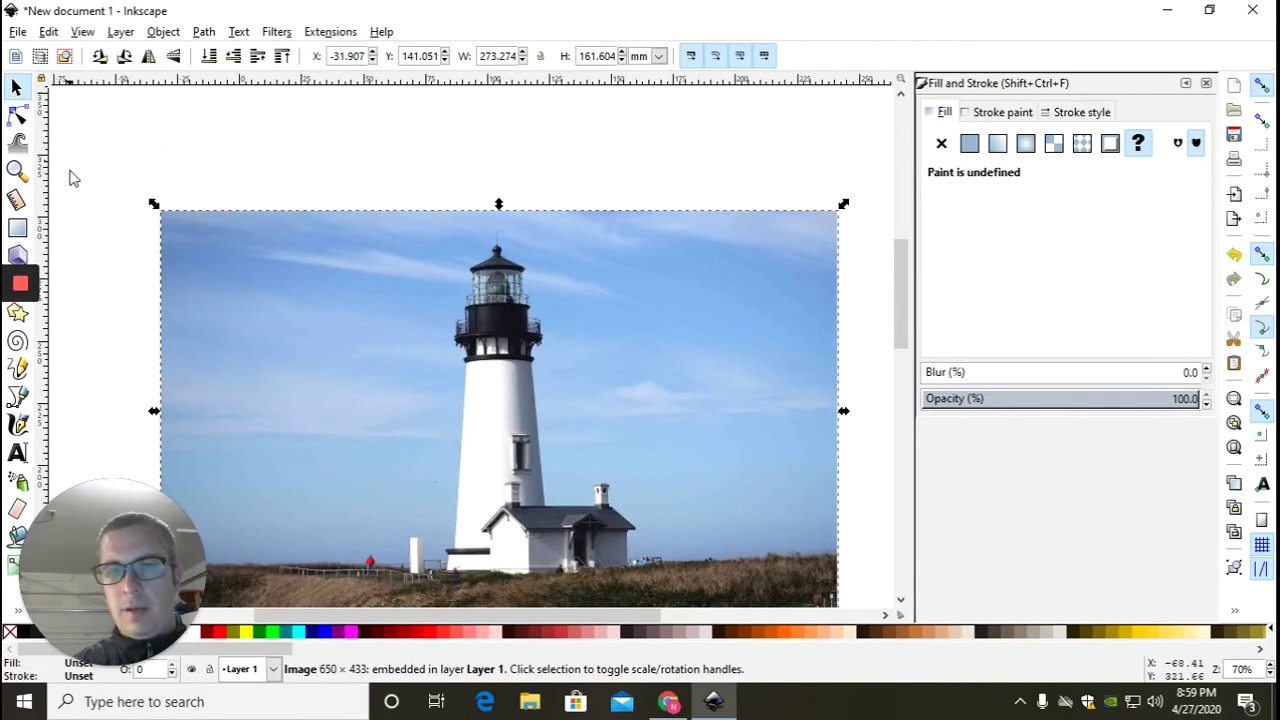
pyautogui.click(80, 266)
pyautogui.click(296, 308)
pyautogui.rightClick(296, 308)
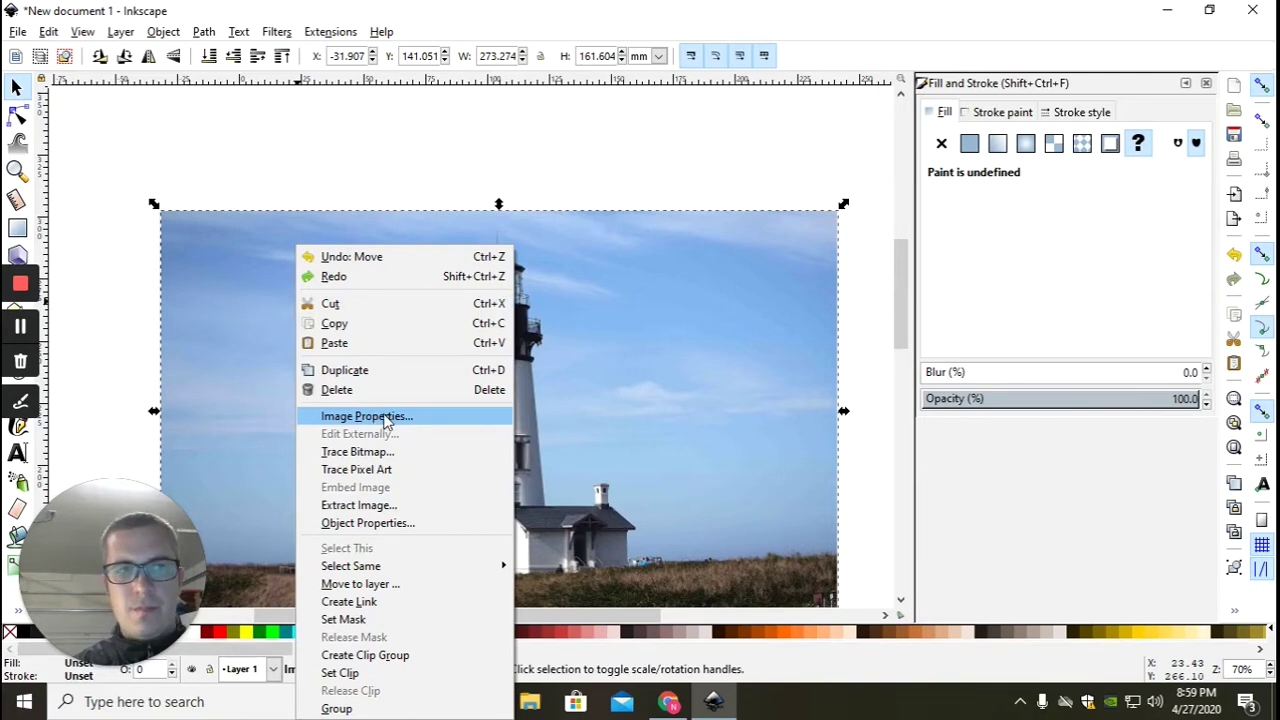
pyautogui.click(702, 284)
# Show the document's layers and add a new layer named Layer 2 above the current one
pyautogui.click(120, 32)
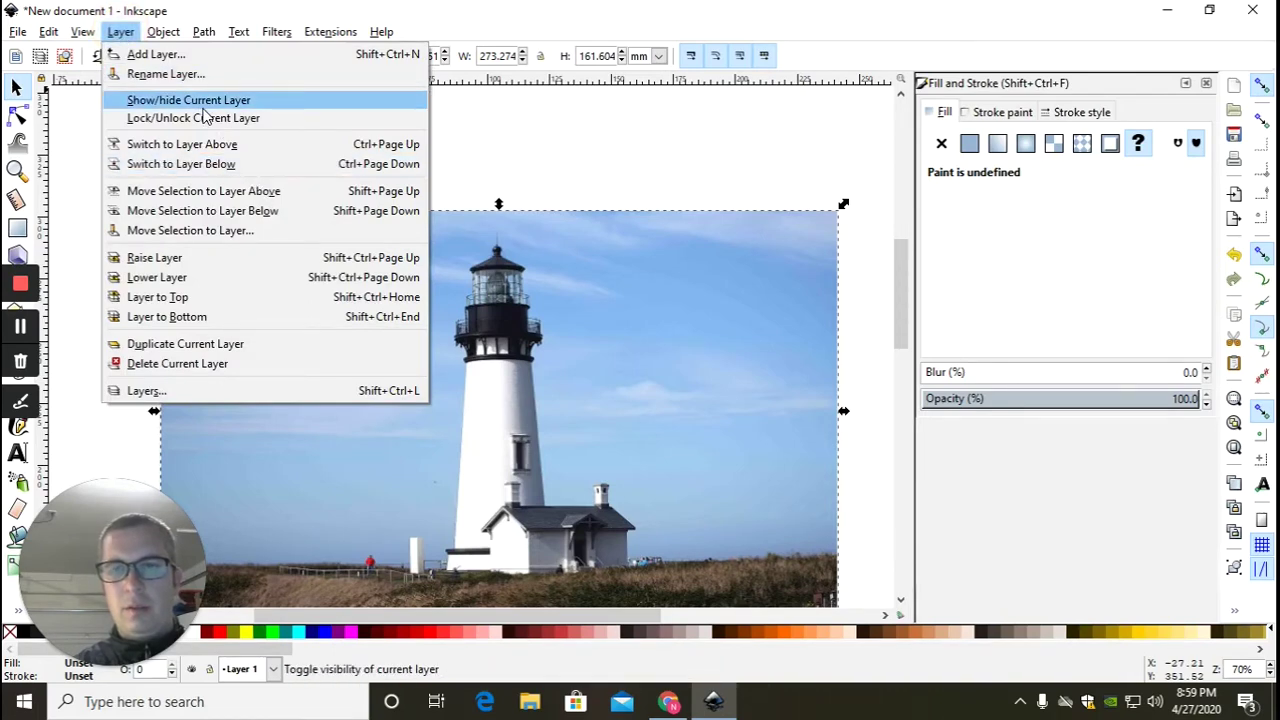
pyautogui.click(214, 391)
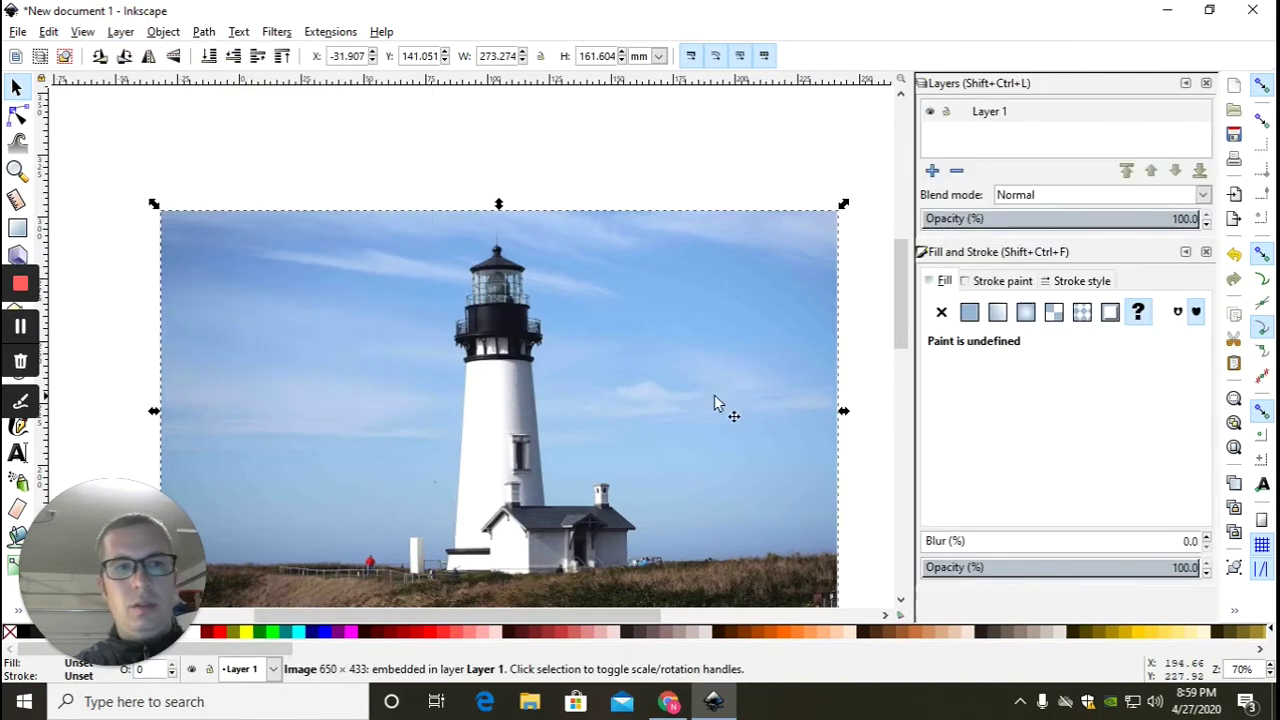
pyautogui.click(932, 171)
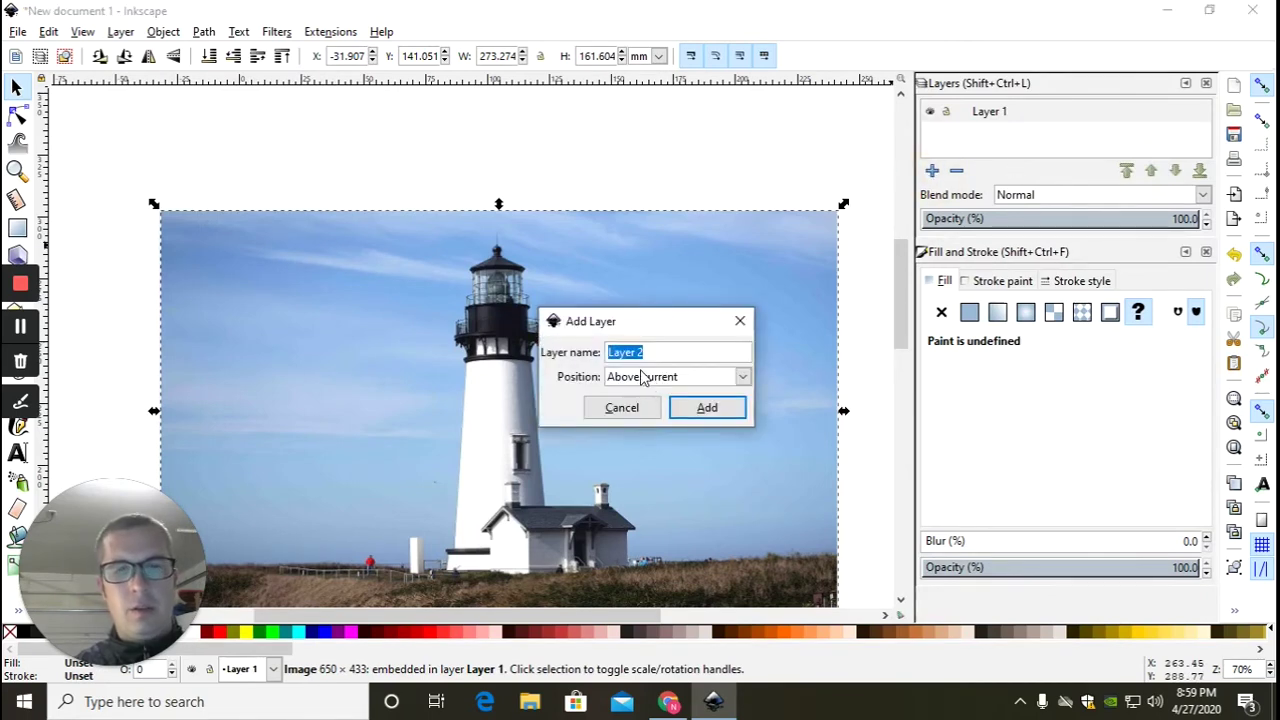
pyautogui.click(707, 407)
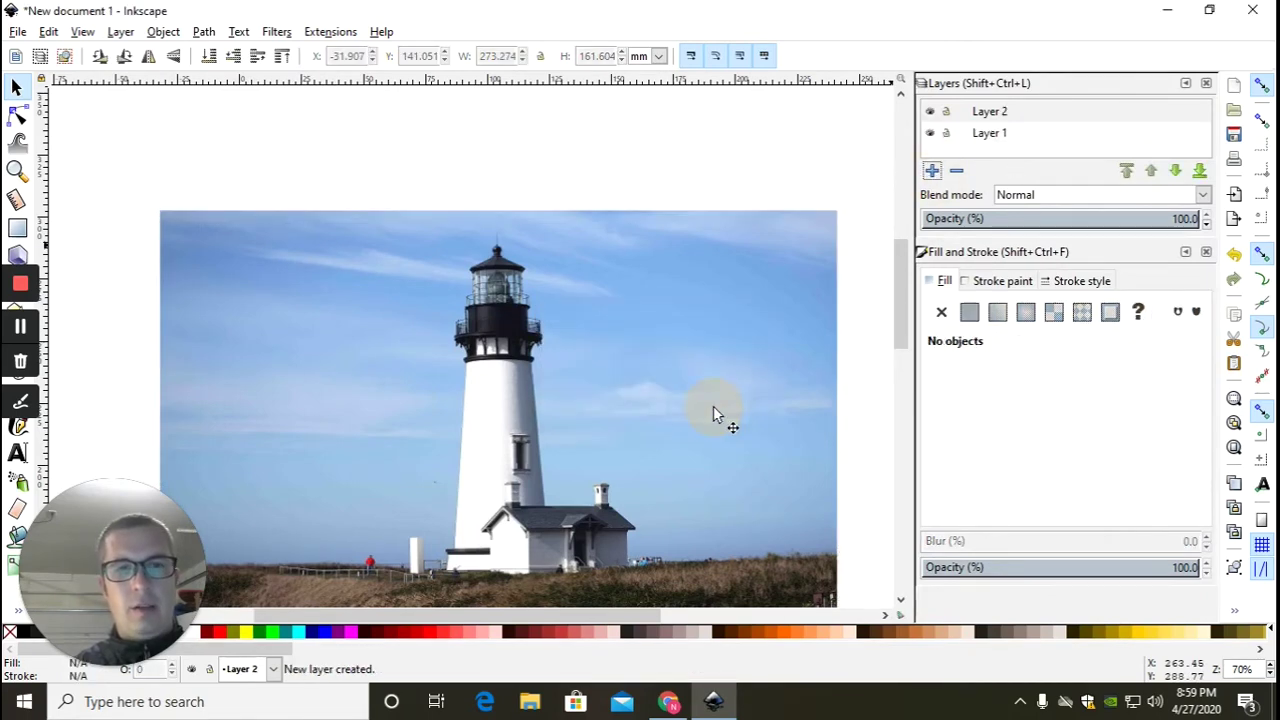
# Lock Layer 1, which holds the lighthouse image, make Layer 2 the active layer, and test whether the image can be moved
pyautogui.click(1002, 138)
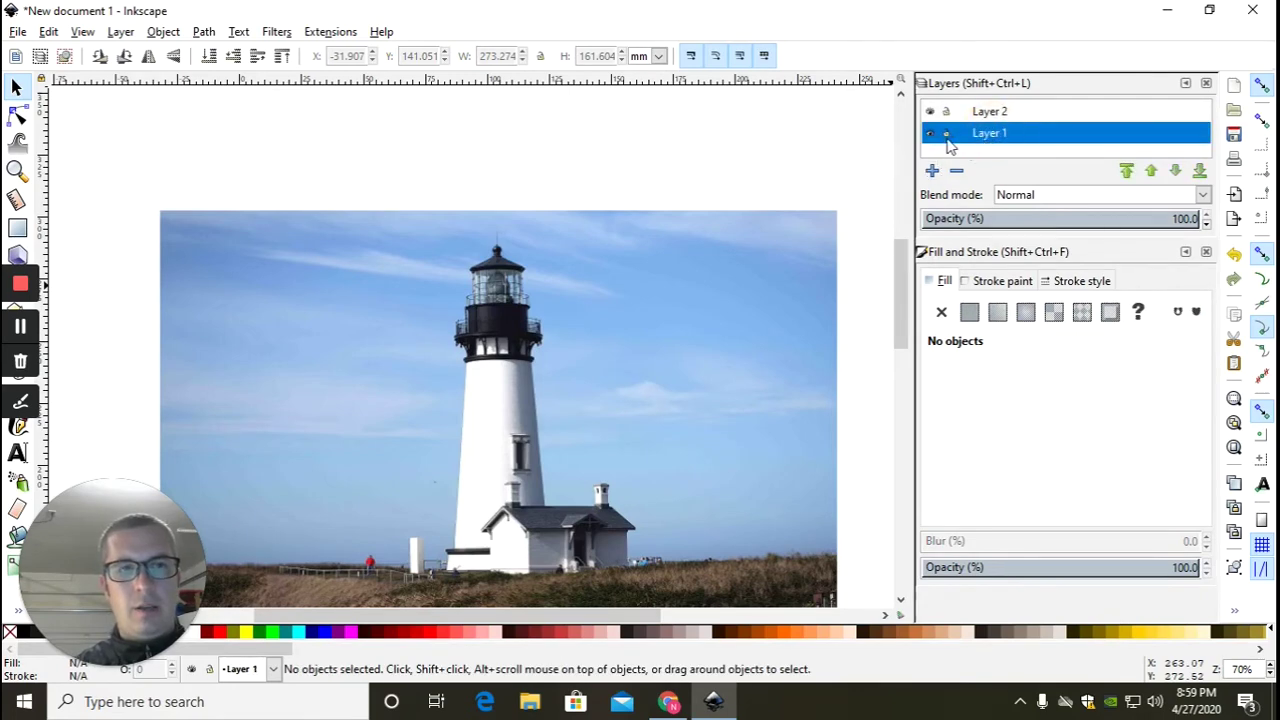
pyautogui.click(946, 134)
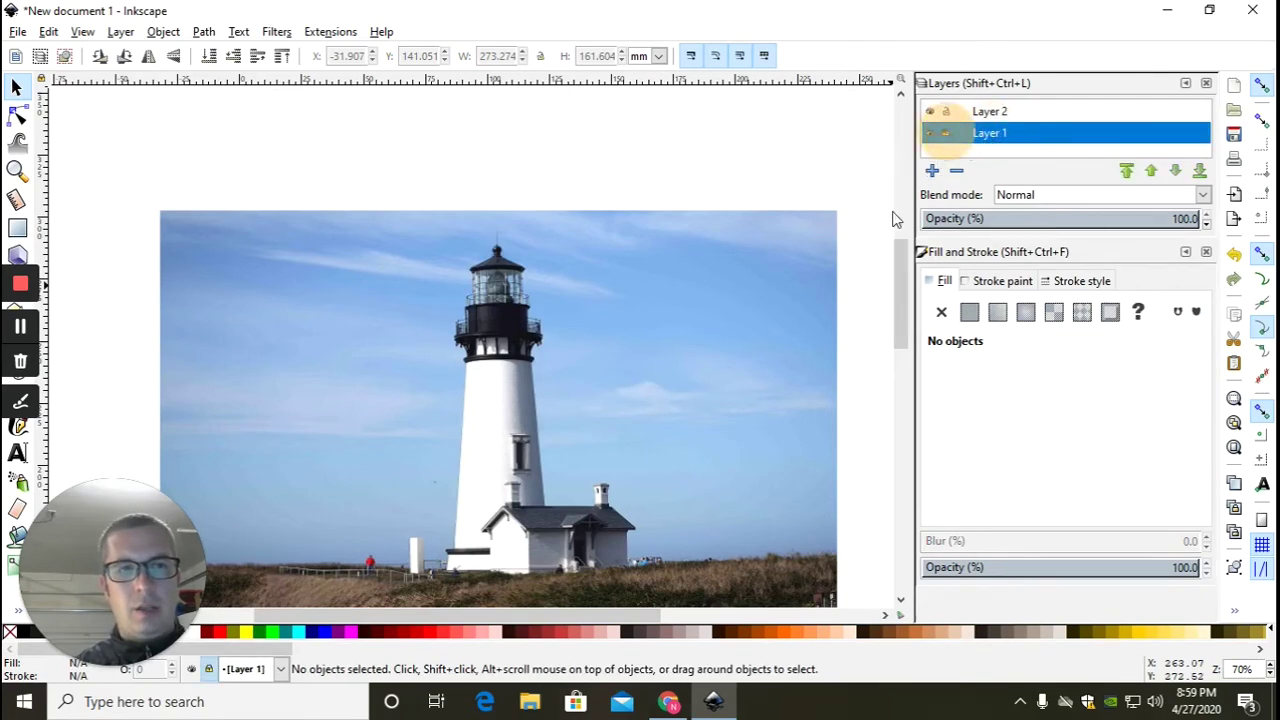
pyautogui.click(680, 316)
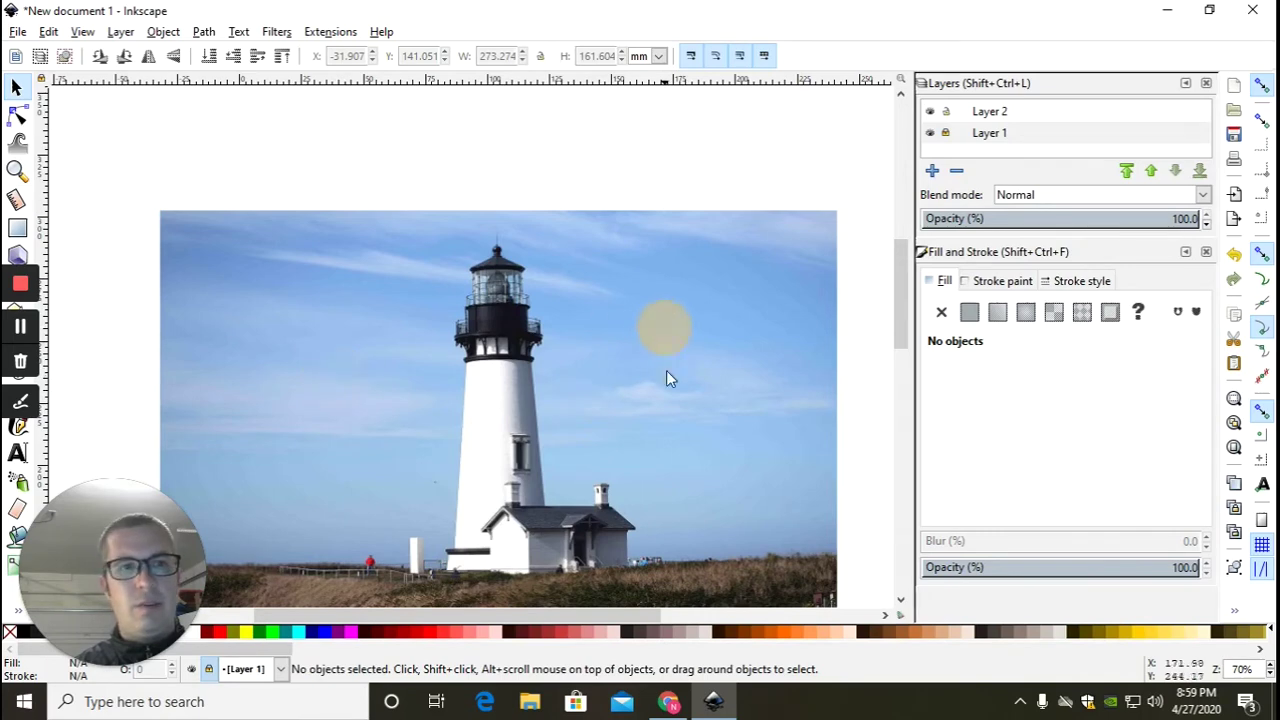
pyautogui.click(987, 113)
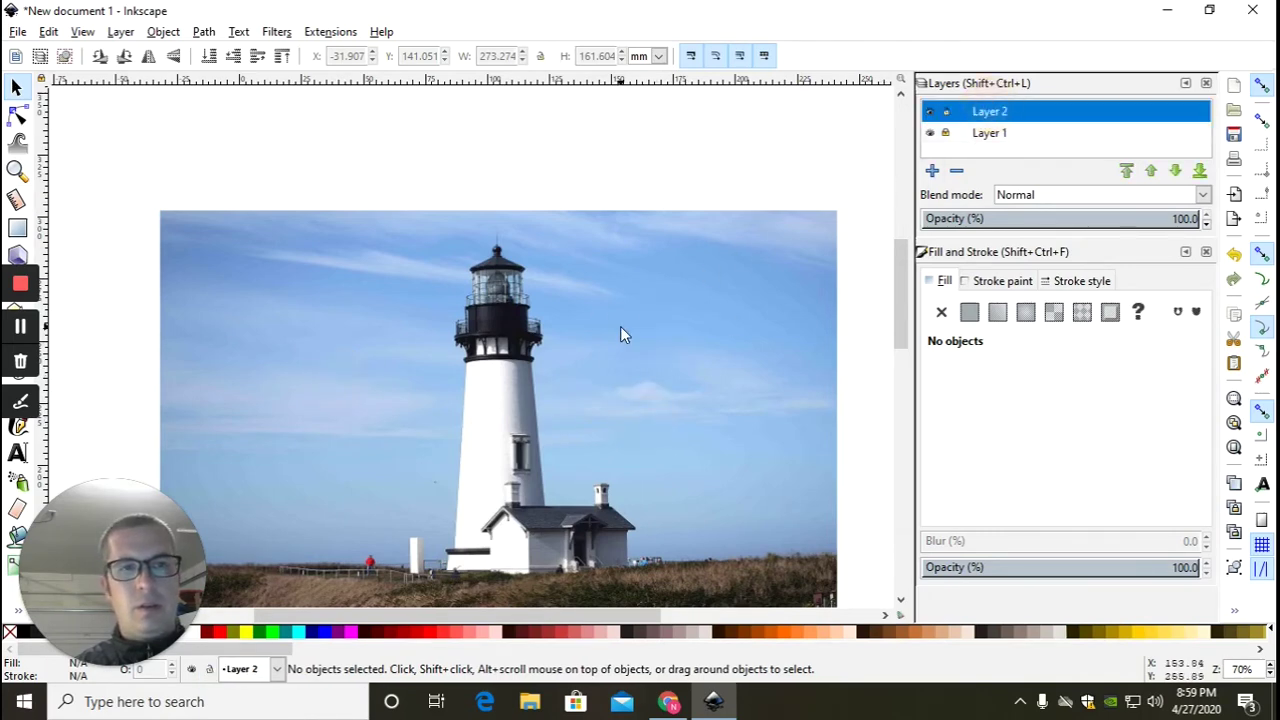
pyautogui.moveTo(455, 337); pyautogui.dragTo(614, 424)
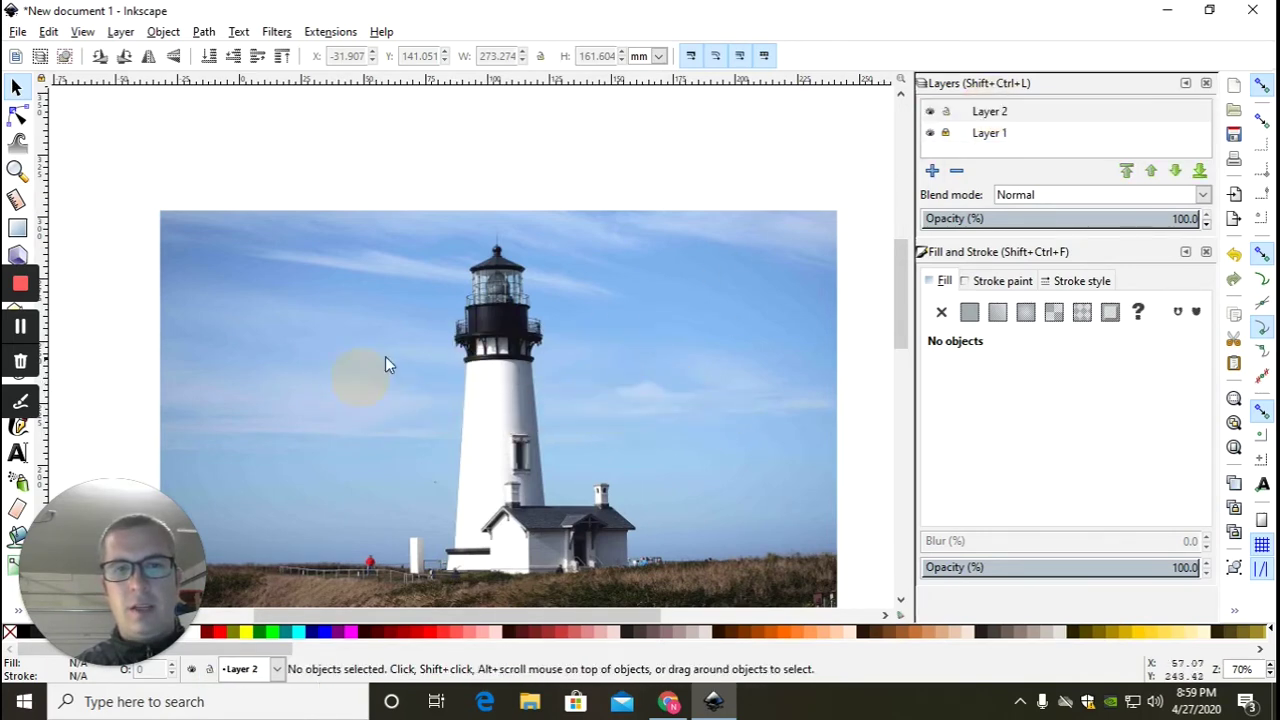
# Take the drawing window out of its maximized state, enlarge it, and shift it so the whole toolbox is unobstructed
pyautogui.moveTo(414, 275); pyautogui.dragTo(521, 460)
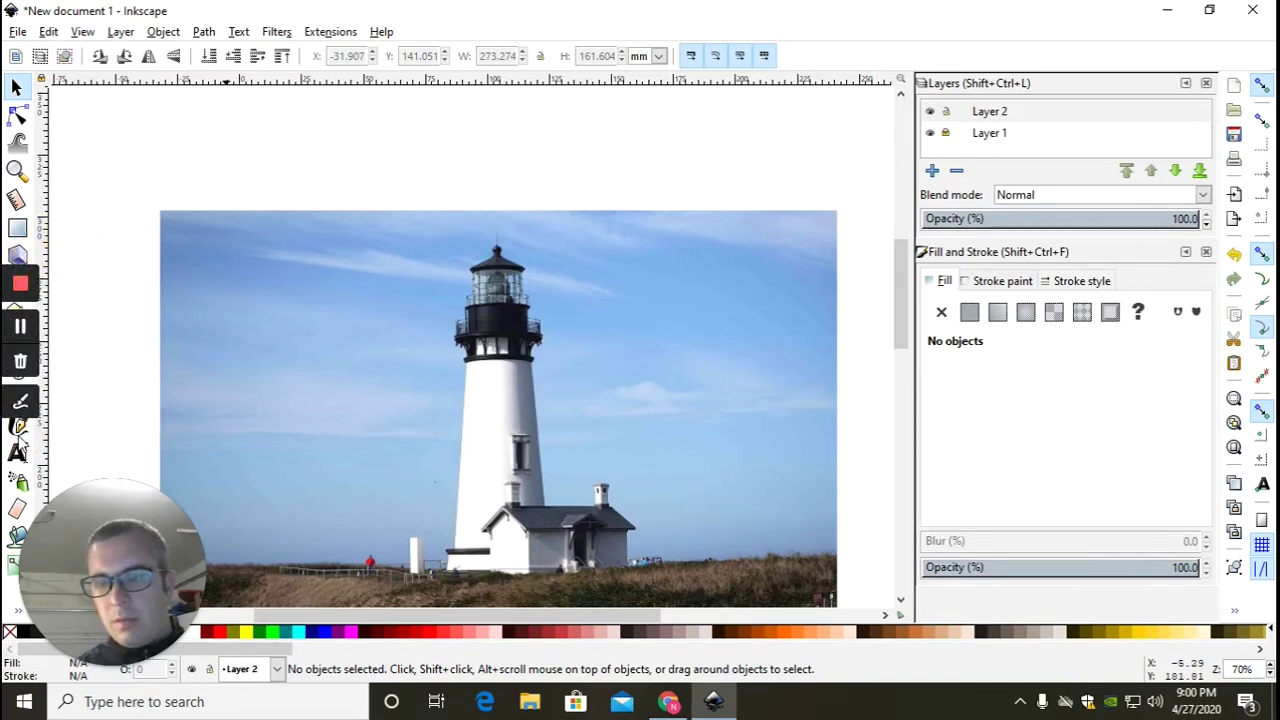
pyautogui.moveTo(518, 18); pyautogui.dragTo(388, 30)
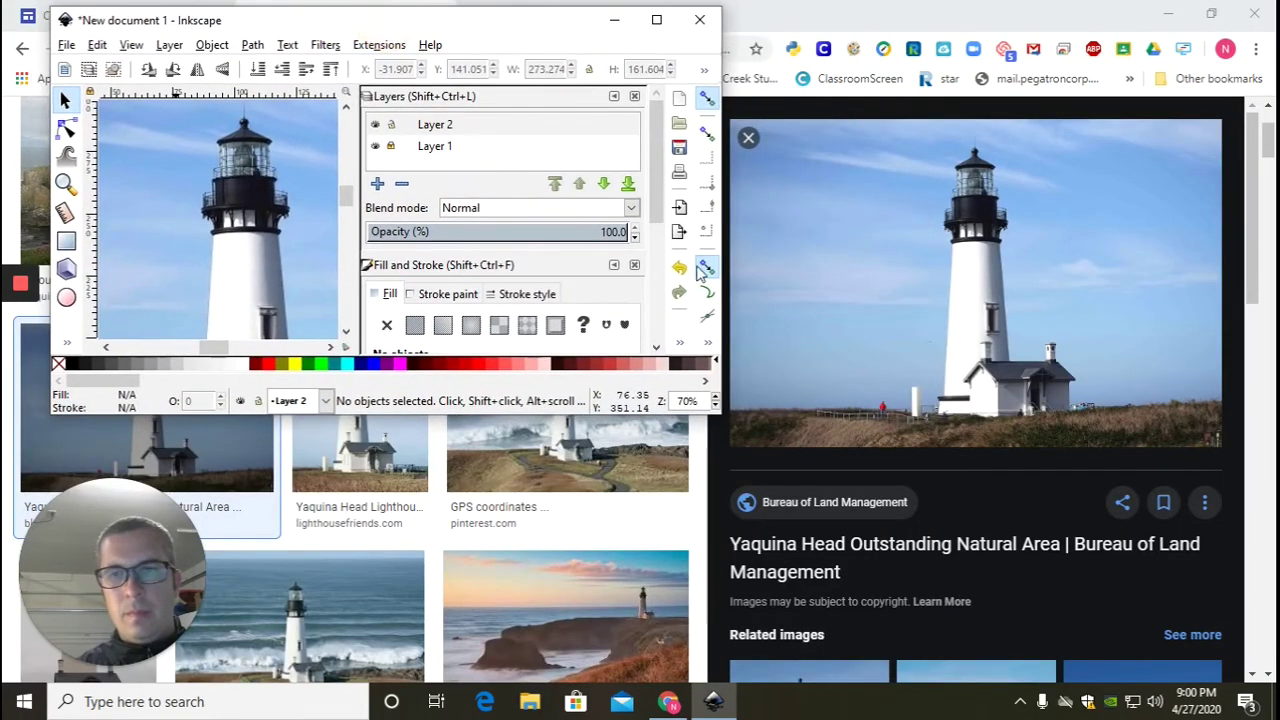
pyautogui.moveTo(720, 418); pyautogui.dragTo(1272, 692)
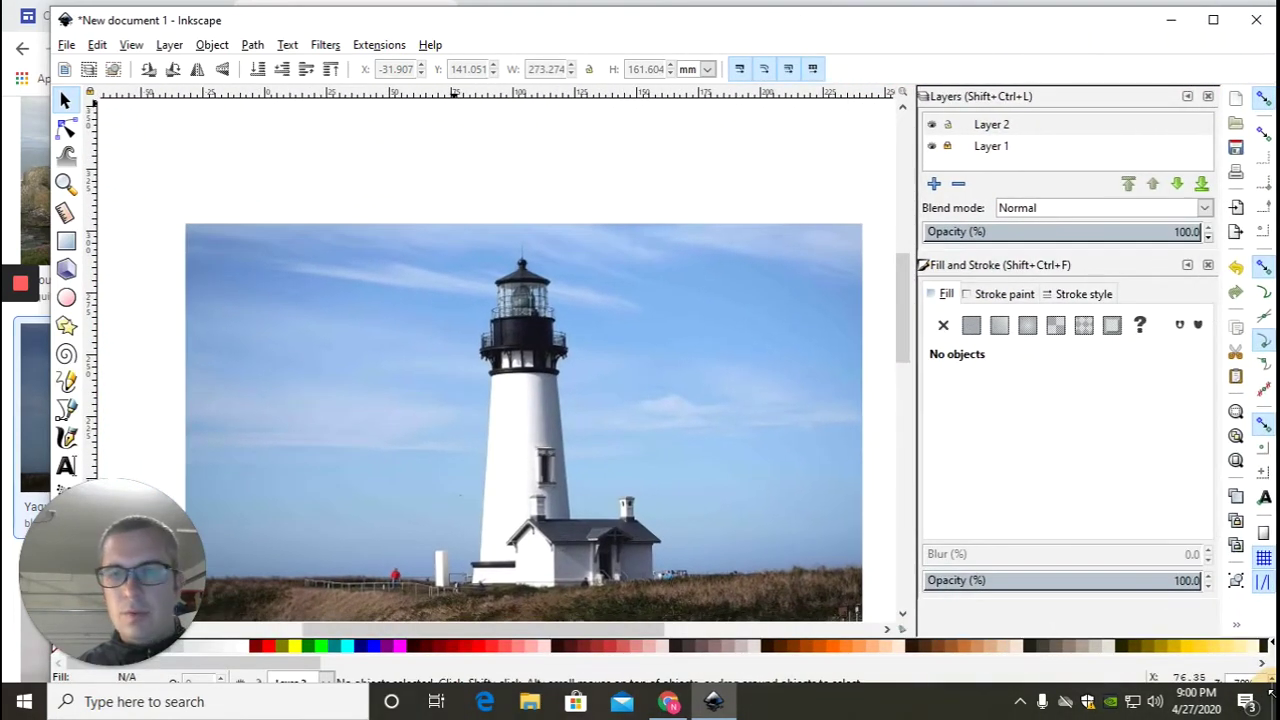
pyautogui.moveTo(108, 548); pyautogui.dragTo(1166, 588)
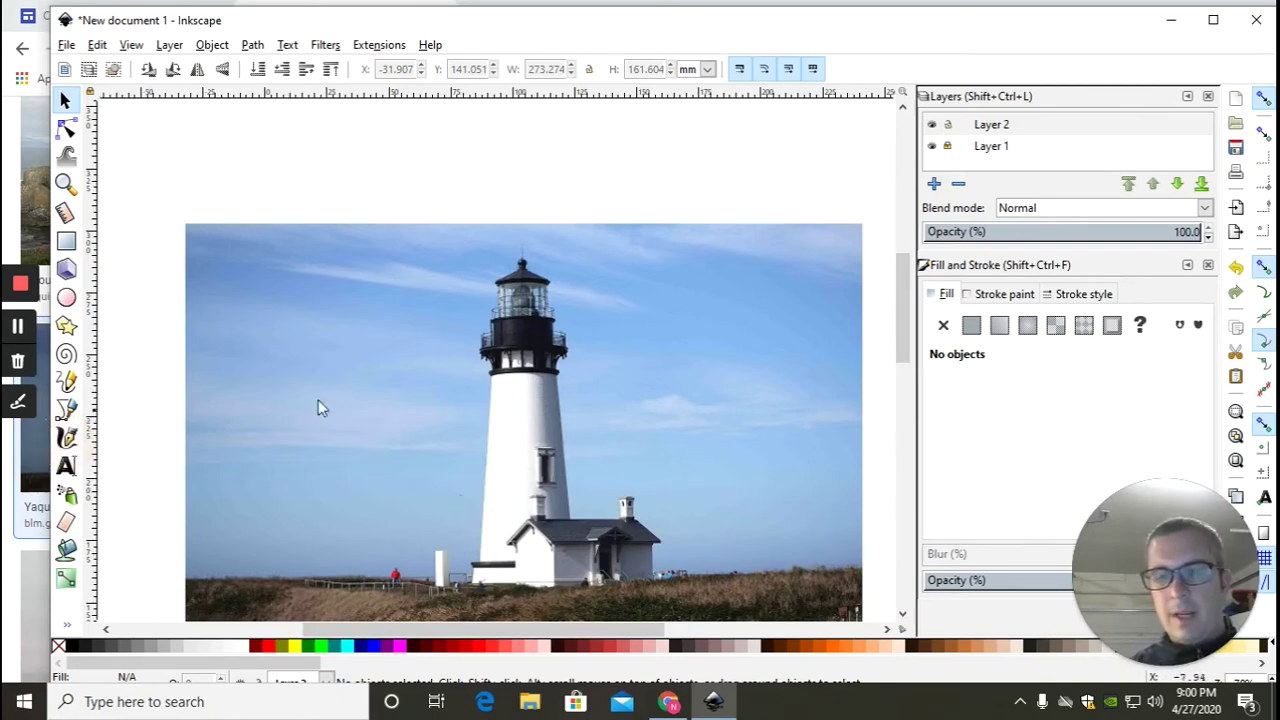
pyautogui.moveTo(487, 381); pyautogui.dragTo(469, 525)
pyautogui.click(388, 568)
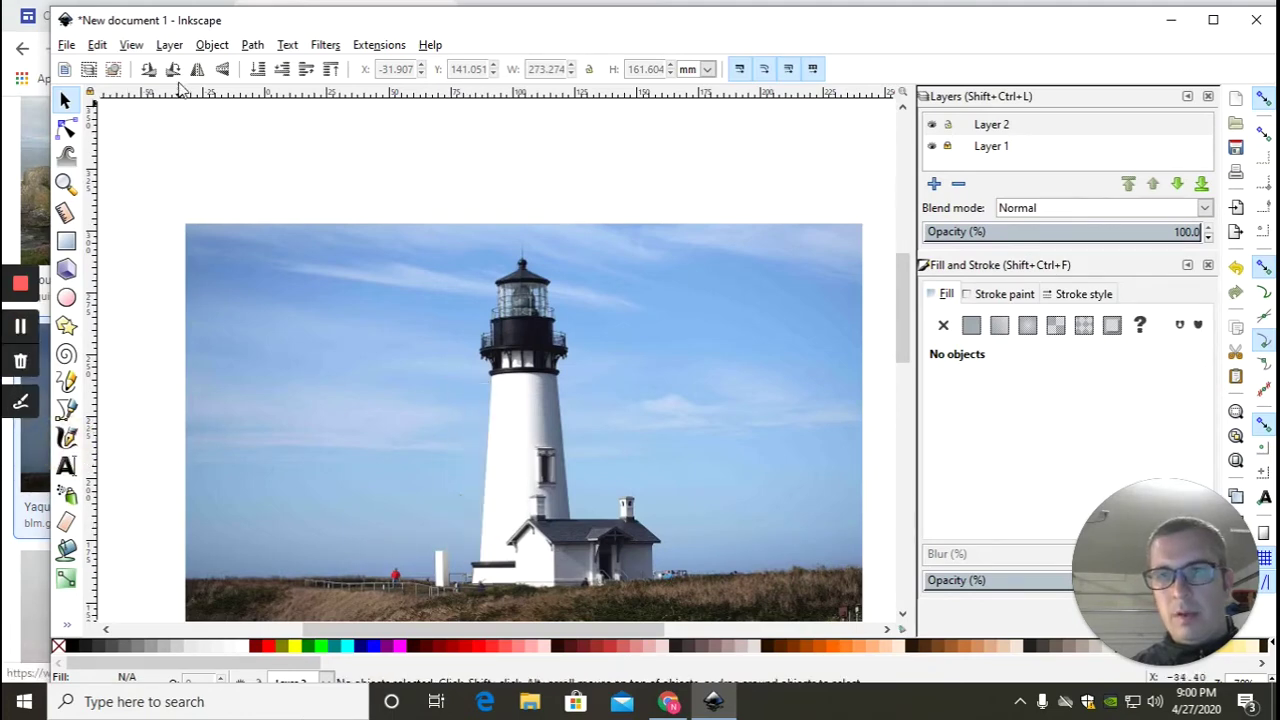
pyautogui.moveTo(183, 23); pyautogui.dragTo(211, 28)
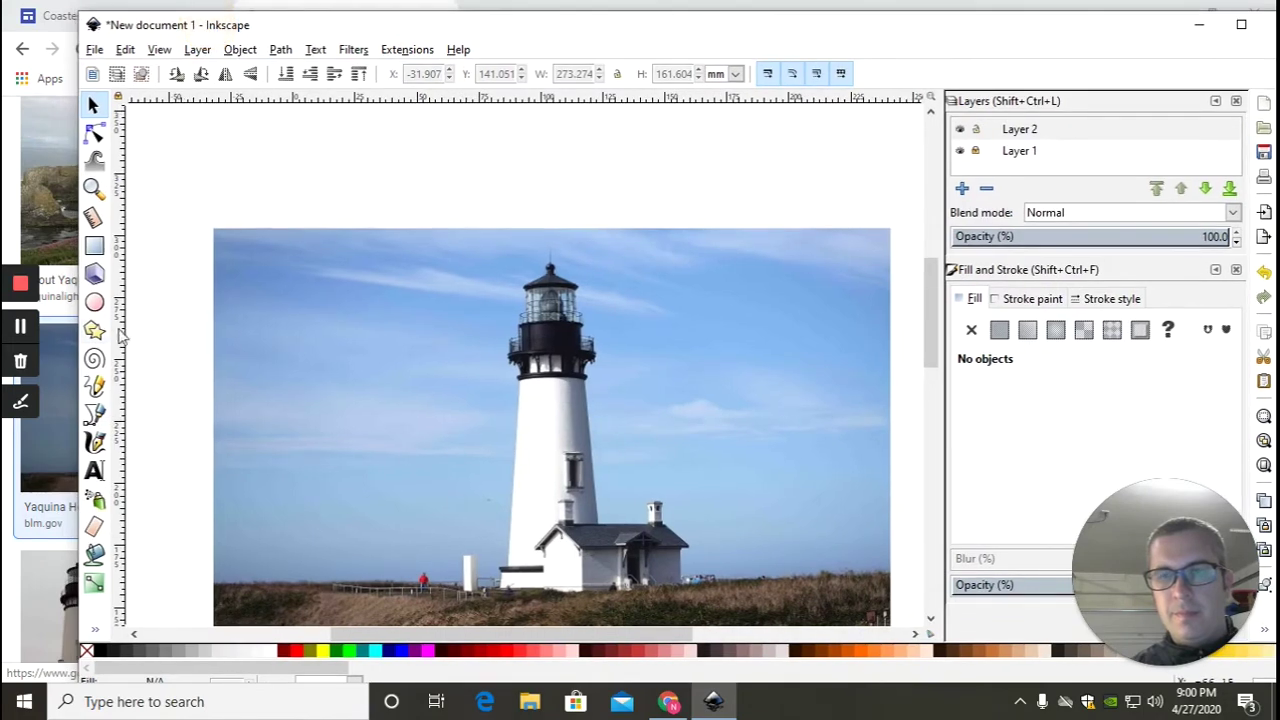
# Activate the Calligraphy tool and examine the lighthouse's lantern room and roof up close
pyautogui.press('c')
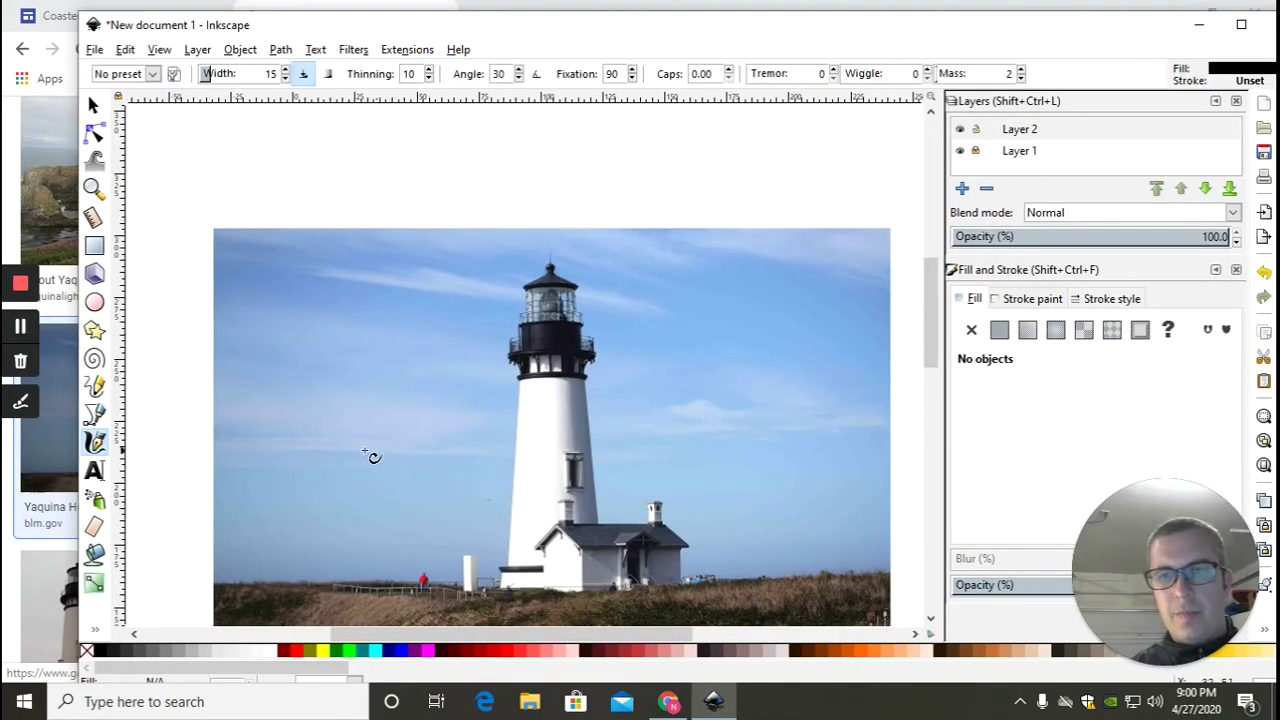
pyautogui.click(96, 448)
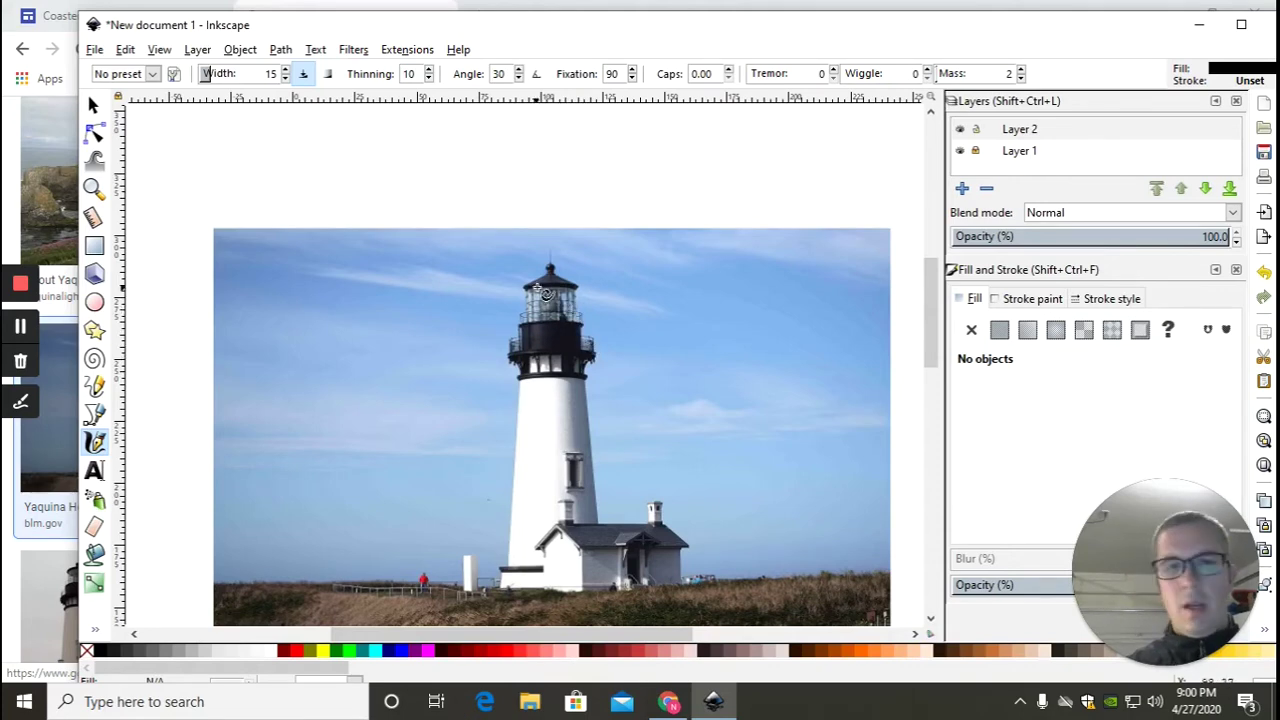
pyautogui.hscroll(-1, 554, 295)
pyautogui.scroll(6, 622, 318)
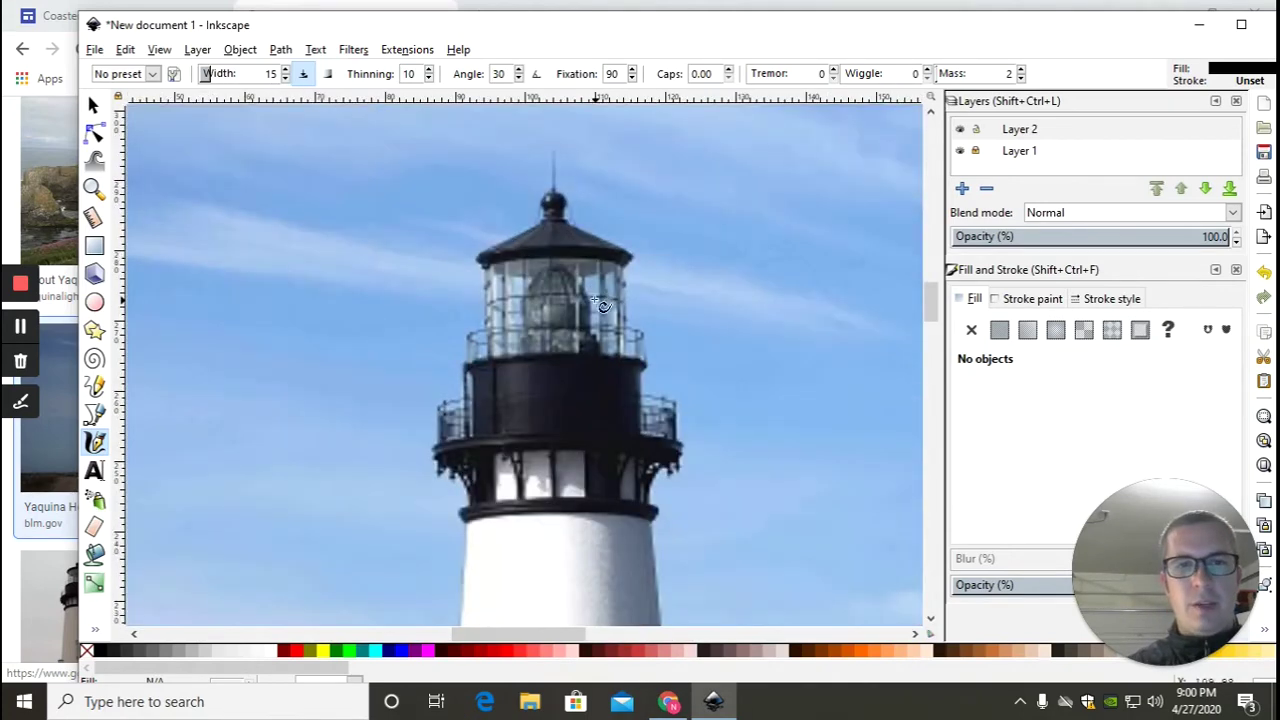
pyautogui.scroll(-2, 556, 267)
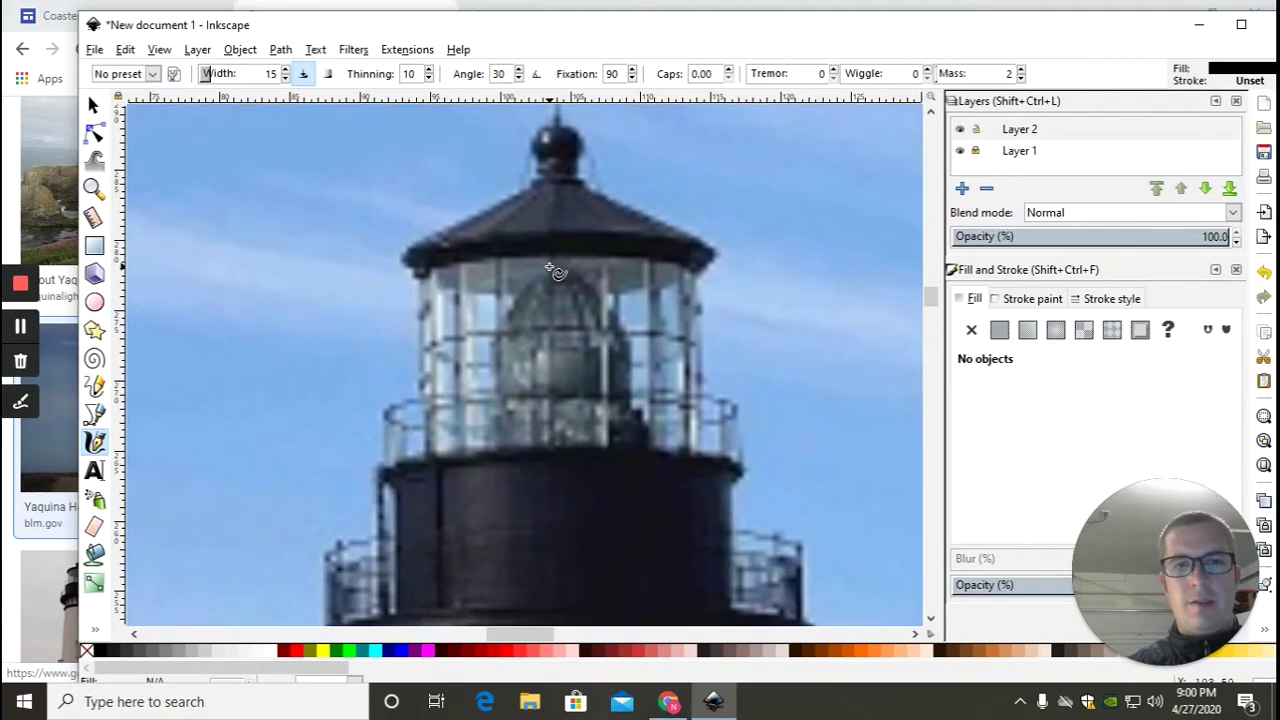
pyautogui.scroll(1, 556, 270)
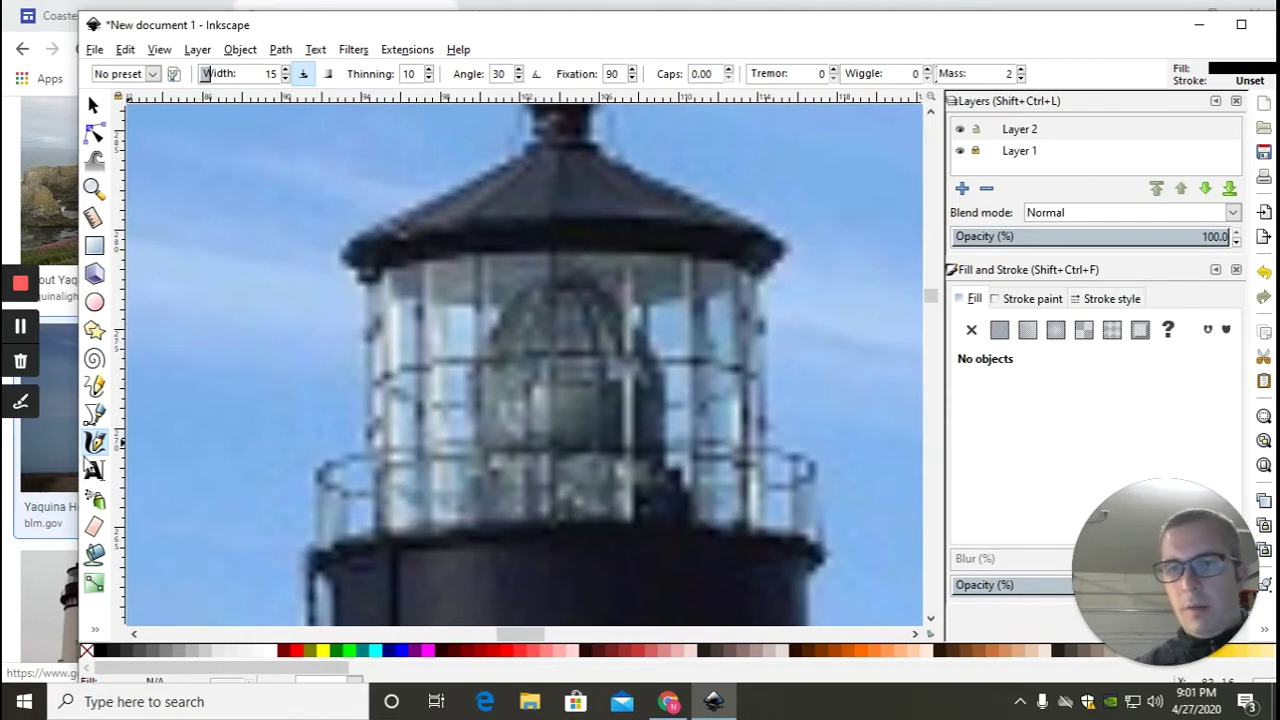
pyautogui.click(100, 446)
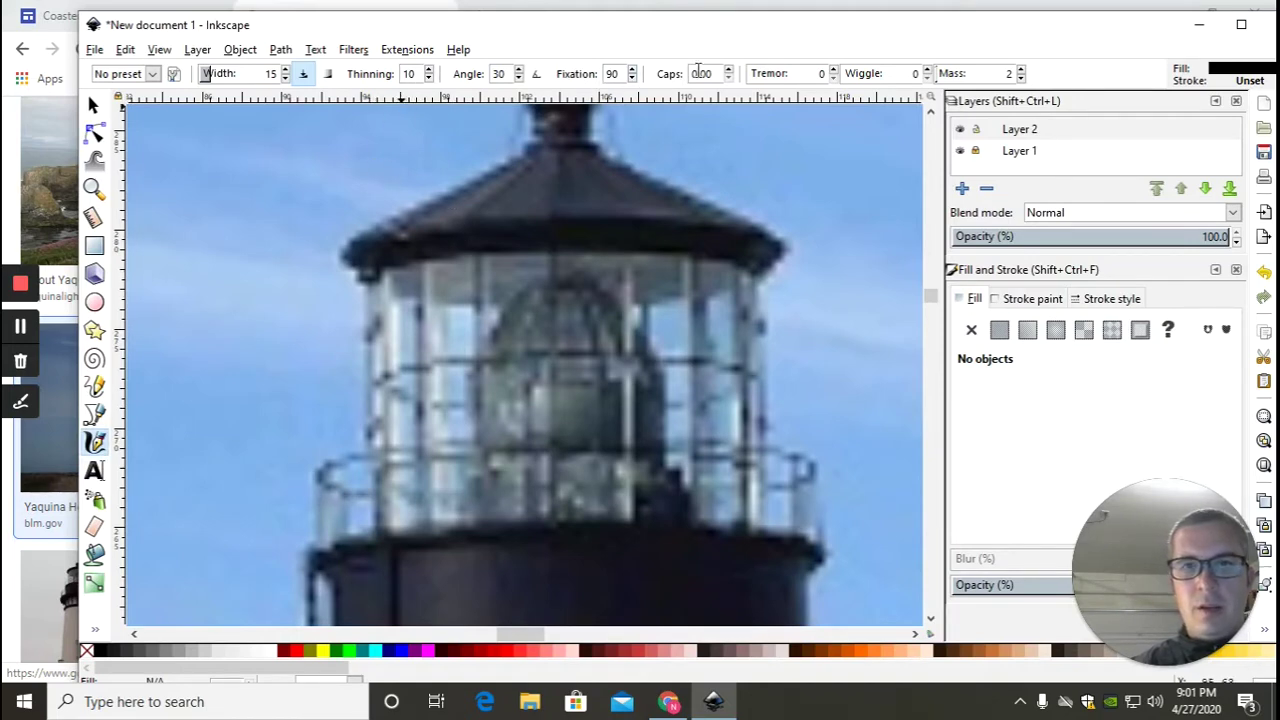
# Switch to the Bezier pen tool and set its stroke shape to Ellipse
pyautogui.click(95, 415)
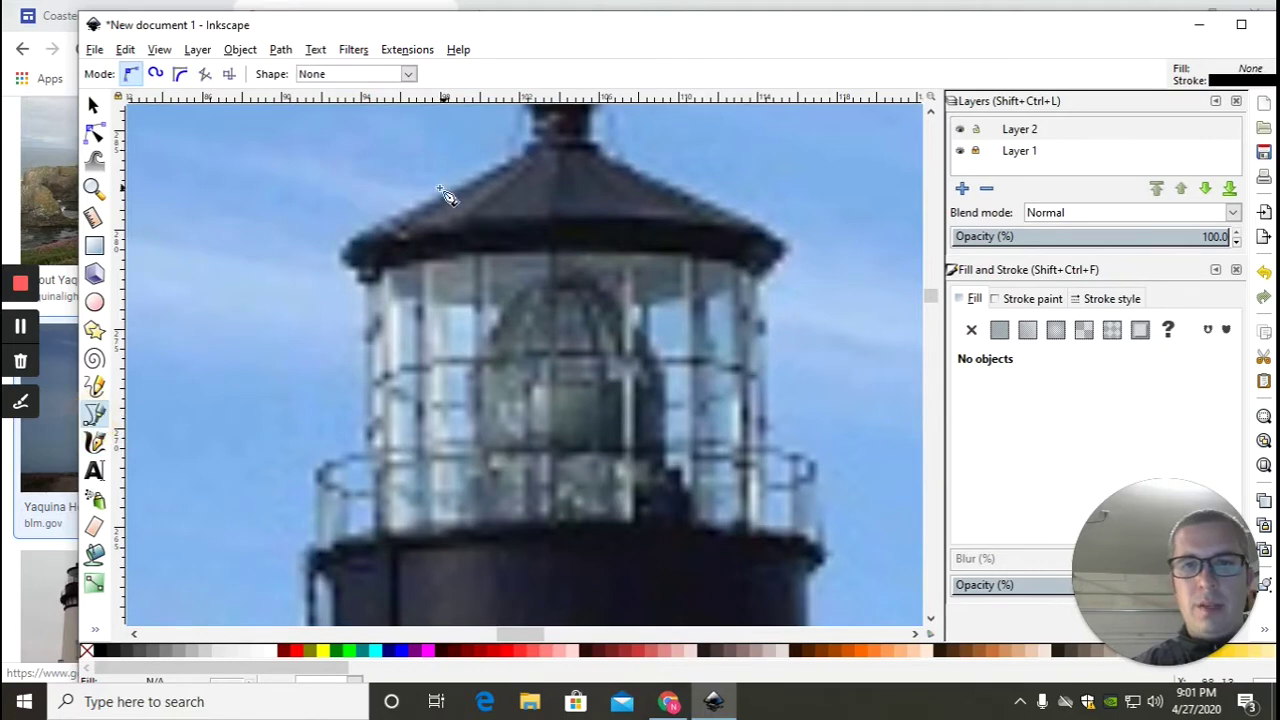
pyautogui.click(336, 76)
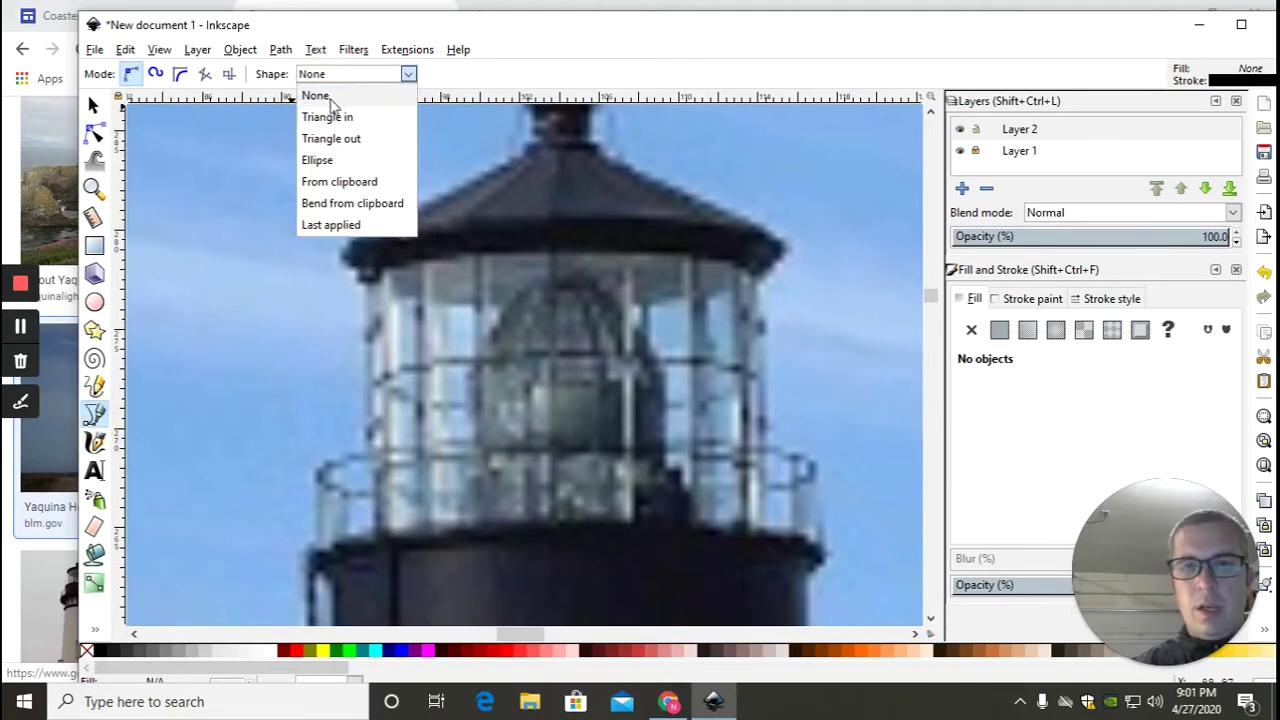
pyautogui.click(338, 161)
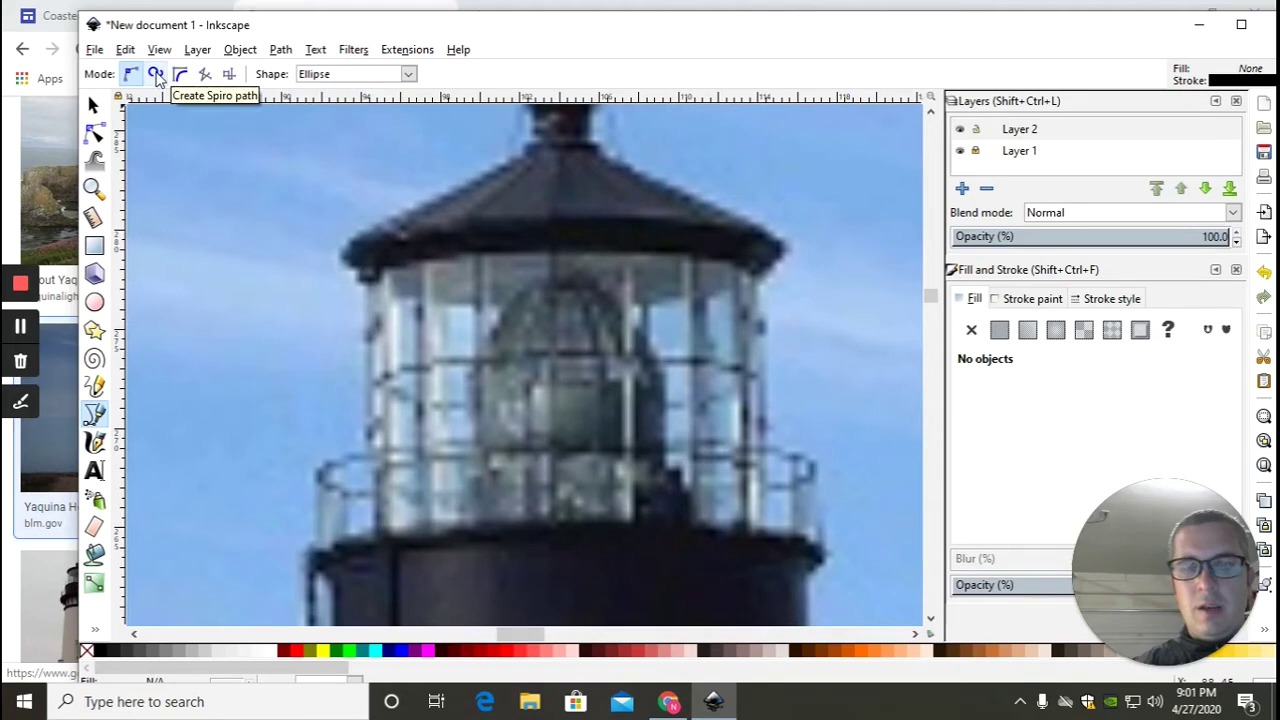
# Try to trace the lantern roof's left slope and lower edge with the Ellipse-shaped Bezier pen, and undo the finished path
pyautogui.moveTo(529, 152); pyautogui.dragTo(349, 243)
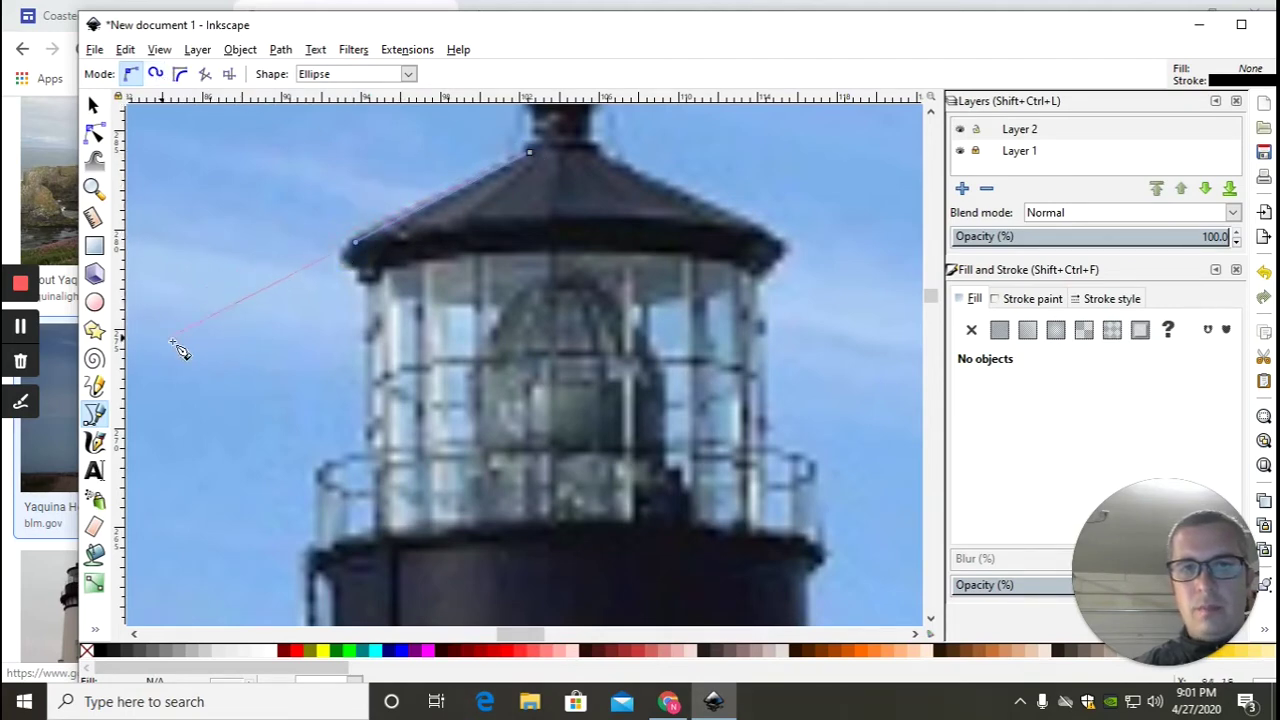
pyautogui.press('Escape')
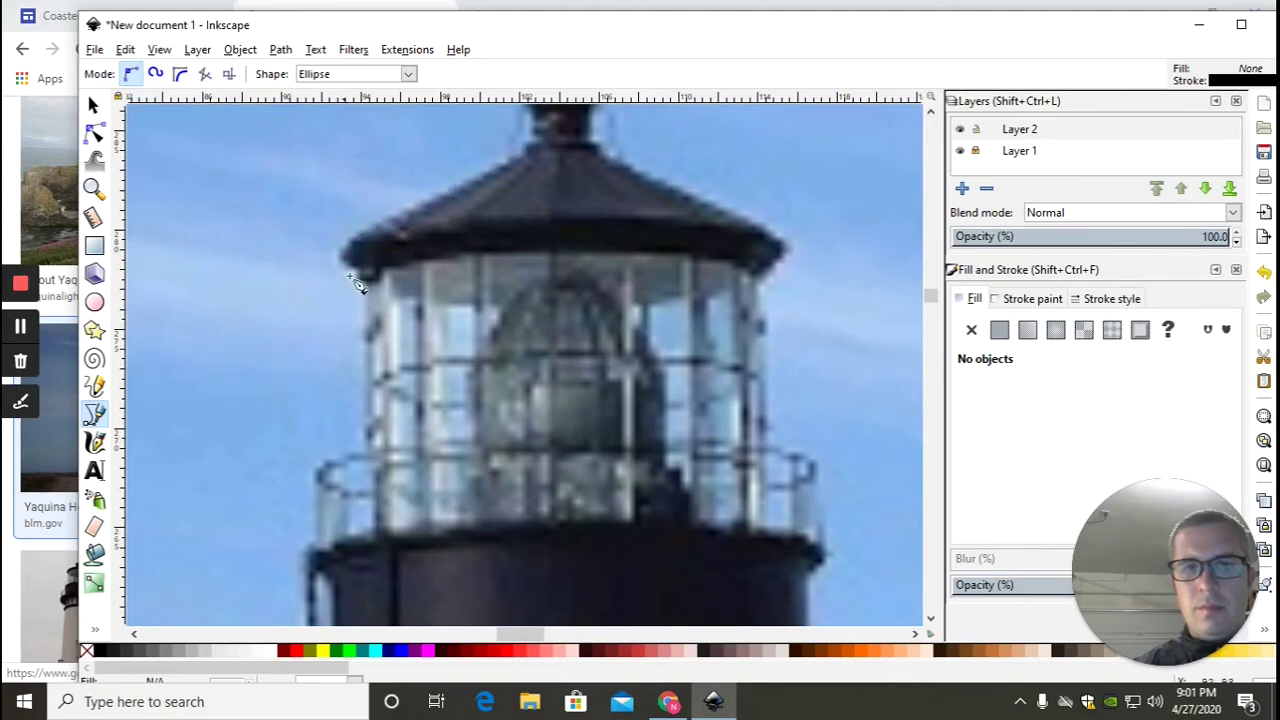
pyautogui.click(525, 157)
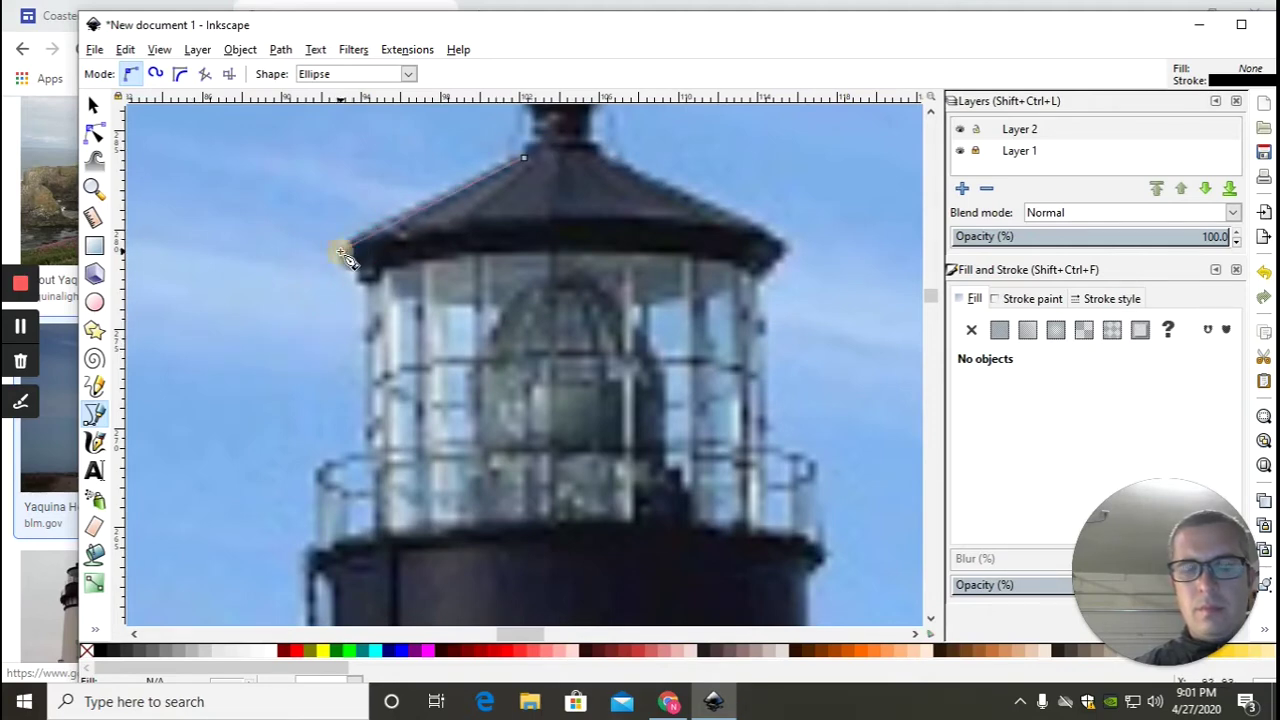
pyautogui.click(341, 250)
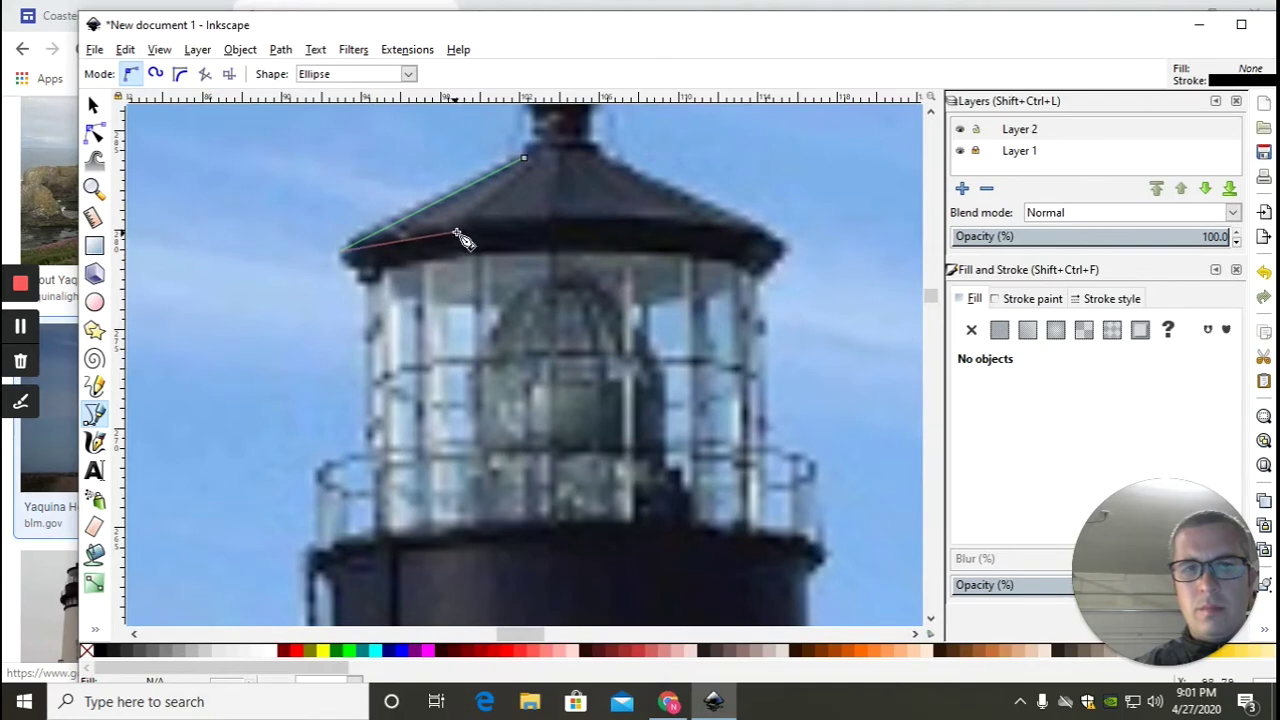
pyautogui.click(456, 232)
pyautogui.moveTo(589, 231); pyautogui.dragTo(781, 256)
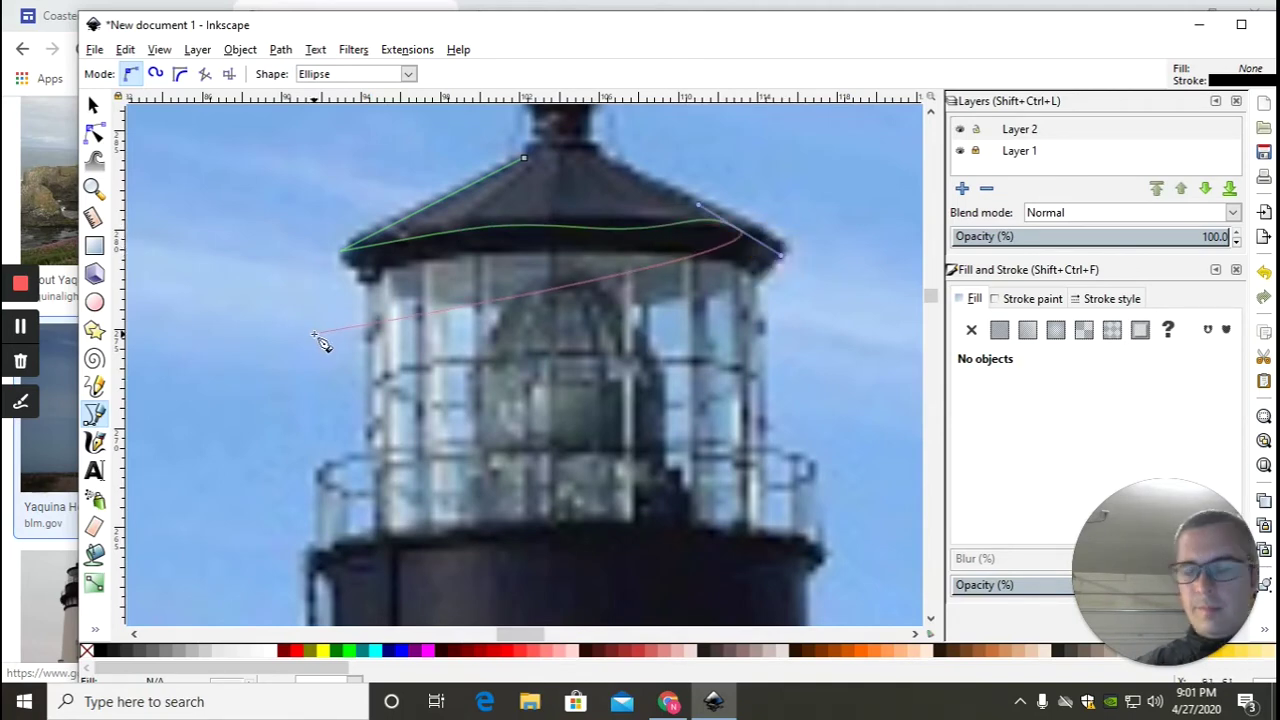
pyautogui.press('Return')
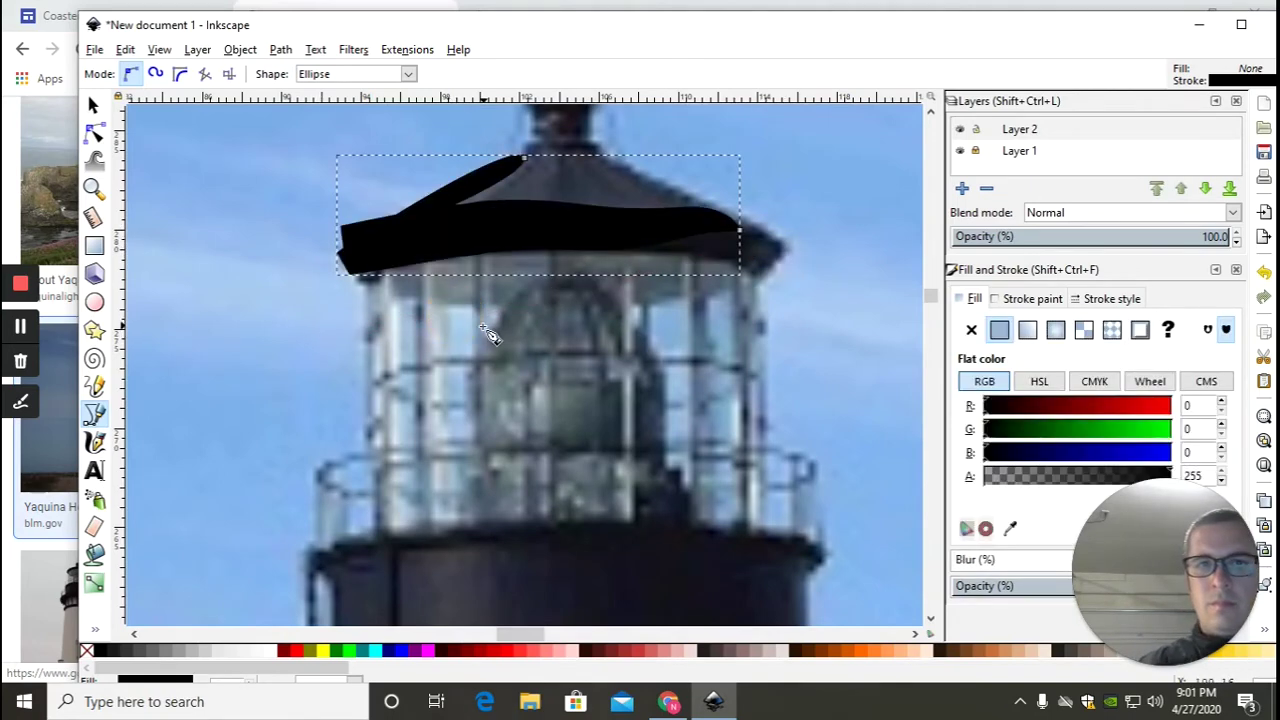
pyautogui.hotkey('ctrl', 'z')
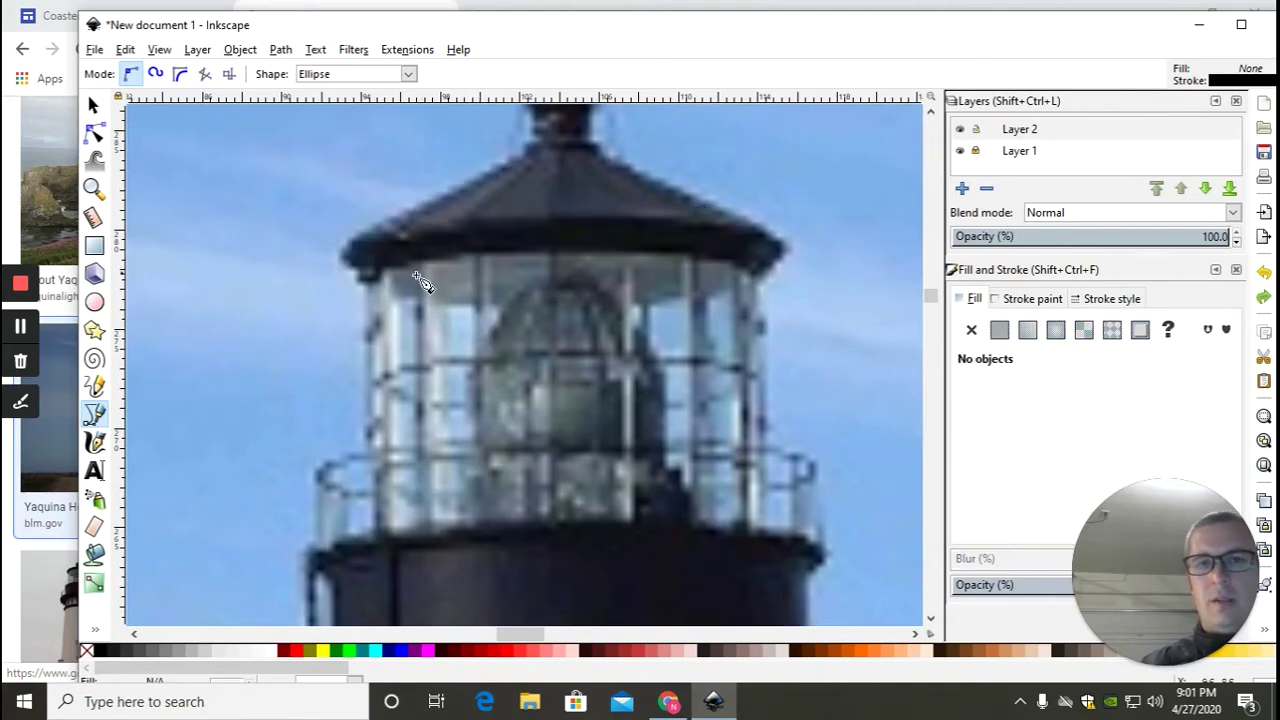
# Trace the lantern roof from its peak to the left eave and along the curved lower edge to the right eave
pyautogui.click(528, 152)
pyautogui.moveTo(371, 214); pyautogui.dragTo(343, 256)
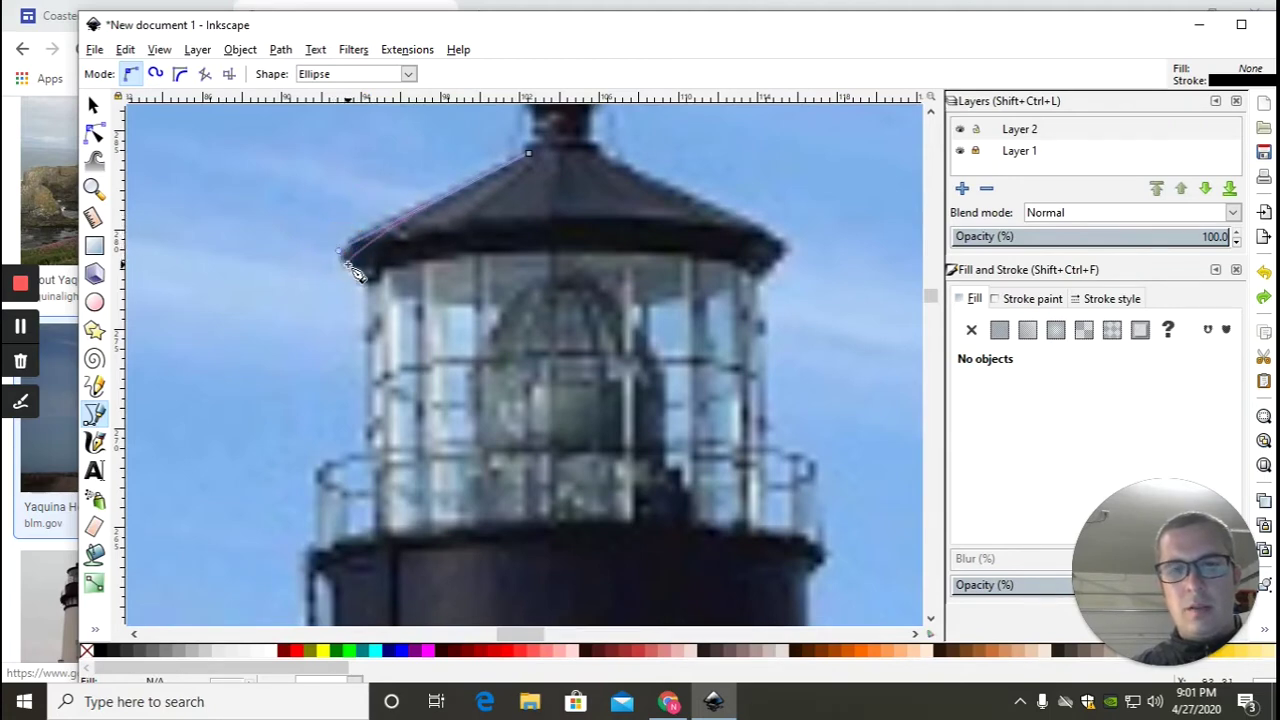
pyautogui.click(339, 251)
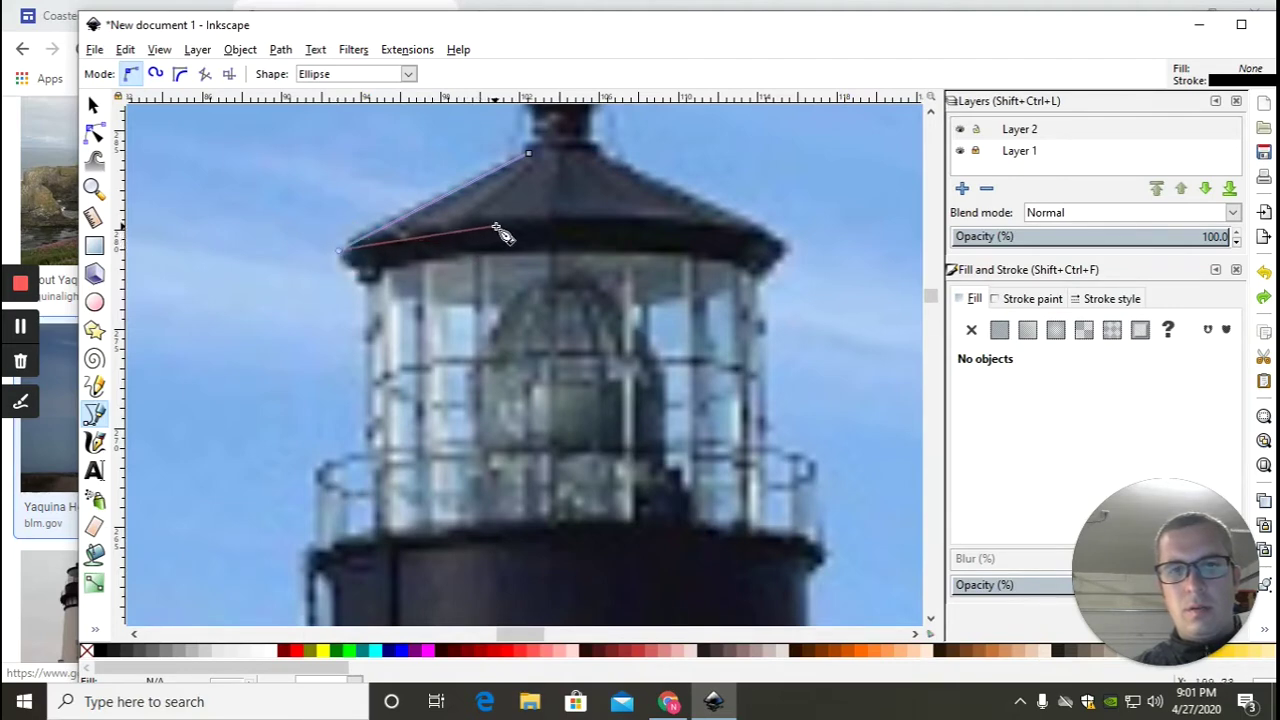
pyautogui.moveTo(553, 222); pyautogui.dragTo(638, 221)
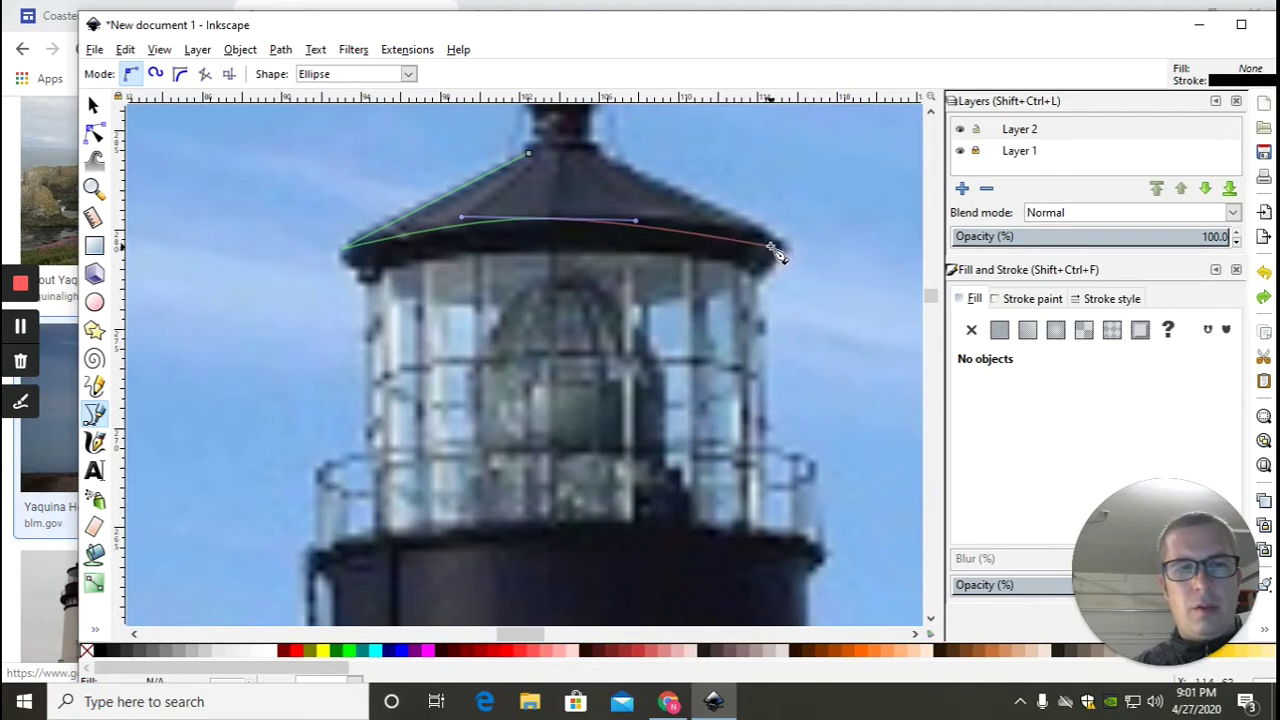
pyautogui.moveTo(758, 230); pyautogui.dragTo(788, 243)
pyautogui.press('Return')
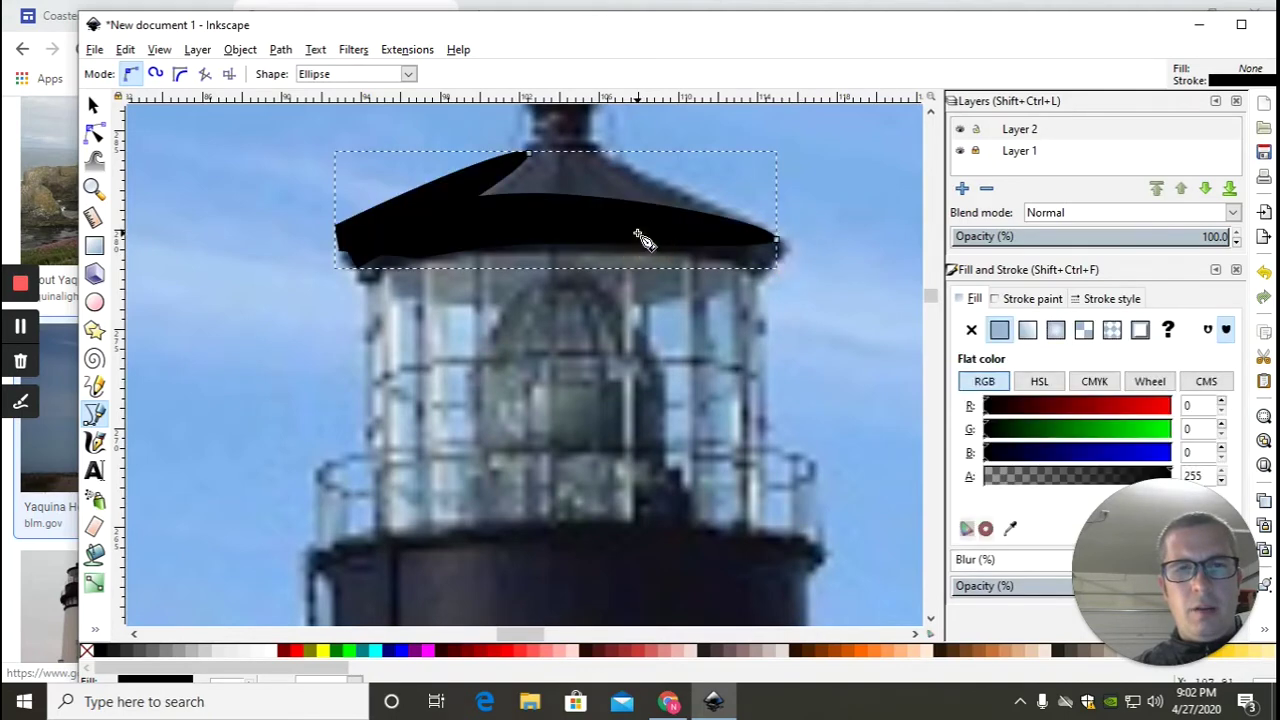
# Edit the roof path's nodes and lengthen the middle node's right handle to reshape the lower curve
pyautogui.click(94, 132)
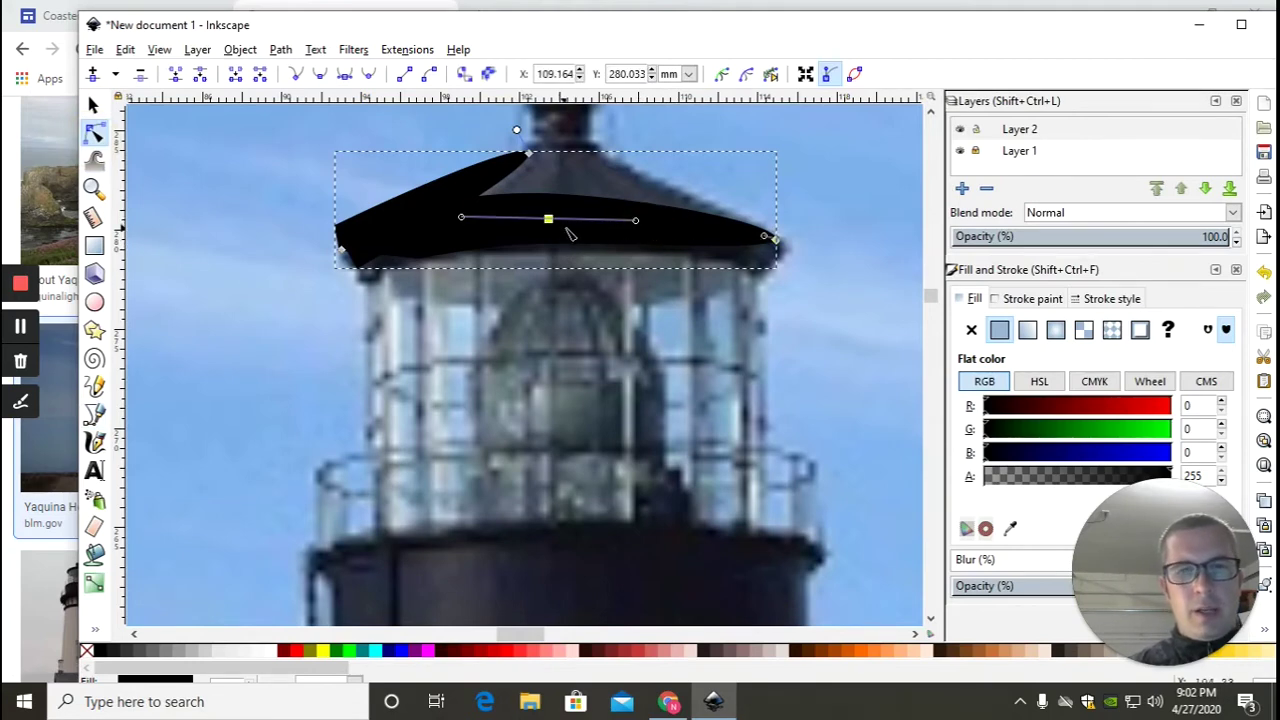
pyautogui.click(703, 233)
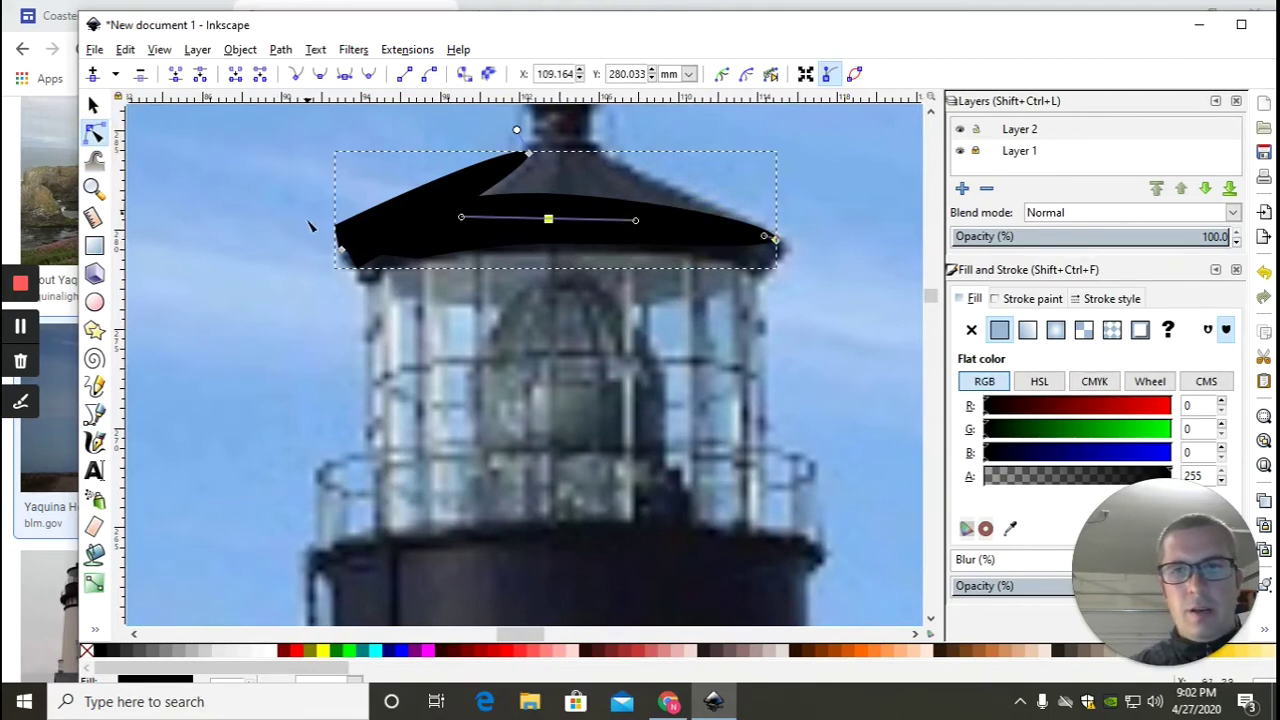
pyautogui.click(689, 232)
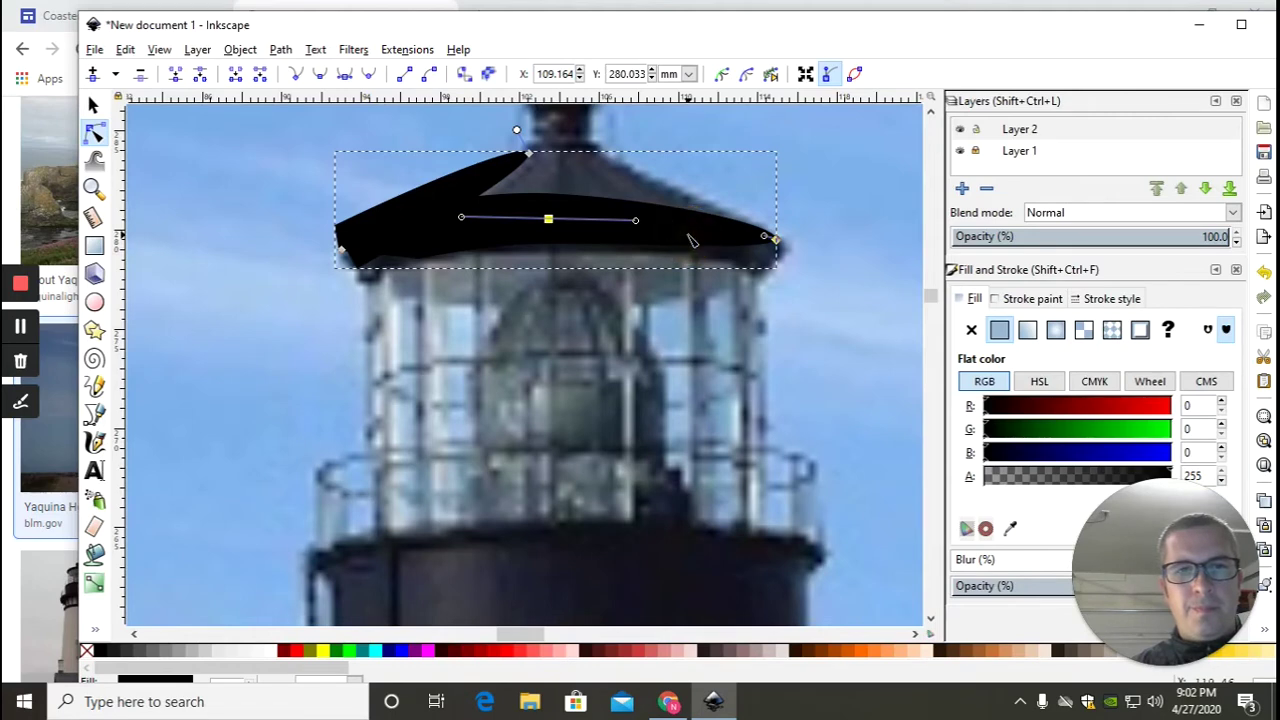
pyautogui.click(690, 228)
pyautogui.click(690, 228)
pyautogui.moveTo(635, 220); pyautogui.dragTo(679, 221)
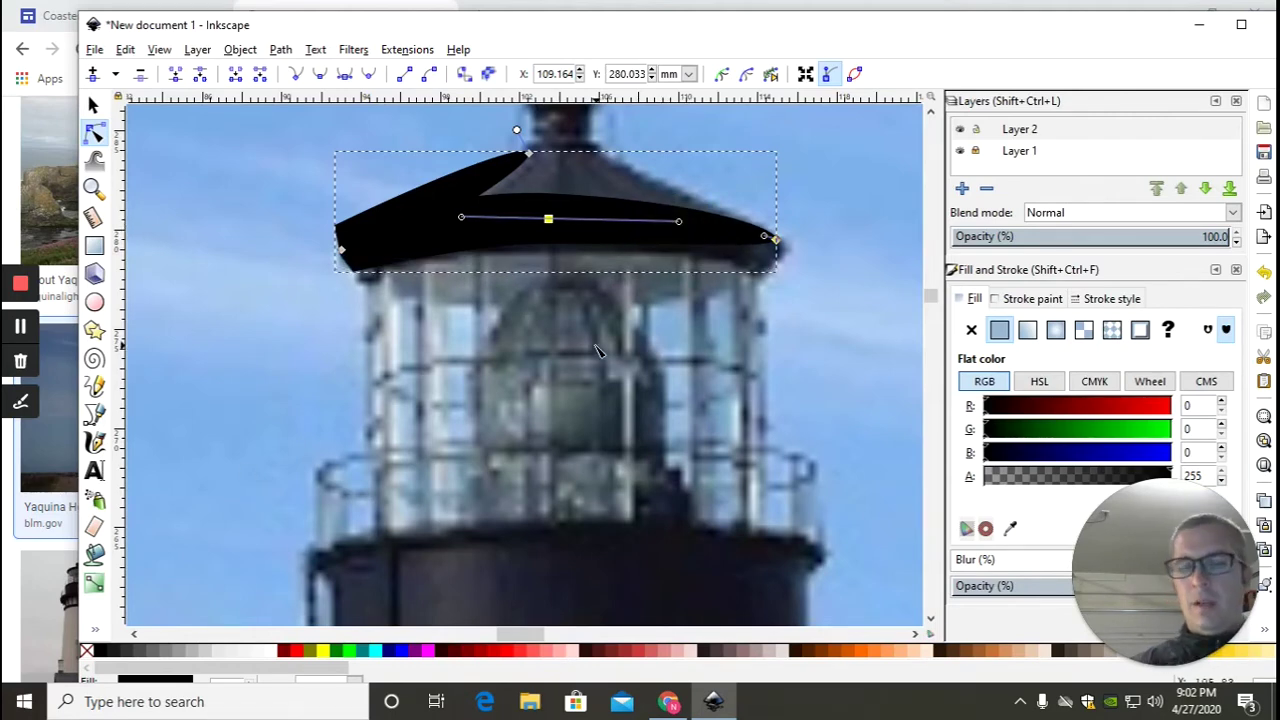
# Undo the roof path edits, delete the remaining black ellipse stroke, and return to the Bezier pen tool
pyautogui.hotkey('ctrl', 'z')
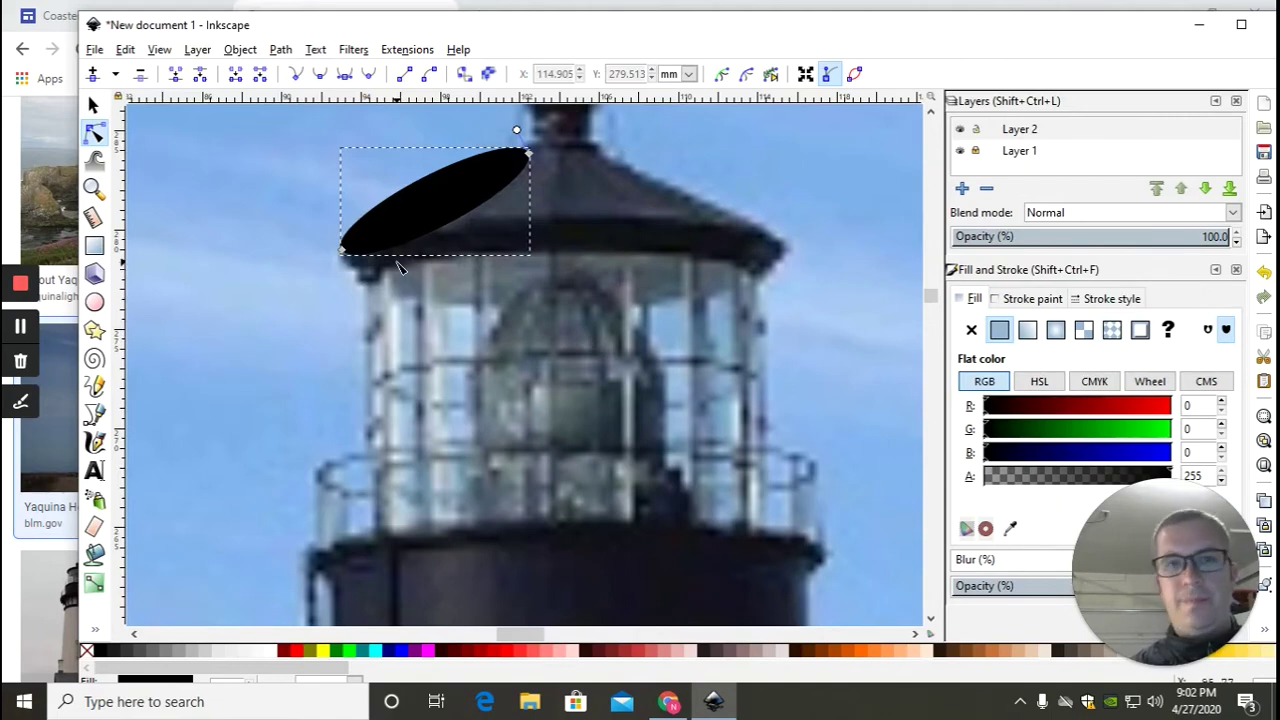
pyautogui.click(473, 205)
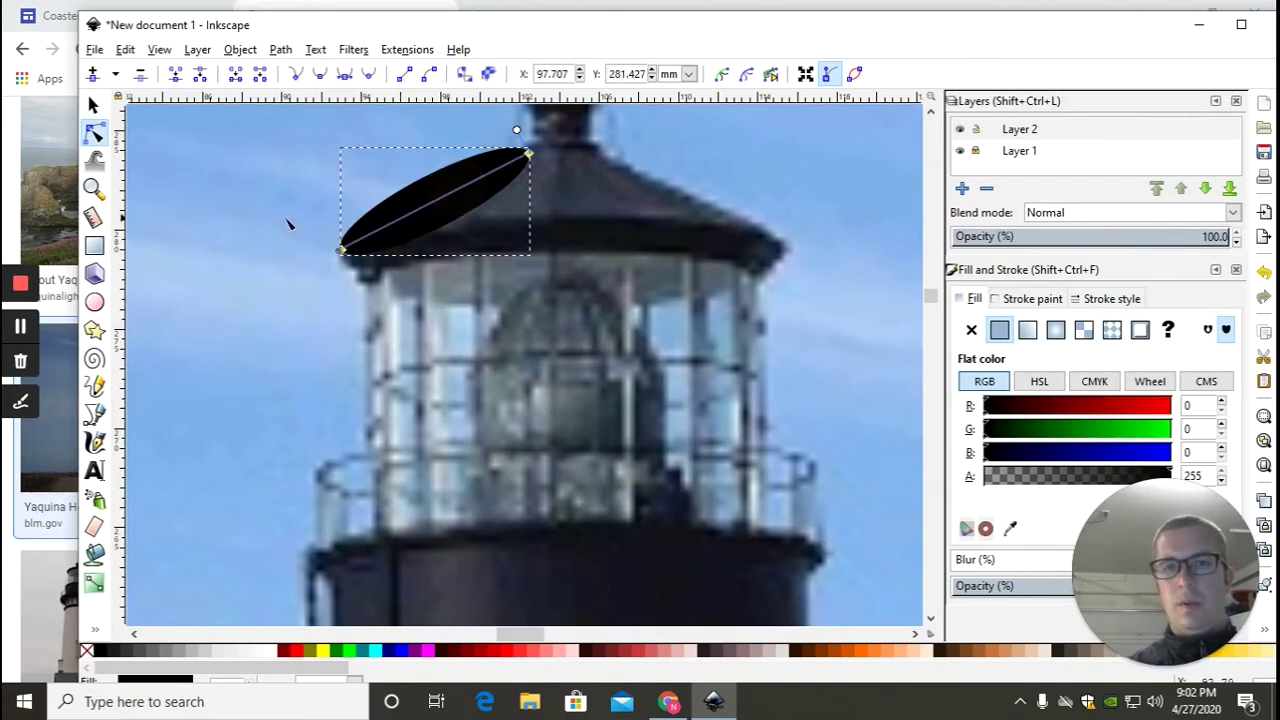
pyautogui.click(93, 105)
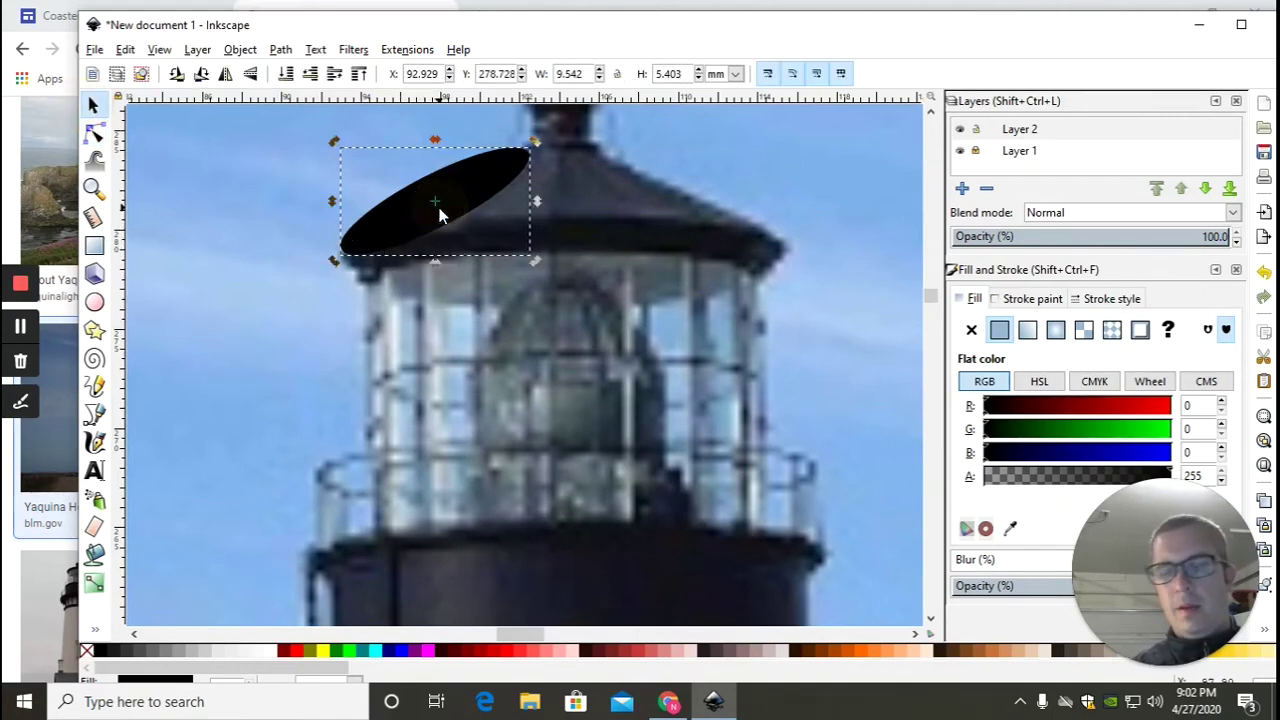
pyautogui.press('Delete')
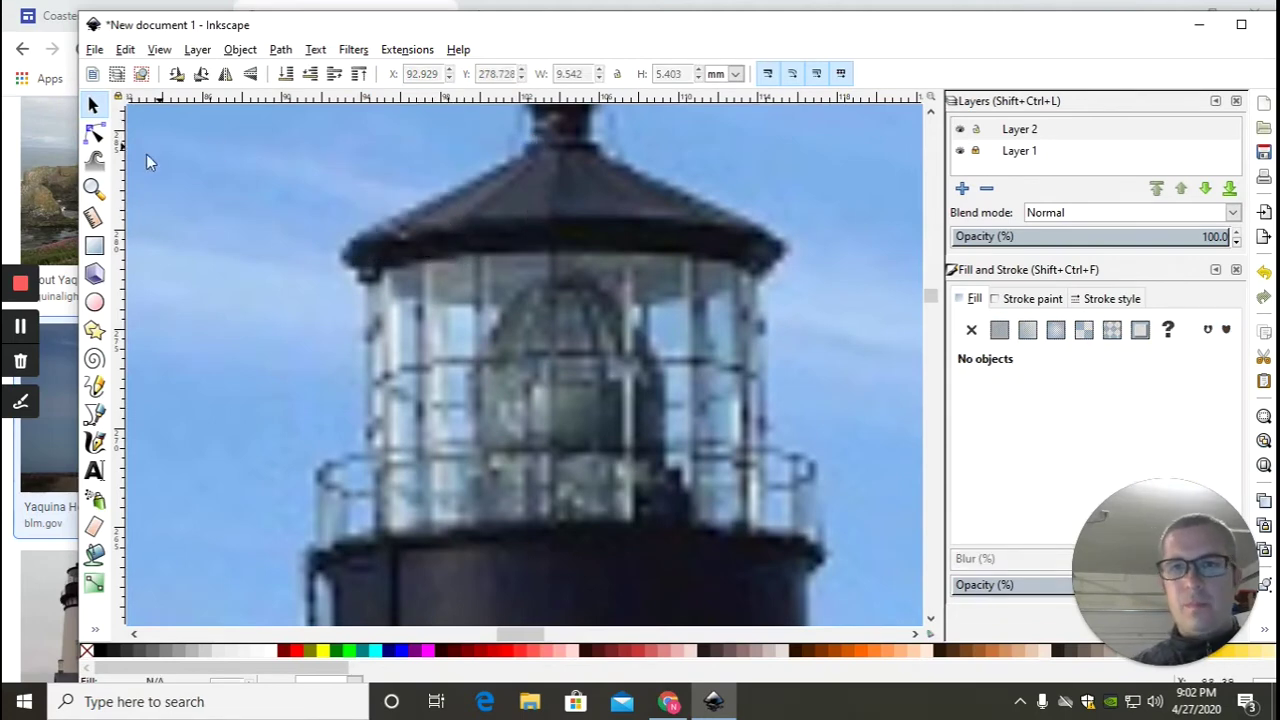
pyautogui.click(94, 413)
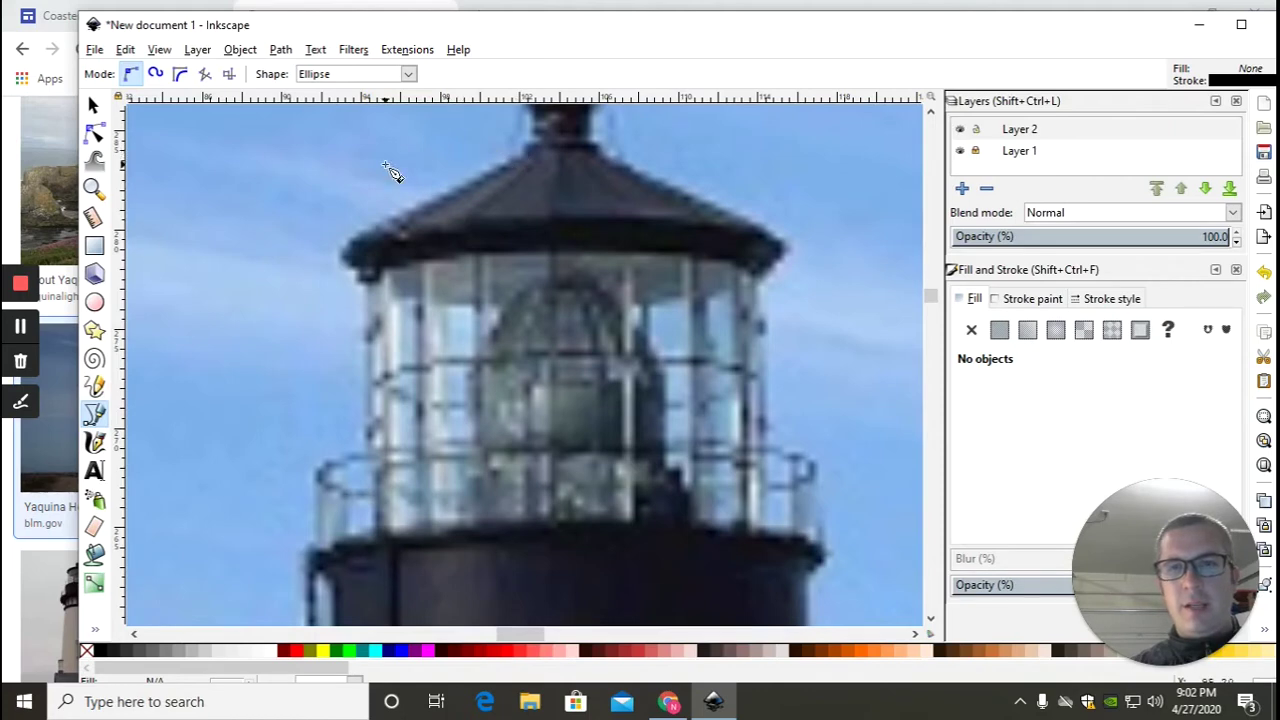
# Try to trace the lantern roof's left slope and curved lower edge again with the Ellipse-shaped Bezier pen
pyautogui.click(340, 75)
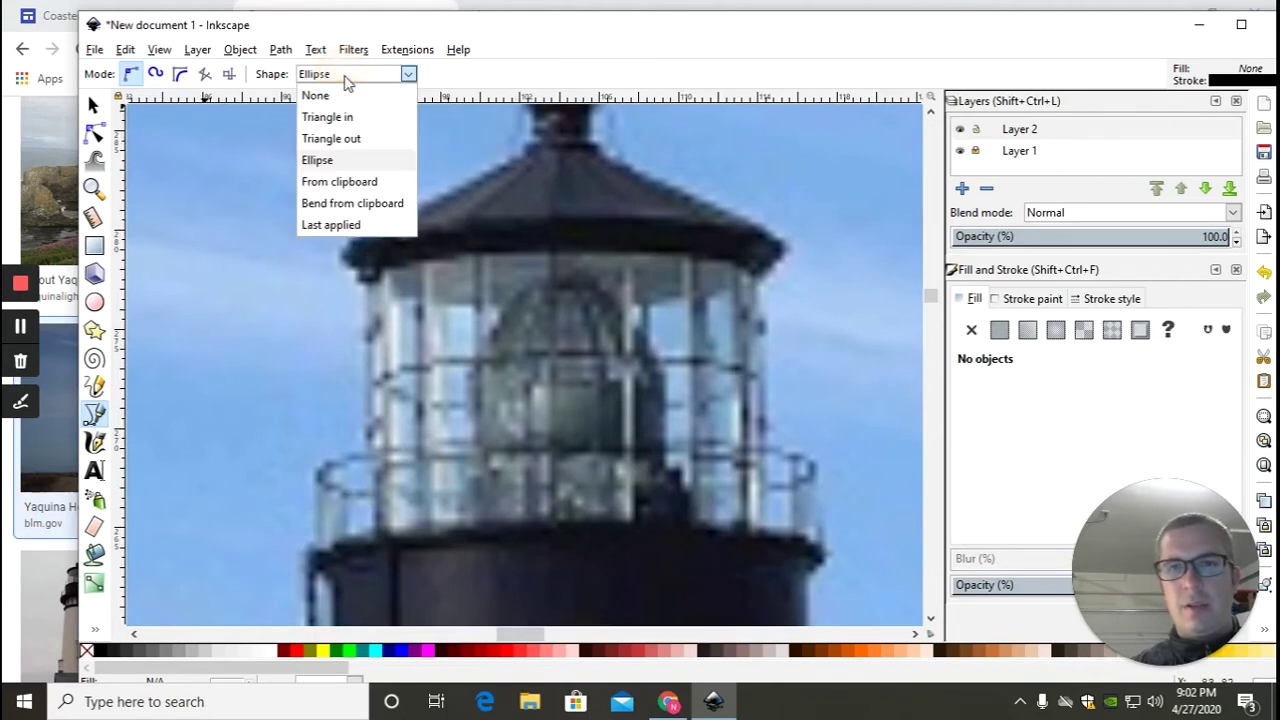
pyautogui.click(340, 75)
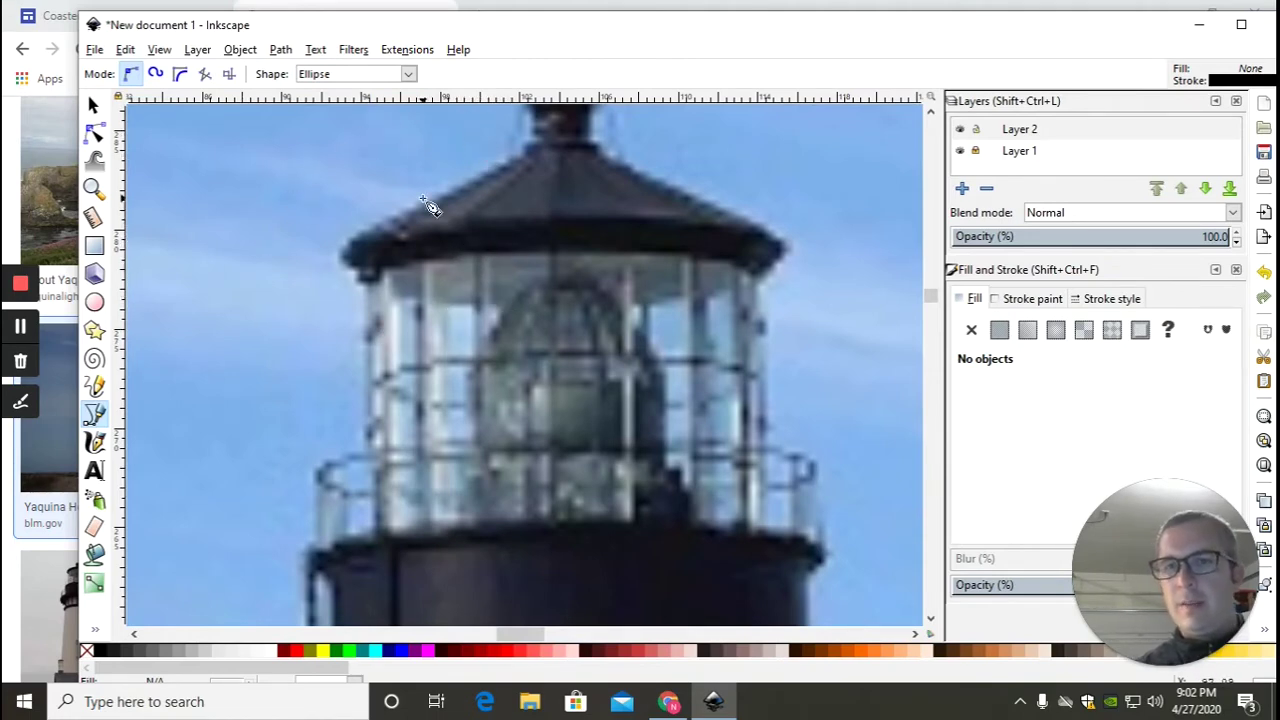
pyautogui.click(528, 151)
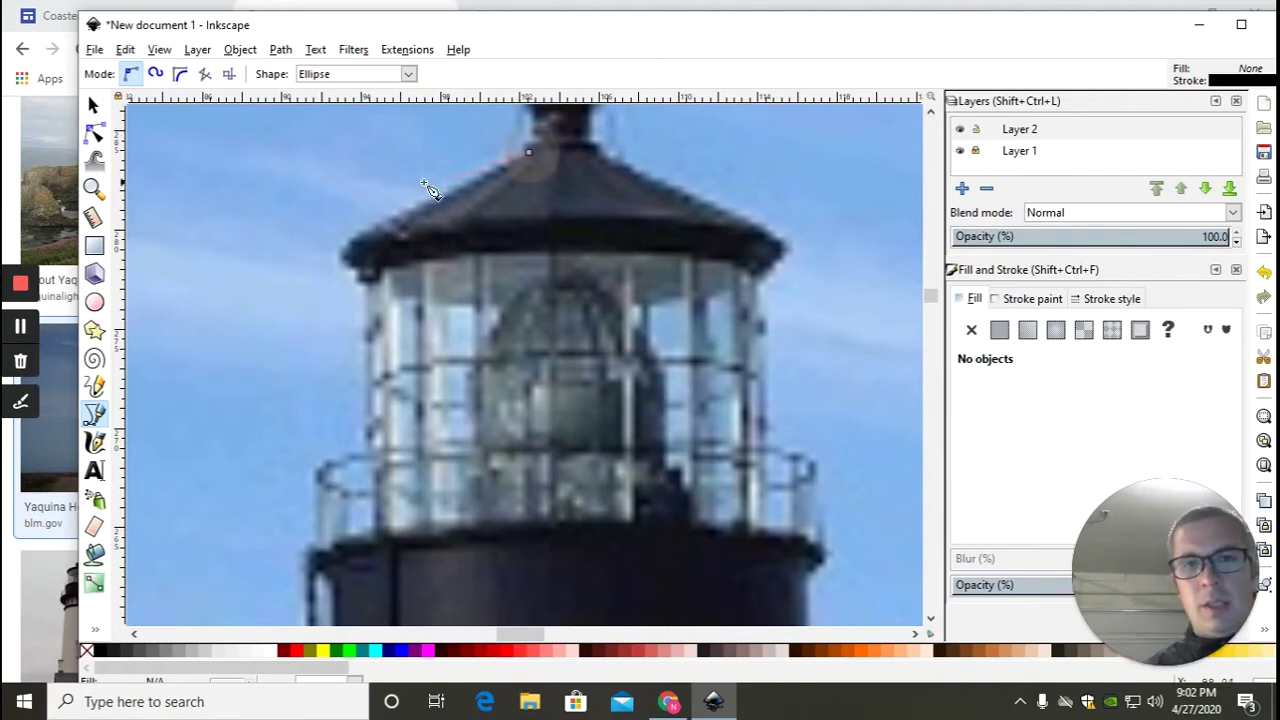
pyautogui.click(340, 251)
pyautogui.click(570, 222)
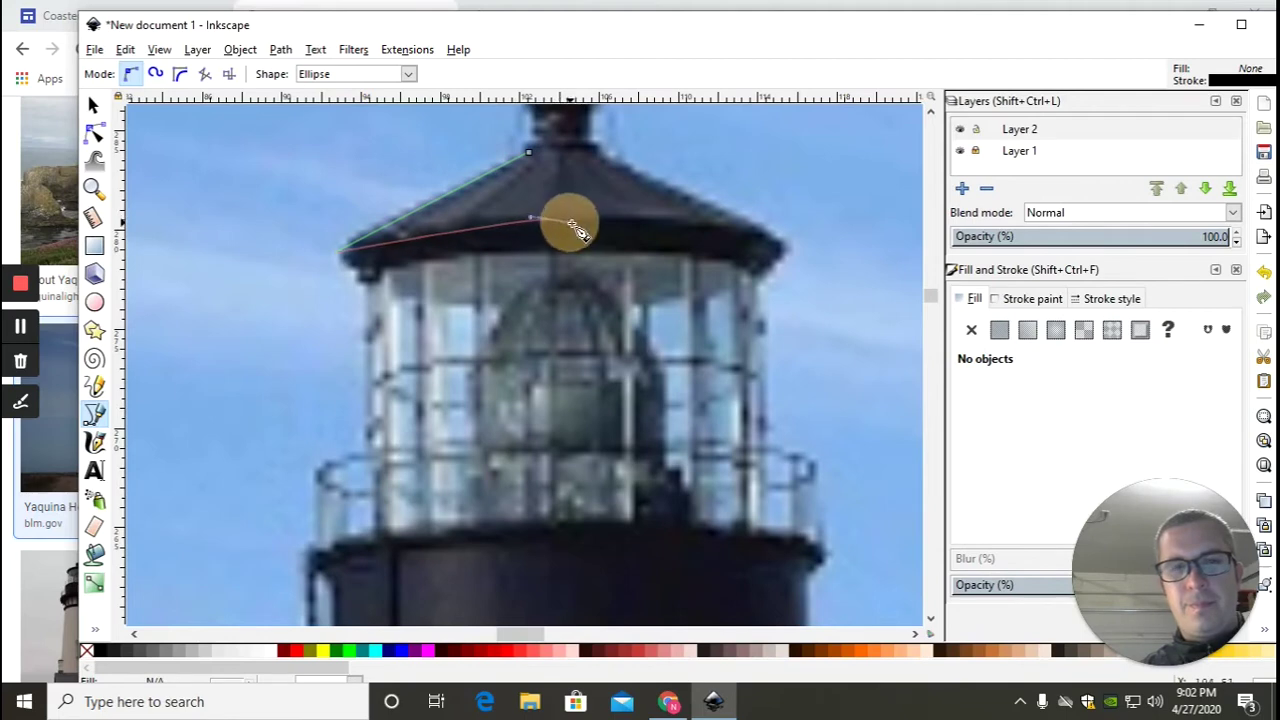
pyautogui.moveTo(572, 224); pyautogui.dragTo(617, 223)
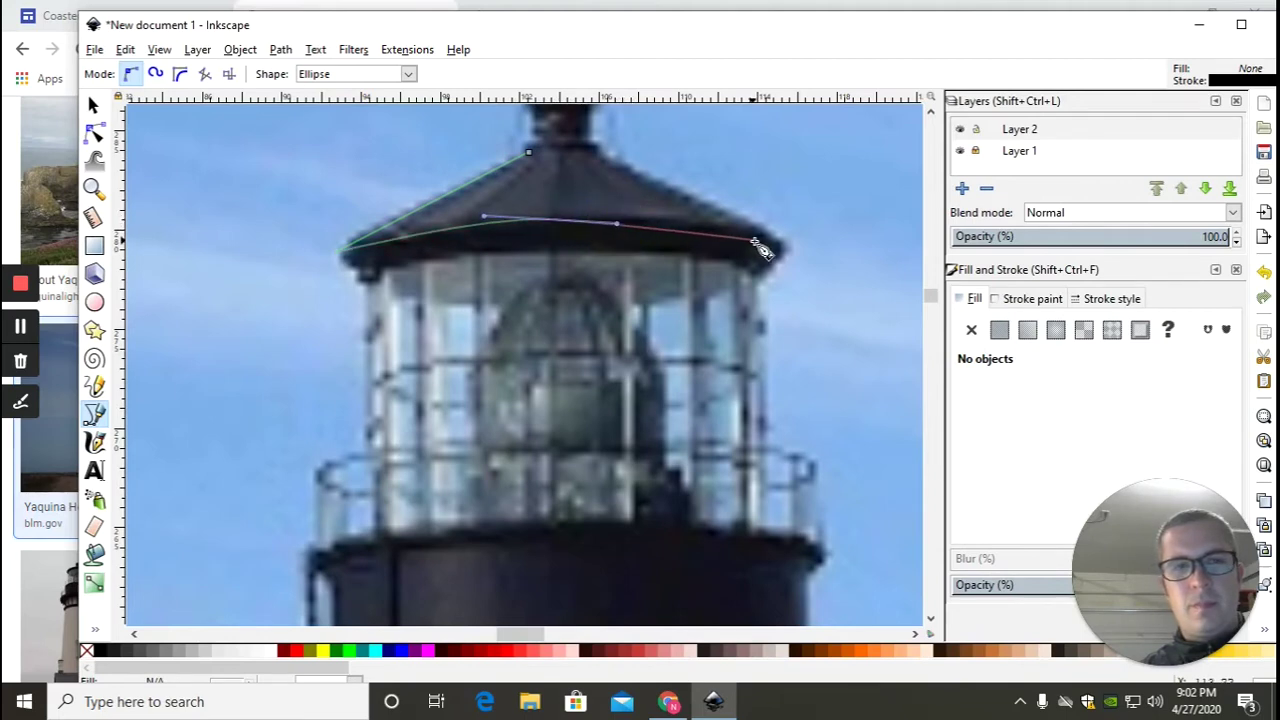
pyautogui.moveTo(706, 234)
pyautogui.mouseDown()
pyautogui.moveTo(737, 254)
pyautogui.moveTo(777, 255)
pyautogui.moveTo(750, 243)
pyautogui.mouseUp()
pyautogui.press('Return')
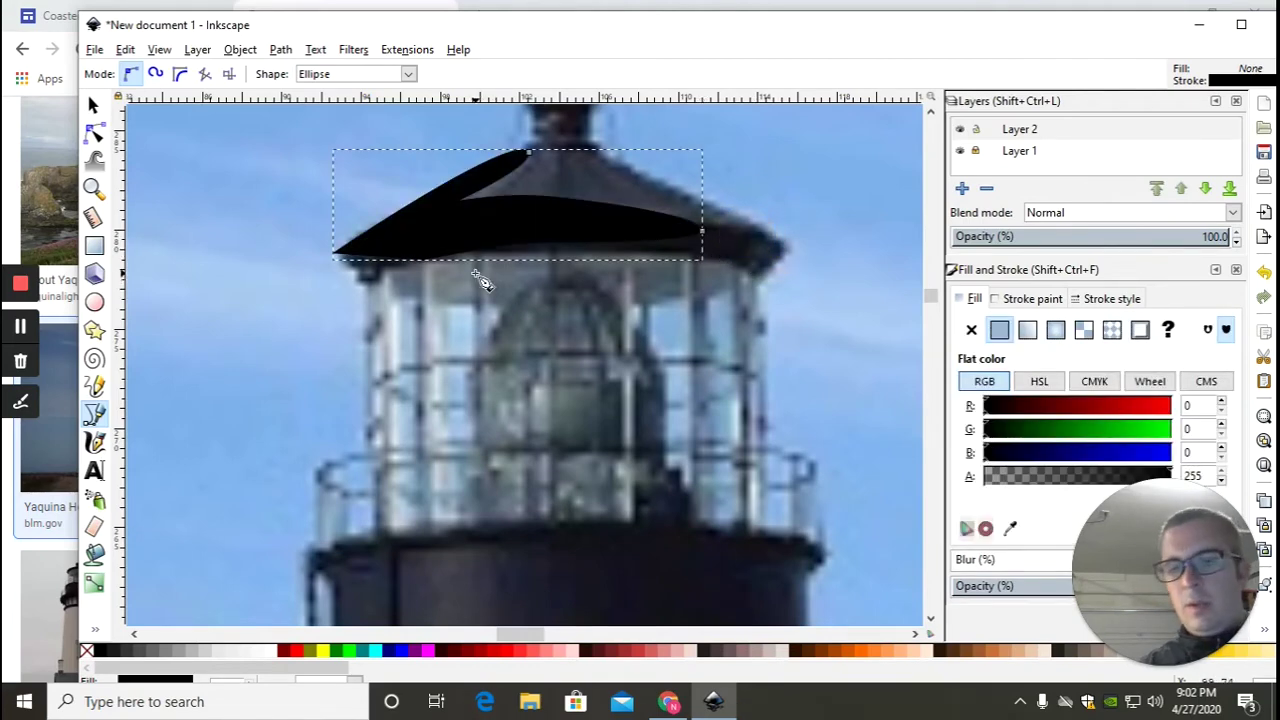
pyautogui.hotkey('ctrl', 'z')
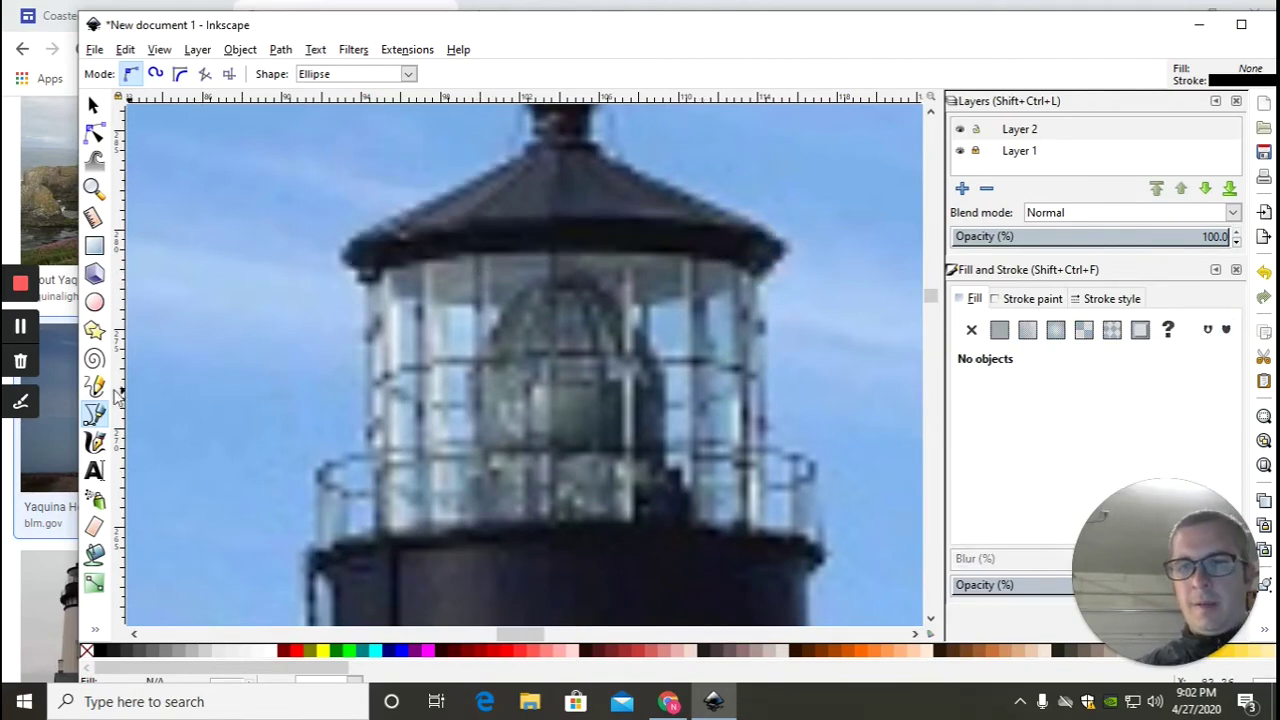
# Outline the whole lantern roof, from peak to both eaves and along the lower edge, with freehand Calligraphy strokes
pyautogui.click(94, 443)
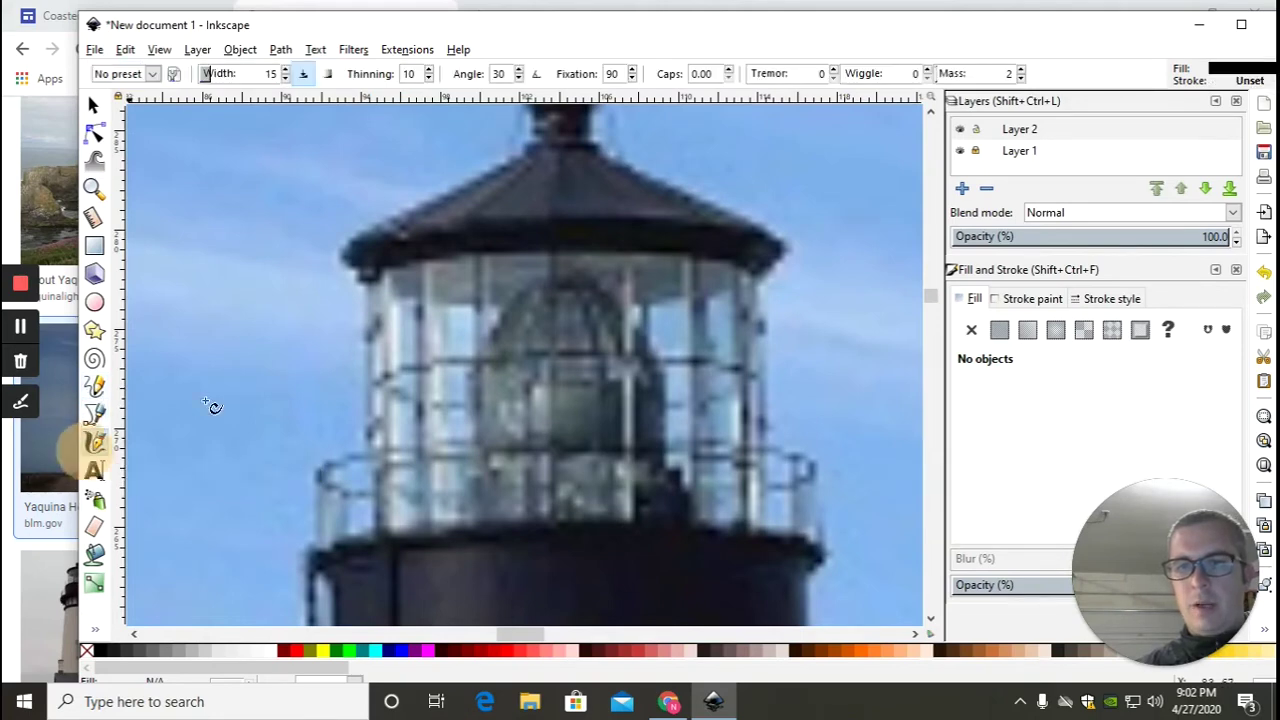
pyautogui.moveTo(524, 152)
pyautogui.mouseDown()
pyautogui.moveTo(354, 240)
pyautogui.moveTo(352, 262)
pyautogui.mouseUp()
pyautogui.hotkey('ctrl', 'z')
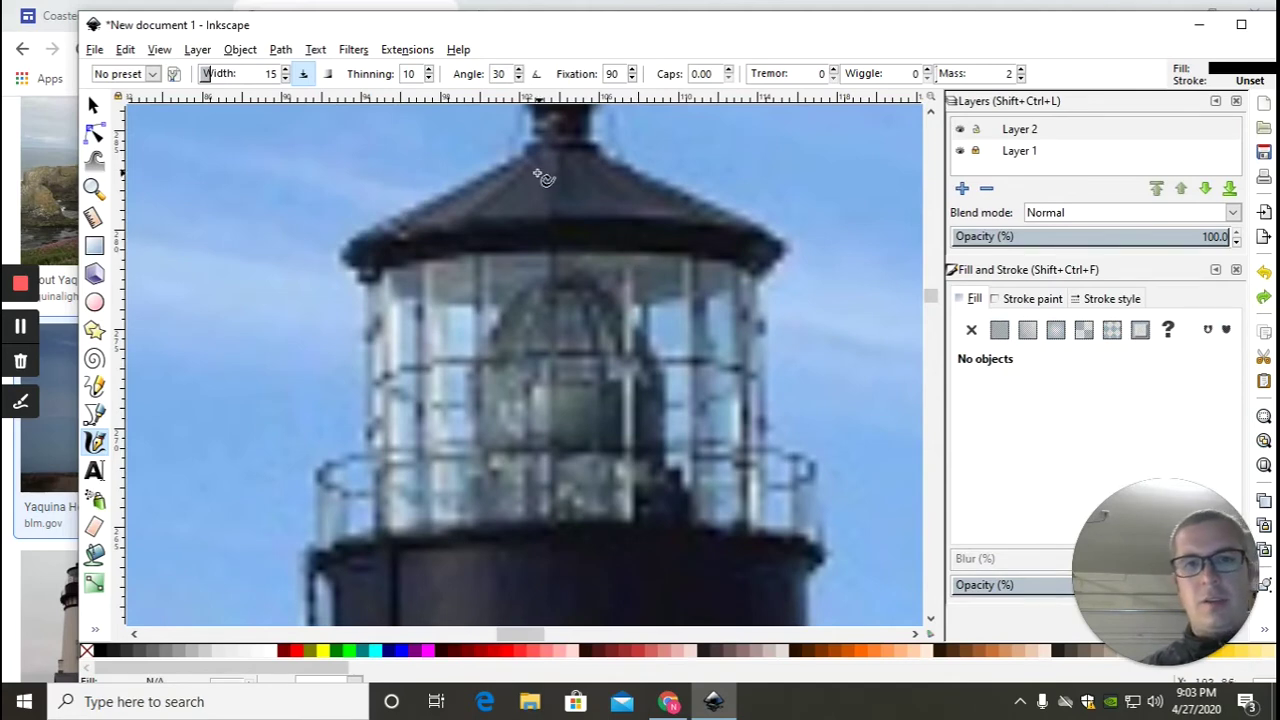
pyautogui.moveTo(521, 156)
pyautogui.mouseDown()
pyautogui.moveTo(354, 237)
pyautogui.moveTo(350, 272)
pyautogui.moveTo(491, 256)
pyautogui.moveTo(680, 260)
pyautogui.moveTo(760, 278)
pyautogui.moveTo(776, 266)
pyautogui.moveTo(781, 245)
pyautogui.moveTo(758, 229)
pyautogui.moveTo(590, 134)
pyautogui.moveTo(551, 131)
pyautogui.mouseUp()
pyautogui.moveTo(540, 145); pyautogui.dragTo(487, 176)
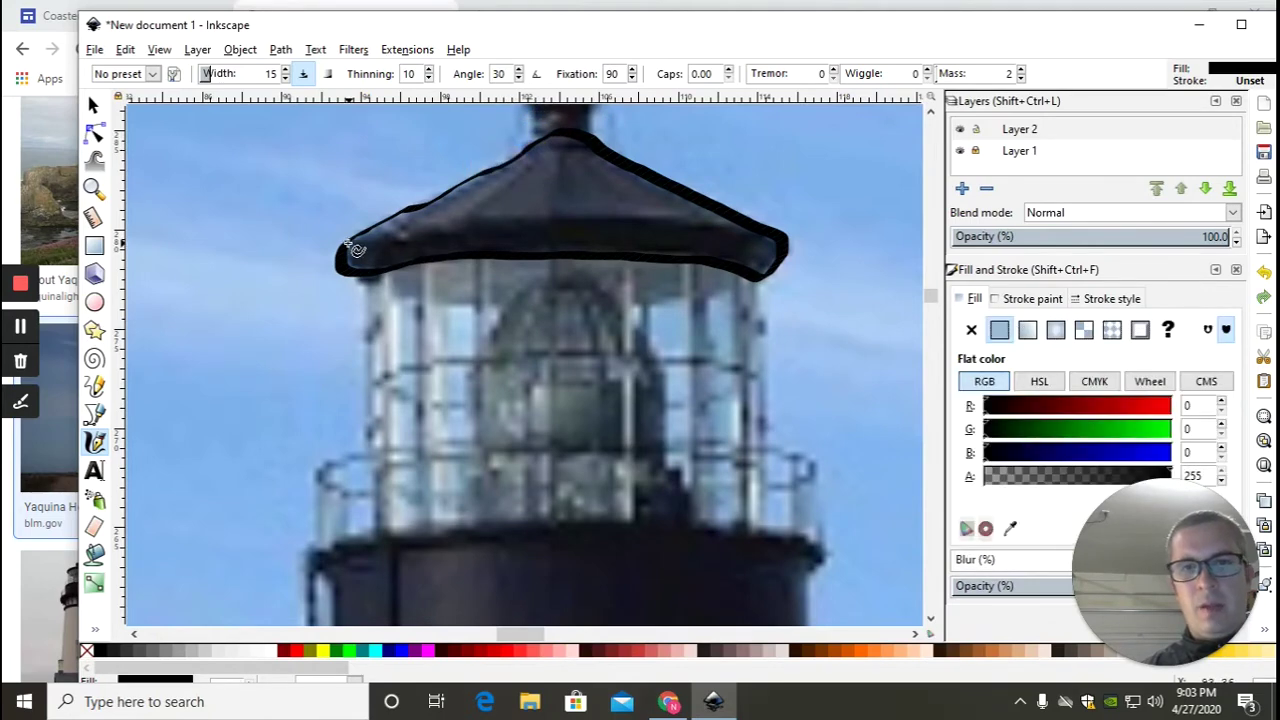
# Draw the curved upper edge of the eave band and three ribs running from the roof peak down to it
pyautogui.moveTo(352, 256)
pyautogui.mouseDown()
pyautogui.moveTo(377, 234)
pyautogui.moveTo(443, 223)
pyautogui.moveTo(782, 244)
pyautogui.mouseUp()
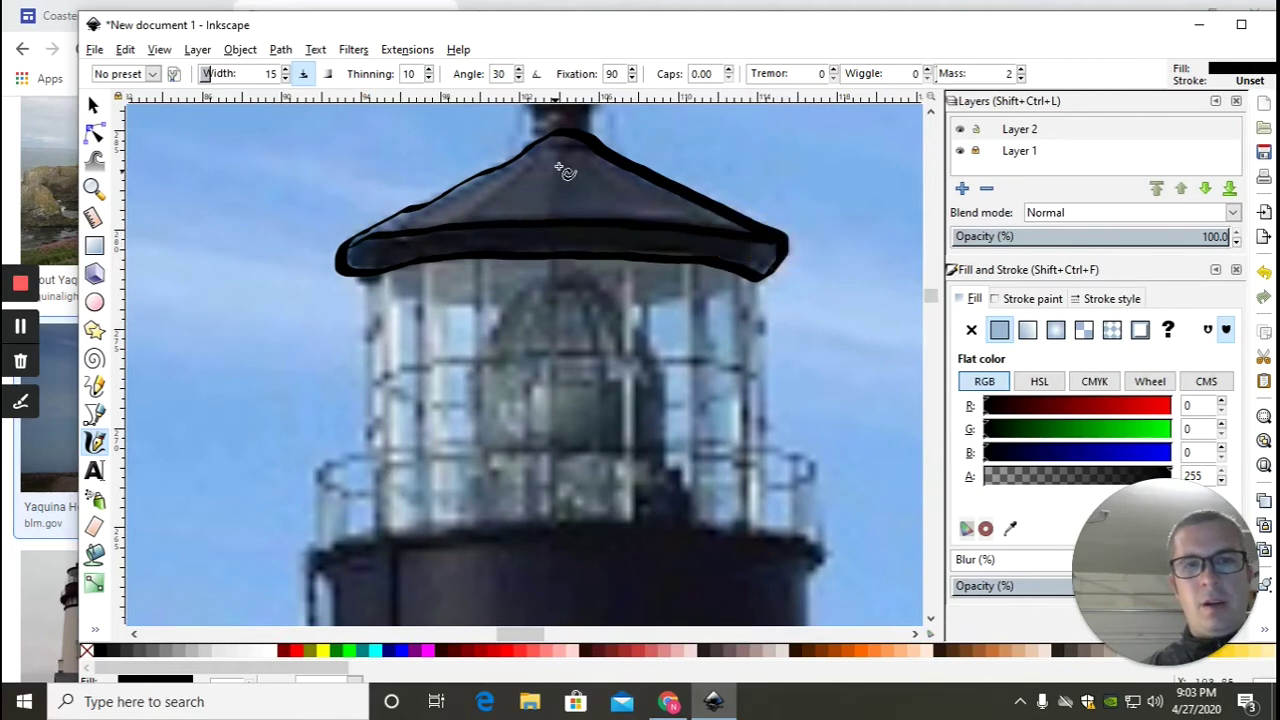
pyautogui.moveTo(566, 150)
pyautogui.mouseDown()
pyautogui.moveTo(566, 228)
pyautogui.moveTo(551, 154)
pyautogui.moveTo(490, 212)
pyautogui.moveTo(455, 218)
pyautogui.mouseUp()
pyautogui.moveTo(568, 143)
pyautogui.mouseDown()
pyautogui.moveTo(589, 143)
pyautogui.moveTo(675, 223)
pyautogui.mouseUp()
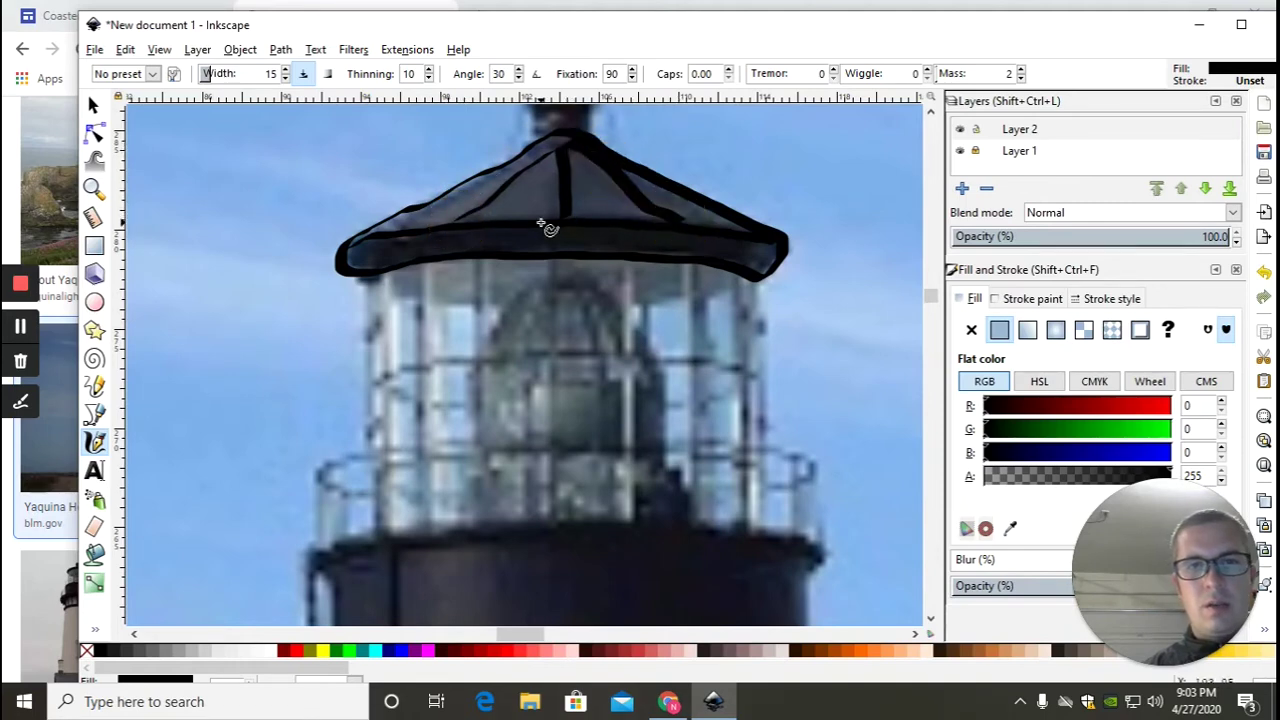
# Trace the roof finial's neck and ball and the lightning rod above it with Calligraphy strokes
pyautogui.scroll(5, 550, 233)
pyautogui.moveTo(536, 376)
pyautogui.mouseDown()
pyautogui.moveTo(517, 314)
pyautogui.moveTo(574, 286)
pyautogui.moveTo(597, 326)
pyautogui.moveTo(586, 343)
pyautogui.moveTo(526, 327)
pyautogui.moveTo(578, 288)
pyautogui.moveTo(560, 269)
pyautogui.moveTo(558, 166)
pyautogui.mouseUp()
pyautogui.press('-')
pyautogui.press('-')
pyautogui.press('-')
pyautogui.press('-')
pyautogui.press('-')
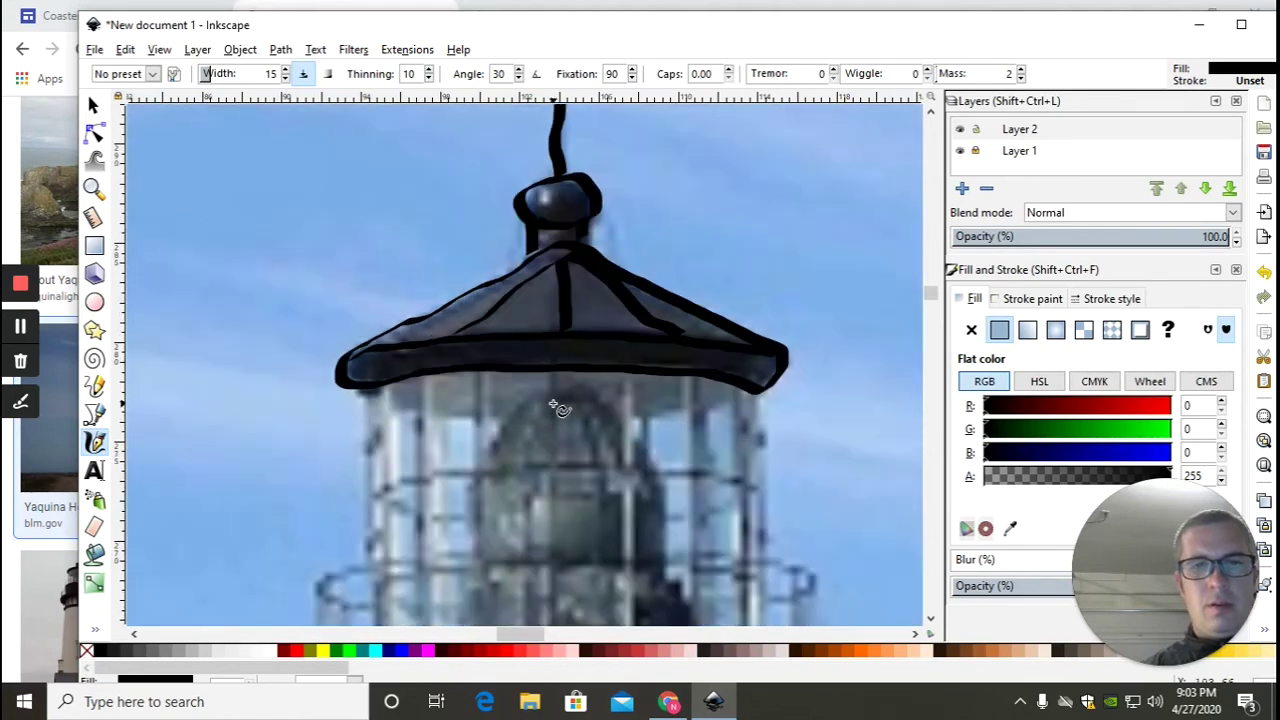
pyautogui.scroll(3, 548, 516)
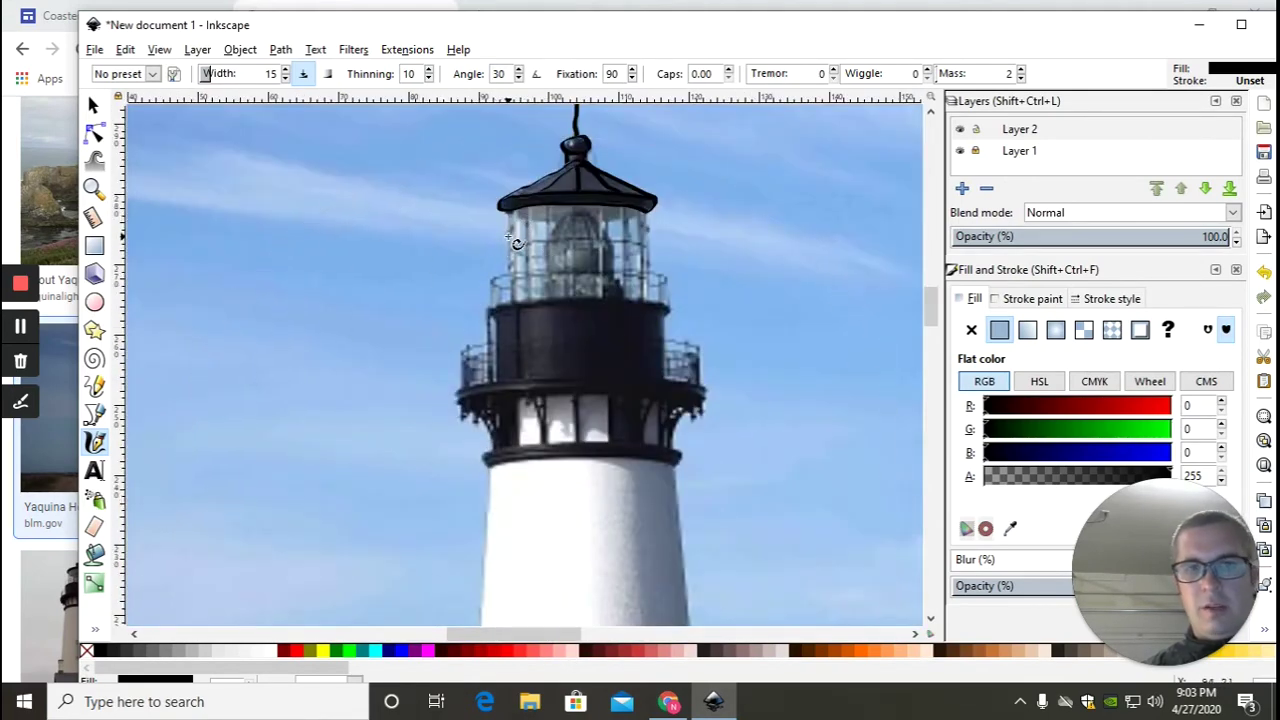
pyautogui.scroll(2, 516, 243)
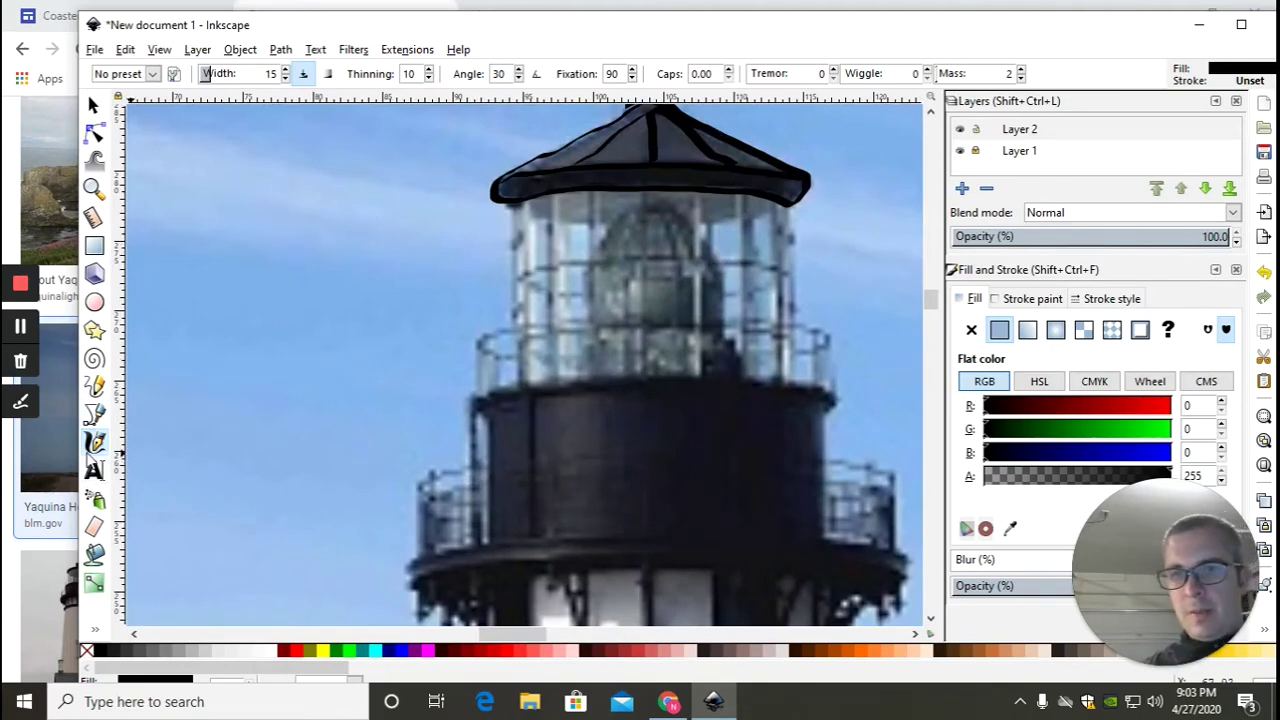
pyautogui.click(94, 413)
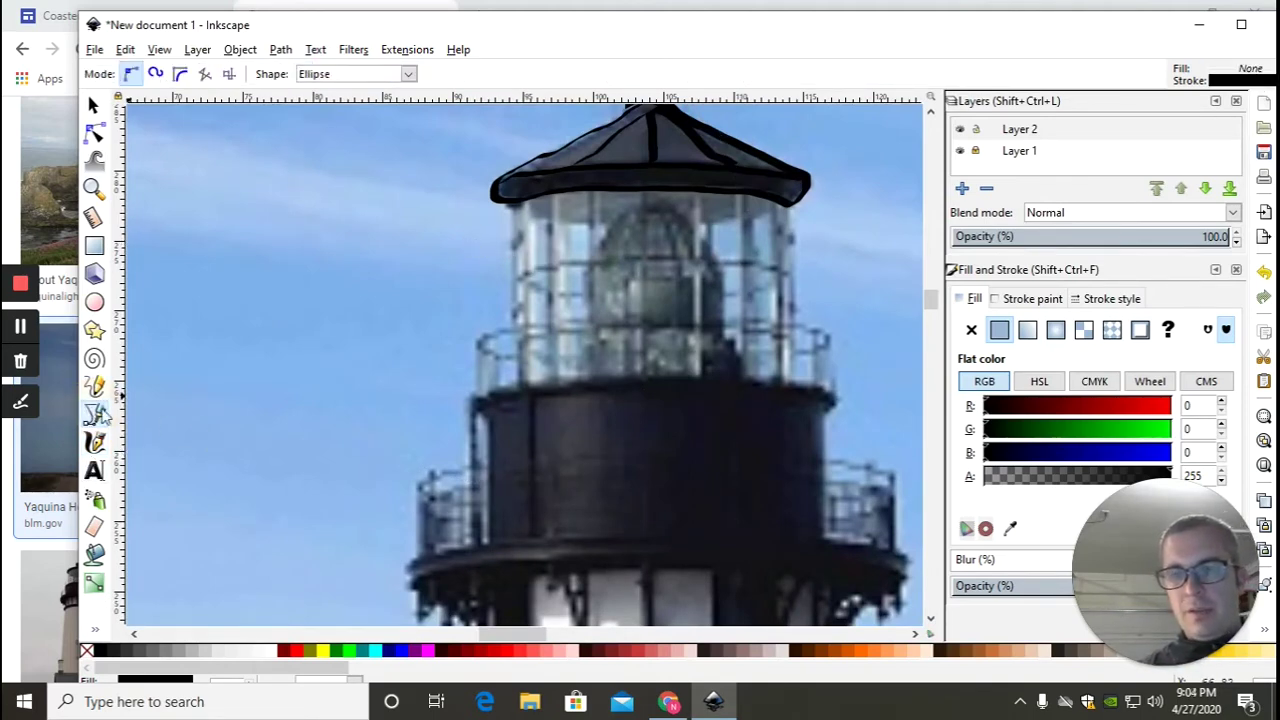
pyautogui.press('Escape')
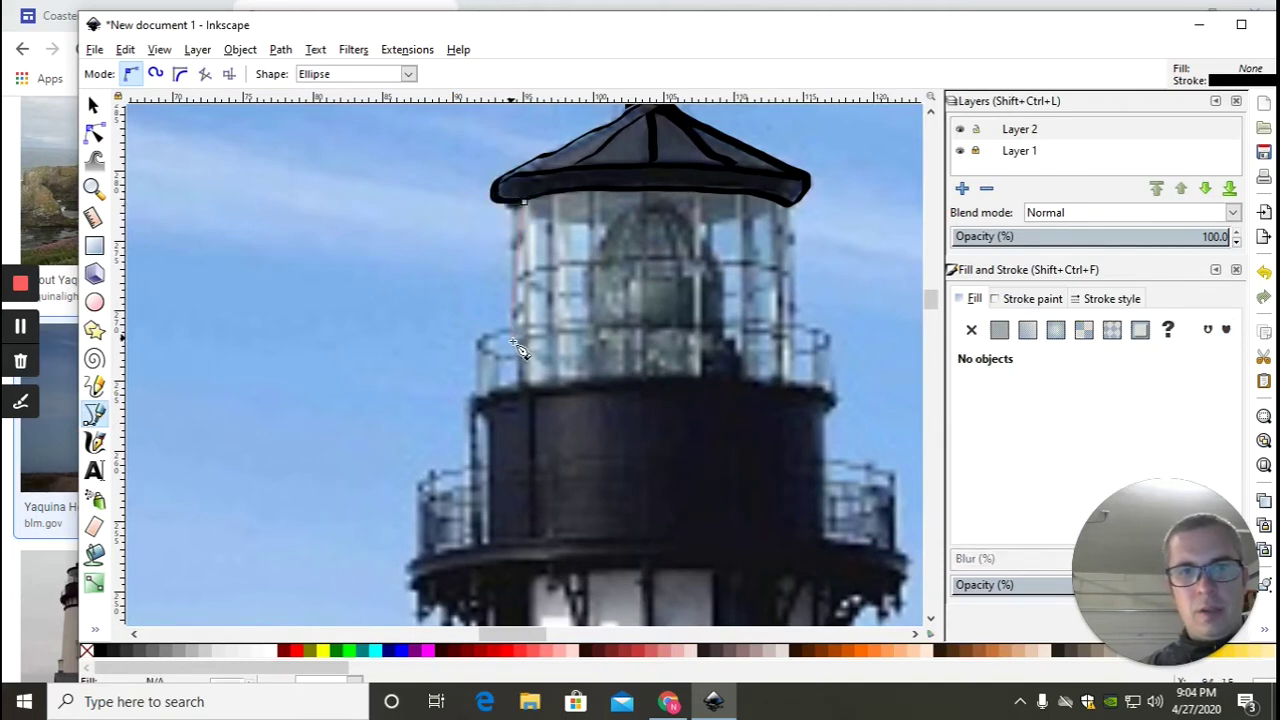
pyautogui.rightClick(518, 230)
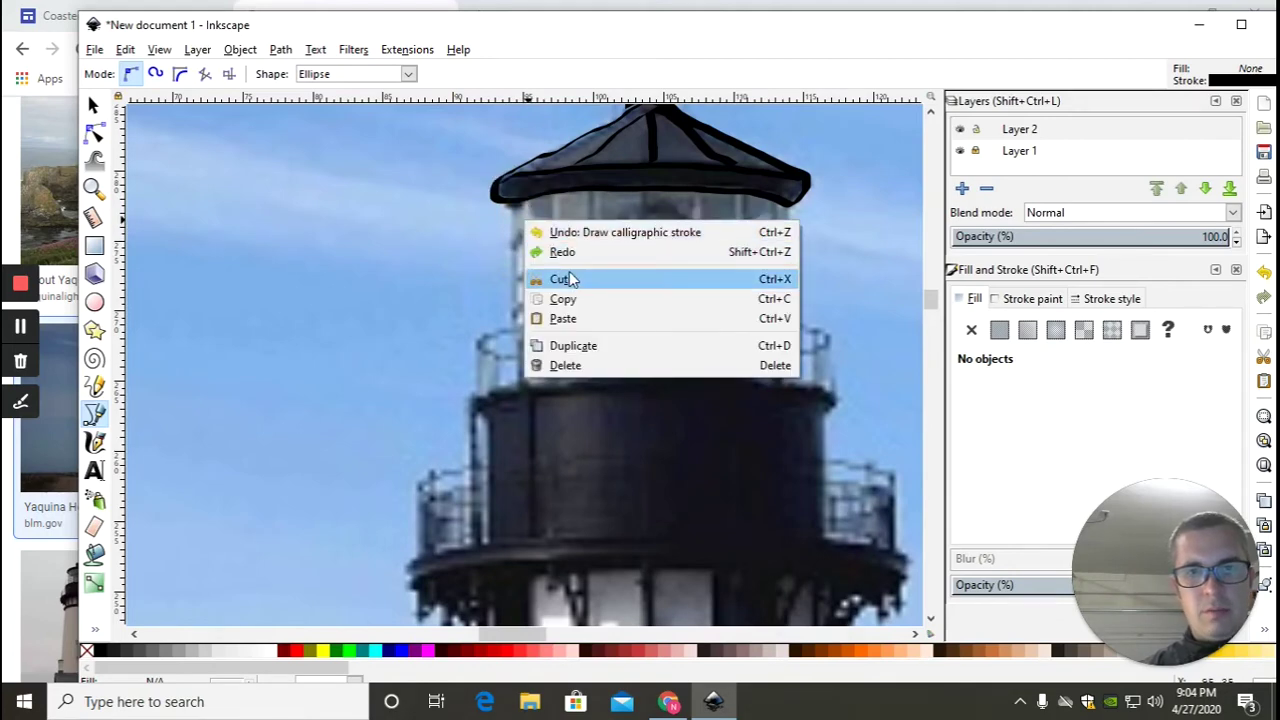
pyautogui.click(520, 232)
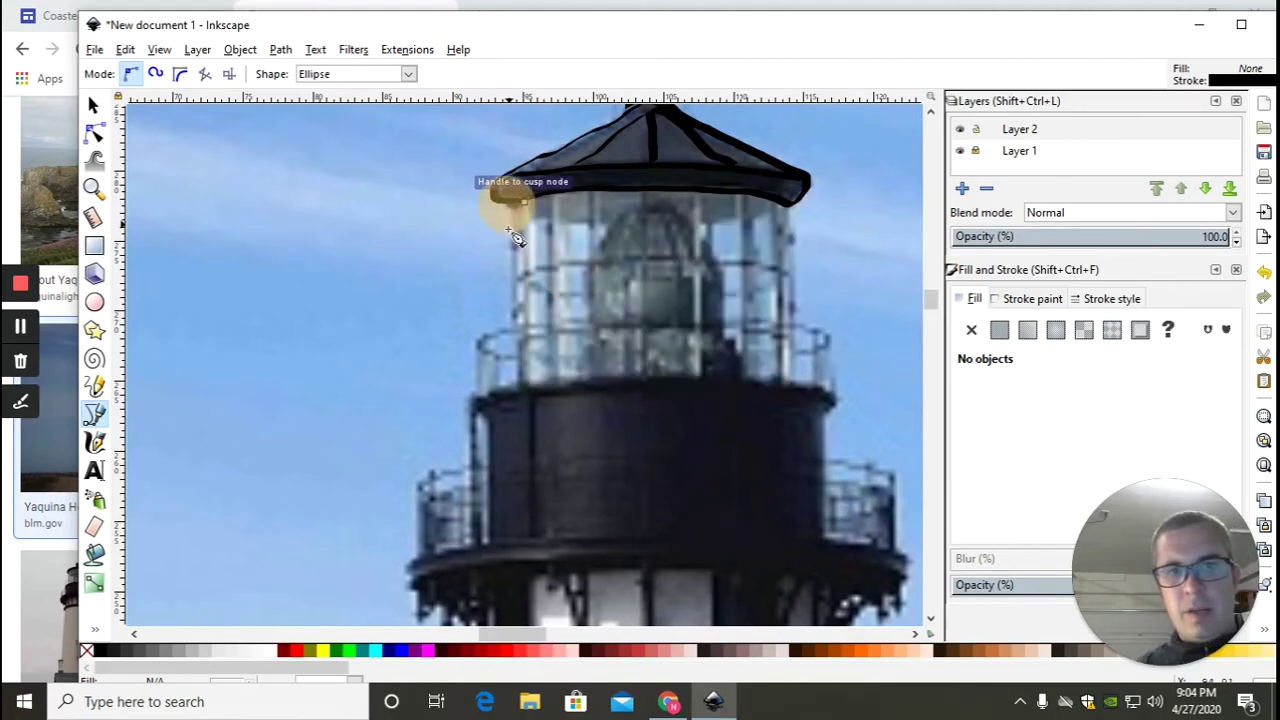
pyautogui.scroll(3, 528, 328)
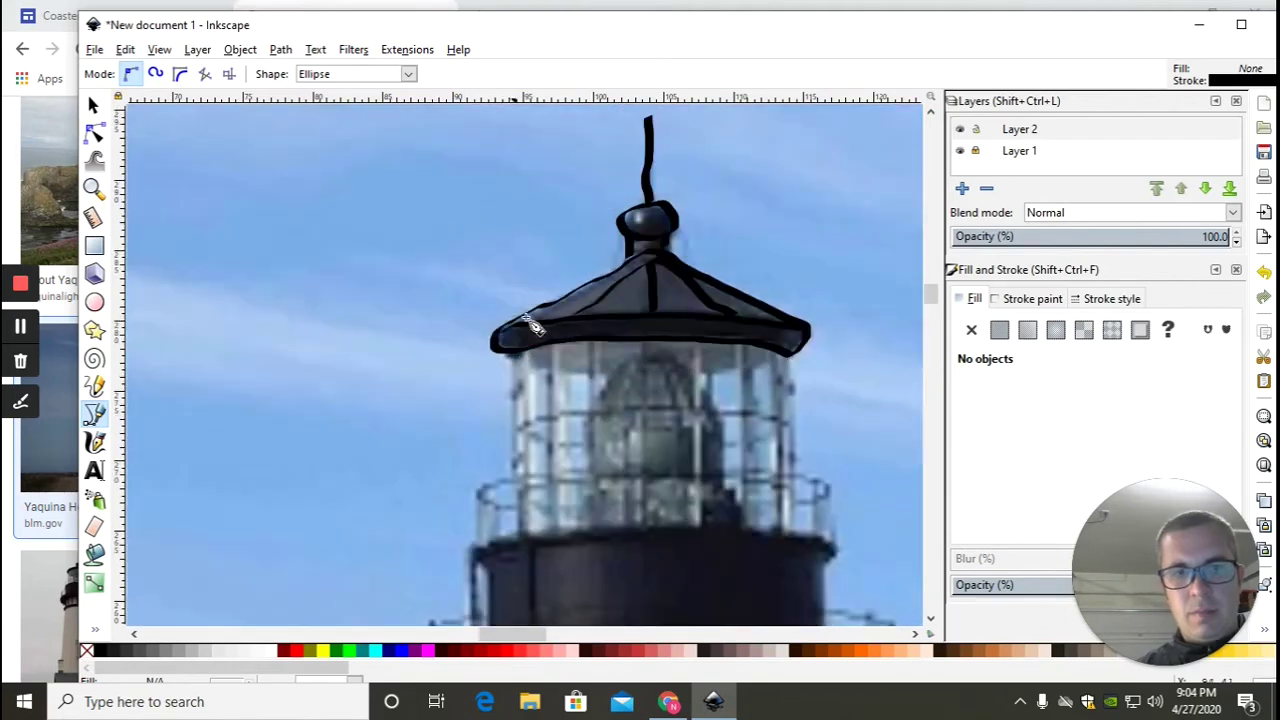
pyautogui.scroll(5, 523, 386)
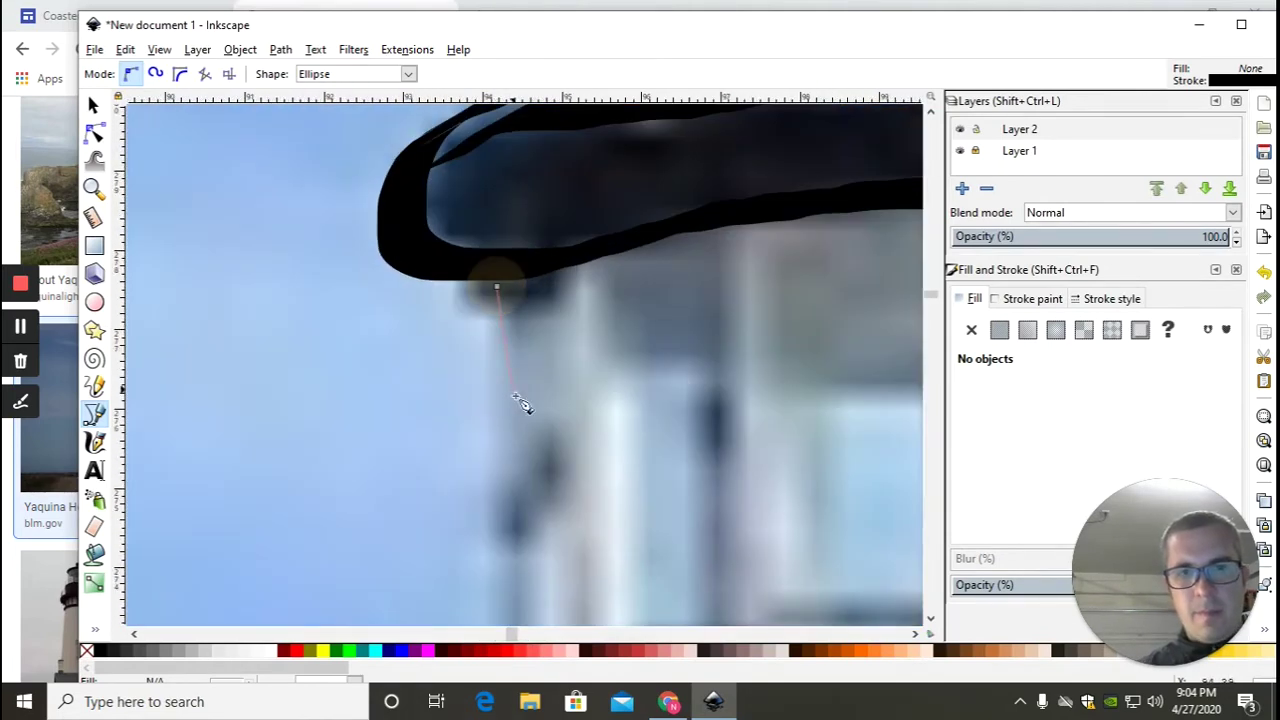
pyautogui.scroll(-8, 512, 510)
pyautogui.press('s')
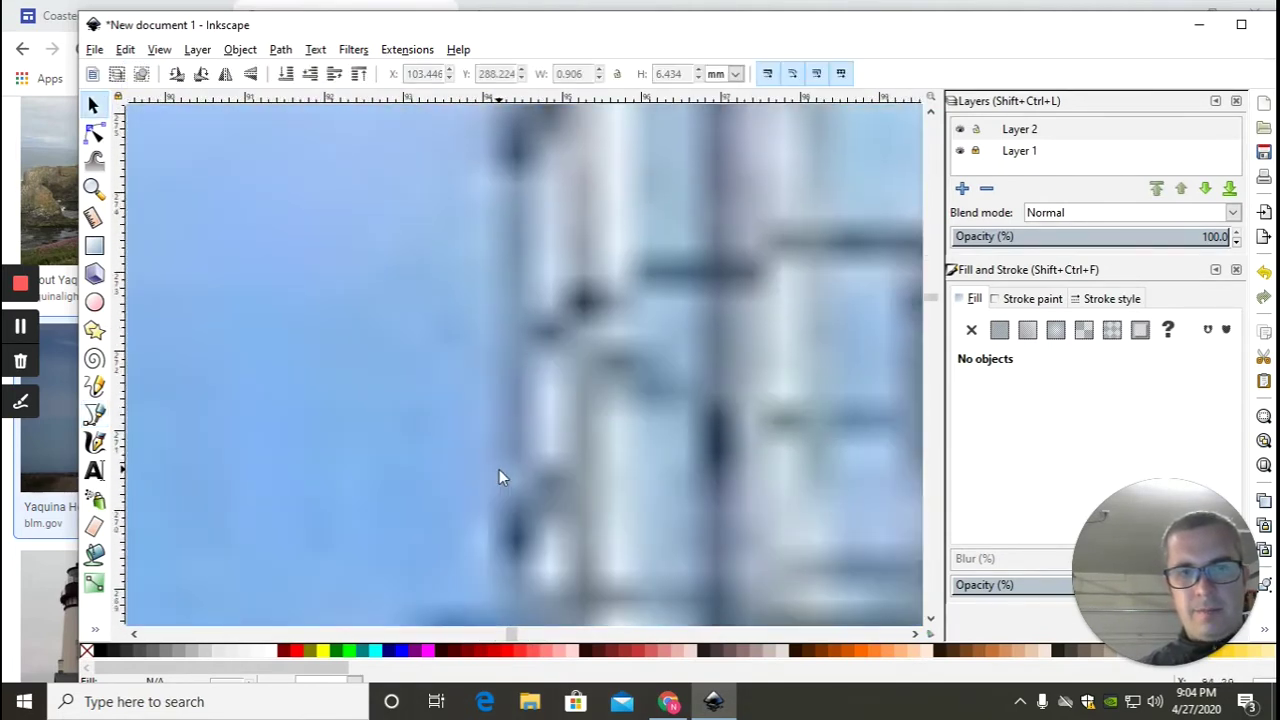
pyautogui.scroll(-3, 499, 469)
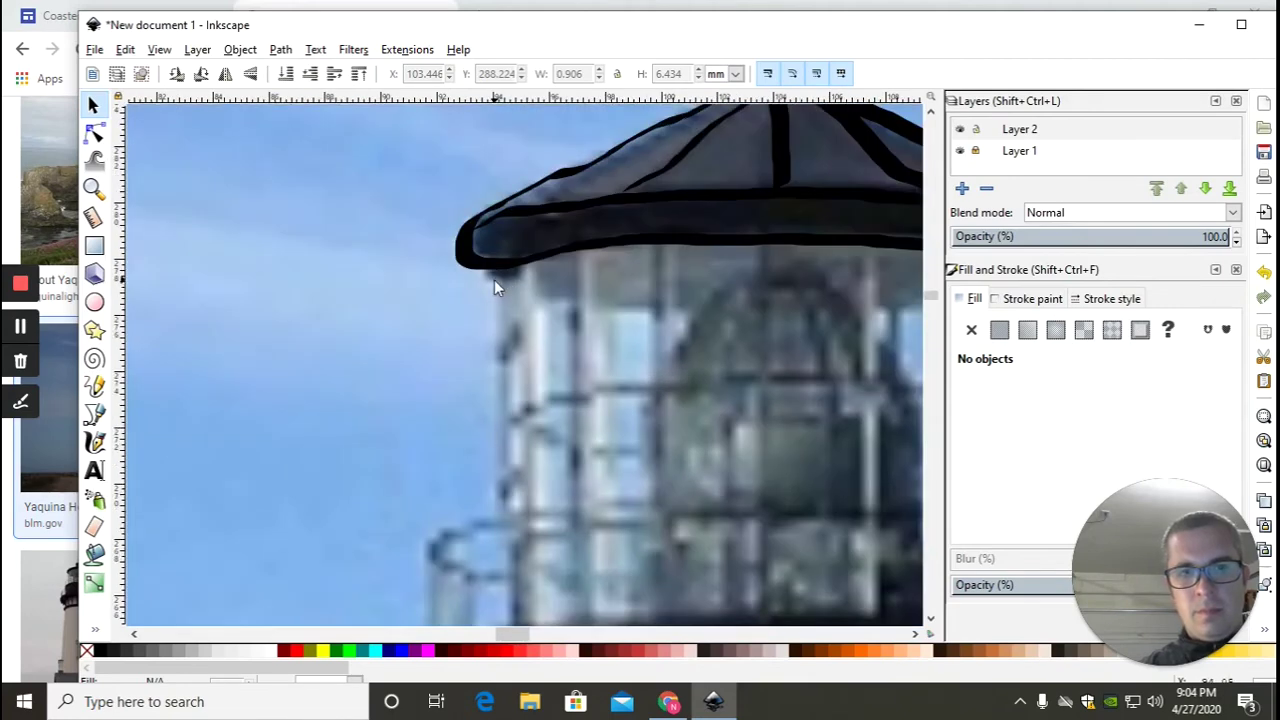
# Trace the lantern room's left edge from beneath the eave to the gallery floor with the Ellipse-shaped Bezier pen
pyautogui.click(94, 413)
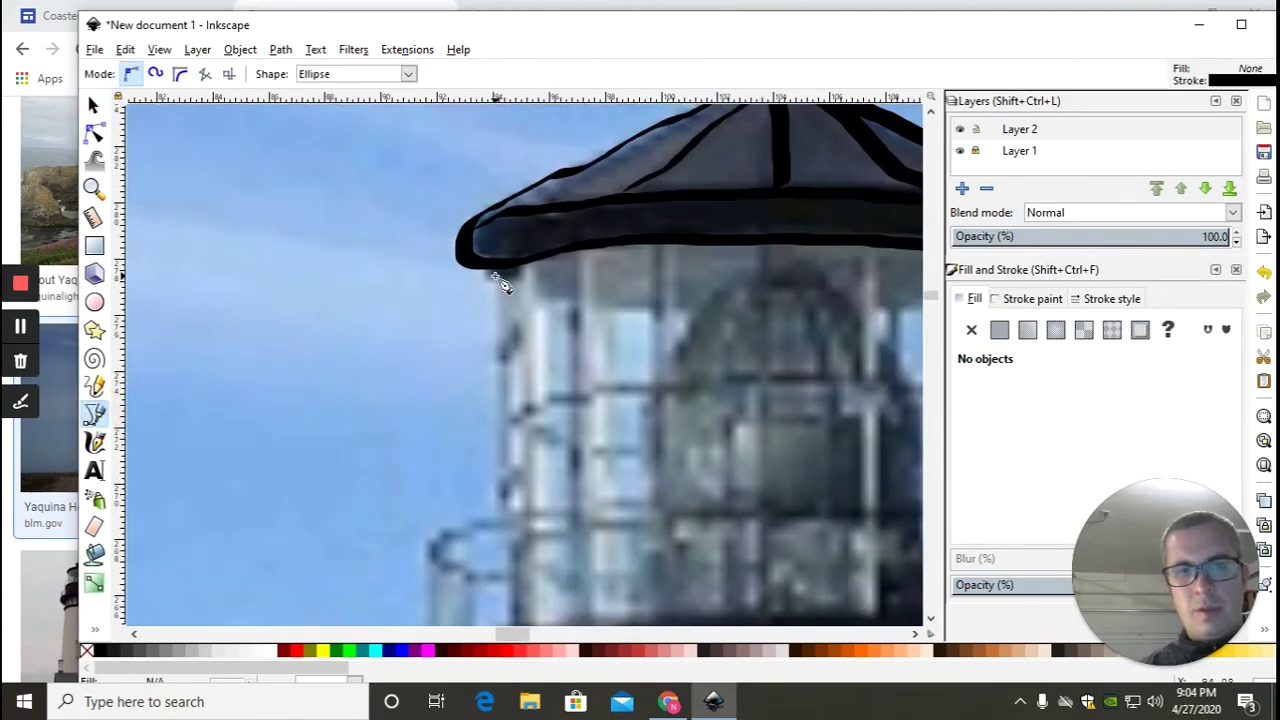
pyautogui.click(497, 276)
pyautogui.scroll(-2, 490, 520)
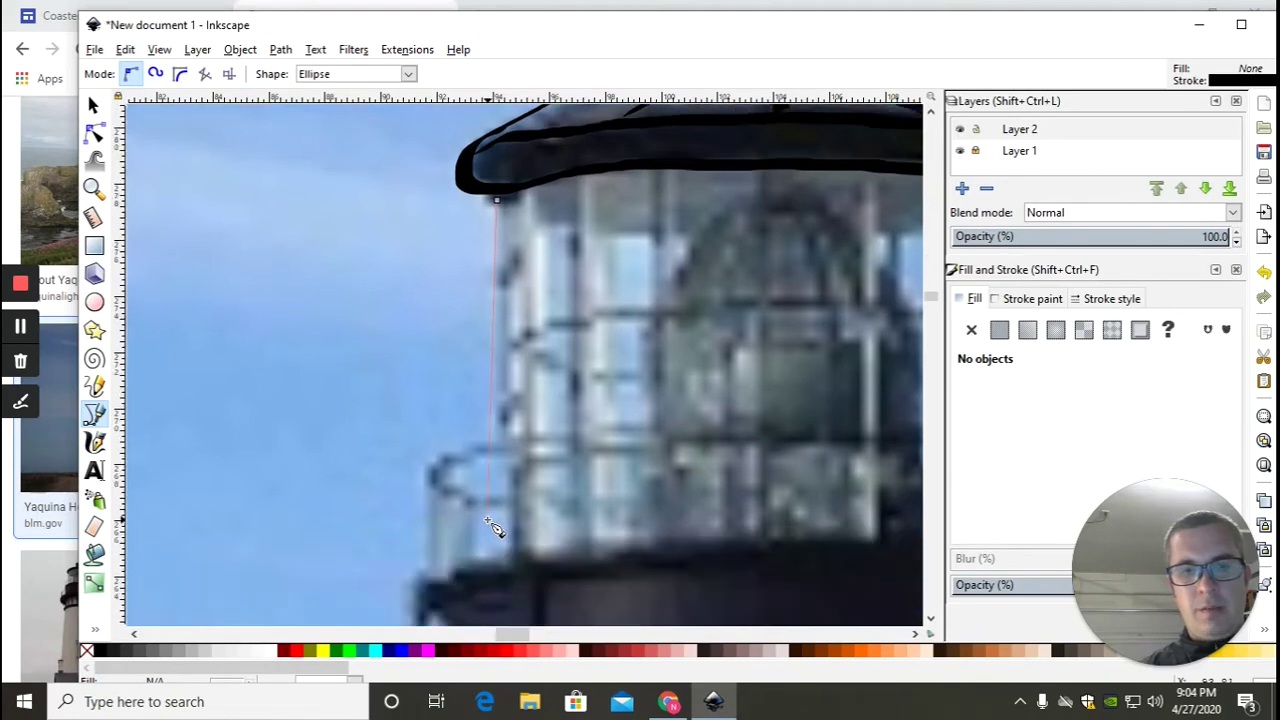
pyautogui.click(513, 481)
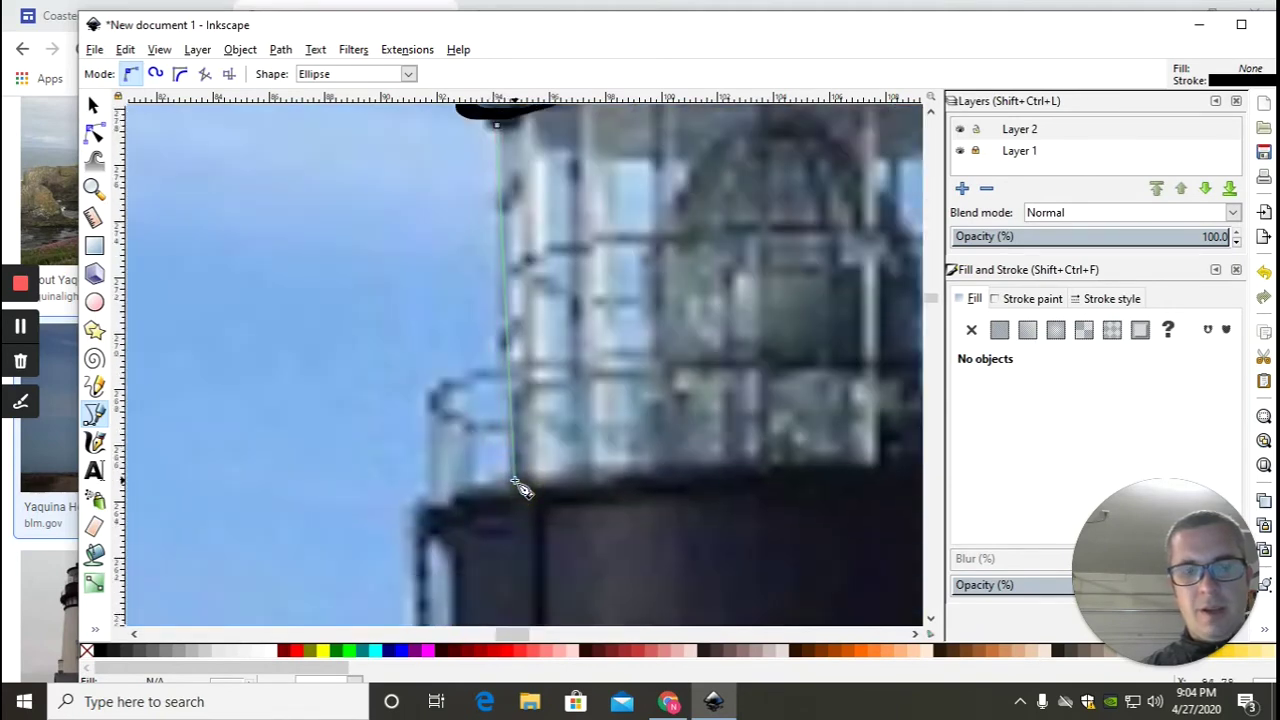
pyautogui.press('Return')
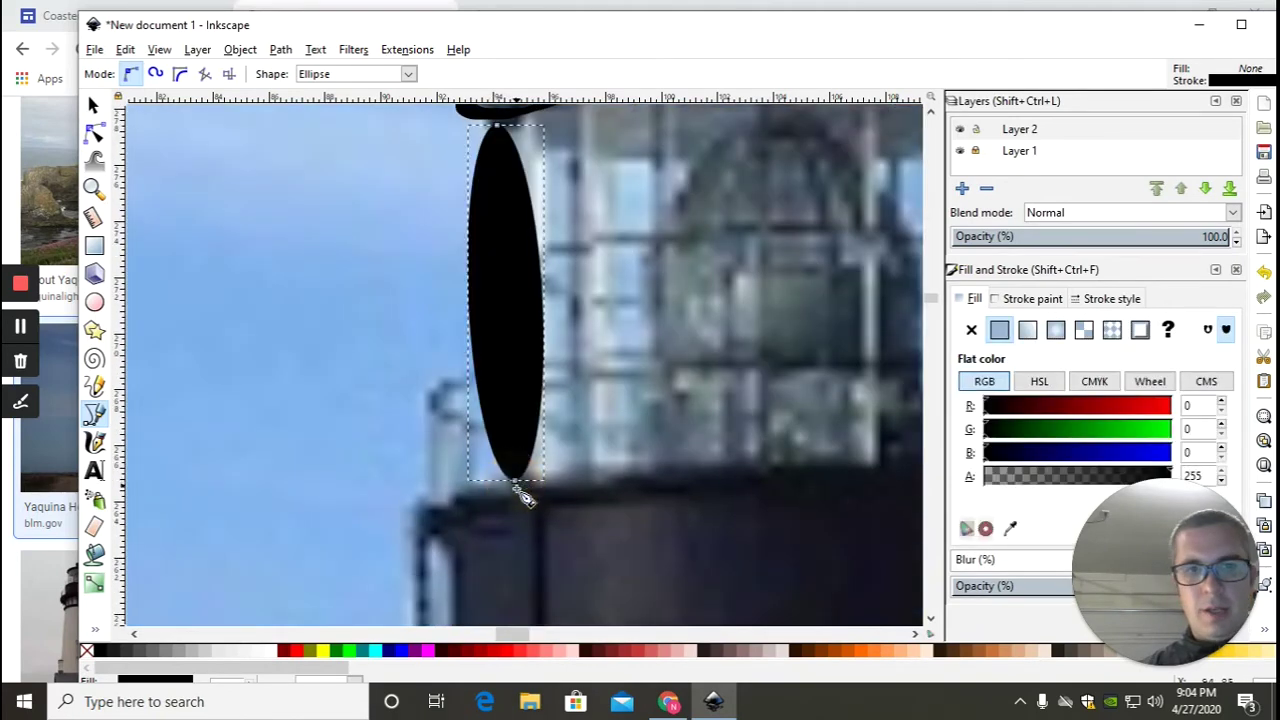
# Trace the lantern room's right edge from beneath the eave to the gallery floor with the Ellipse-shaped Bezier pen
pyautogui.scroll(-2, 523, 366)
pyautogui.scroll(-3, 594, 374)
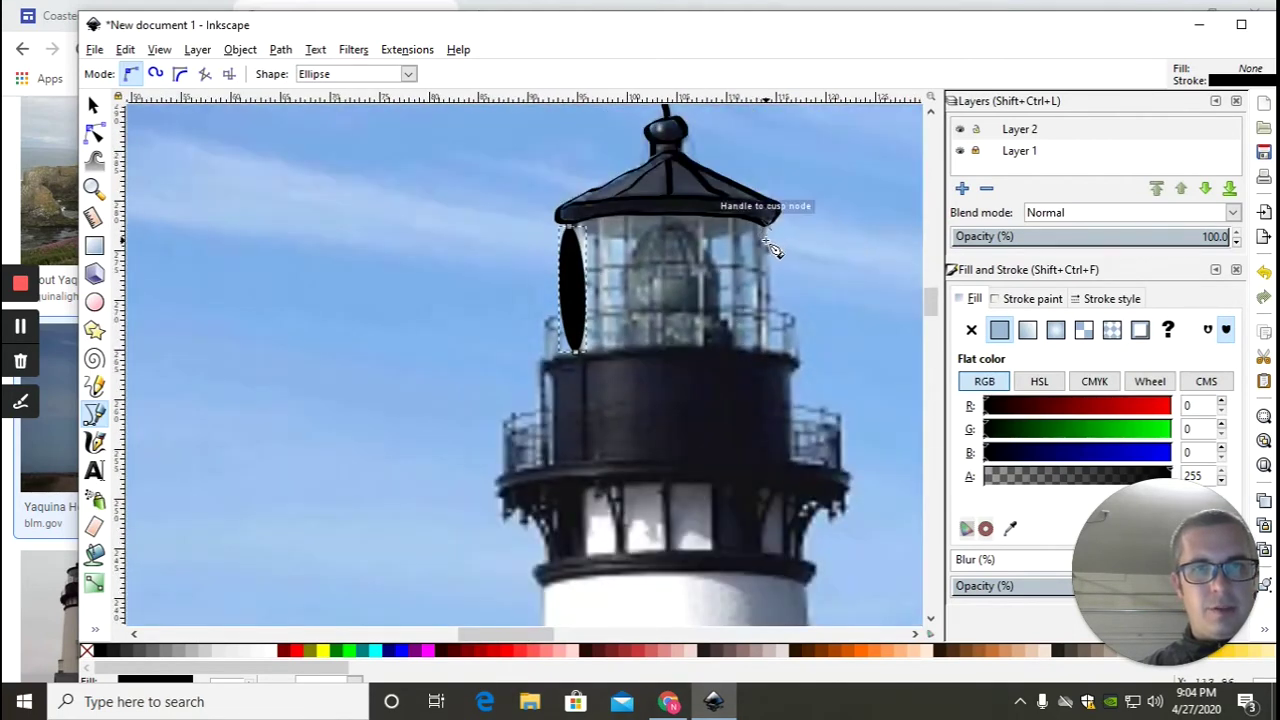
pyautogui.click(765, 227)
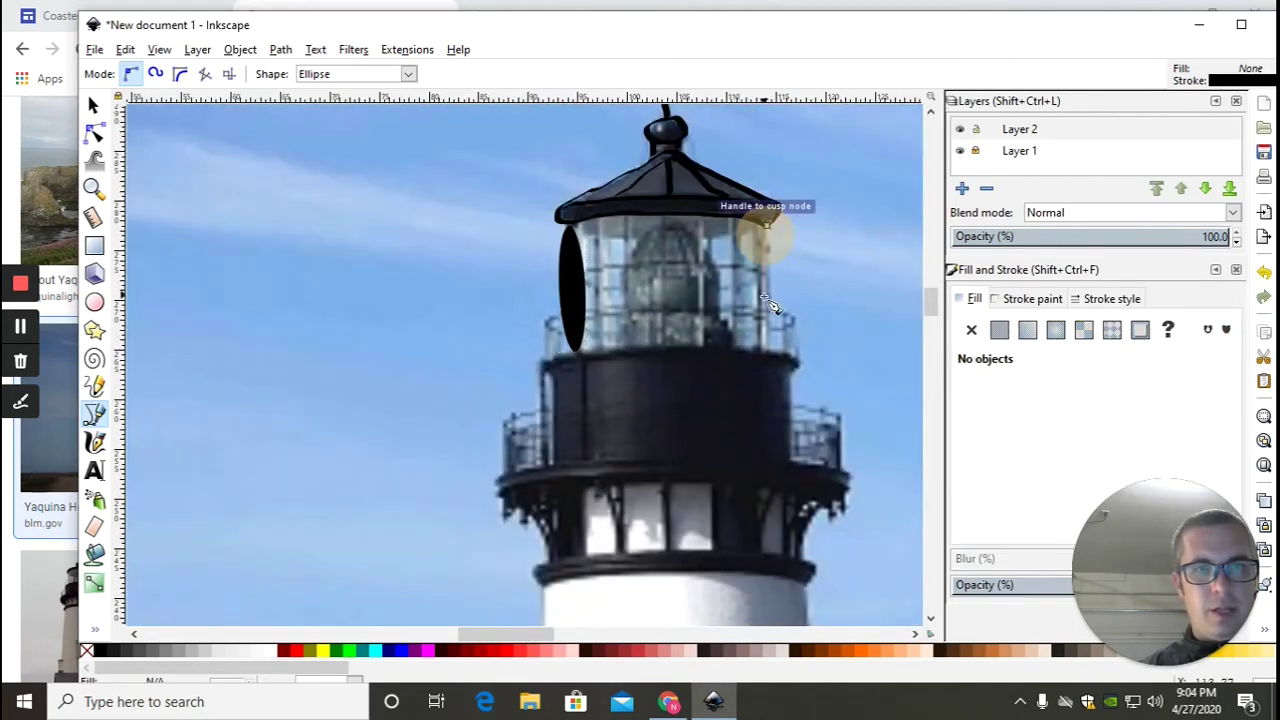
pyautogui.doubleClick(768, 348)
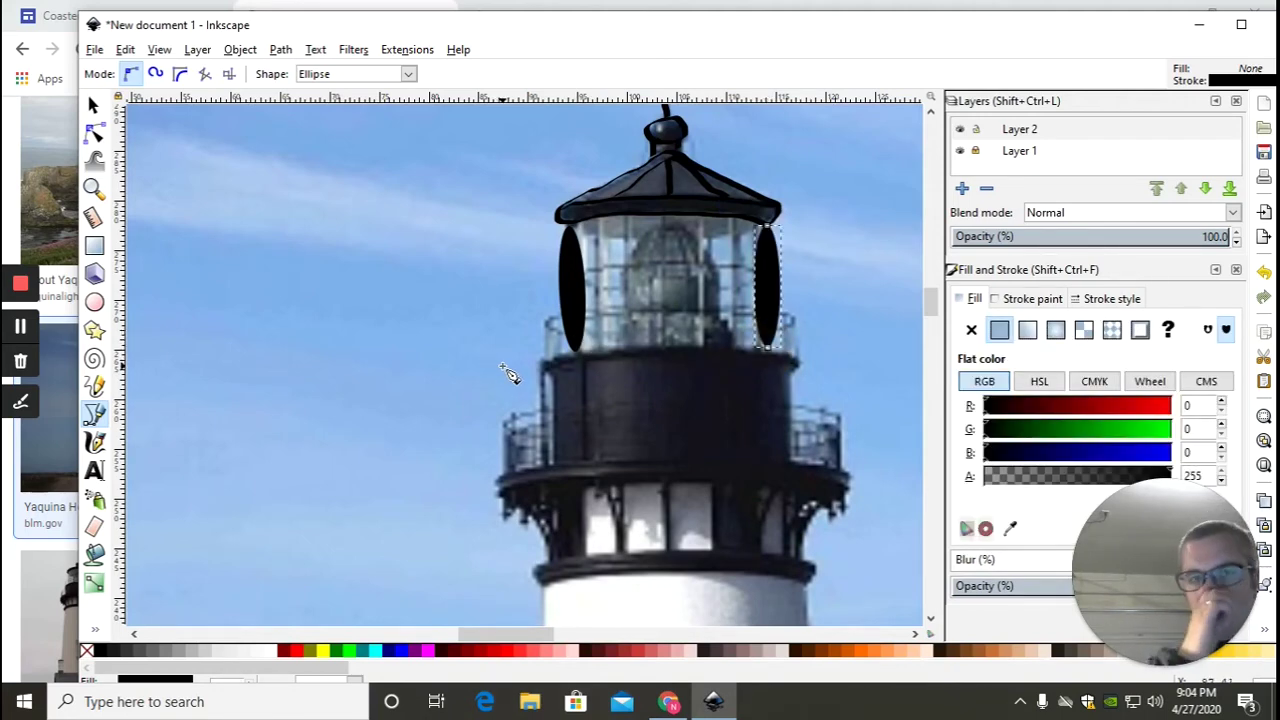
# Delete the black ellipse strokes from the lantern room's right and left edges
pyautogui.press('Delete')
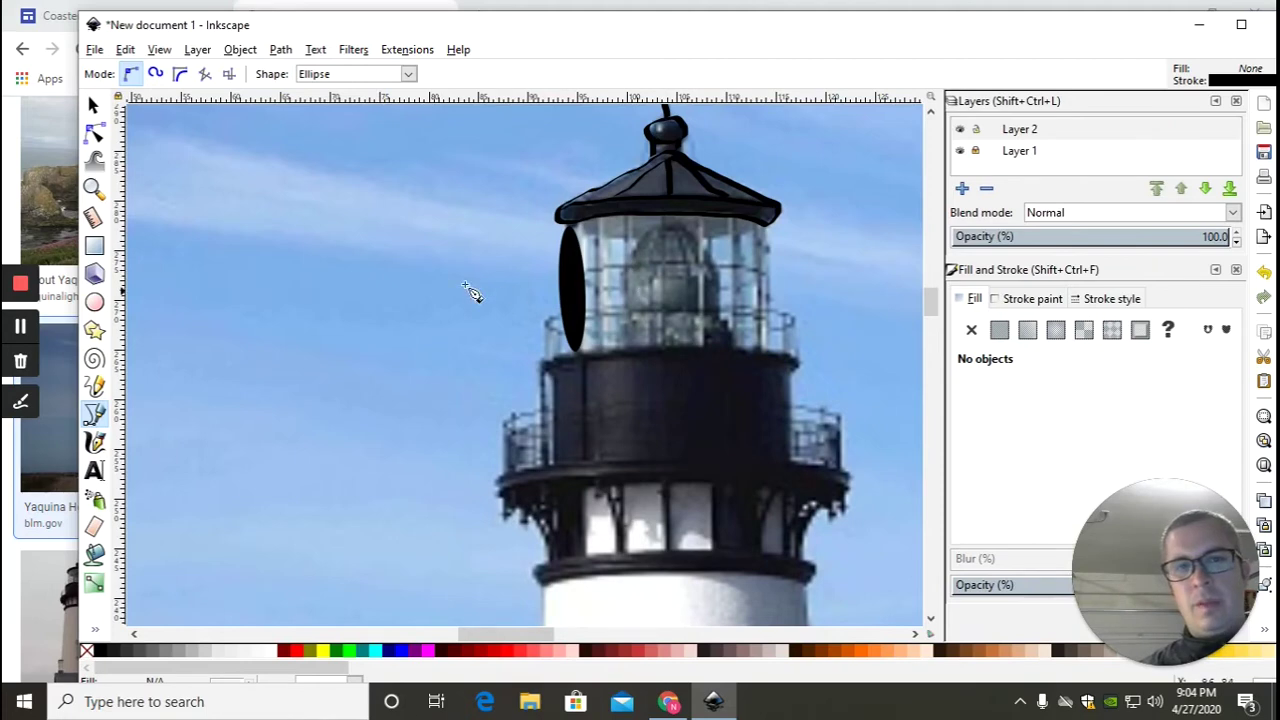
pyautogui.click(93, 105)
pyautogui.click(571, 270)
pyautogui.press('Delete')
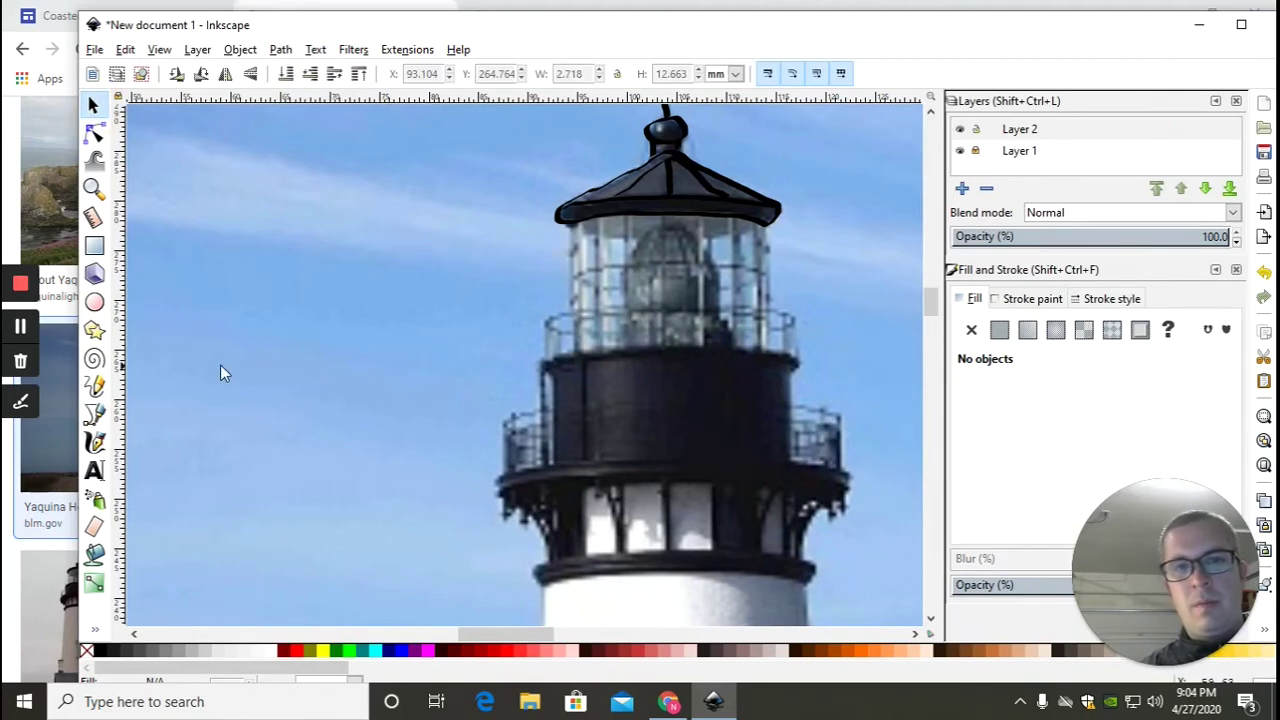
# Draw a path down the lantern room's left edge with the pen in BSpline mode and the Ellipse shape
pyautogui.click(94, 413)
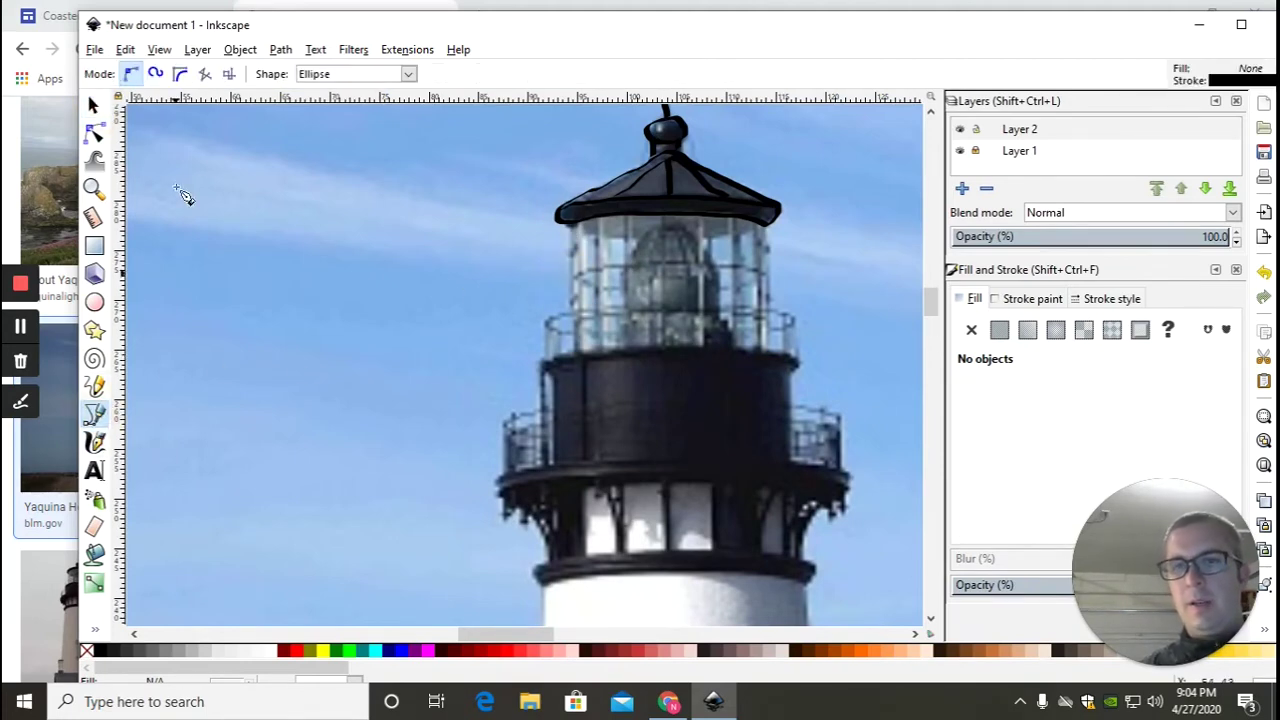
pyautogui.click(180, 75)
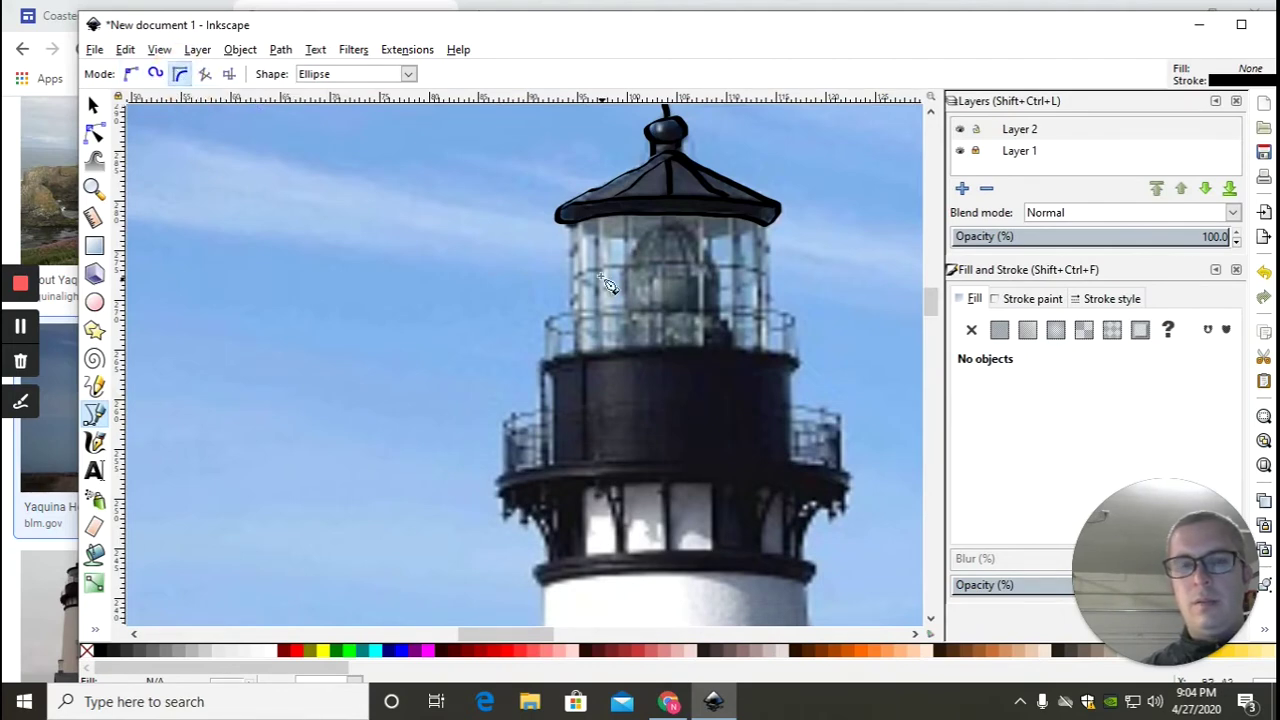
pyautogui.moveTo(574, 224); pyautogui.dragTo(581, 350)
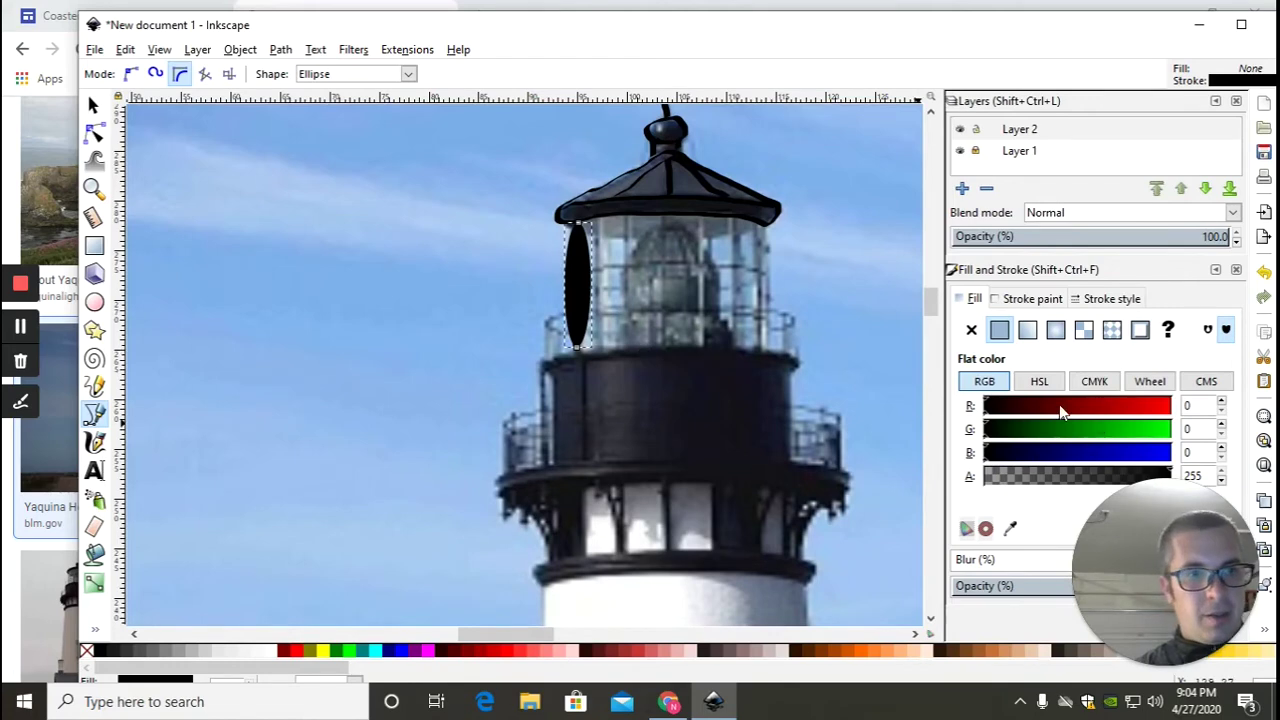
# Check the stroke settings of the black ellipse on the lantern room's left edge and delete the ellipse
pyautogui.click(1097, 302)
pyautogui.click(1032, 299)
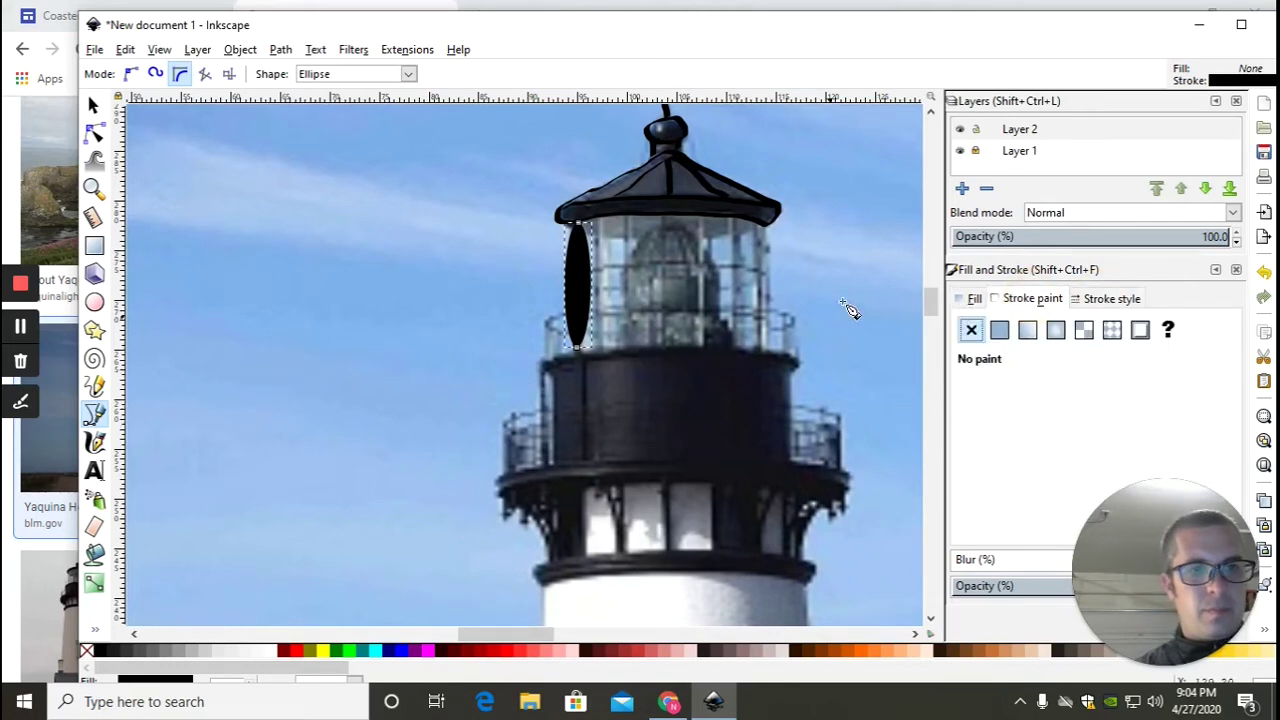
pyautogui.press('Delete')
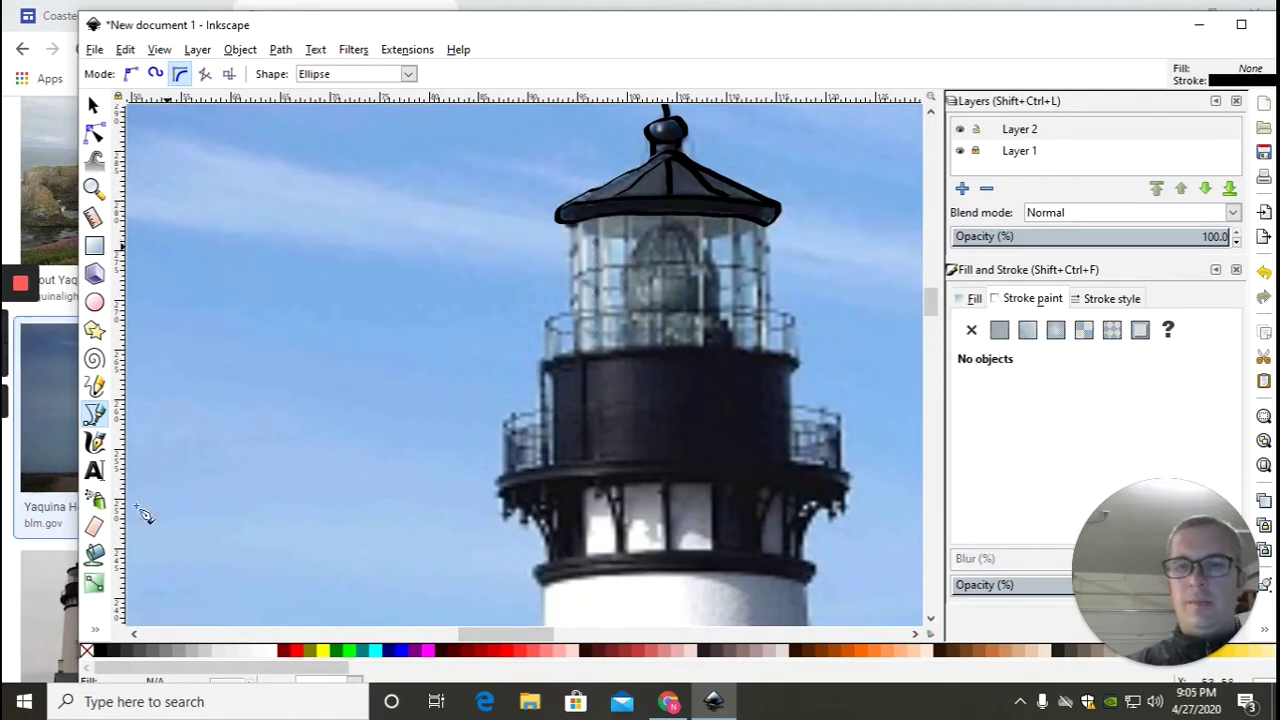
# Try to trace the lantern room's left edge from the eave to the gallery floor with the pen's Triangle in shape
pyautogui.click(94, 385)
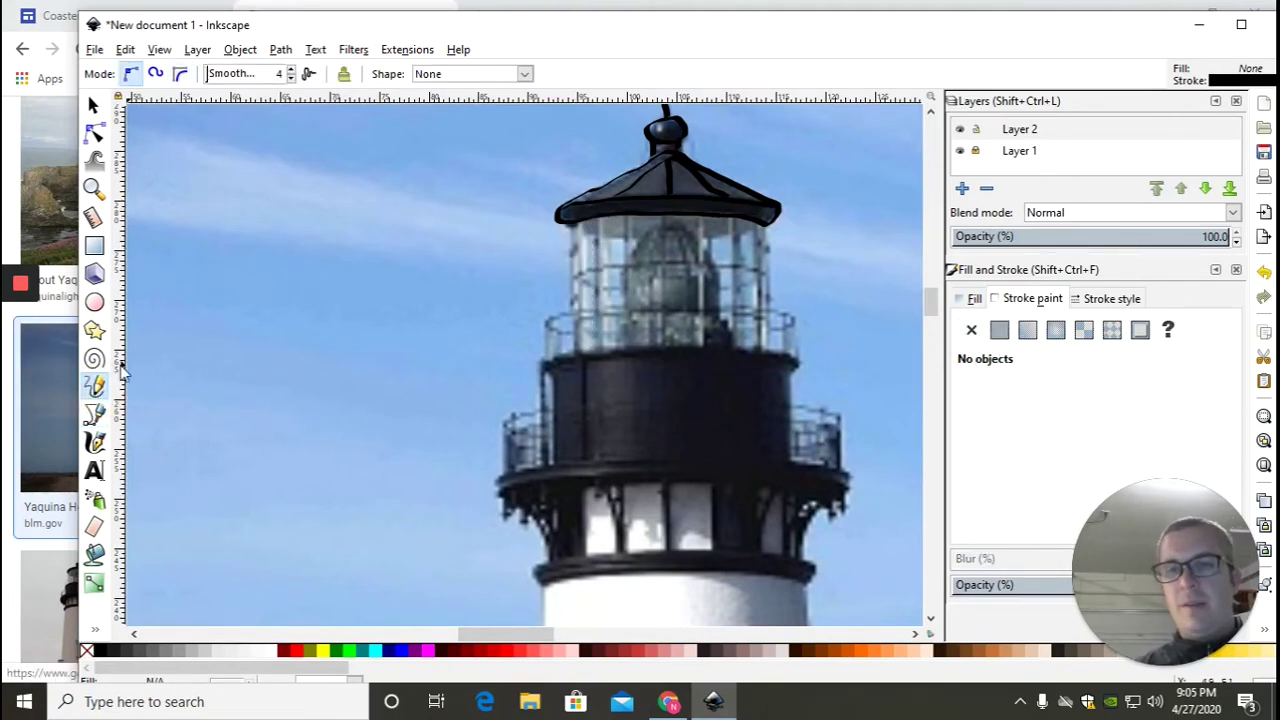
pyautogui.click(94, 413)
pyautogui.click(331, 76)
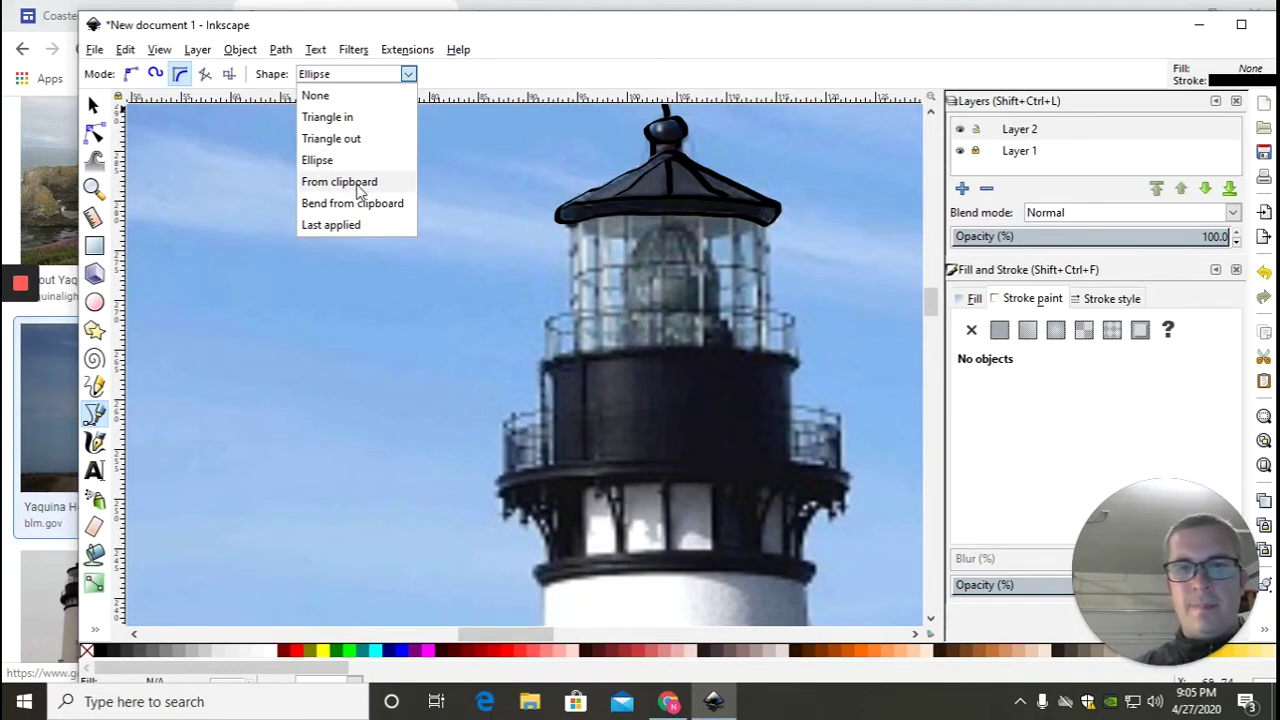
pyautogui.click(357, 122)
pyautogui.moveTo(571, 228); pyautogui.dragTo(585, 362)
pyautogui.doubleClick(585, 360)
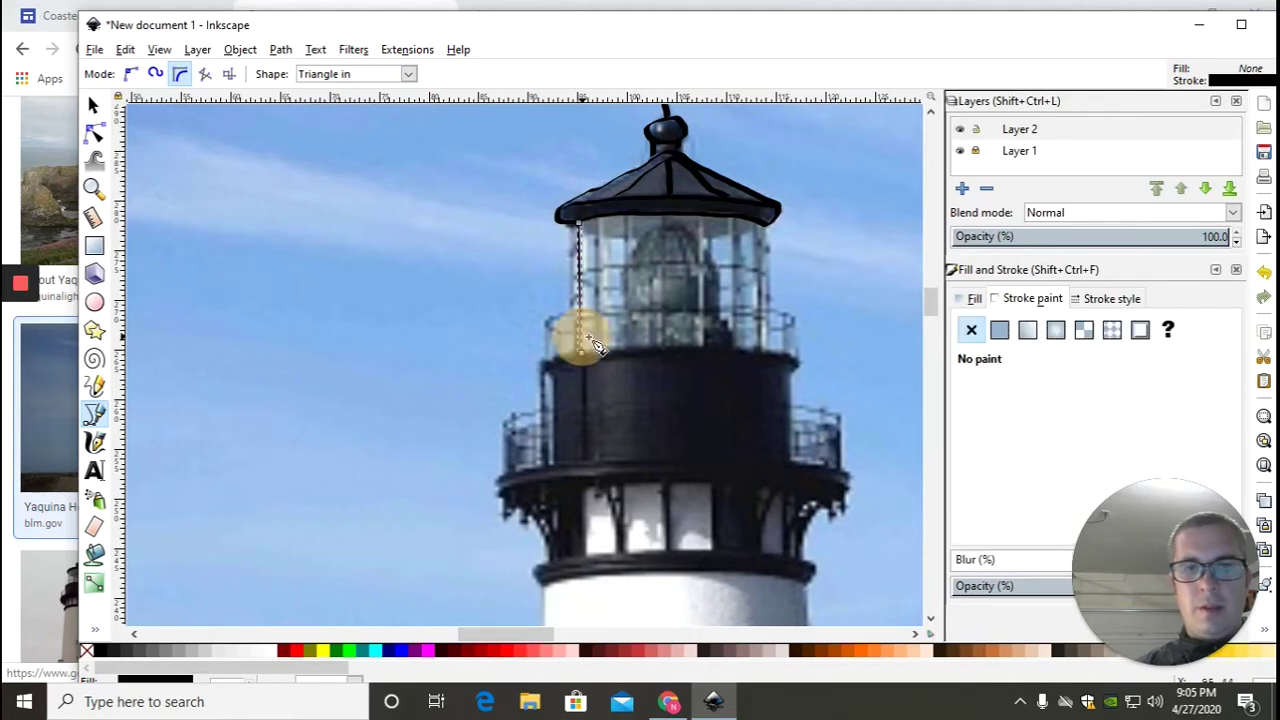
pyautogui.scroll(3, 585, 360)
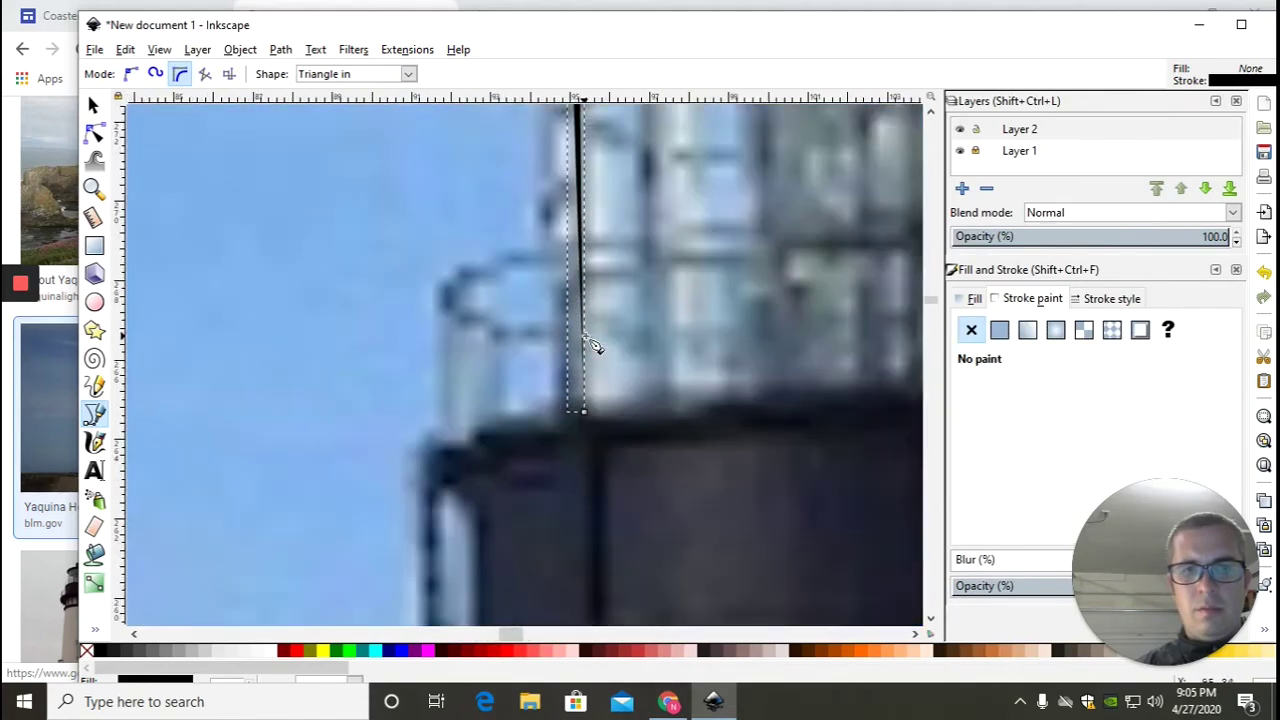
pyautogui.scroll(-2, 646, 286)
pyautogui.press('Escape')
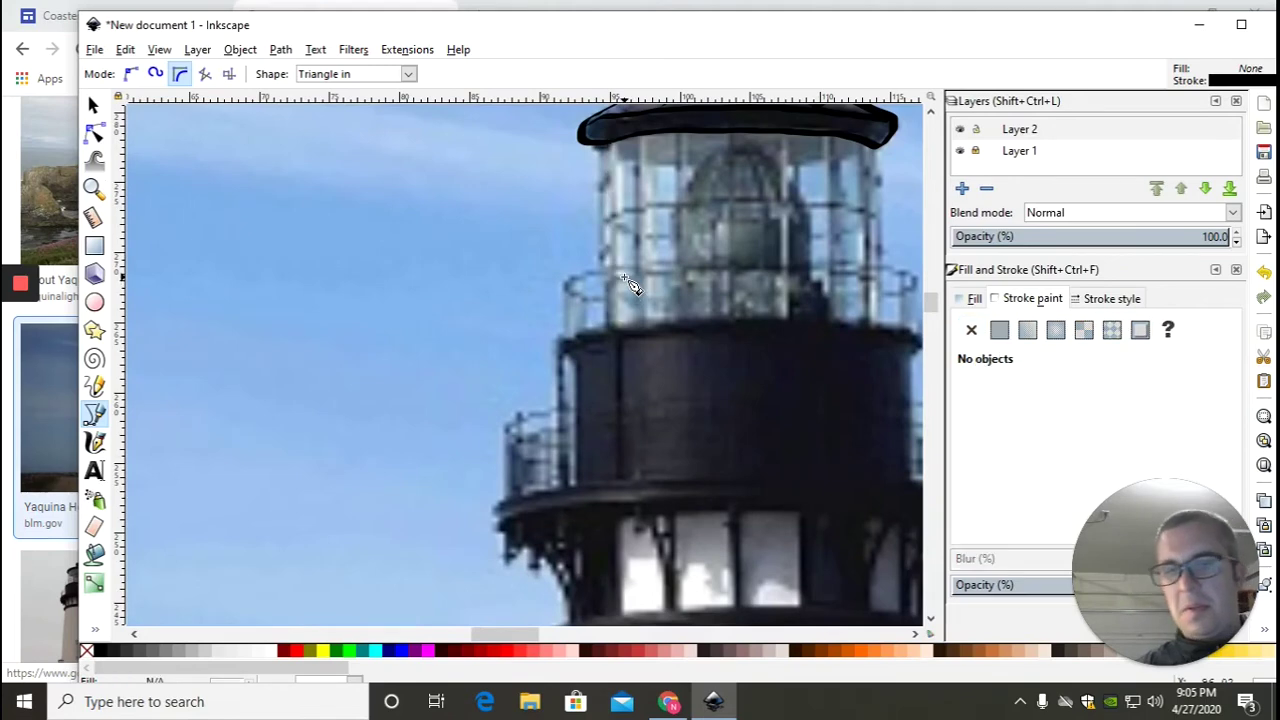
# Try to trace the lantern room's left edge and part of its base as one Triangle in path, and undo it
pyautogui.click(593, 150)
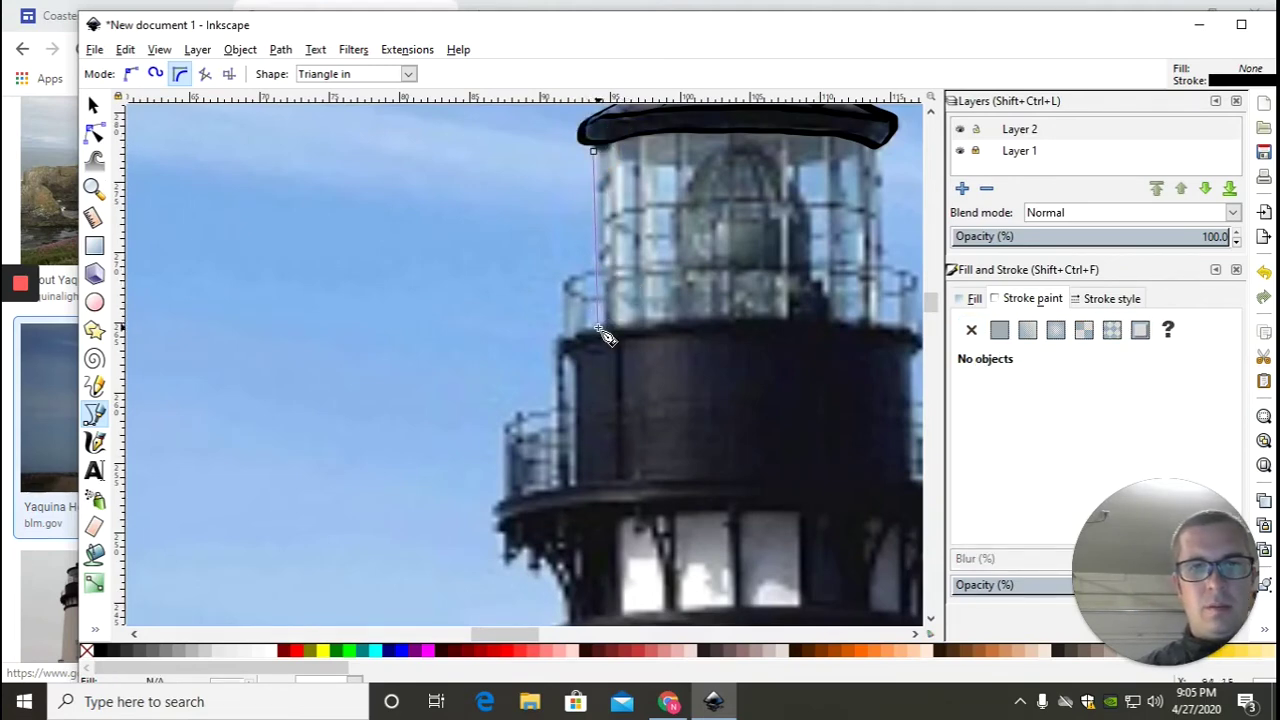
pyautogui.click(598, 328)
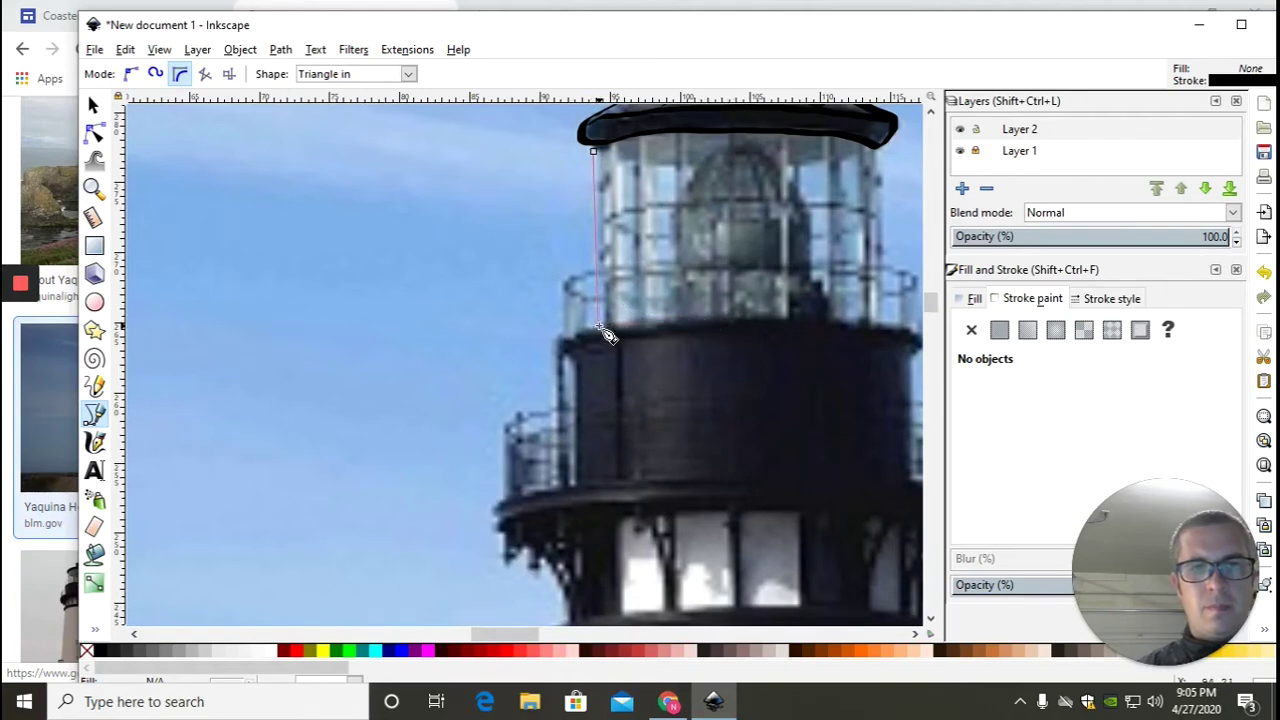
pyautogui.doubleClick(727, 320)
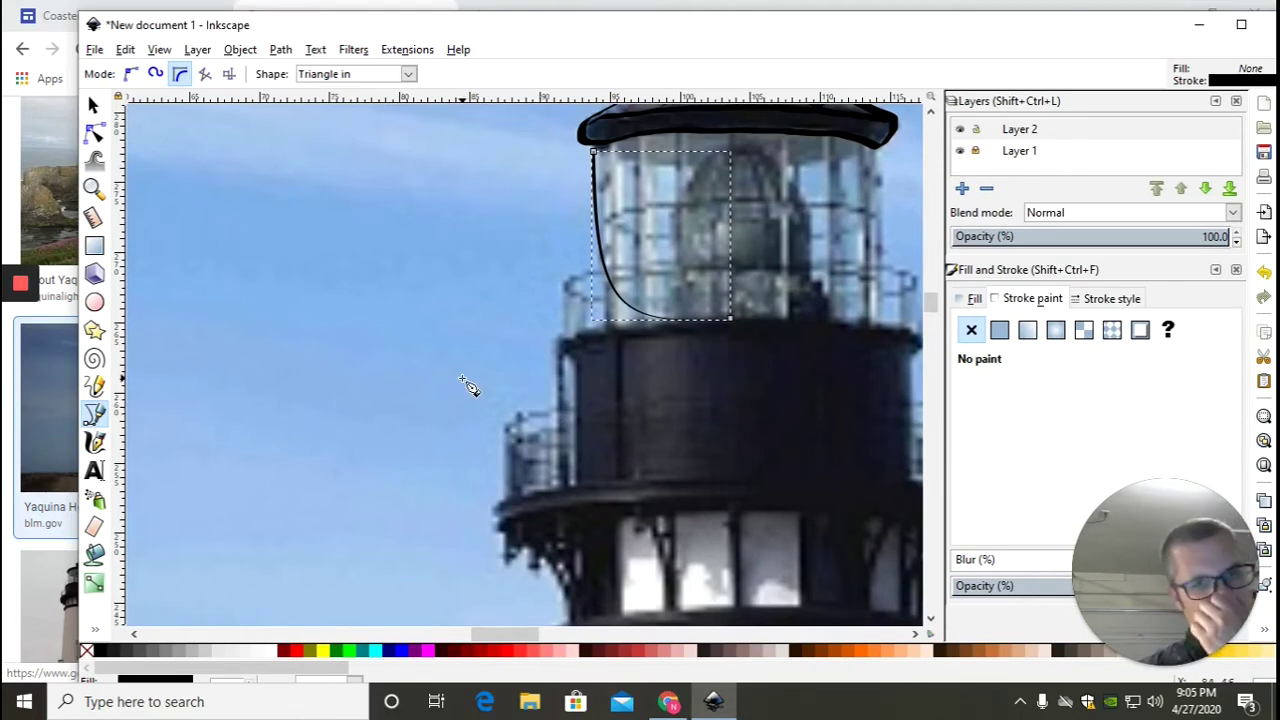
pyautogui.hotkey('ctrl', 'z')
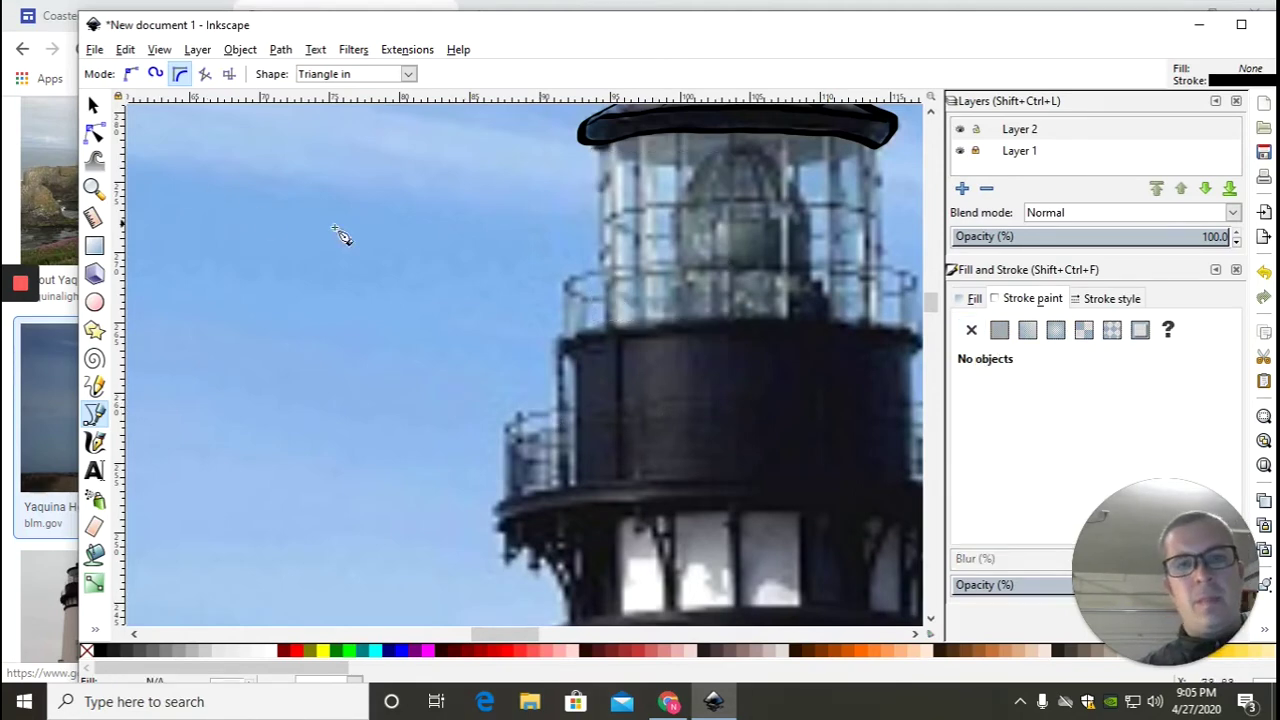
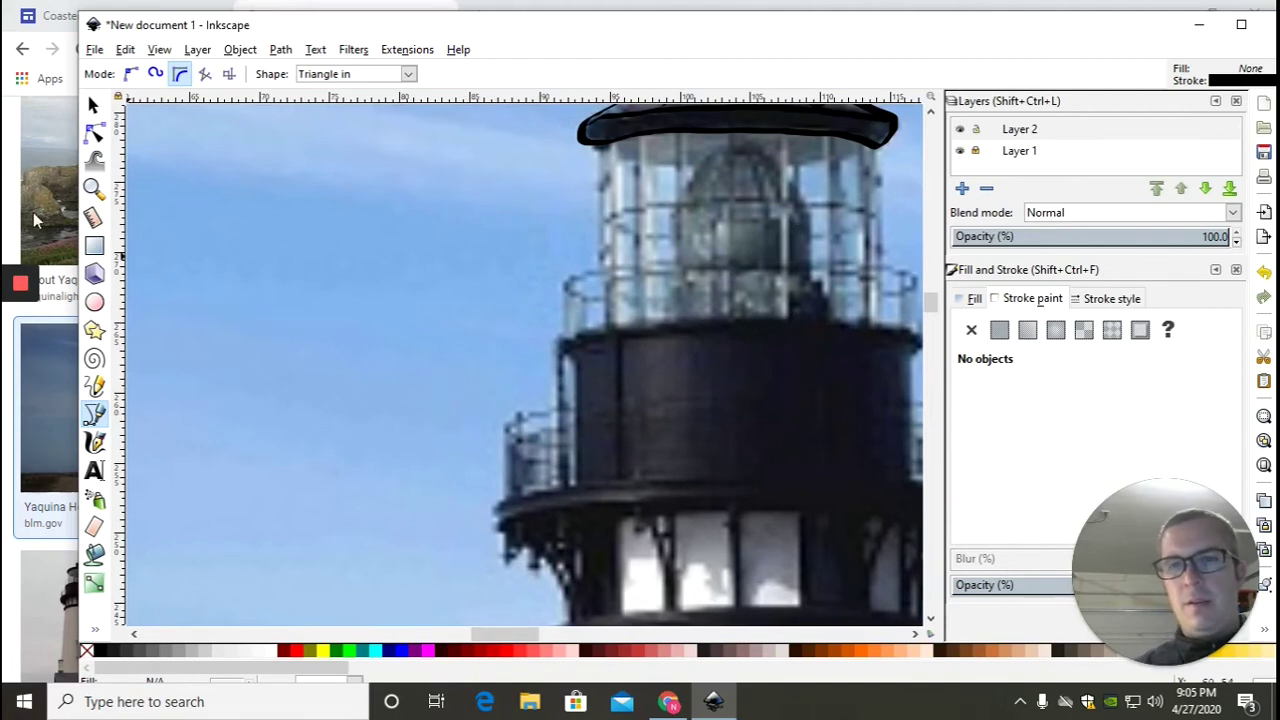
pyautogui.moveTo(18, 285)
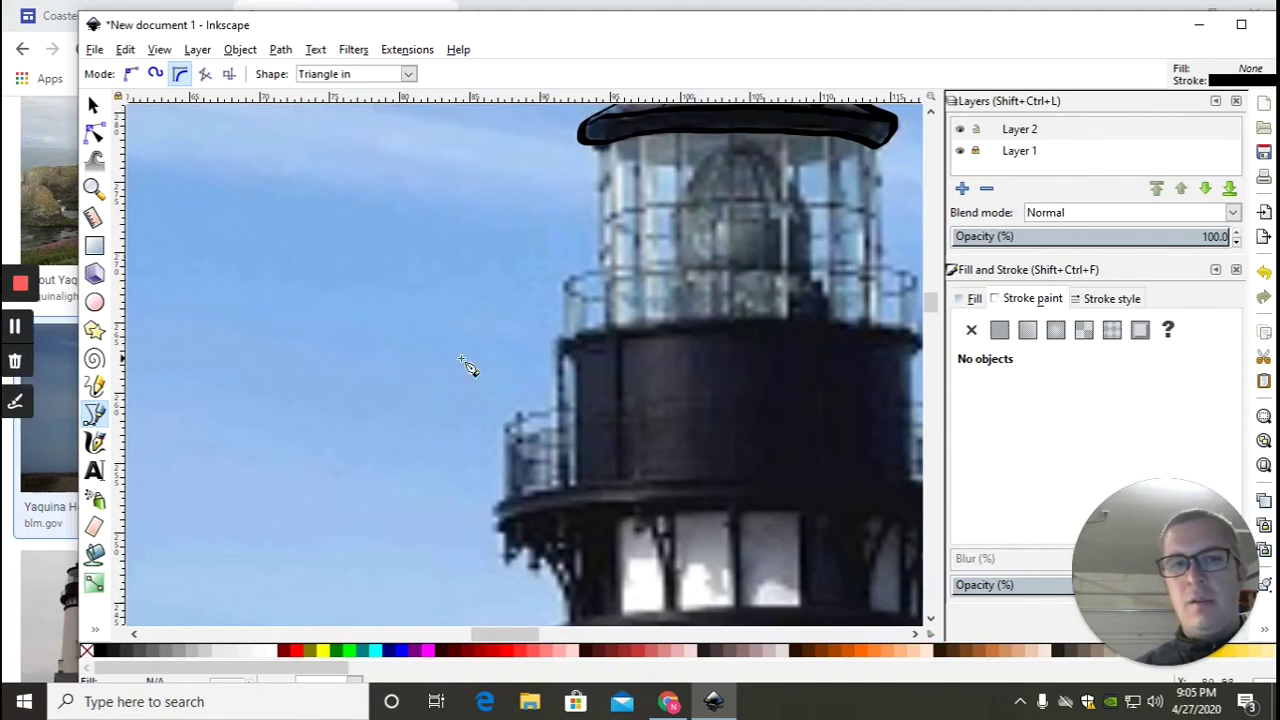
pyautogui.moveTo(39, 332)
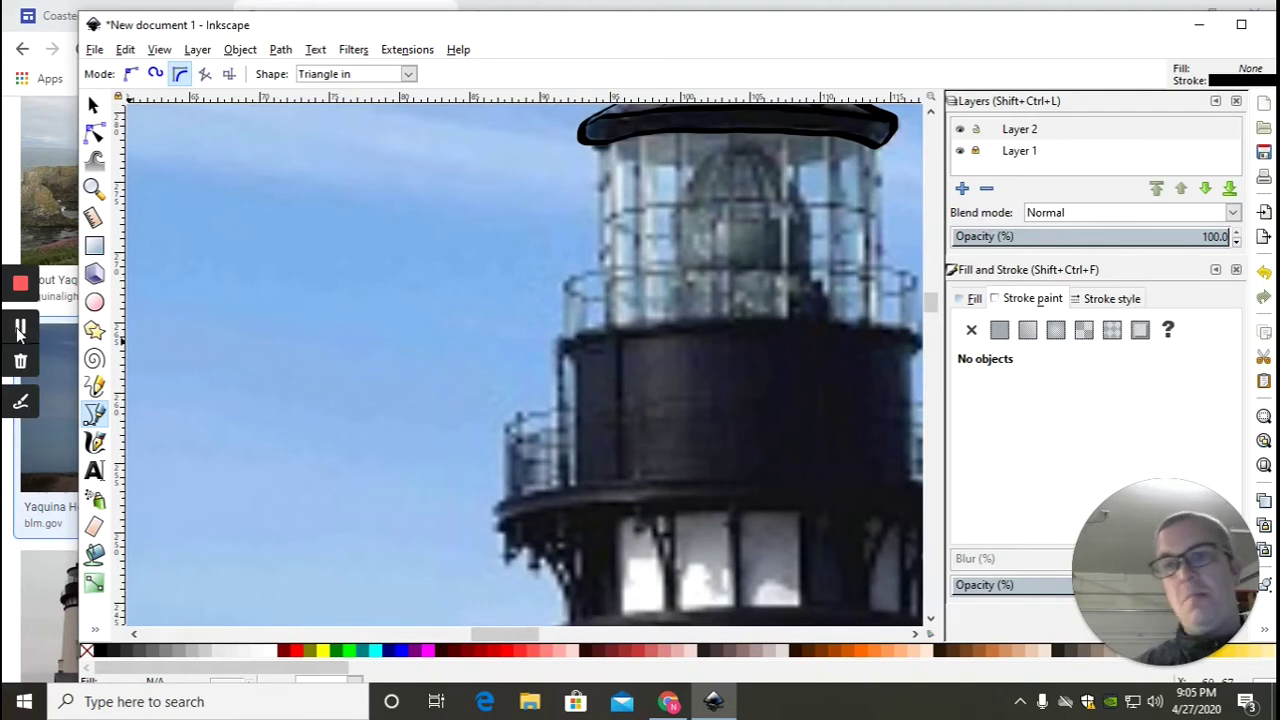
pyautogui.click(20, 332)
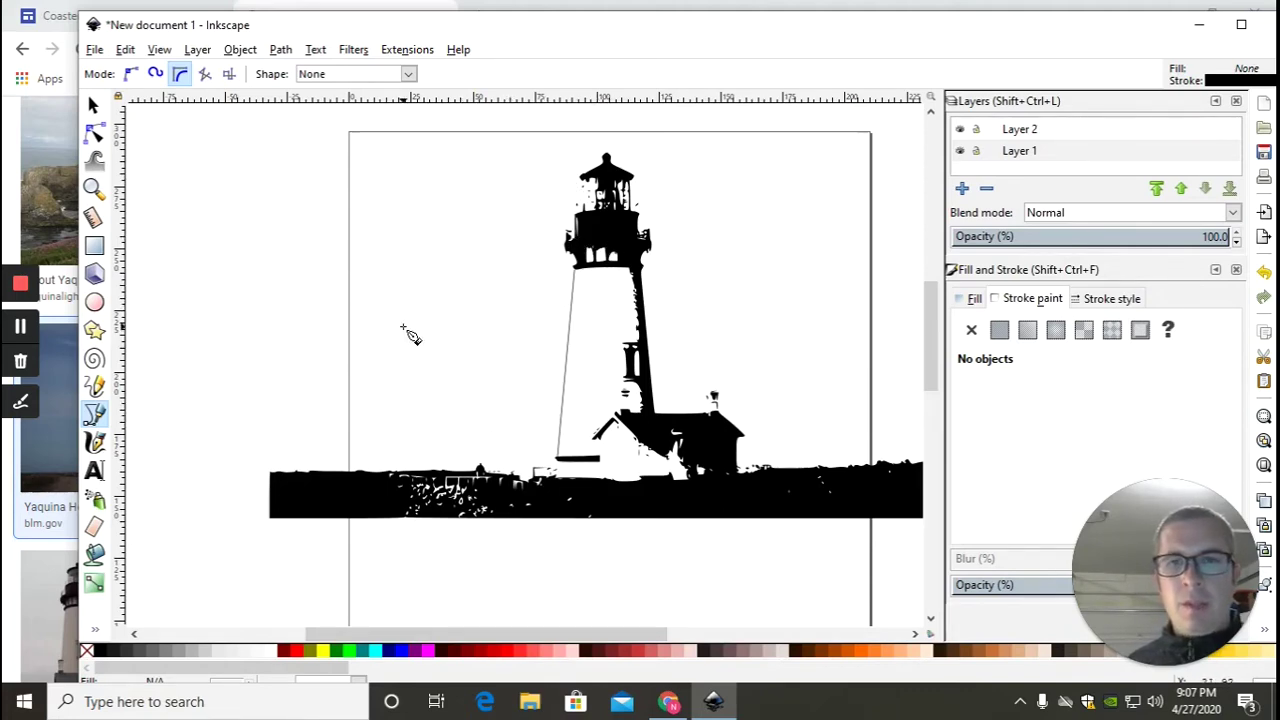
pyautogui.click(241, 50)
pyautogui.click(281, 50)
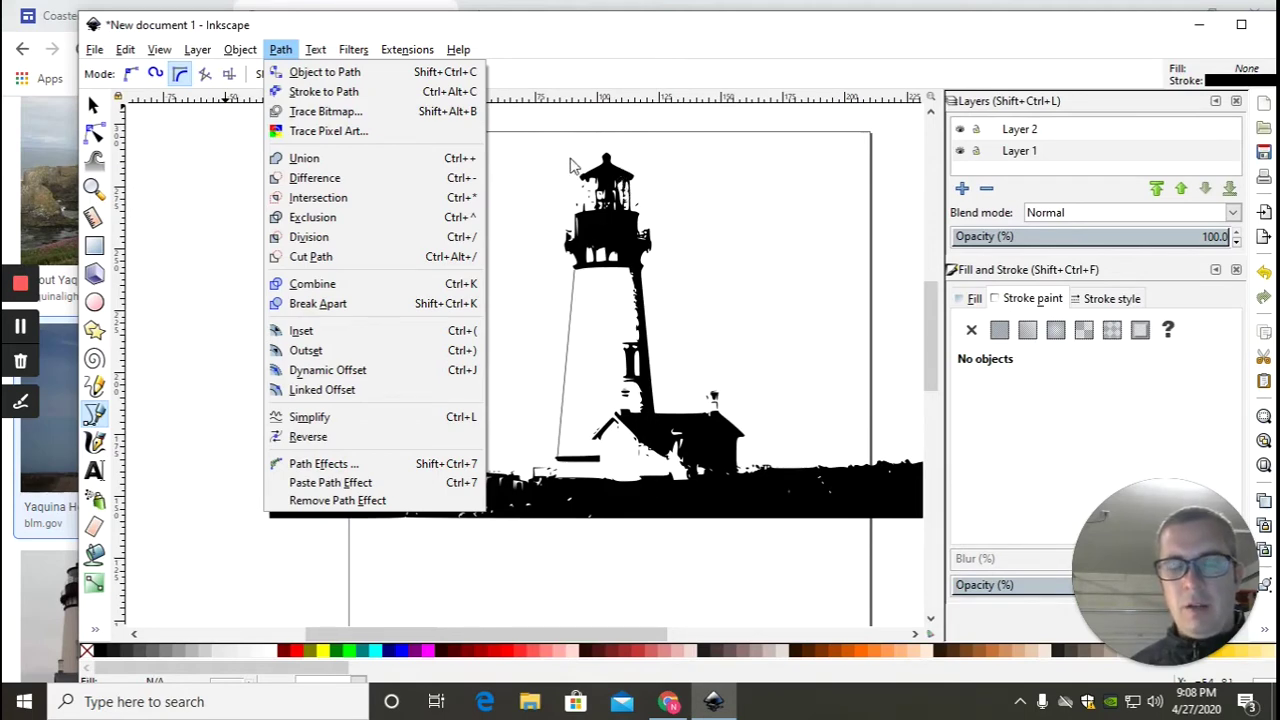
pyautogui.click(527, 338)
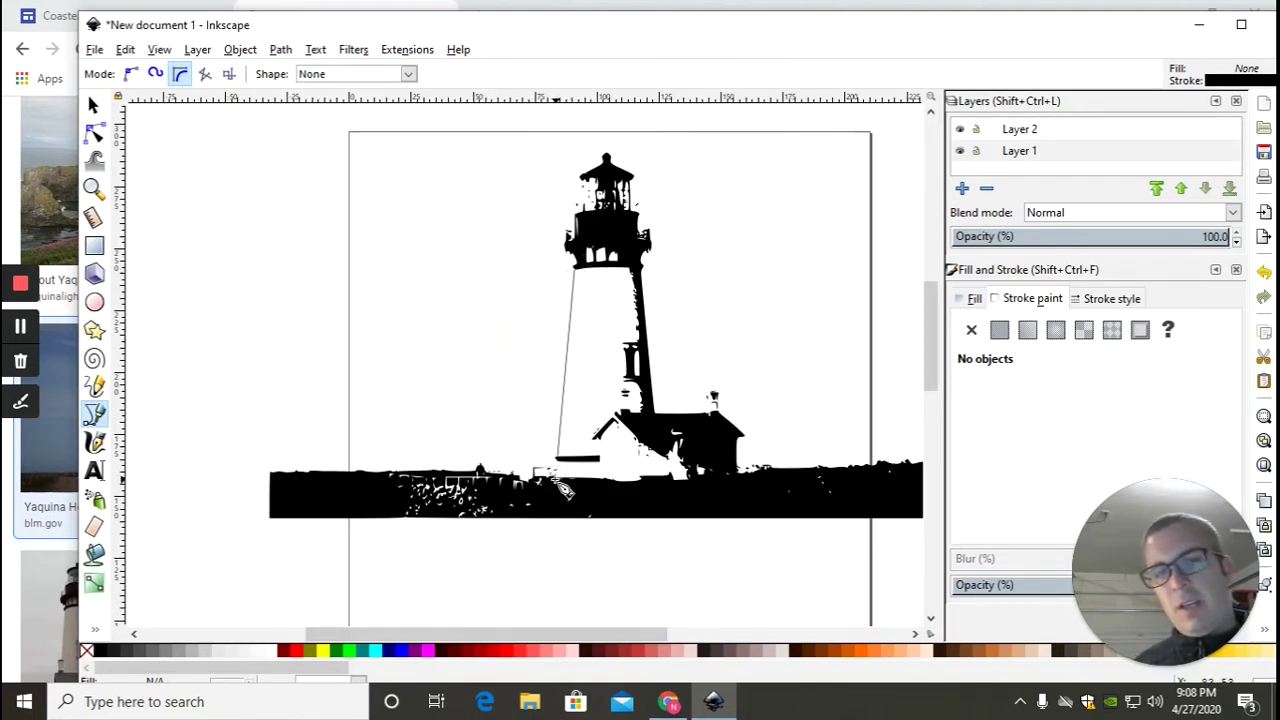
# Undo the line along the tower's left side and cover both ends of the ground strip with rectangles, the left one about 76 by 110 mm
pyautogui.hotkey('ctrl', 'z')
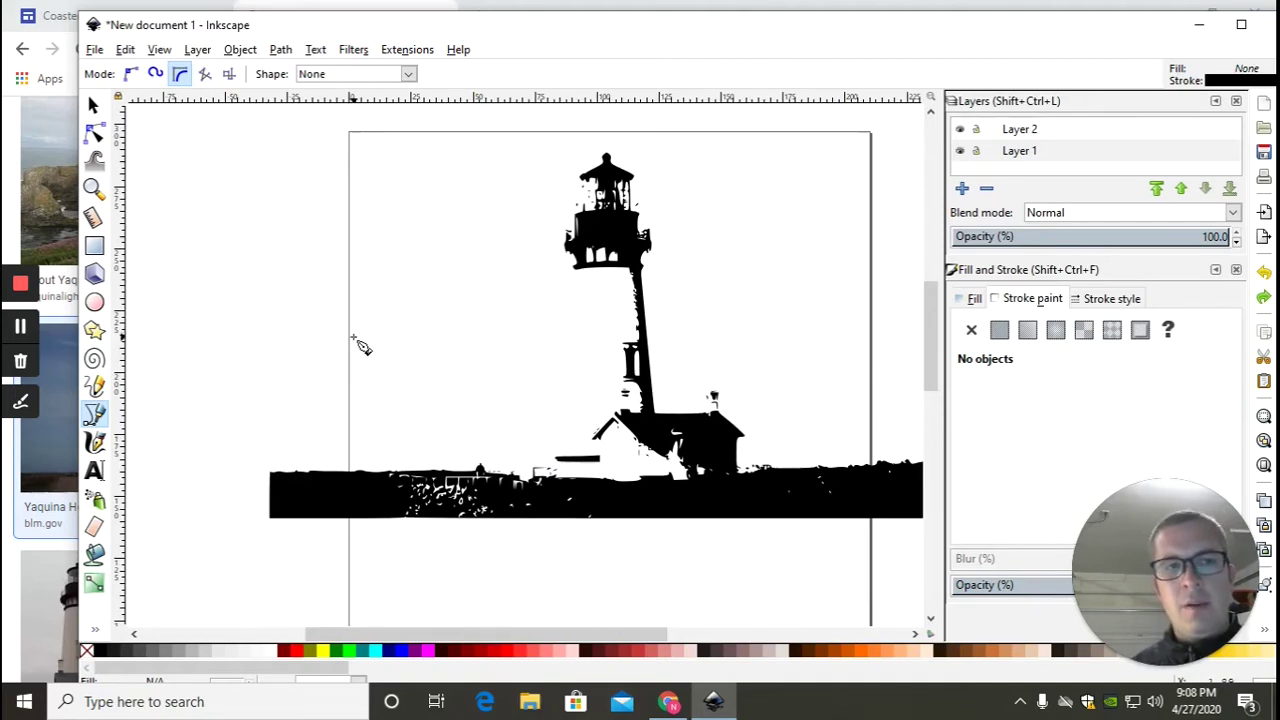
pyautogui.click(94, 245)
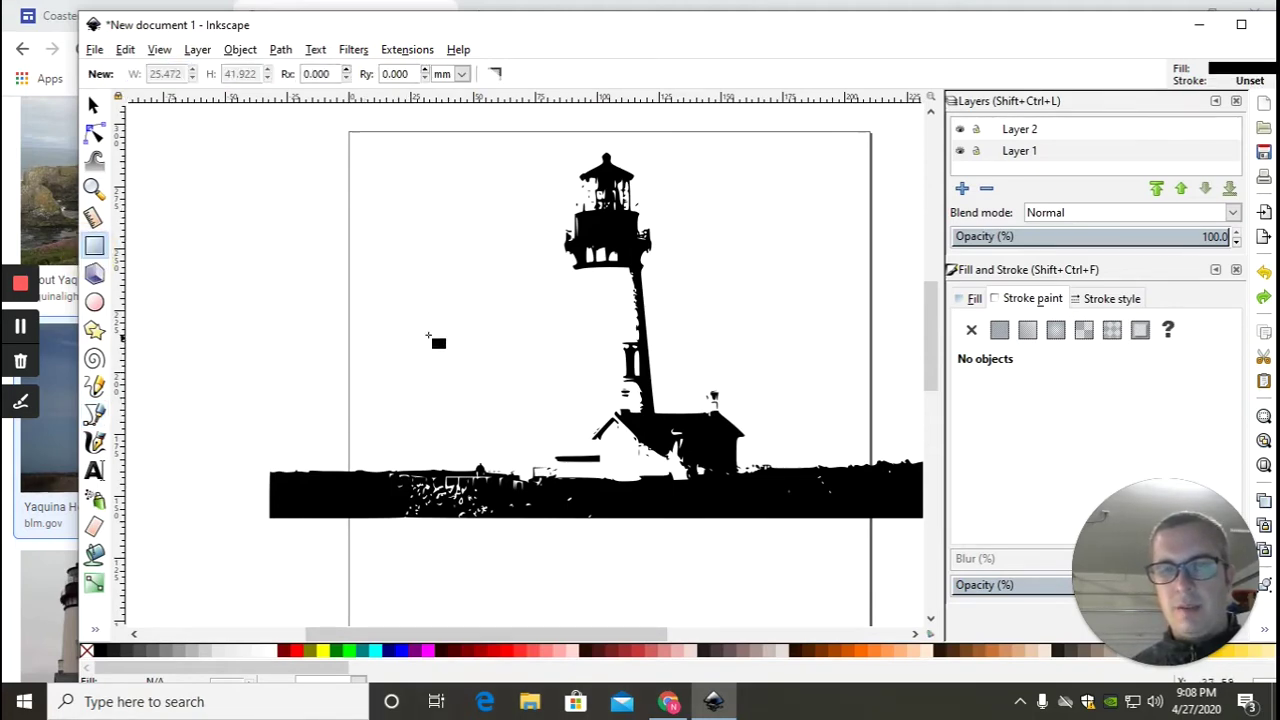
pyautogui.moveTo(420, 347)
pyautogui.mouseDown()
pyautogui.moveTo(271, 630)
pyautogui.moveTo(231, 619)
pyautogui.mouseUp()
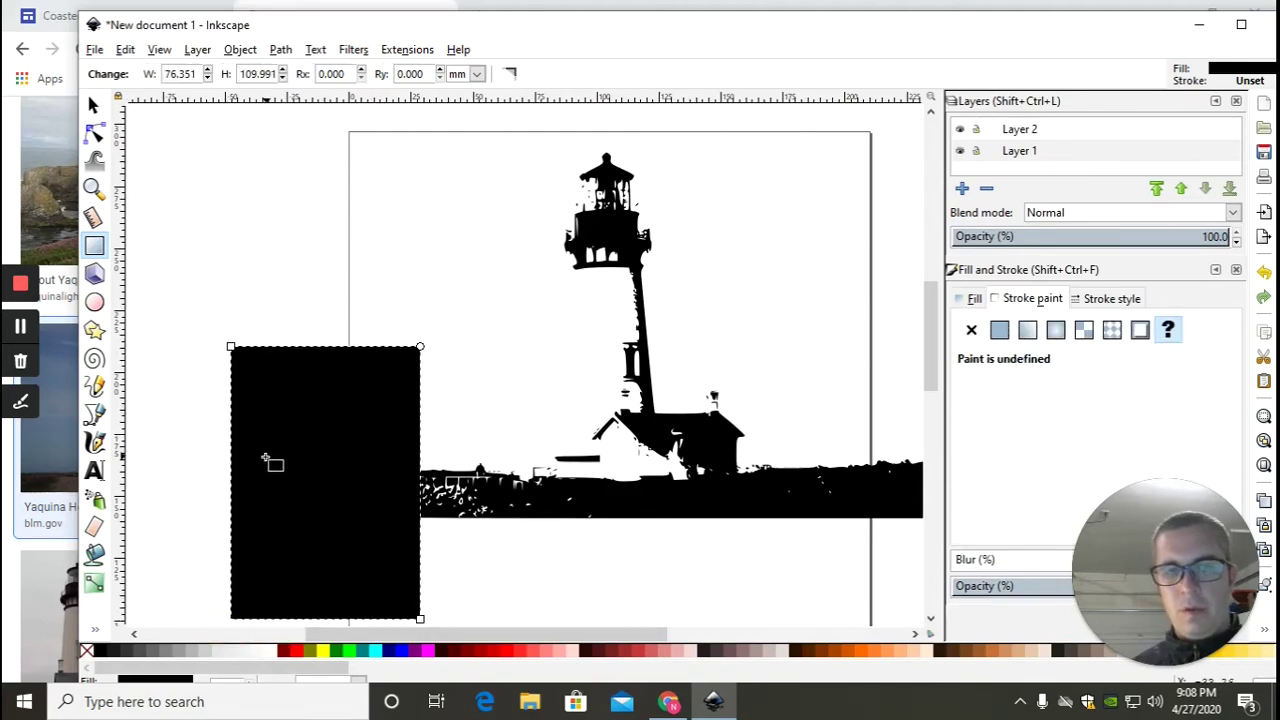
pyautogui.moveTo(808, 326); pyautogui.dragTo(1042, 708)
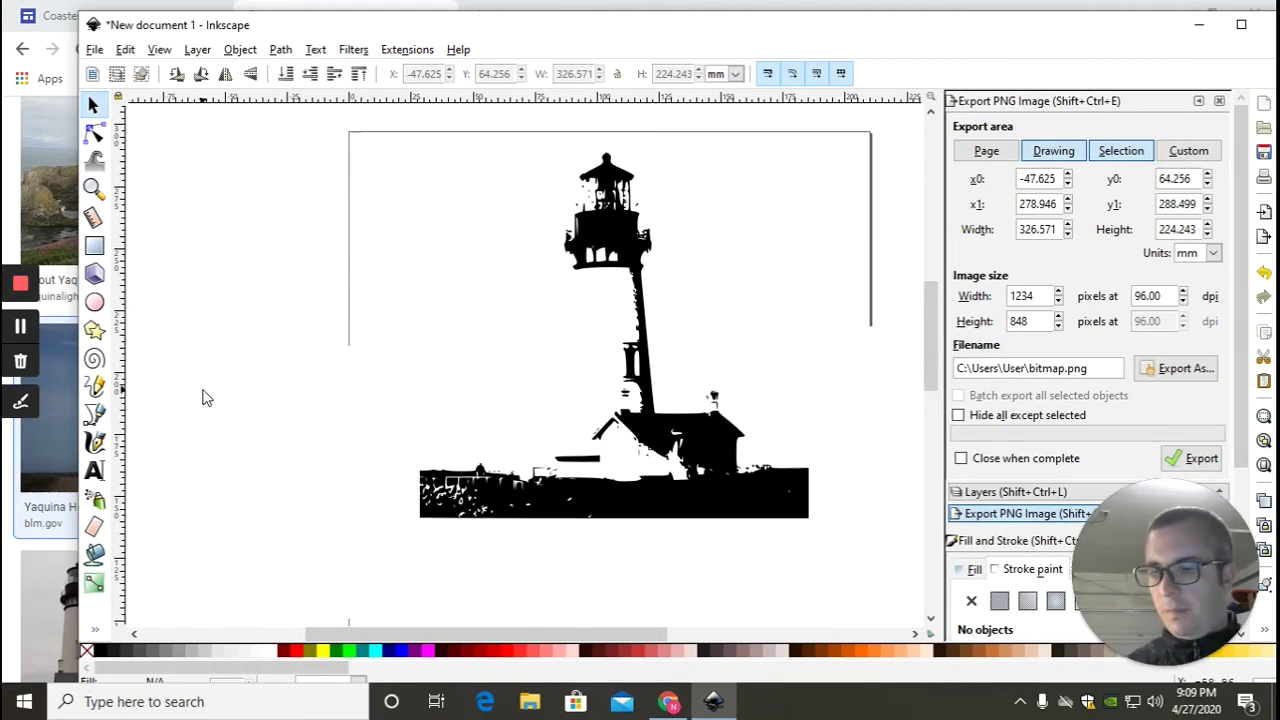
# Save the traced lighthouse as drawing in Cairo PNG format in the Picture folder inside laser
pyautogui.hotkey('ctrl', 's')
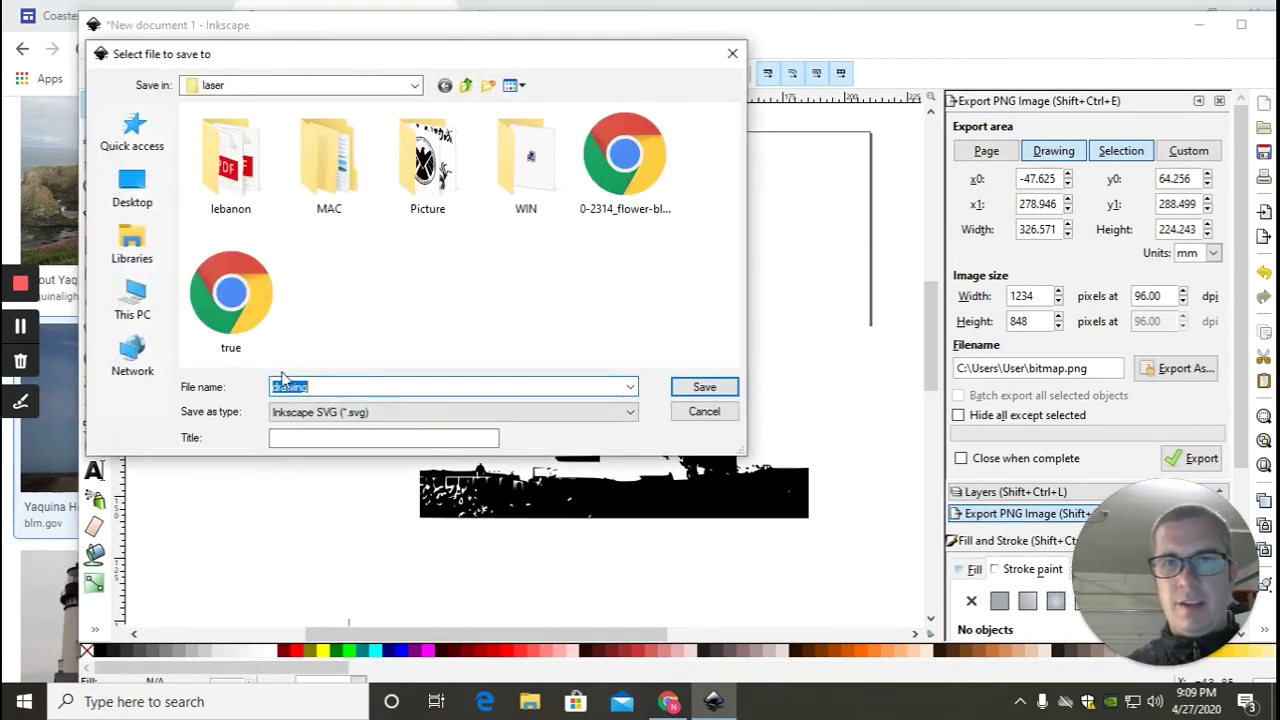
pyautogui.doubleClick(427, 196)
pyautogui.click(360, 413)
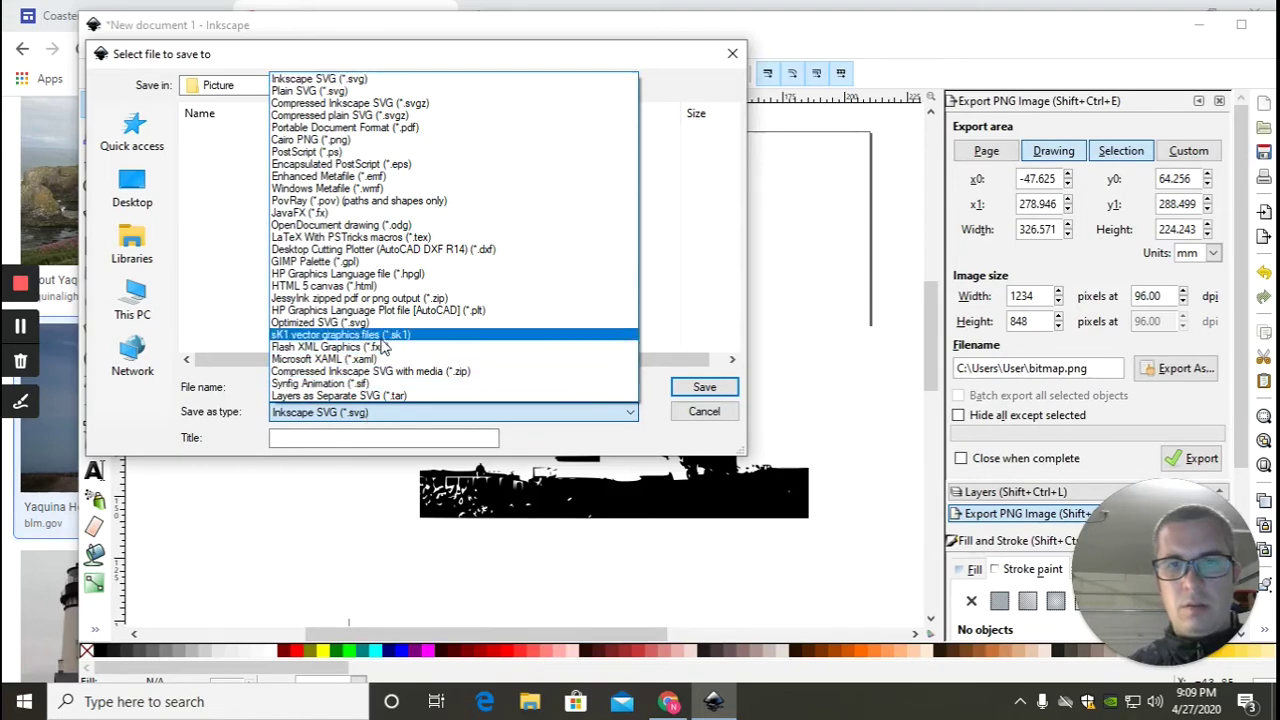
pyautogui.click(380, 142)
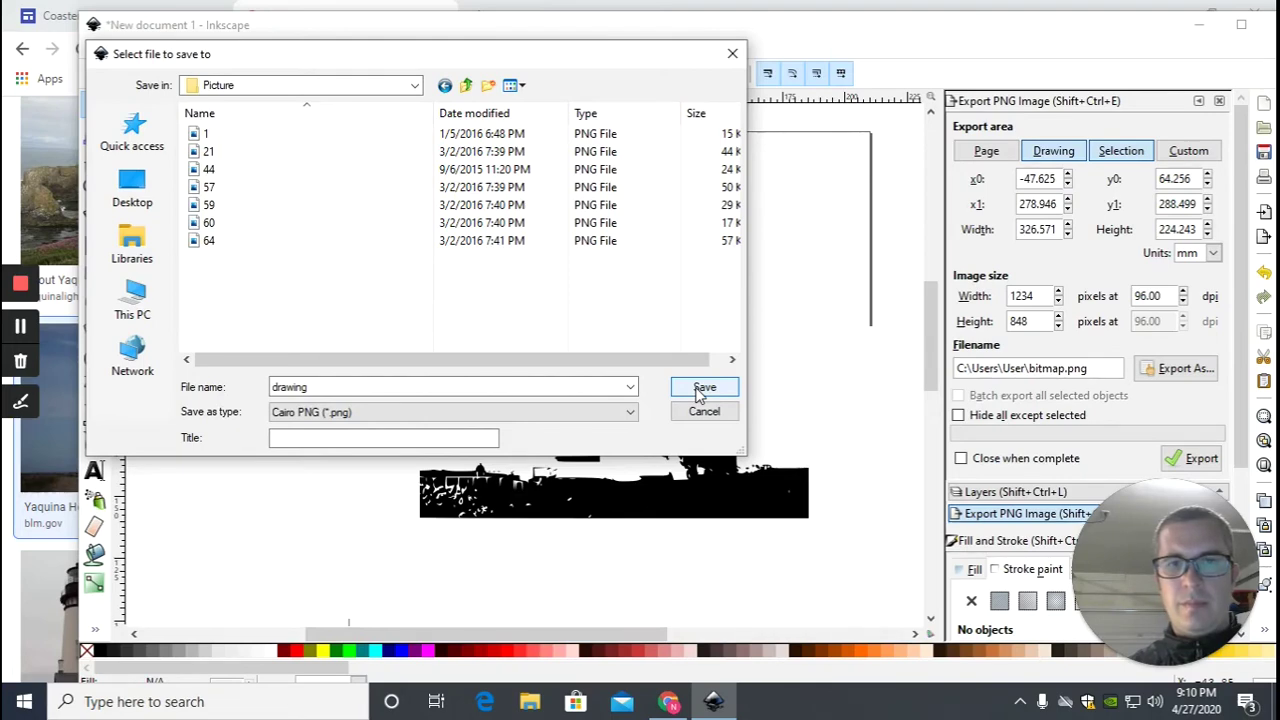
pyautogui.click(589, 414)
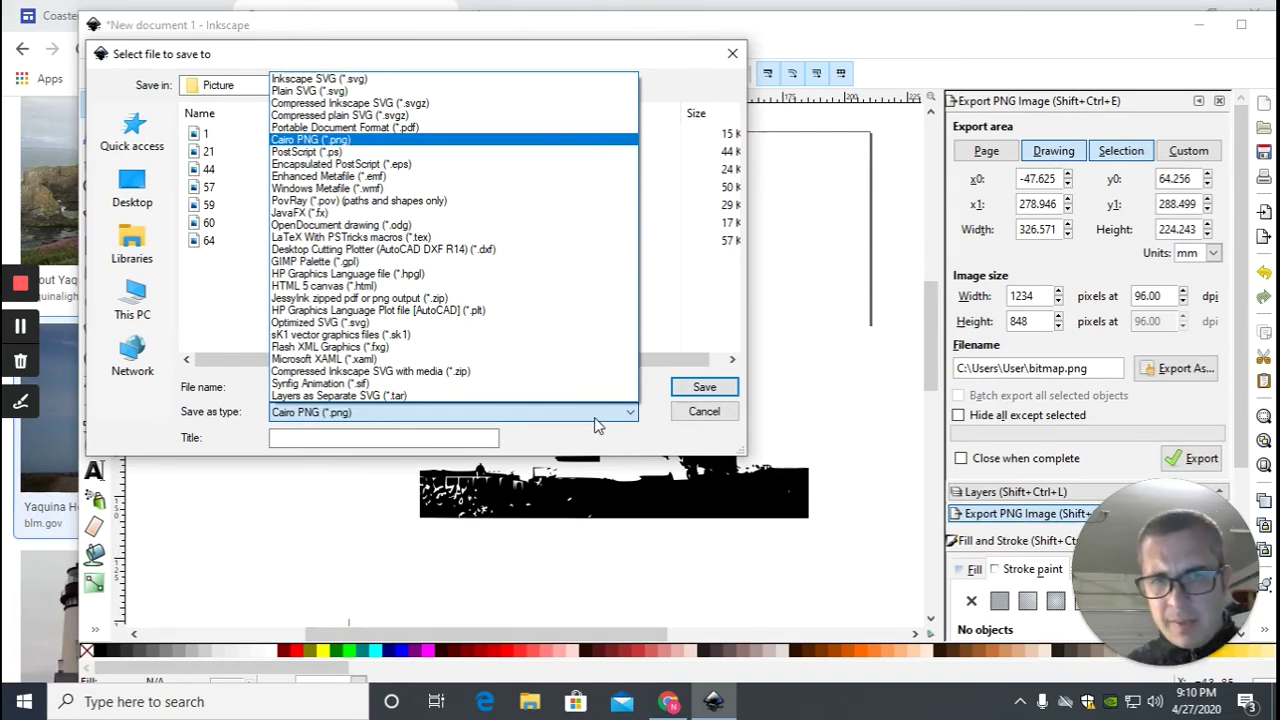
pyautogui.click(535, 447)
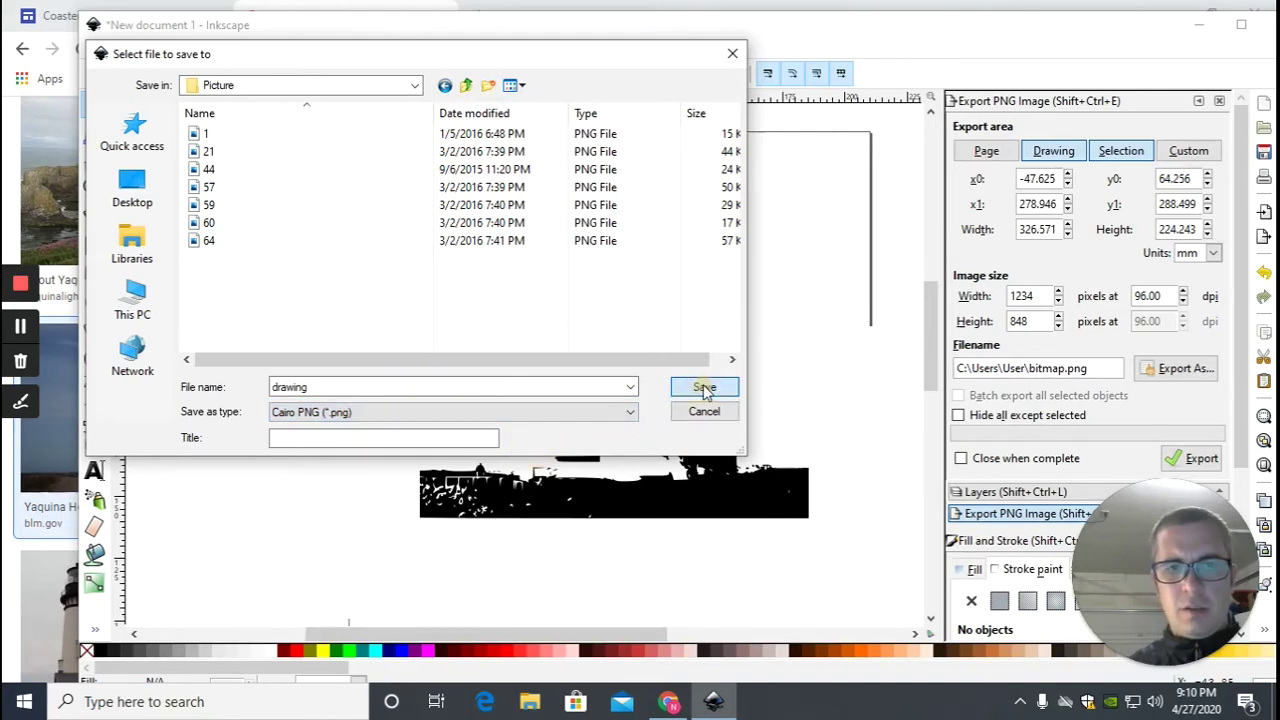
pyautogui.click(704, 388)
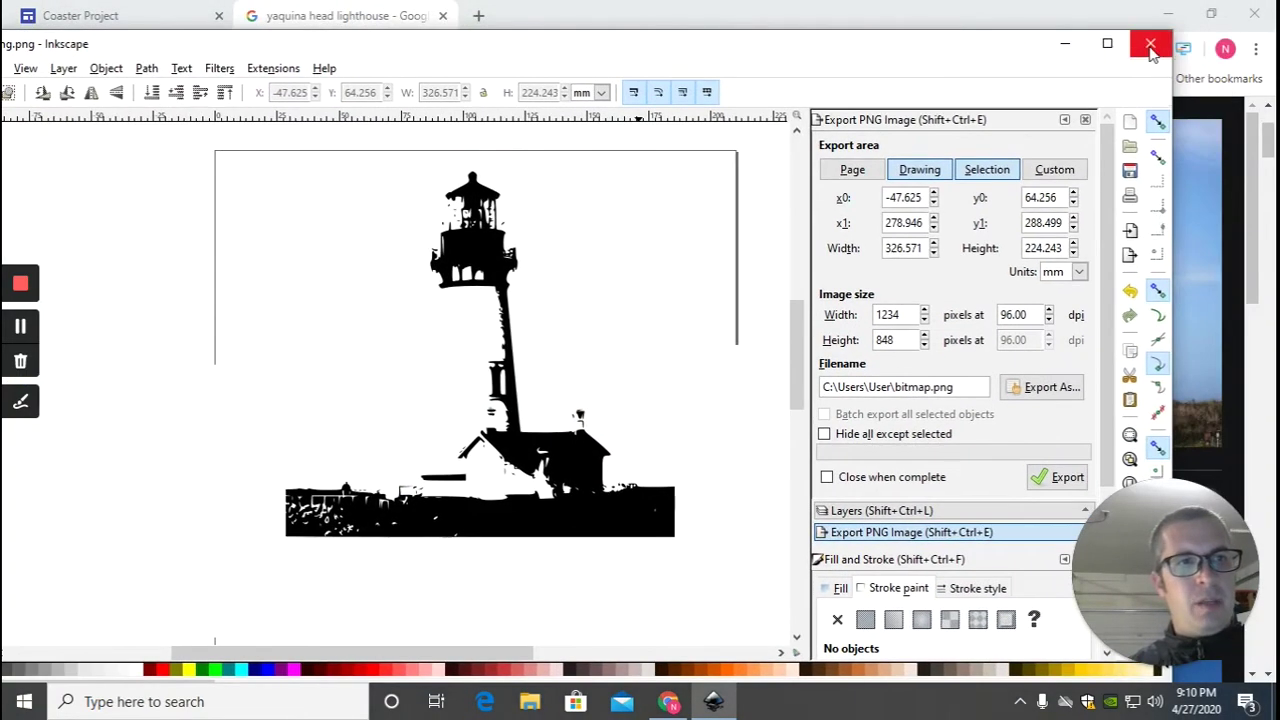
# Close the document, saving it as an Inkscape SVG named lighthouse in the Picture folder
pyautogui.click(1150, 44)
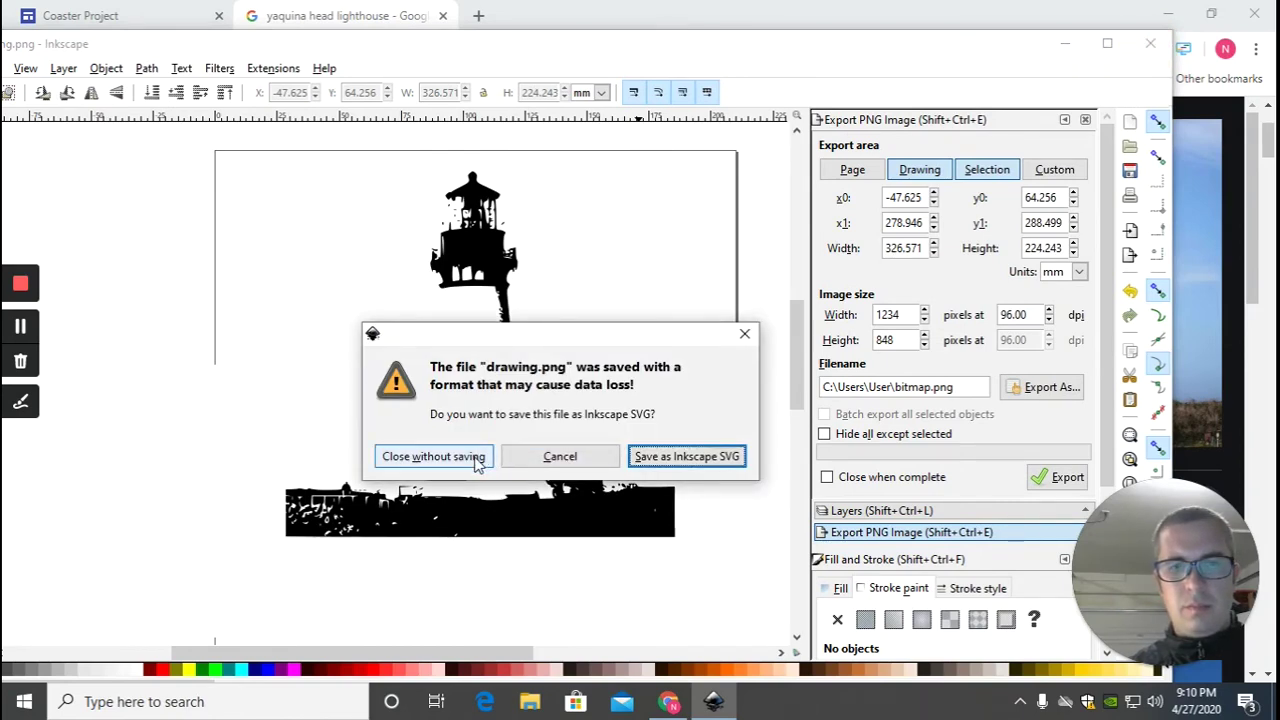
pyautogui.click(650, 458)
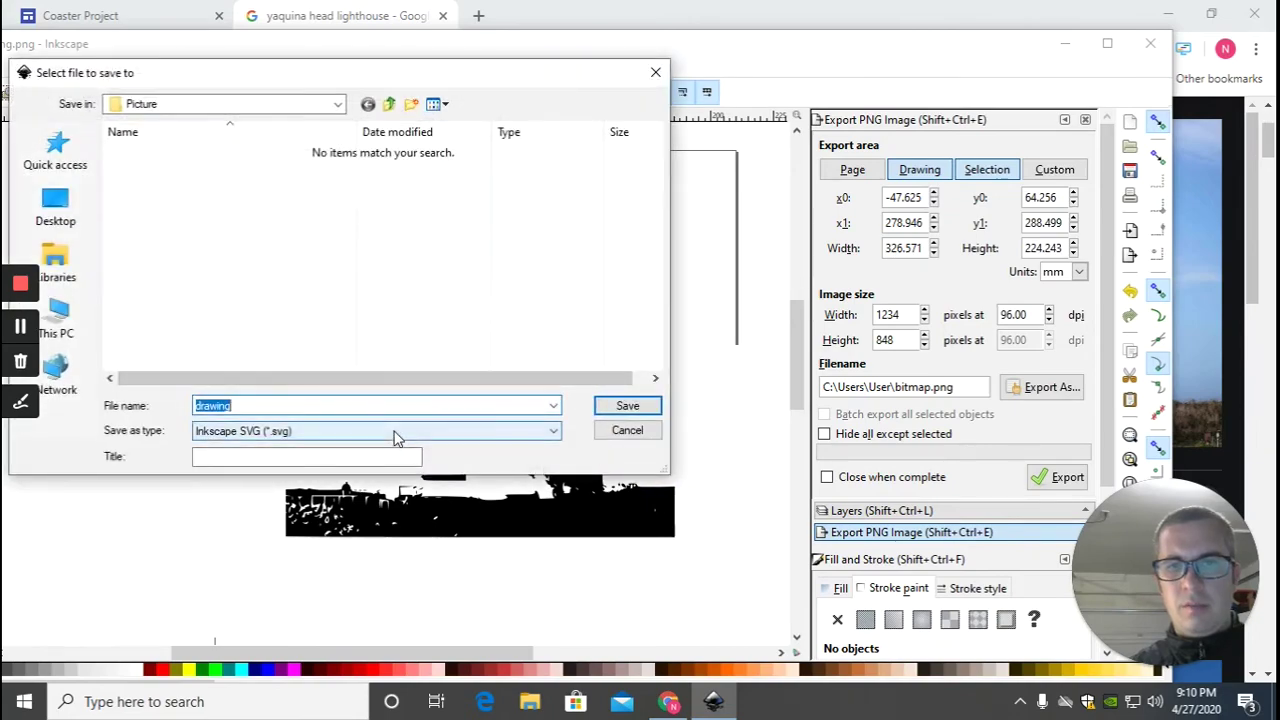
pyautogui.write('lighthouse')
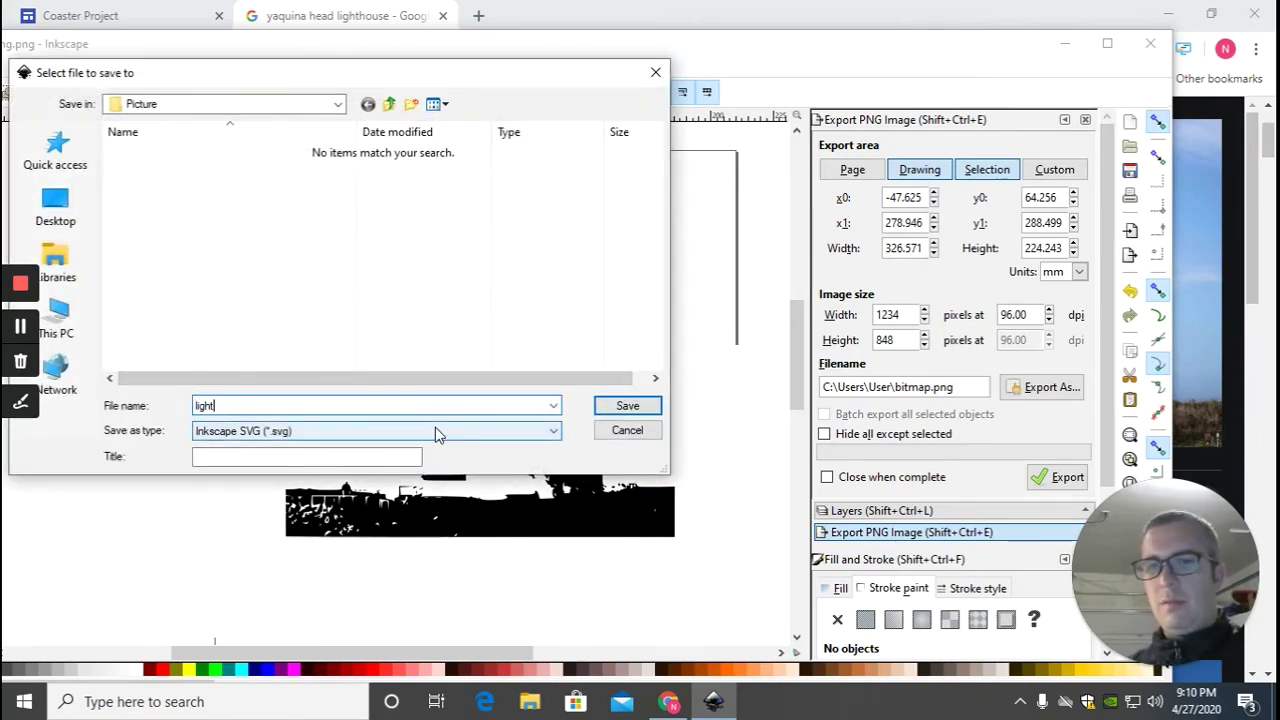
pyautogui.press('Return')
pyautogui.hotkey('alt', 'F4')
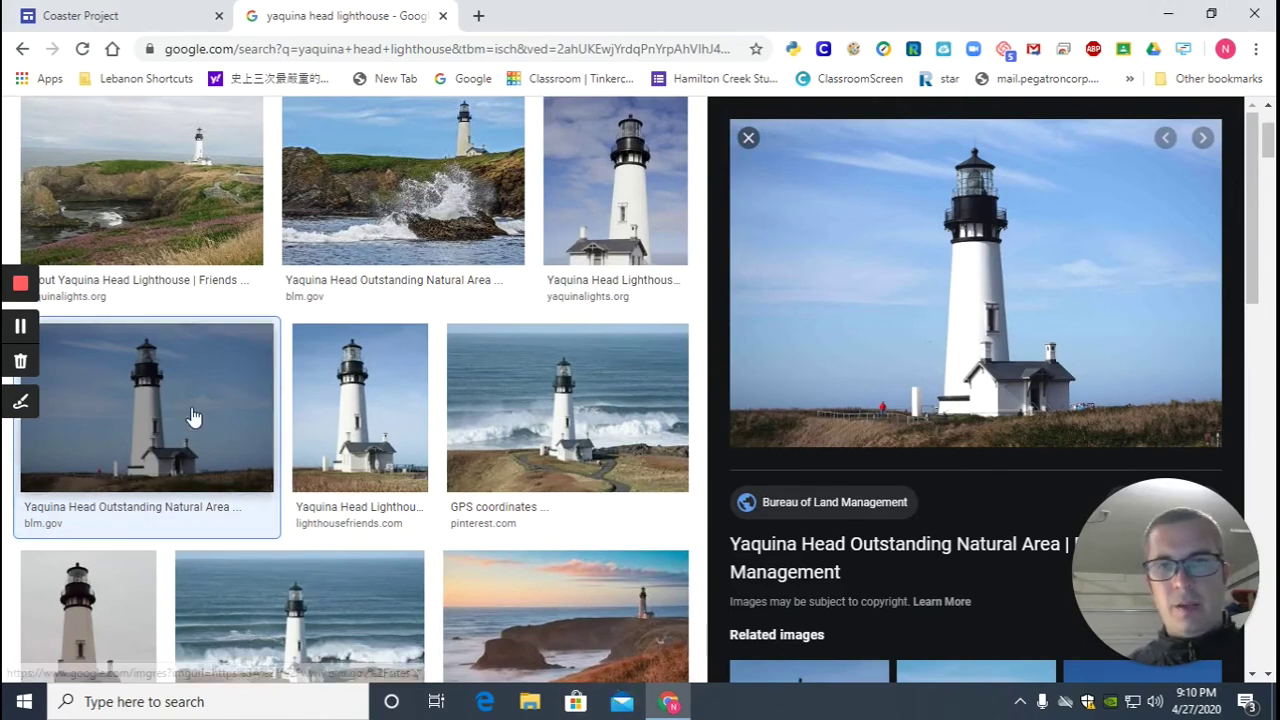
pyautogui.click(21, 328)
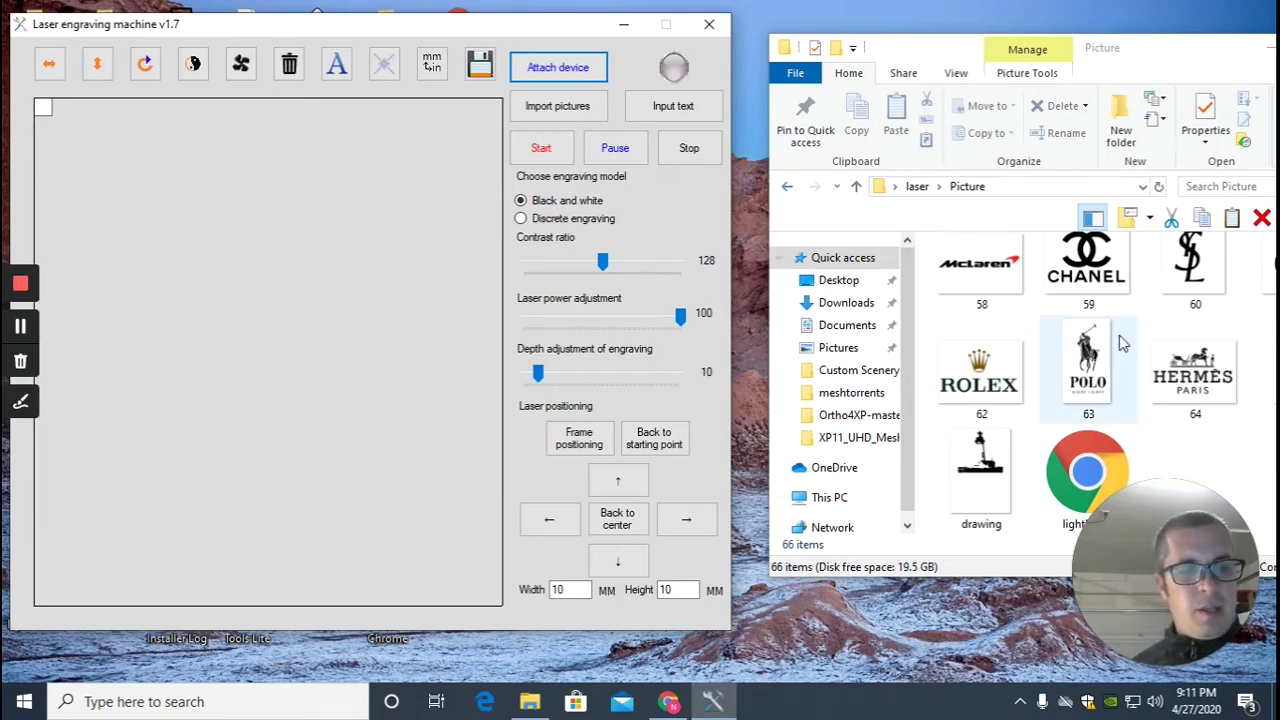
# Place the Converse logo, picture 32 from the Picture folder, on the work area of Laser engraving machine v1.7
pyautogui.scroll(4, 1080, 355)
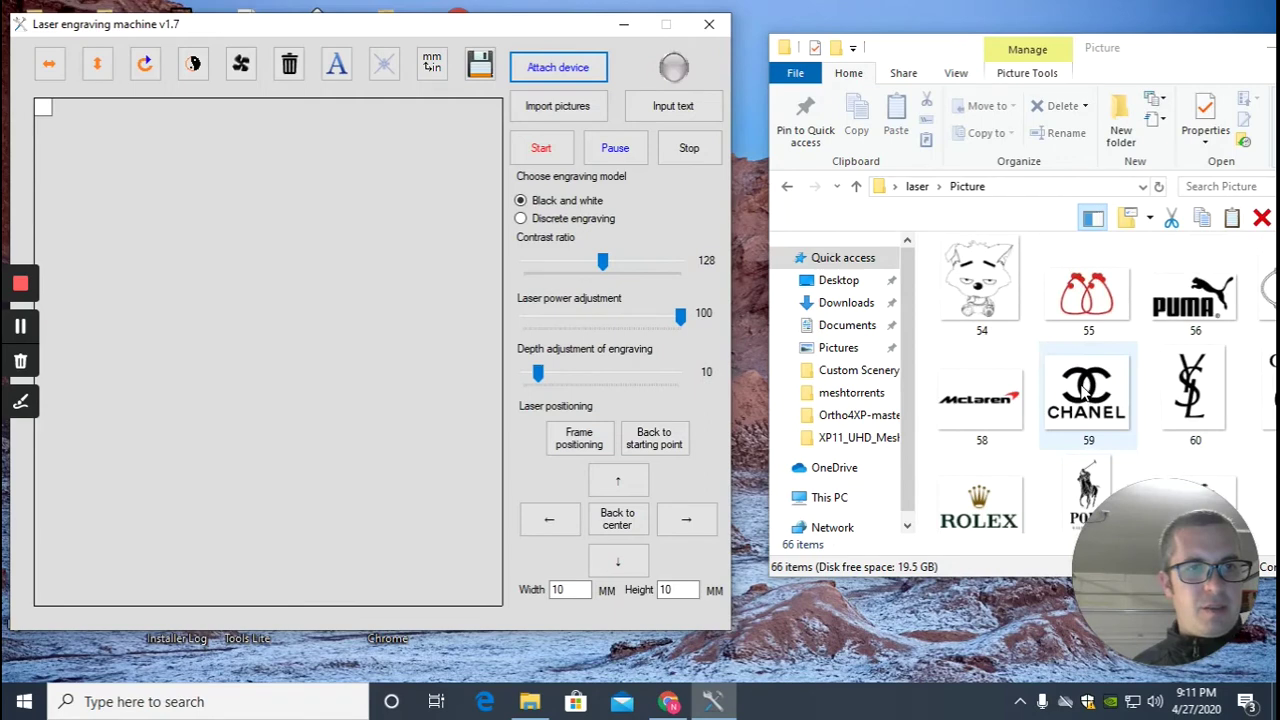
pyautogui.scroll(4, 1080, 395)
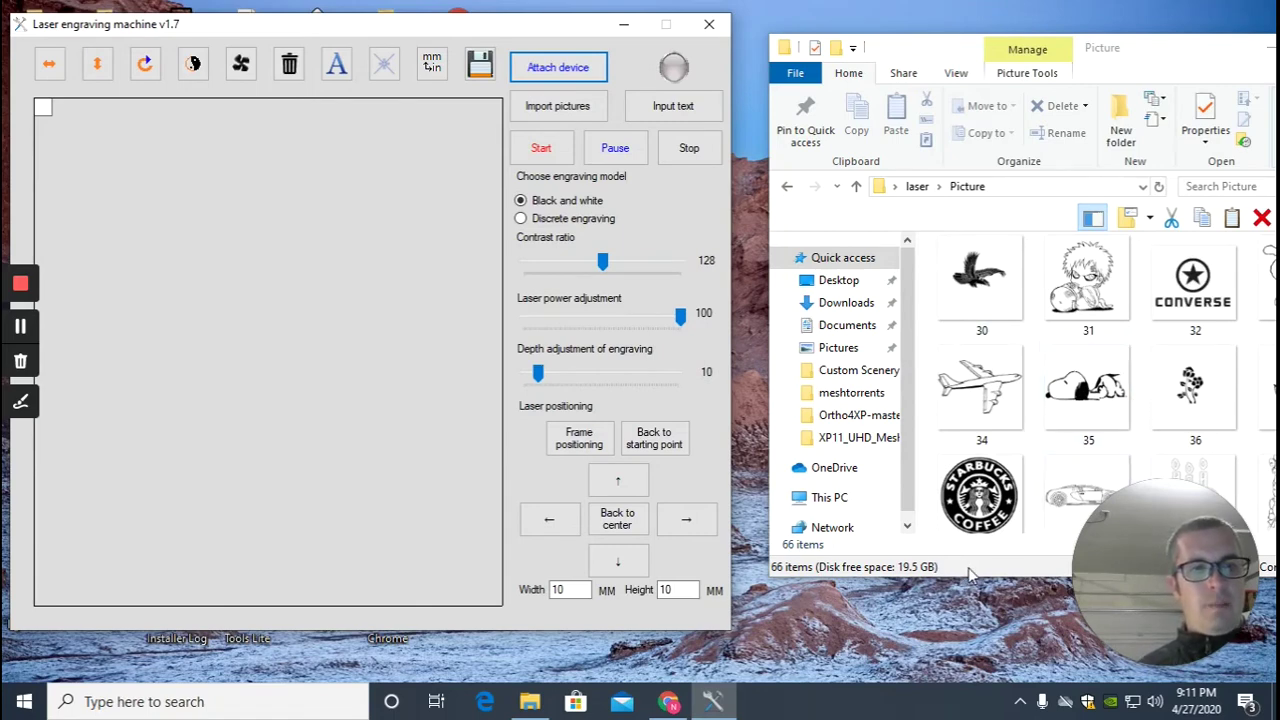
pyautogui.click(1212, 278)
pyautogui.moveTo(1212, 278); pyautogui.dragTo(306, 354)
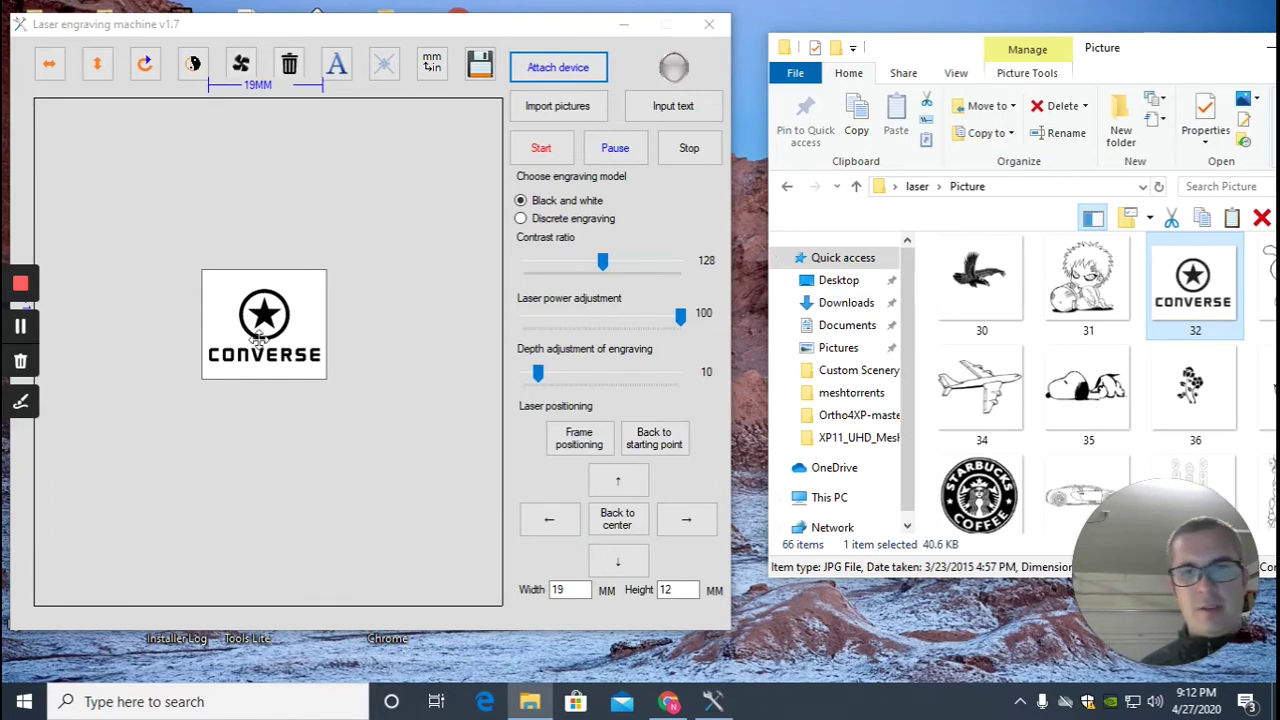
# Replace the Converse logo on the engraving work area with the picture named drawing from the Picture folder
pyautogui.click(414, 330)
pyautogui.click(660, 410)
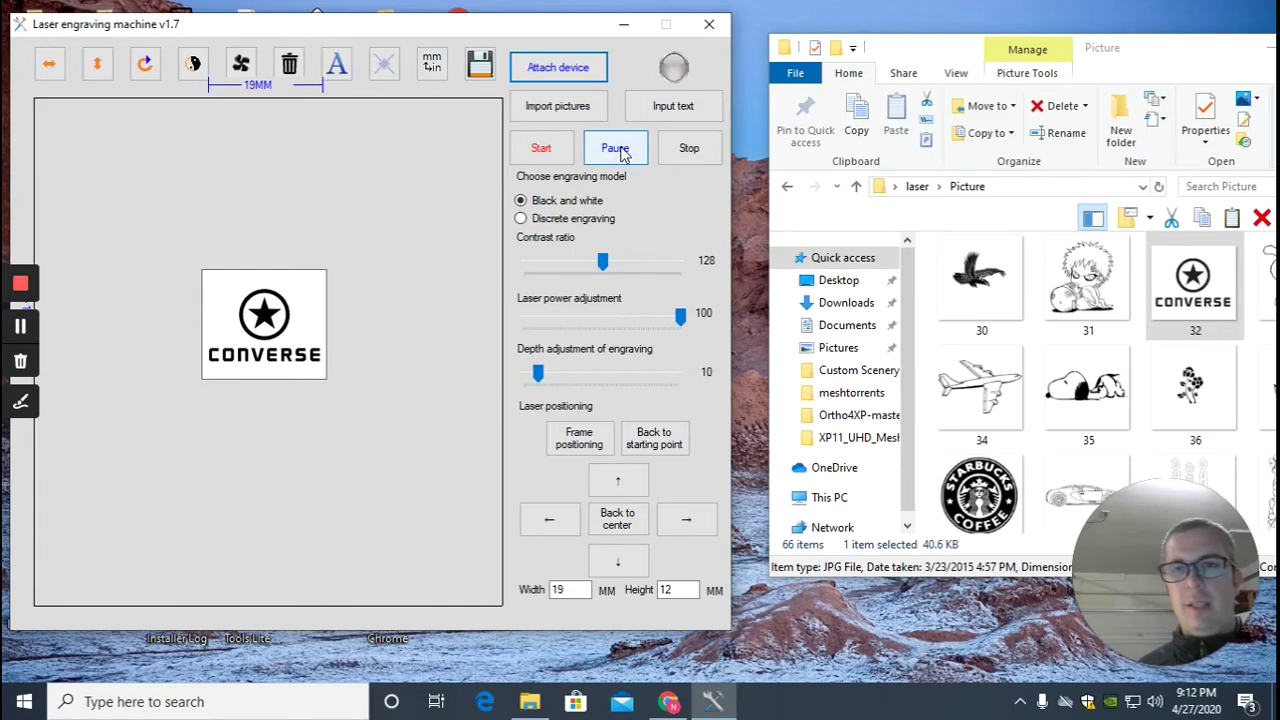
pyautogui.click(289, 63)
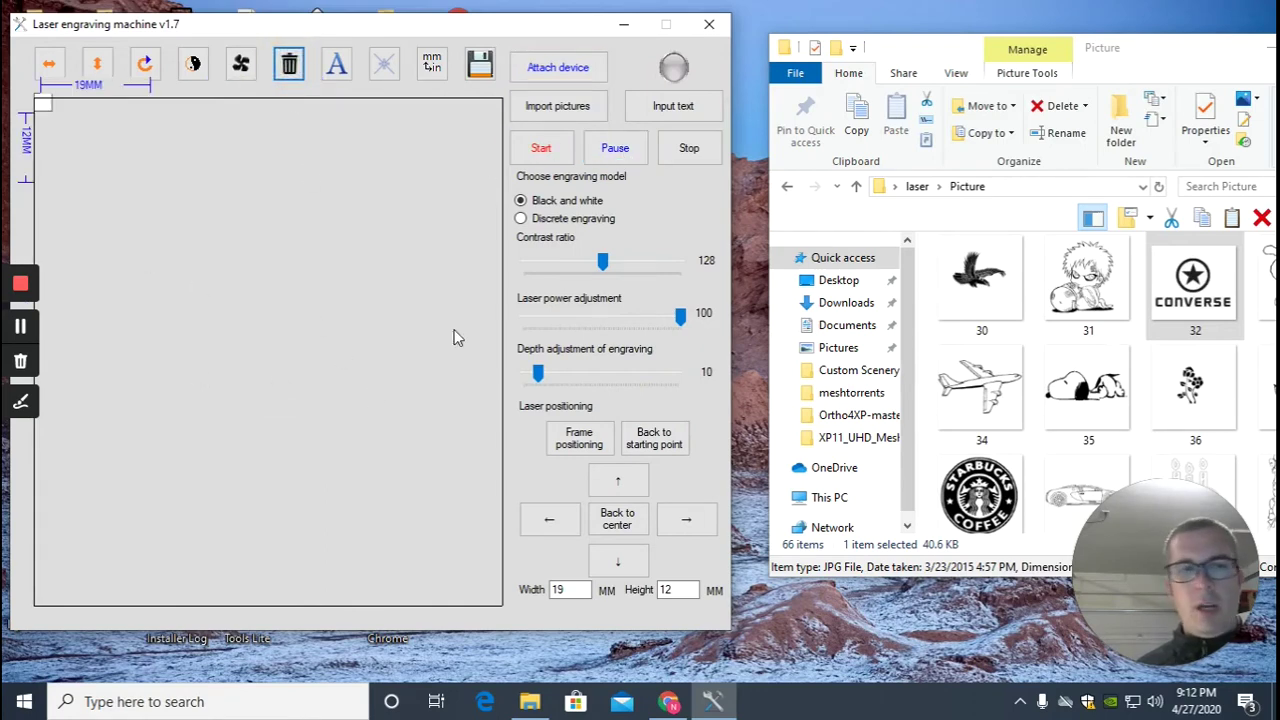
pyautogui.scroll(-8, 1183, 405)
pyautogui.moveTo(1003, 498)
pyautogui.mouseDown()
pyautogui.moveTo(985, 480)
pyautogui.moveTo(215, 392)
pyautogui.moveTo(221, 405)
pyautogui.mouseUp()
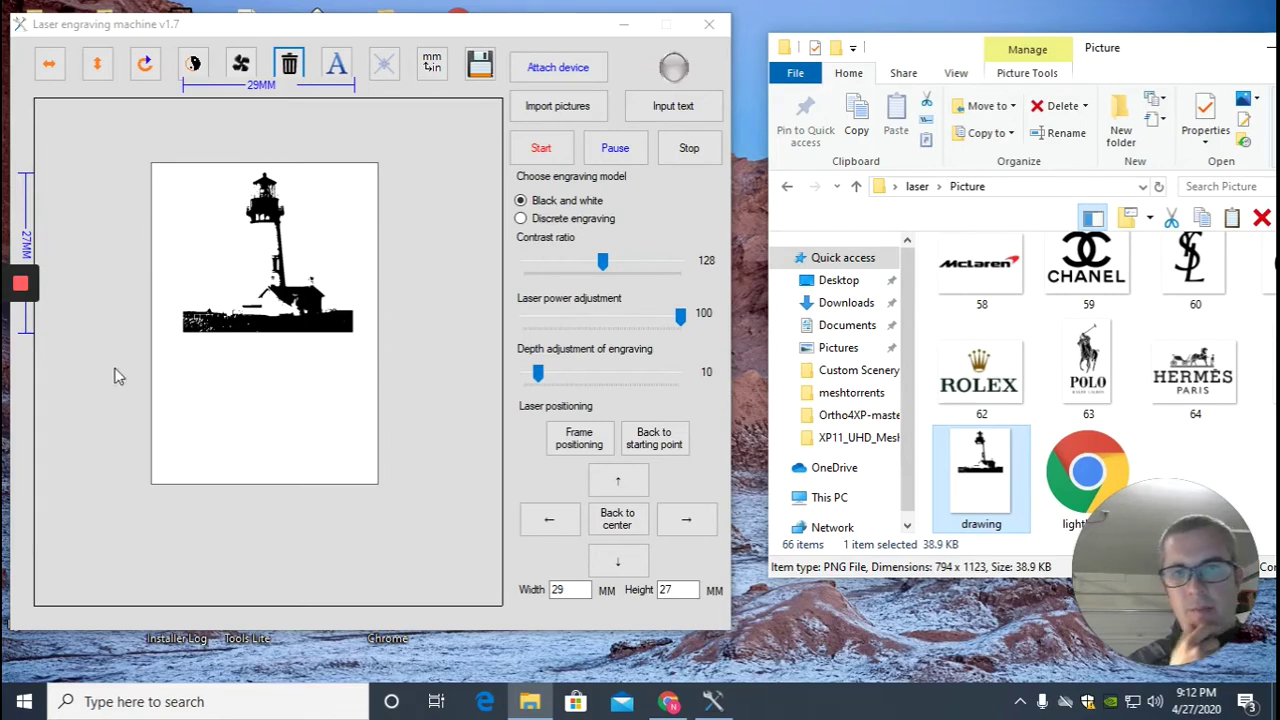
pyautogui.click(20, 328)
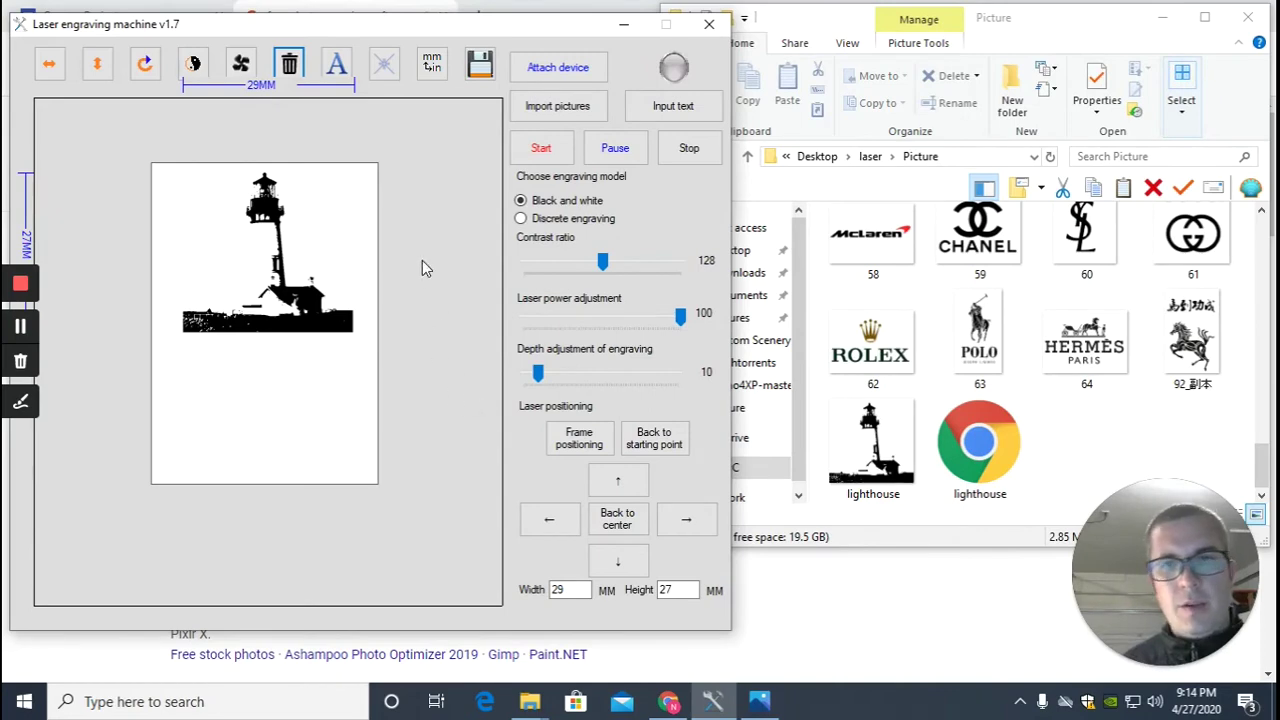
# Replace the uncropped drawing on the work area with the cropped lighthouse PNG from the Picture folder and minimize the folder window
pyautogui.click(289, 64)
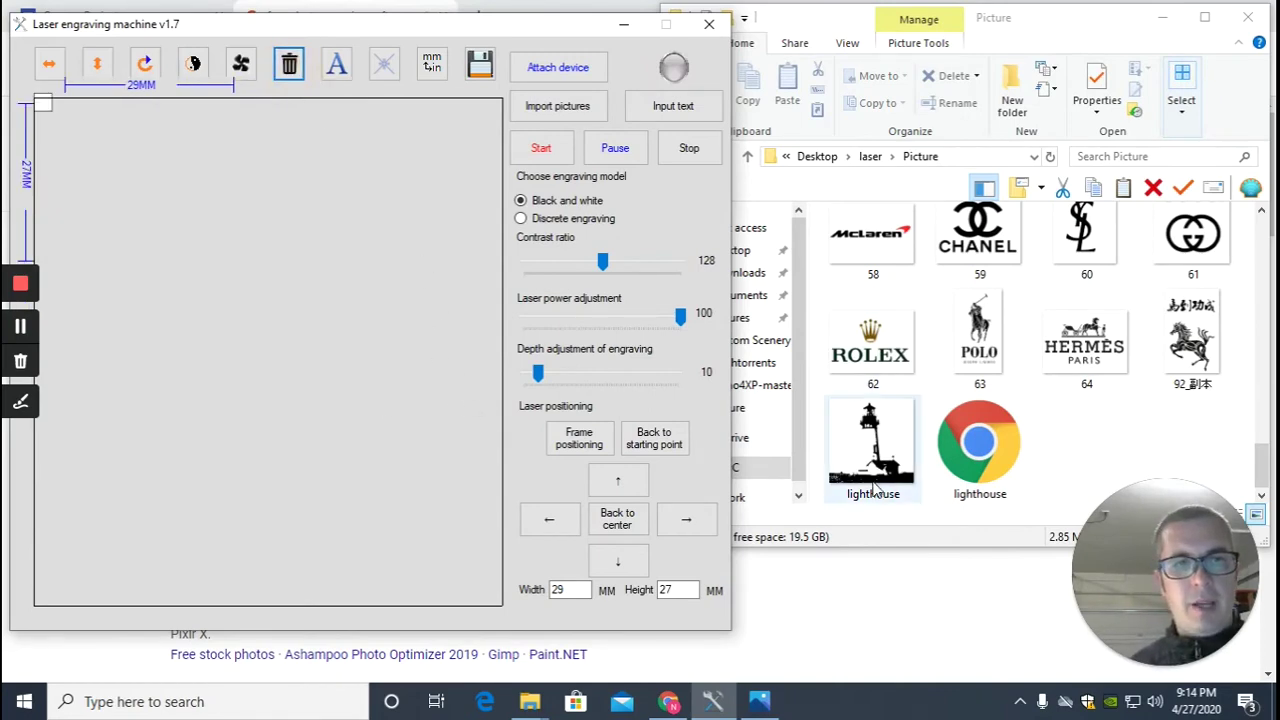
pyautogui.moveTo(871, 434); pyautogui.dragTo(237, 341)
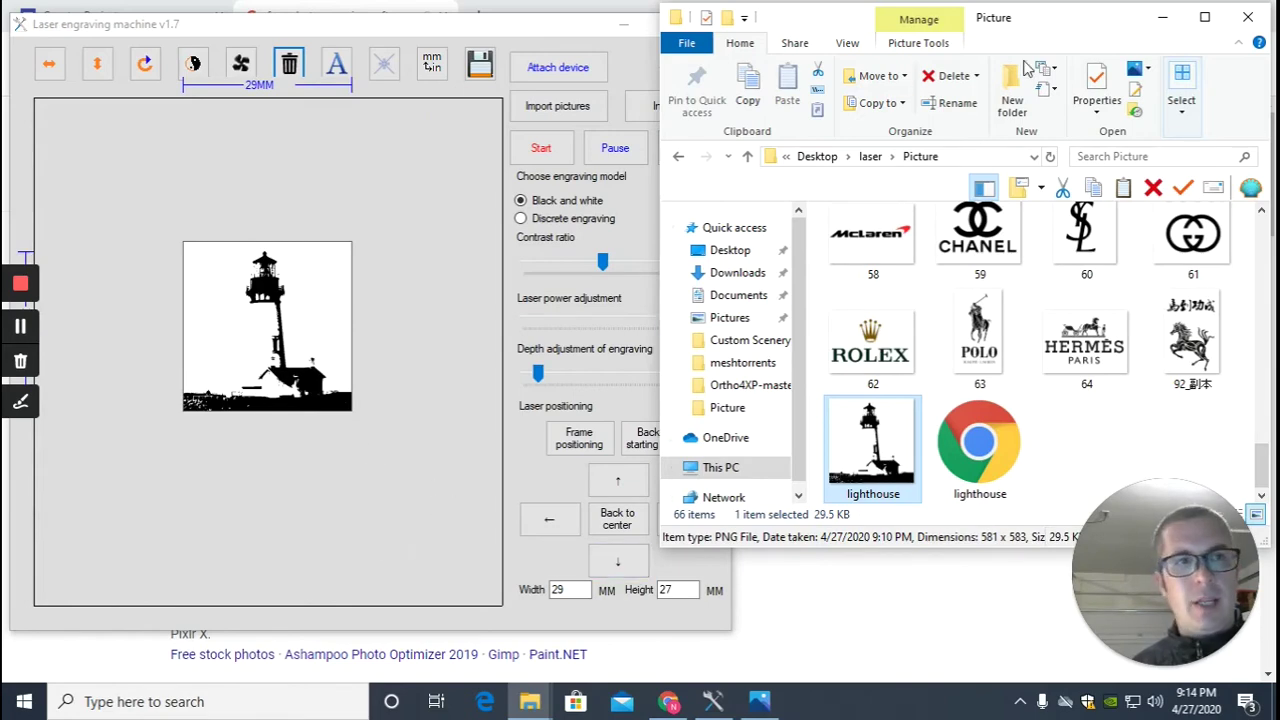
pyautogui.click(1162, 17)
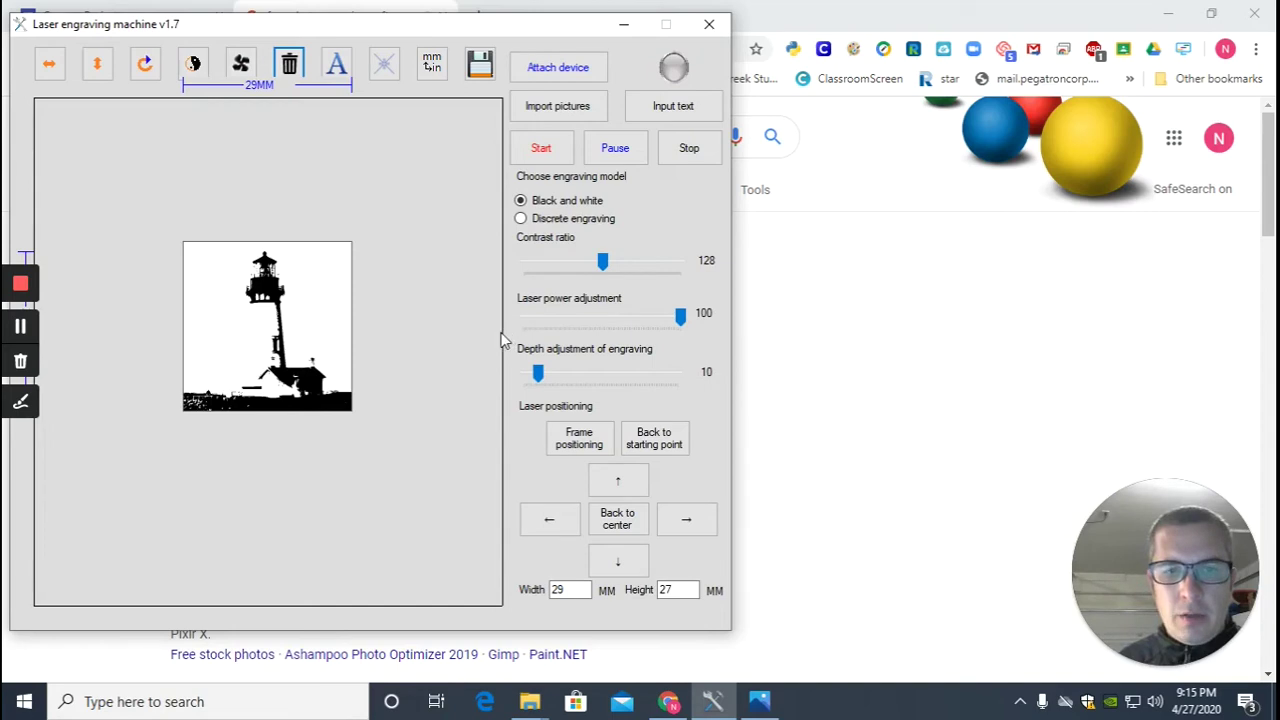
# Set the depth adjustment of engraving to 50 and move the laser engraving window clear of the screen's edge
pyautogui.moveTo(538, 374); pyautogui.dragTo(601, 376)
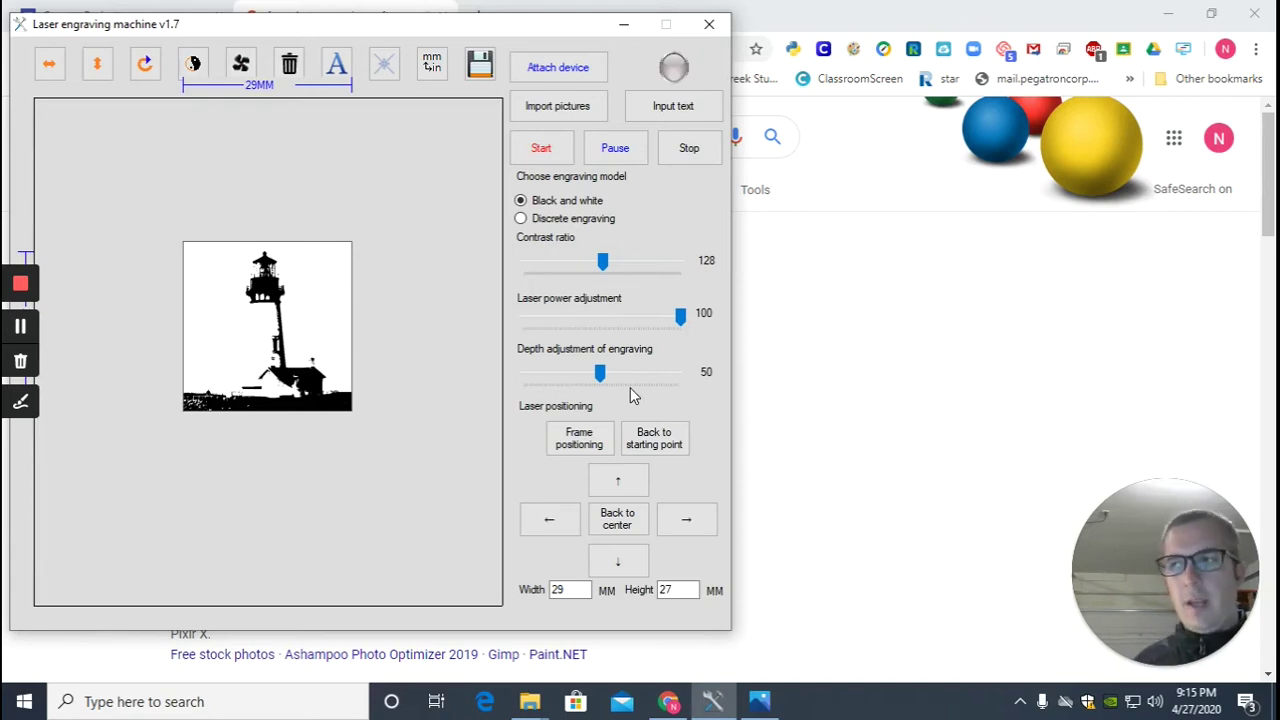
pyautogui.click(599, 379)
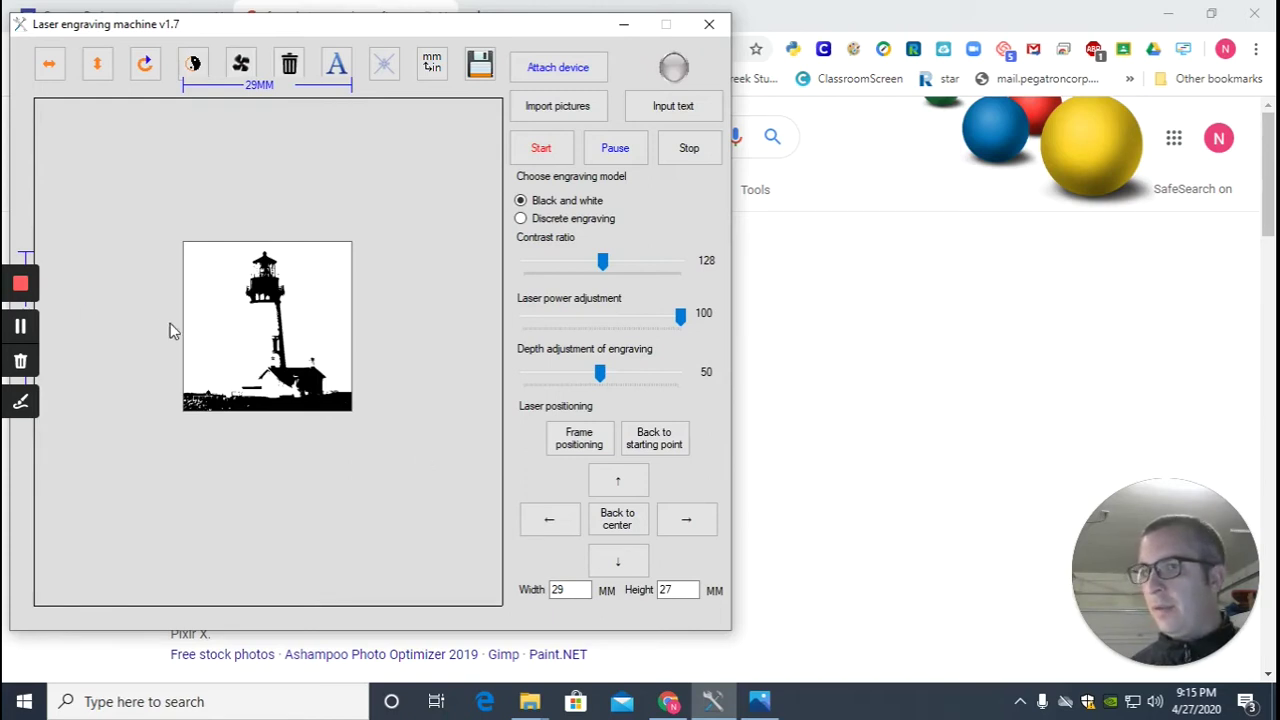
pyautogui.moveTo(270, 35); pyautogui.dragTo(396, 40)
# Set the lighthouse picture's width and height to 60 mm each and dismiss the device connection prompts
pyautogui.doubleClick(684, 594)
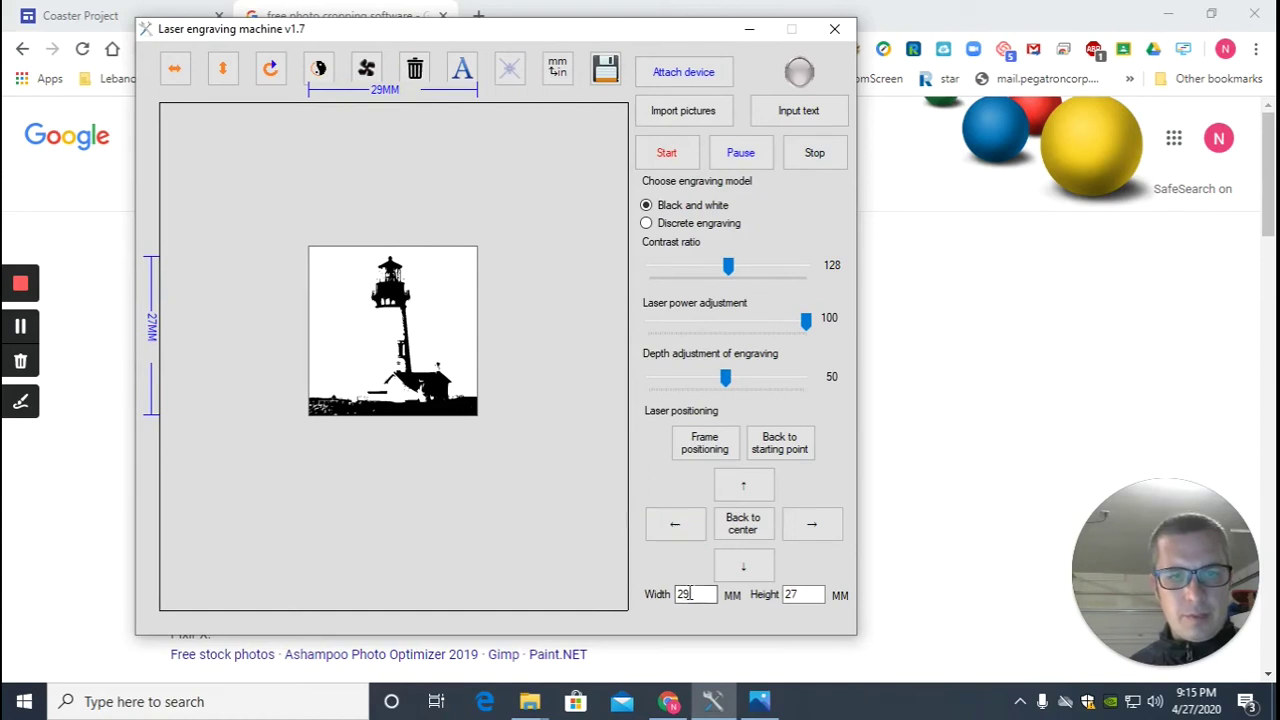
pyautogui.write('60')
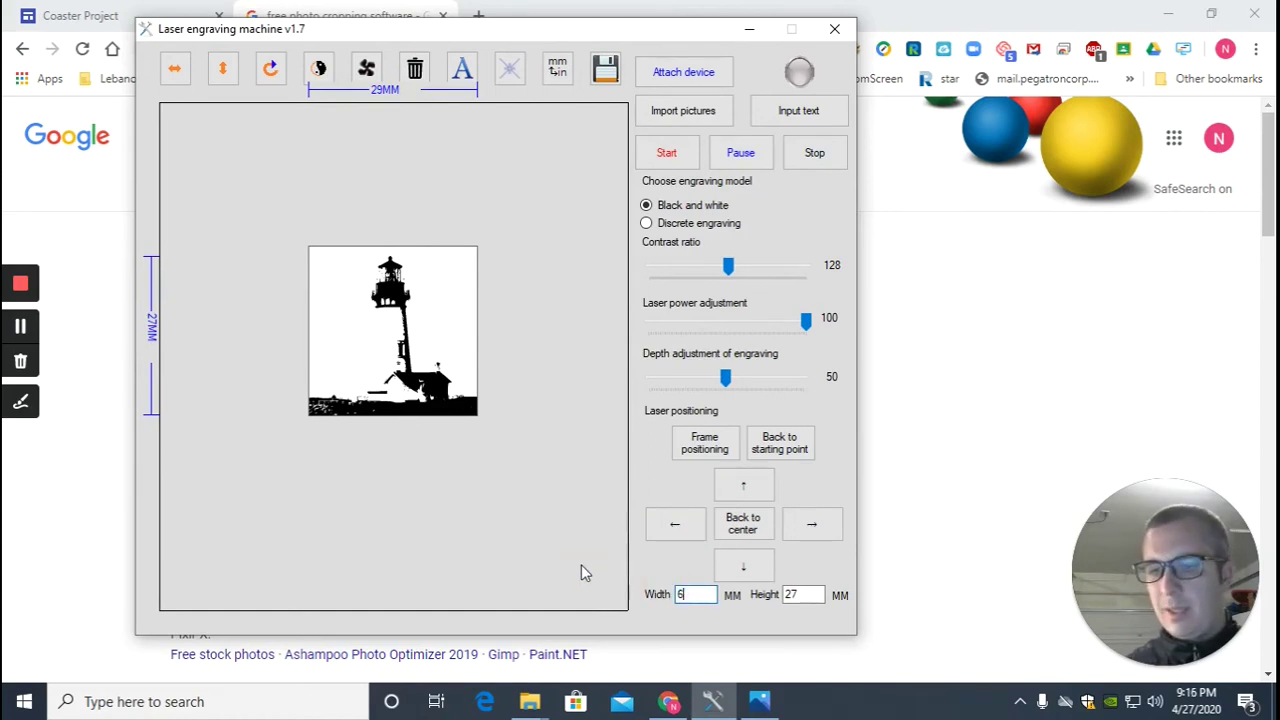
pyautogui.click(808, 594)
pyautogui.press('BackSpace')
pyautogui.press('BackSpace')
pyautogui.write('60')
pyautogui.press('Return')
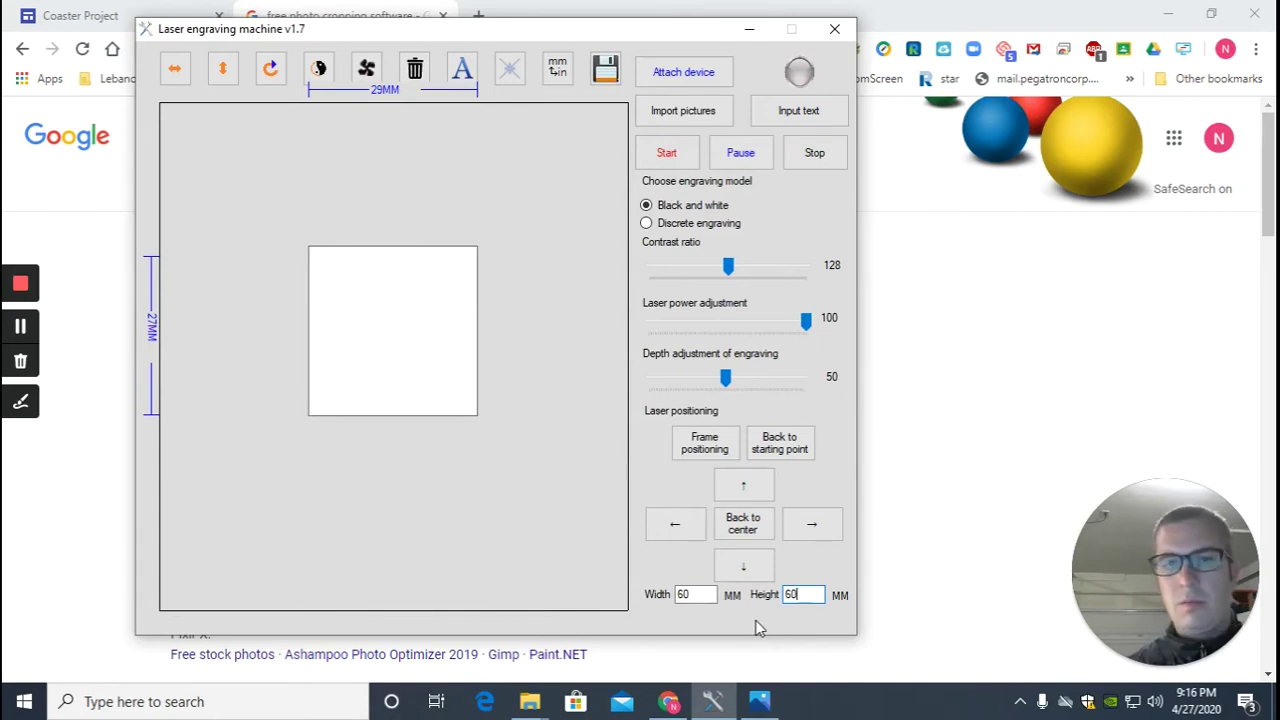
pyautogui.click(505, 436)
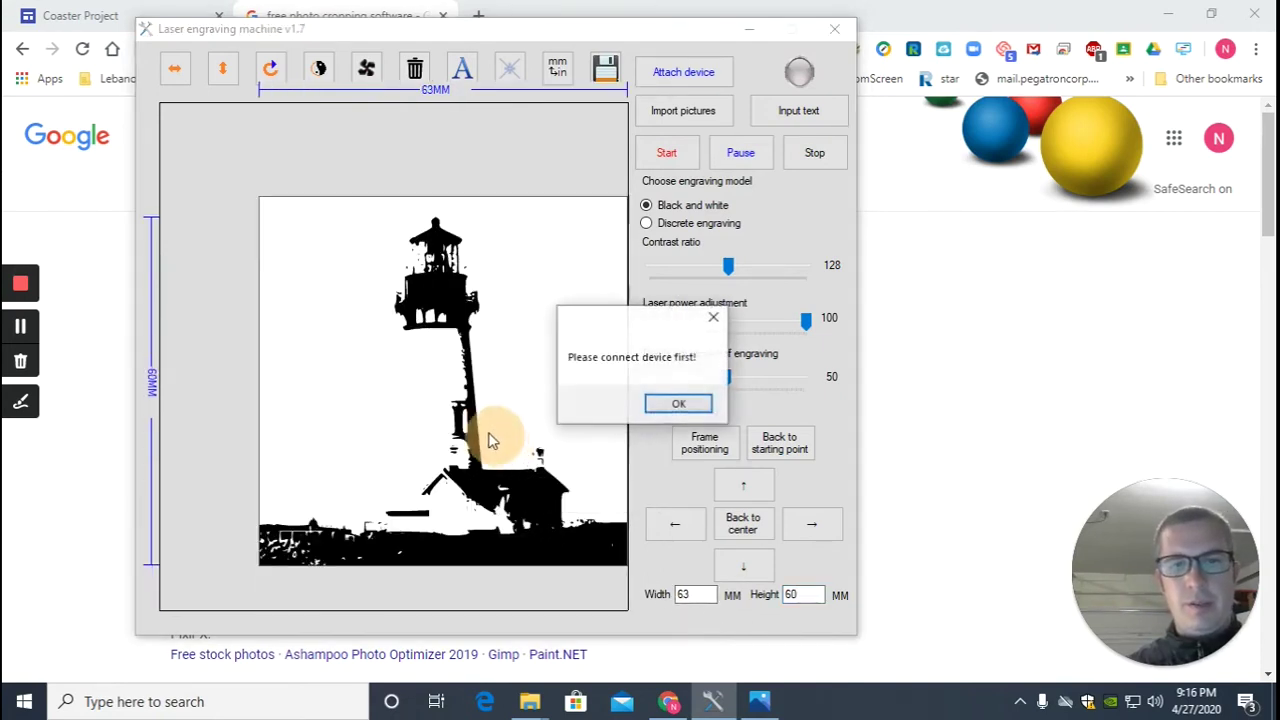
pyautogui.click(662, 406)
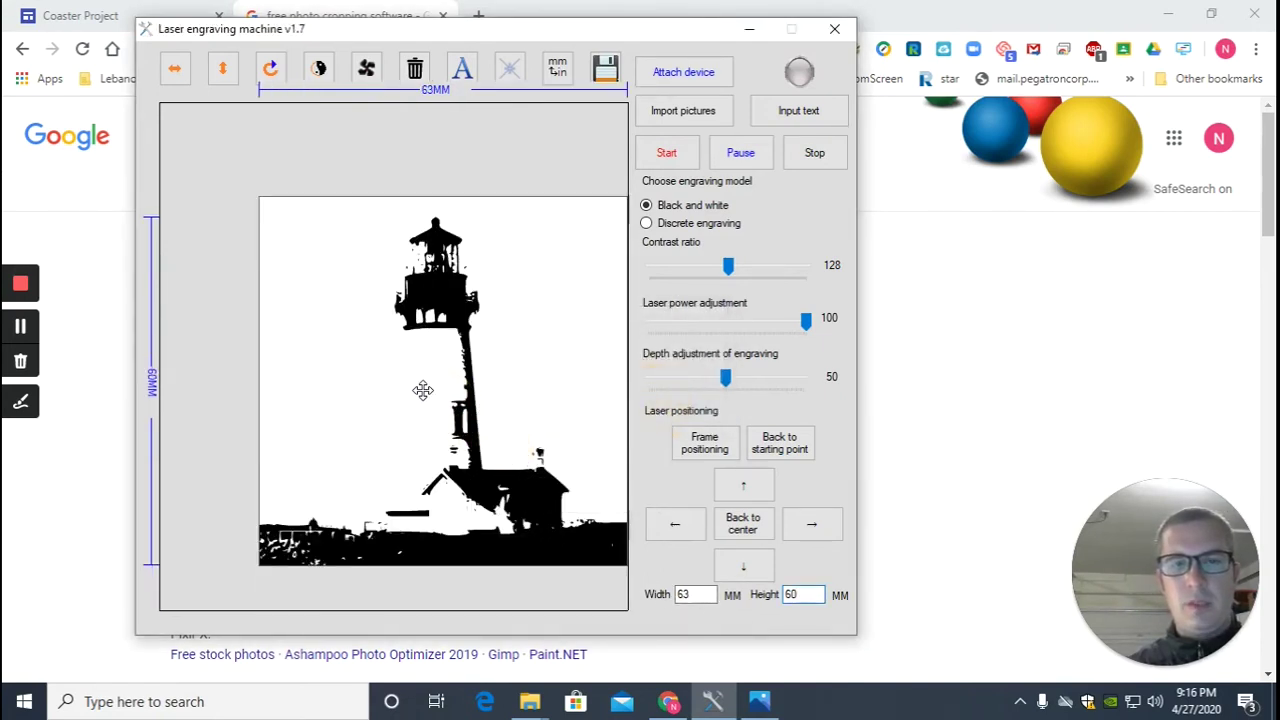
pyautogui.click(346, 383)
pyautogui.click(677, 403)
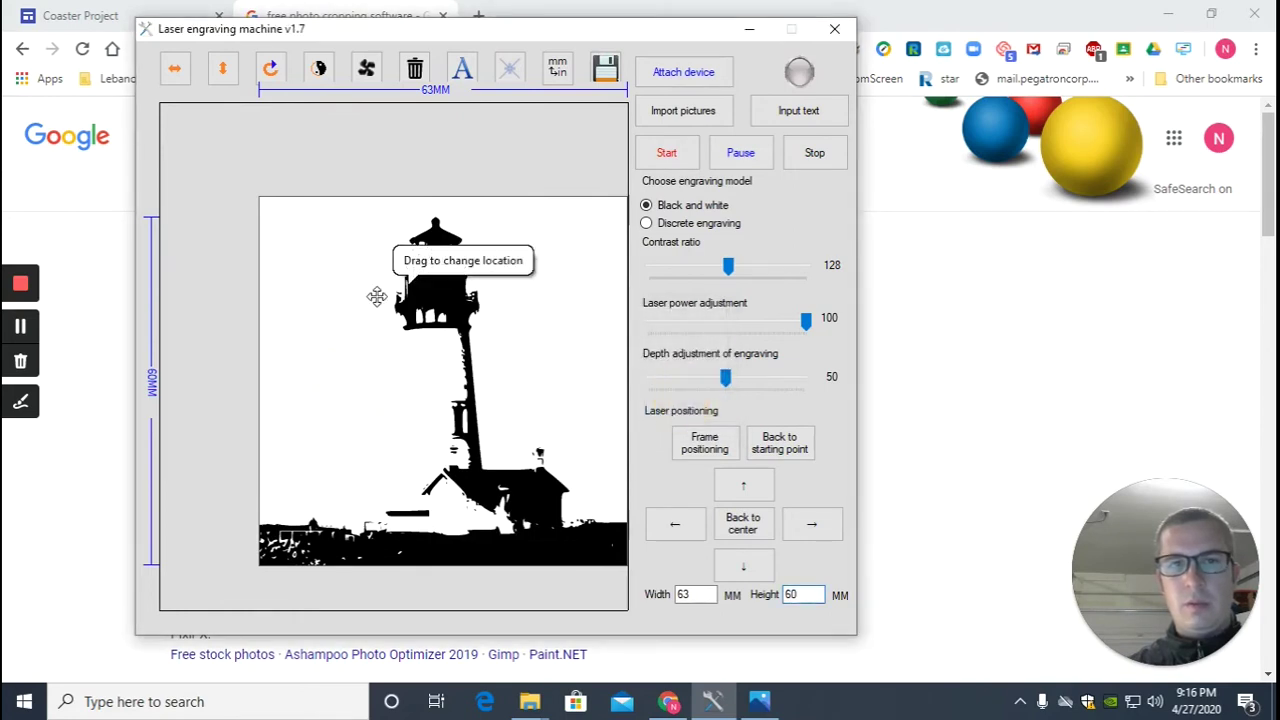
# Set the lighthouse picture's width to 80 mm so it spans the work area
pyautogui.doubleClick(697, 594)
pyautogui.write('80')
pyautogui.press('Return')
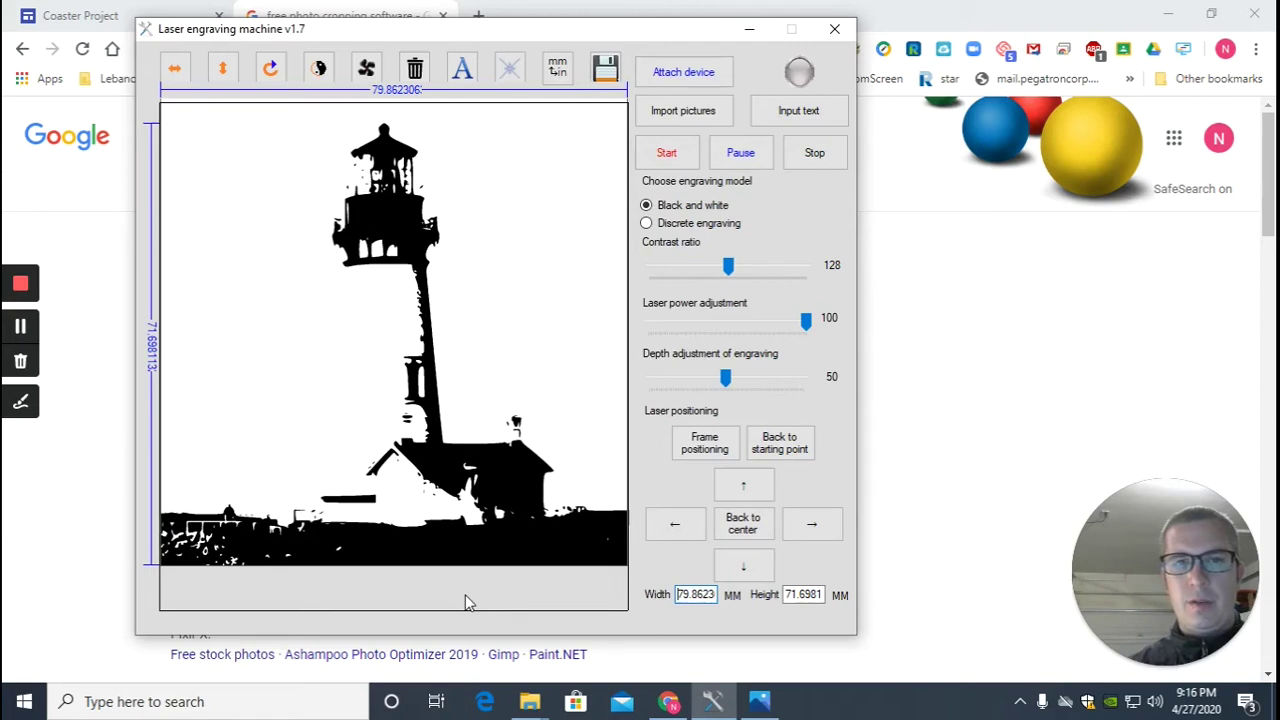
pyautogui.click(21, 328)
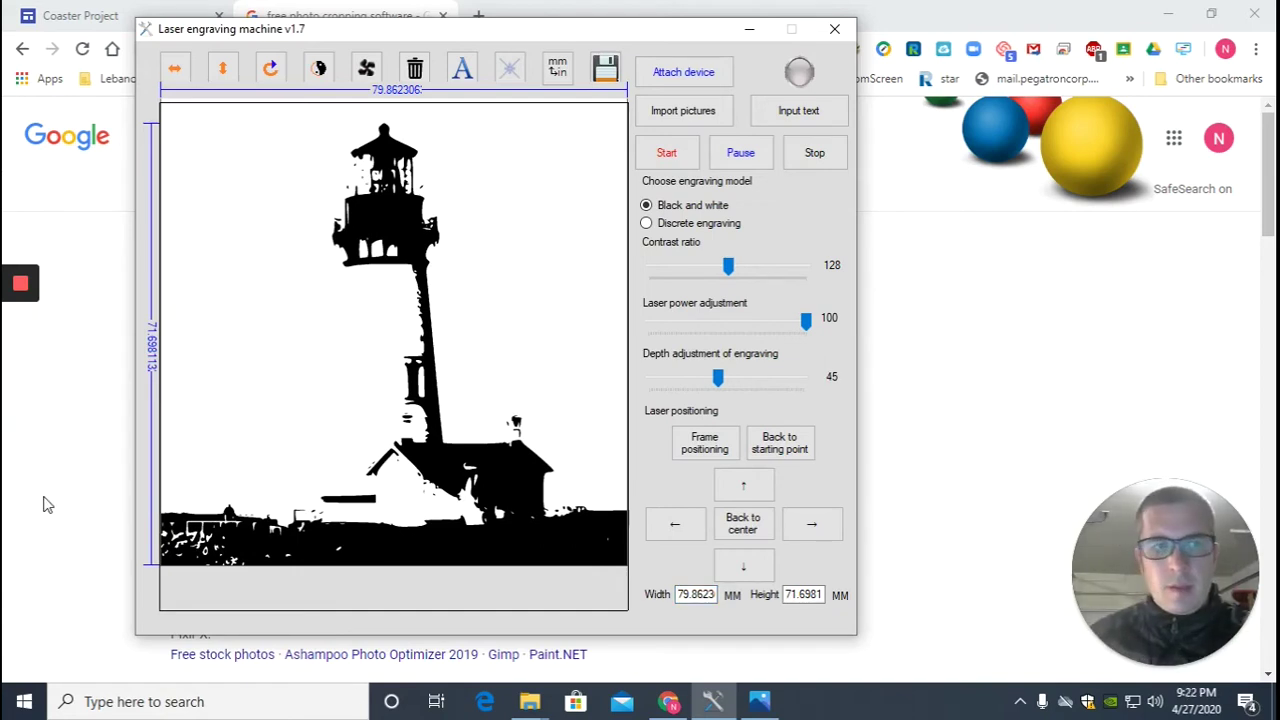